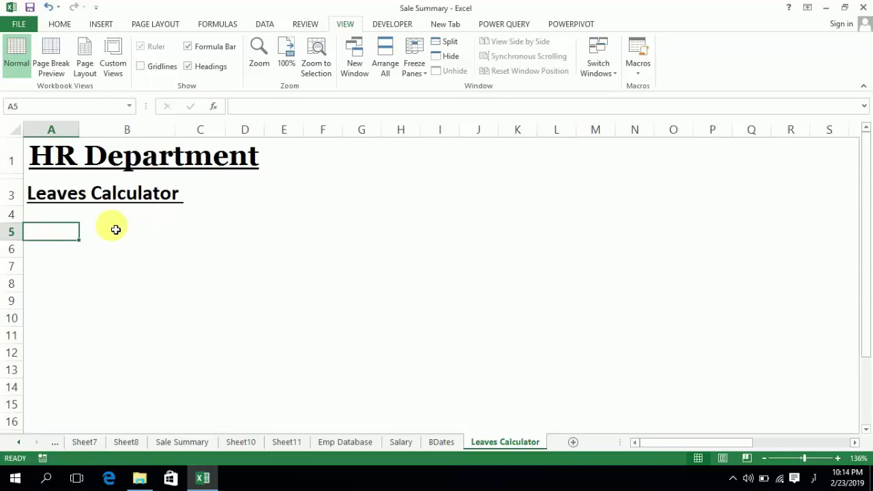
# Step: Clear the Urdu characters from A5 and switch the keyboard language to English (United States)
pyautogui.write('عمب')
pyautogui.press('BackSpace')
pyautogui.press('BackSpace')
pyautogui.press('BackSpace')
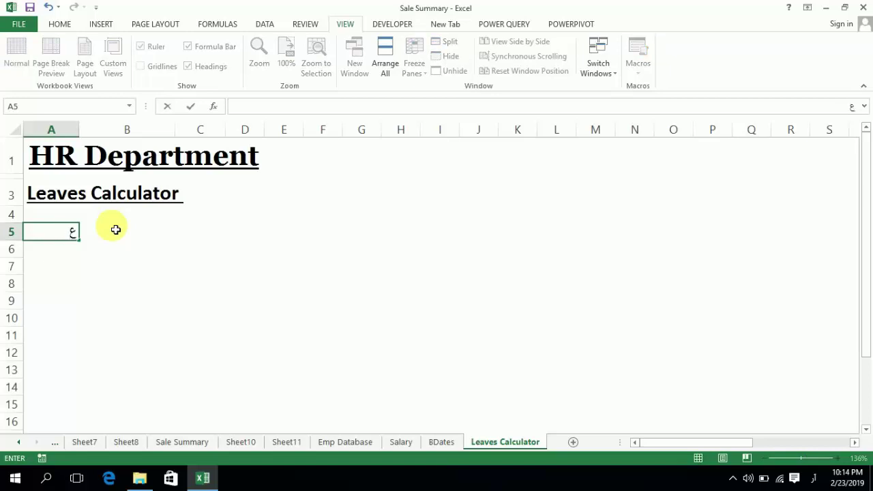
pyautogui.click(811, 478)
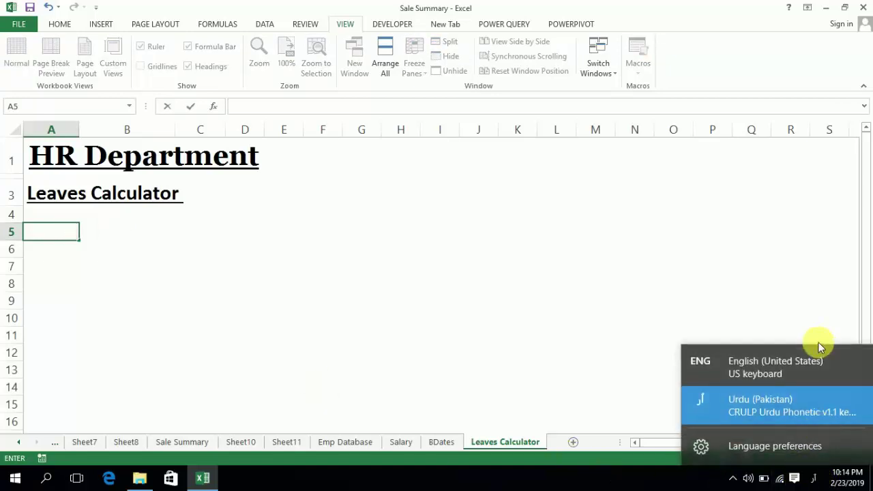
pyautogui.click(802, 362)
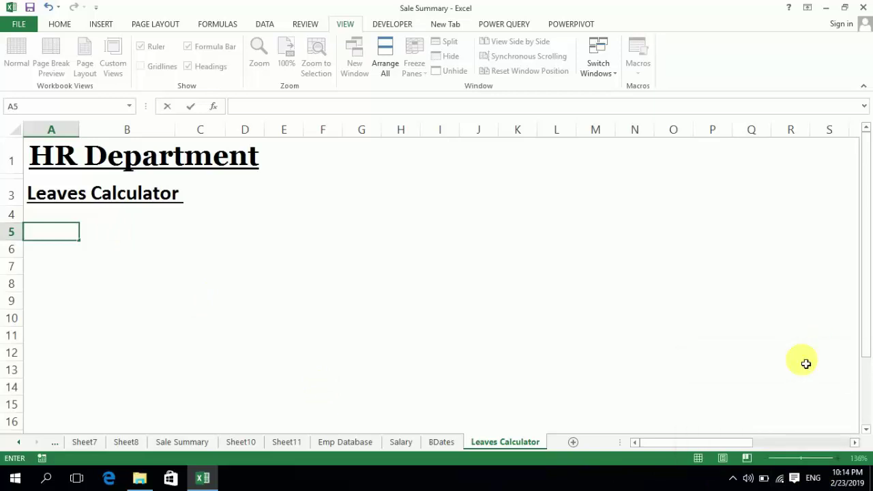
# Step: Enter the headings EMP NO and NAME in A5 and B5 and the date 1 JAN 19 in C5
pyautogui.write('EMP NO')
pyautogui.press('Tab')
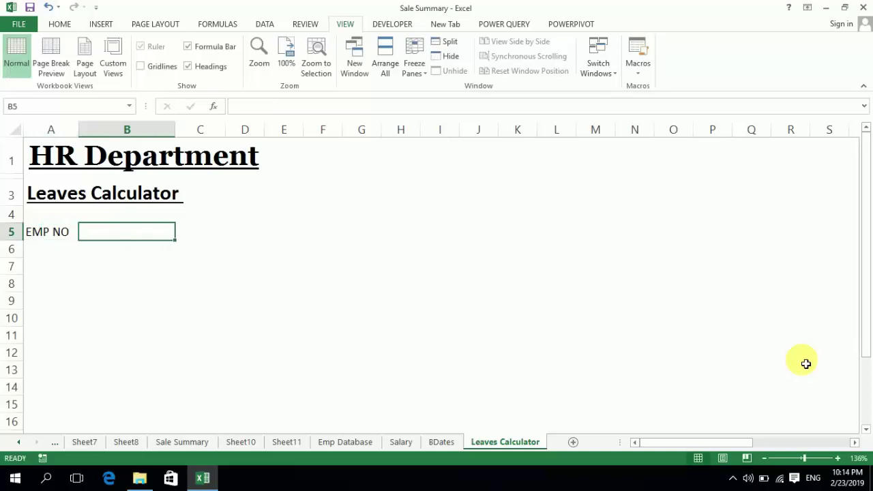
pyautogui.write('NAME')
pyautogui.press('Tab')
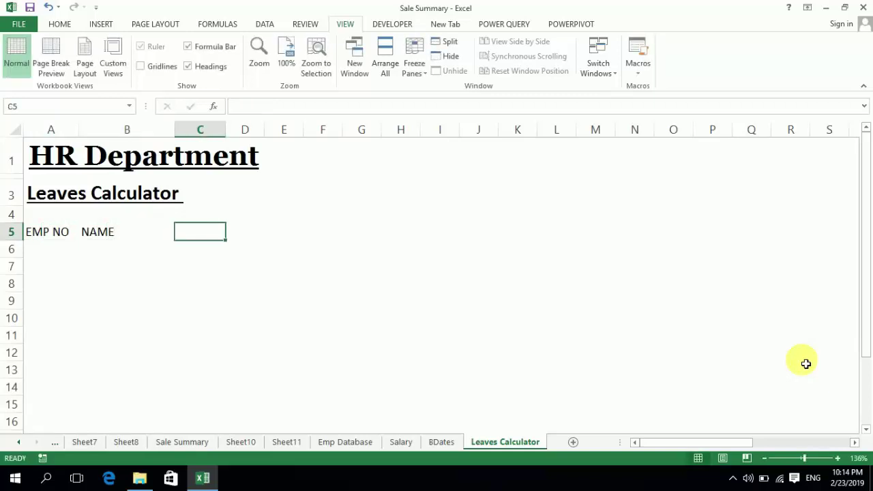
pyautogui.write('1 JAN ')
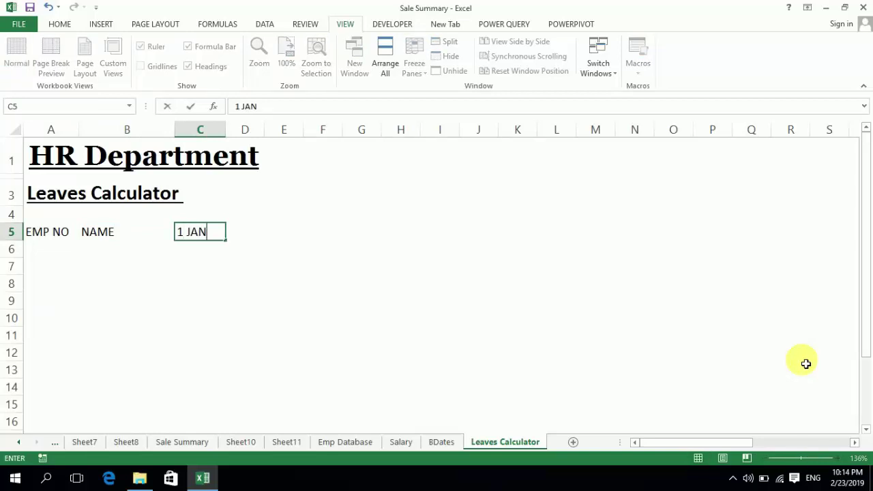
pyautogui.write('19')
pyautogui.press('Tab')
# Step: Format the date in C5 with the custom number format DD.MMM
pyautogui.press('Left')
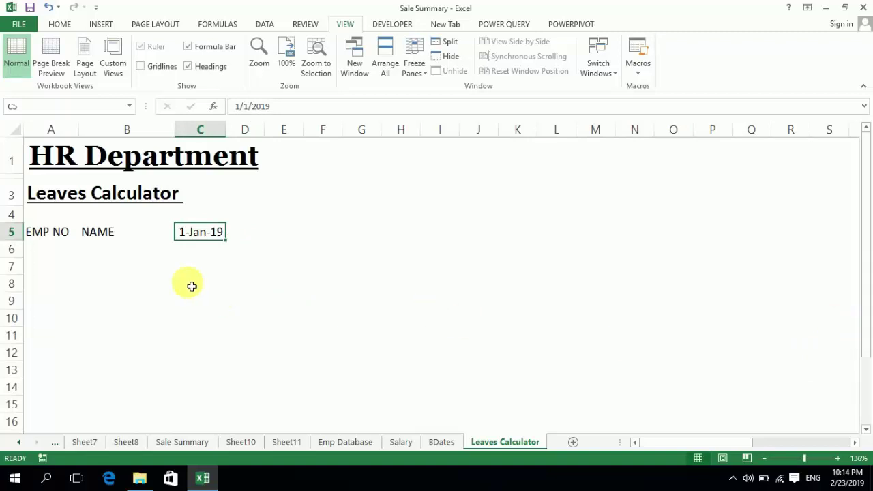
pyautogui.hotkey('ctrl', '1')
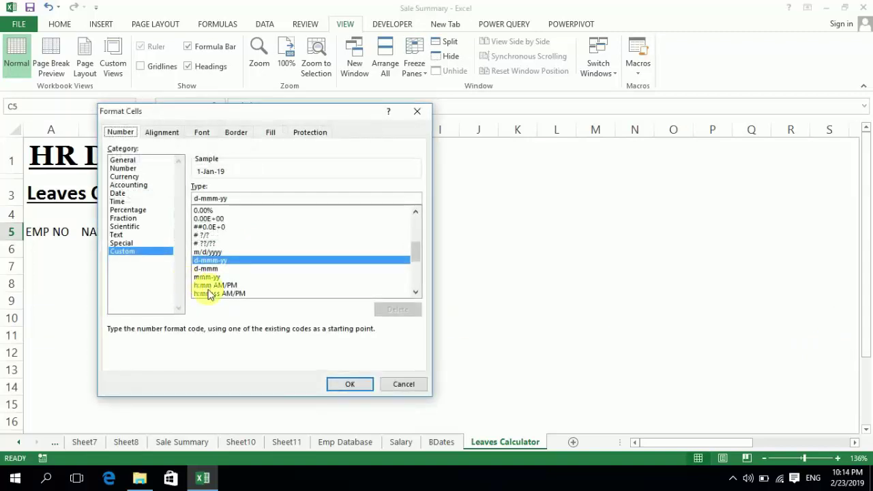
pyautogui.click(287, 203)
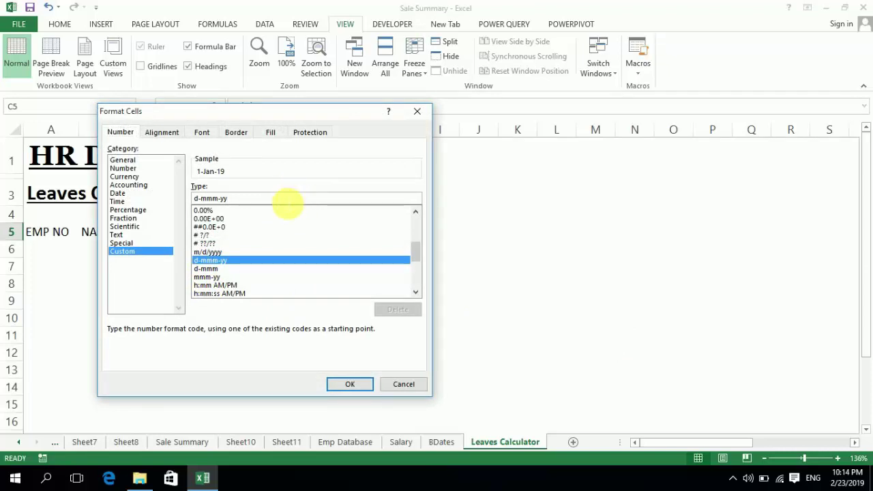
pyautogui.press('BackSpace')
pyautogui.press('BackSpace')
pyautogui.press('BackSpace')
pyautogui.press('BackSpace')
pyautogui.press('BackSpace')
pyautogui.press('BackSpace')
pyautogui.press('BackSpace')
pyautogui.press('BackSpace')
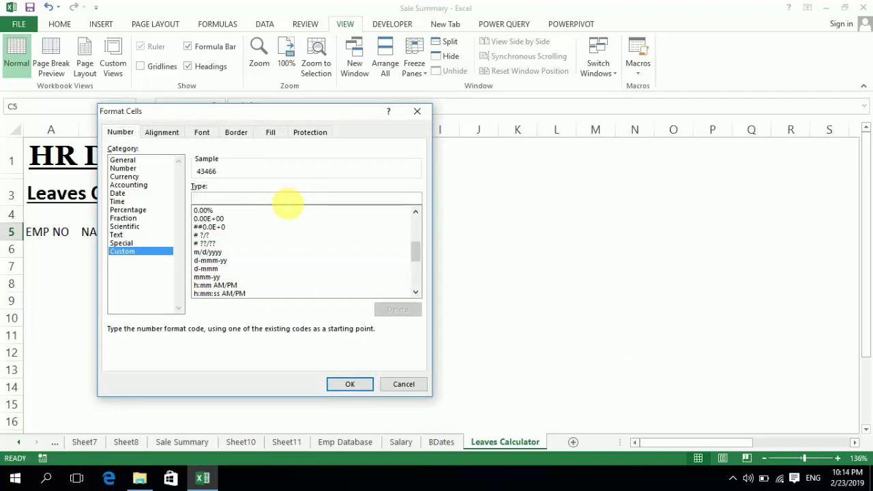
pyautogui.write('DD')
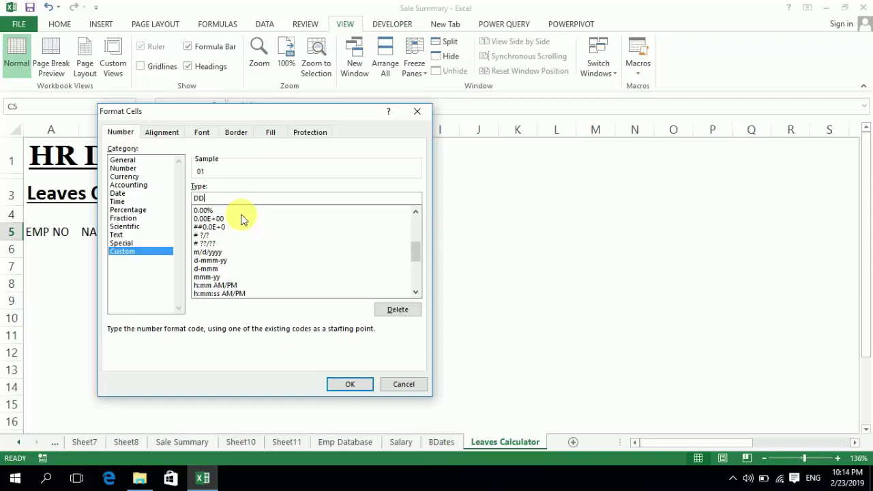
pyautogui.write('.MMM')
pyautogui.press('Return')
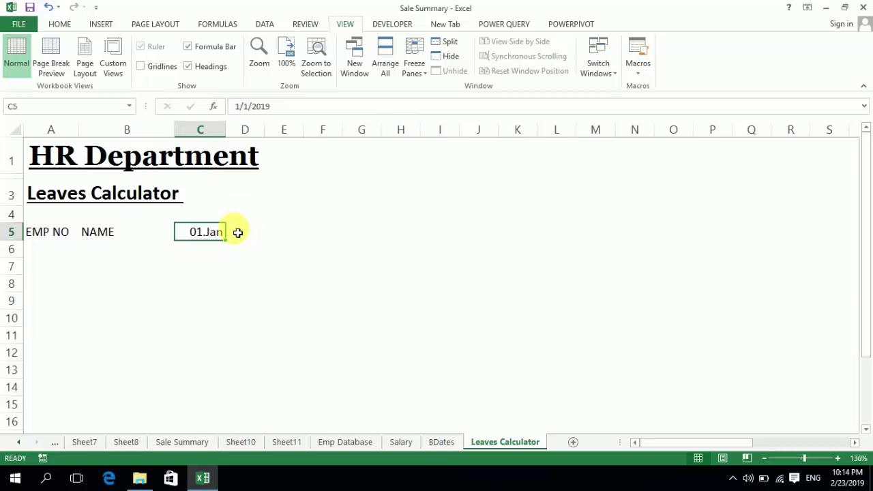
# Step: Fill the date series from C5 across row 5 through 31 January
pyautogui.moveTo(231, 247); pyautogui.dragTo(840, 239)
pyautogui.press('Left')
pyautogui.press('Left')
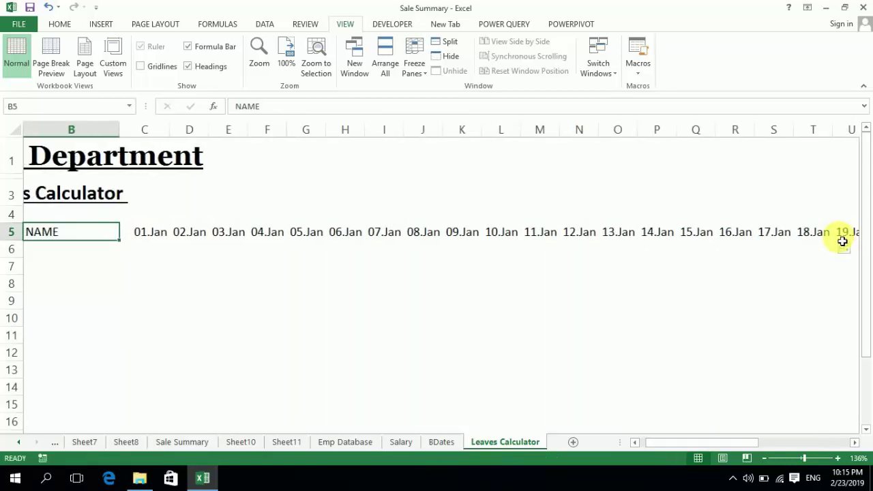
pyautogui.press('Right')
pyautogui.press('Right')
pyautogui.press('Right')
pyautogui.press('Left')
pyautogui.press('Left')
pyautogui.press('Right')
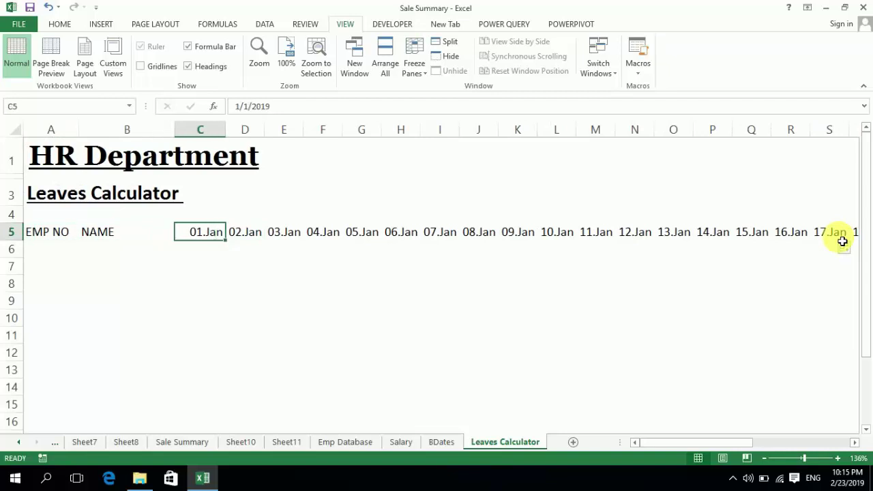
# Step: Center all the January dates in row 5 horizontally and vertically
pyautogui.hotkey('ctrl', 'shift', 'Right')
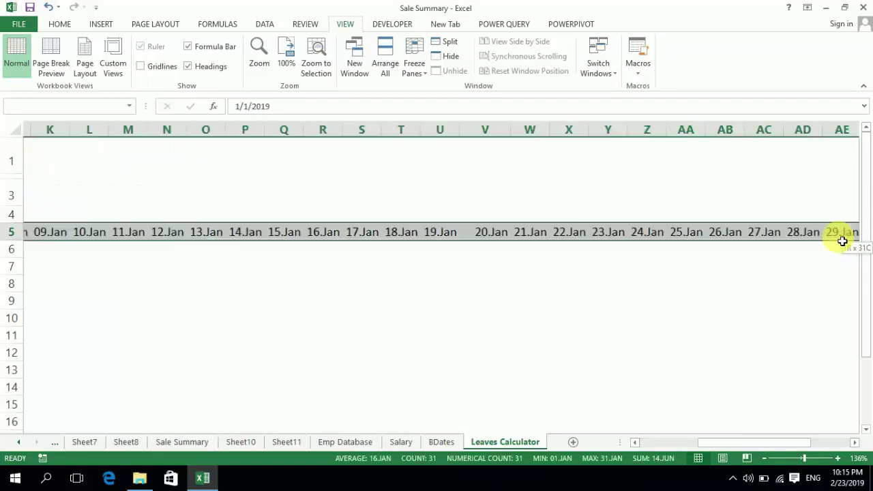
pyautogui.click(58, 25)
pyautogui.click(256, 73)
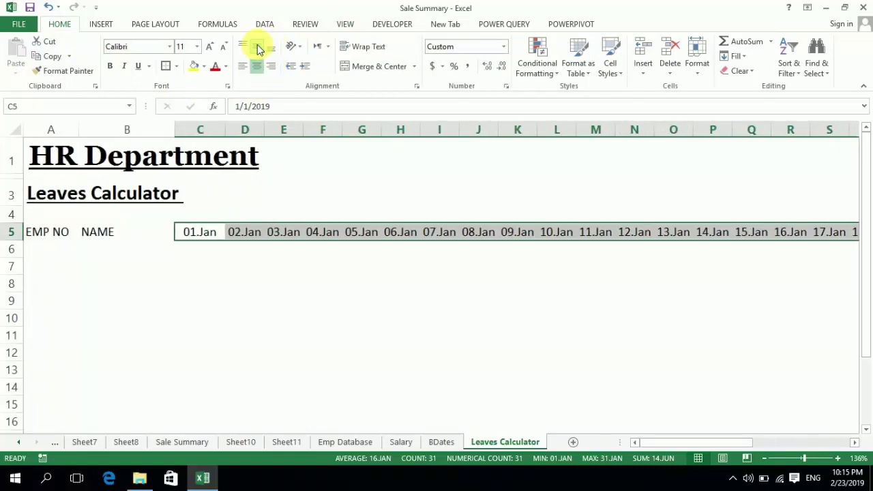
pyautogui.press('Down')
pyautogui.press('Up')
pyautogui.press('Home')
pyautogui.press('Right')
pyautogui.press('Right')
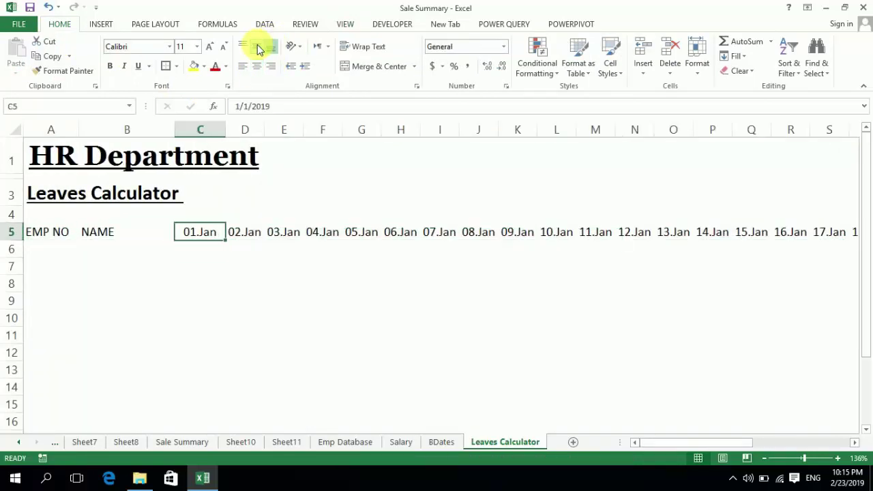
pyautogui.press('Down')
pyautogui.press('Left')
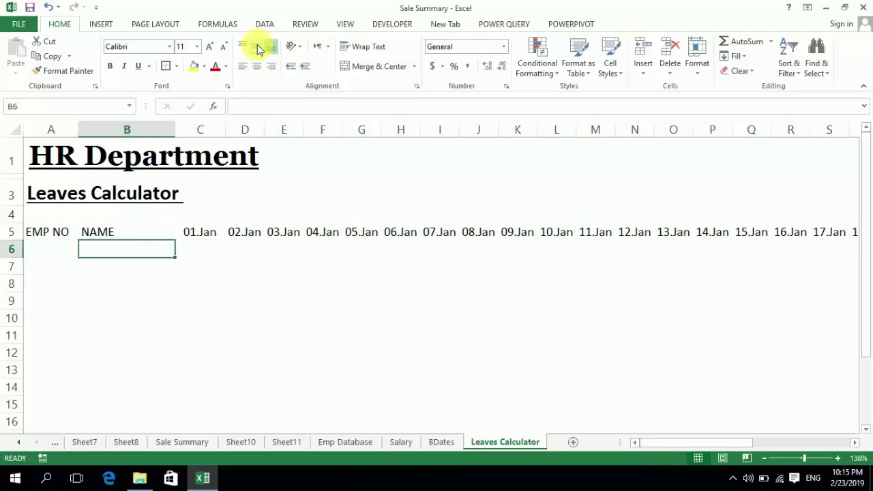
pyautogui.press('Right')
pyautogui.press('Right')
pyautogui.press('Up')
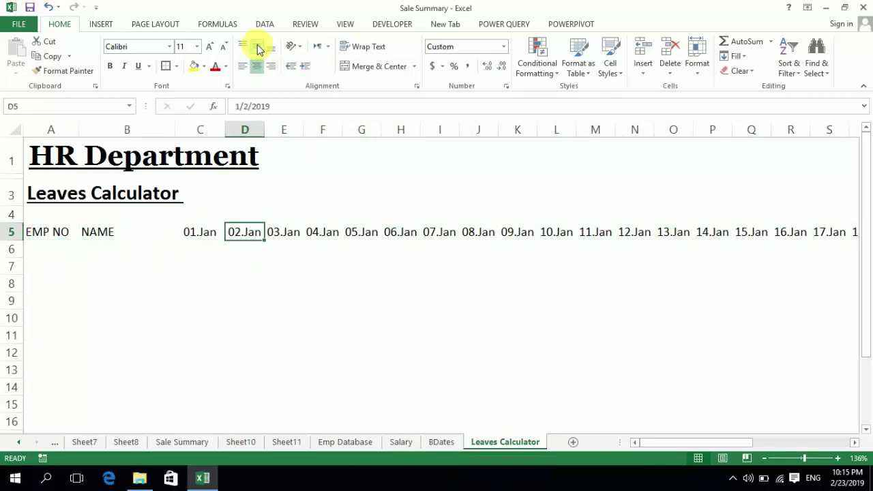
pyautogui.press('Left')
pyautogui.press('Left')
pyautogui.press('Left')
pyautogui.press('Down')
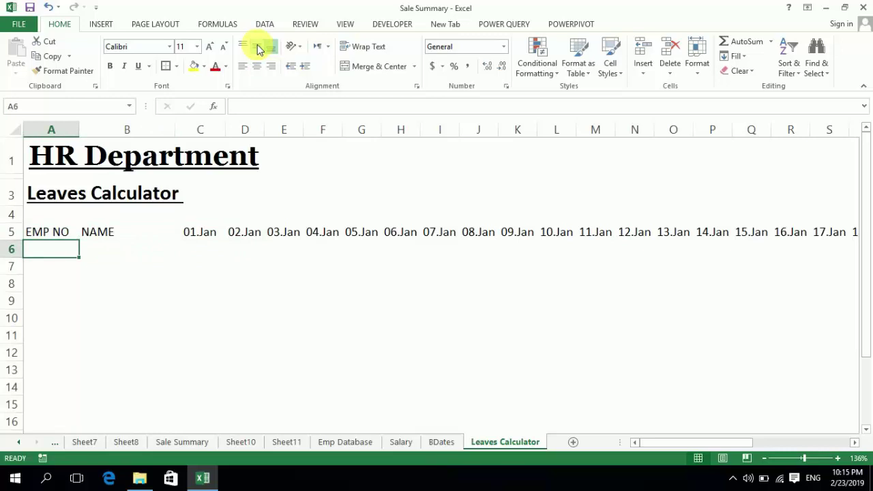
# Step: Make the entire header row bold, from EMP NO in A5 to the last January date
pyautogui.press('Up')
pyautogui.press('Right')
pyautogui.press('Left')
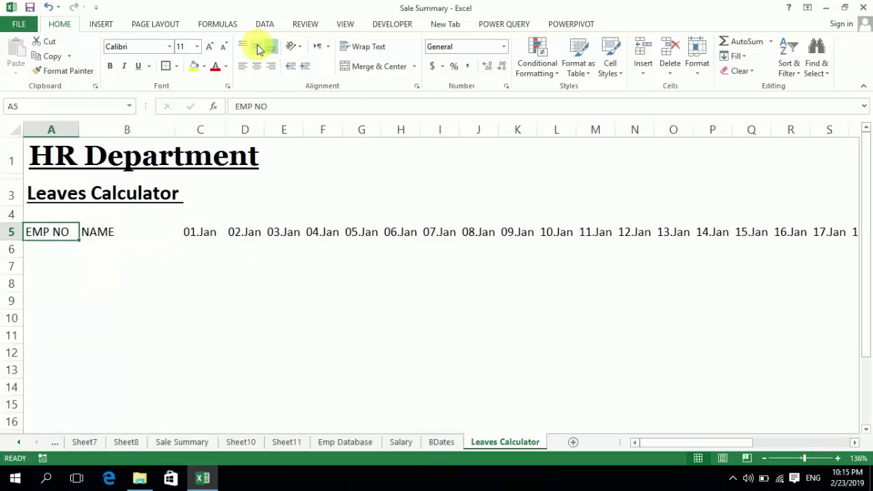
pyautogui.hotkey('ctrl', 'shift', 'Right')
pyautogui.hotkey('ctrl', 'b')
pyautogui.hotkey('ctrl', 'BackSpace')
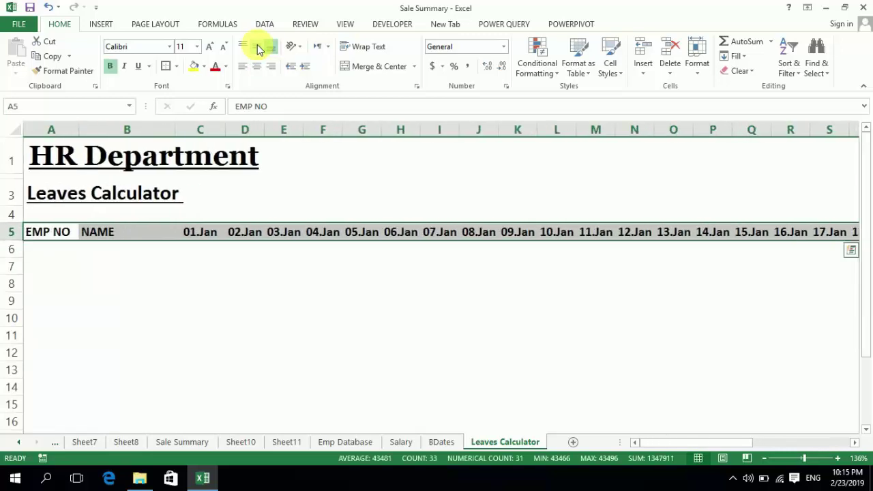
# Step: Apply all borders to the header row cells and a thick box border around the row
pyautogui.press('alt')
pyautogui.press('h')
pyautogui.press('b')
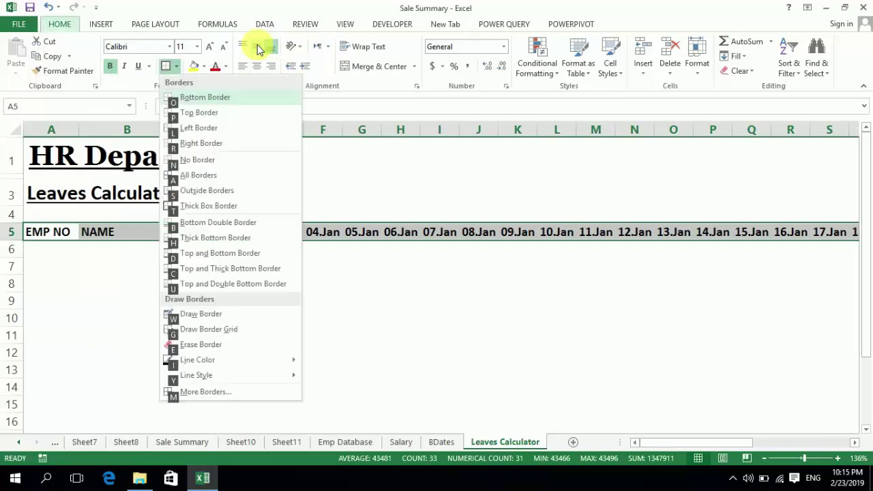
pyautogui.press('t')
pyautogui.press('alt')
pyautogui.press('h')
pyautogui.press('b')
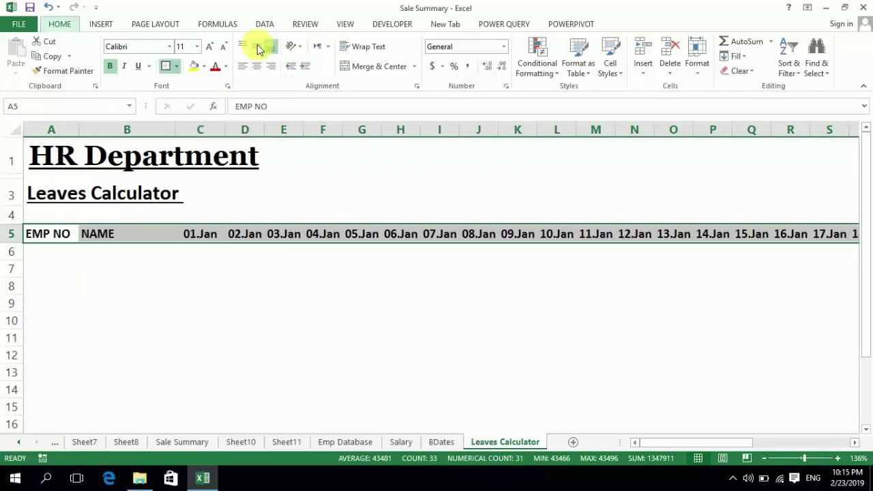
pyautogui.press('a')
pyautogui.press('alt')
pyautogui.press('h')
pyautogui.press('b')
pyautogui.press('t')
pyautogui.press('Right')
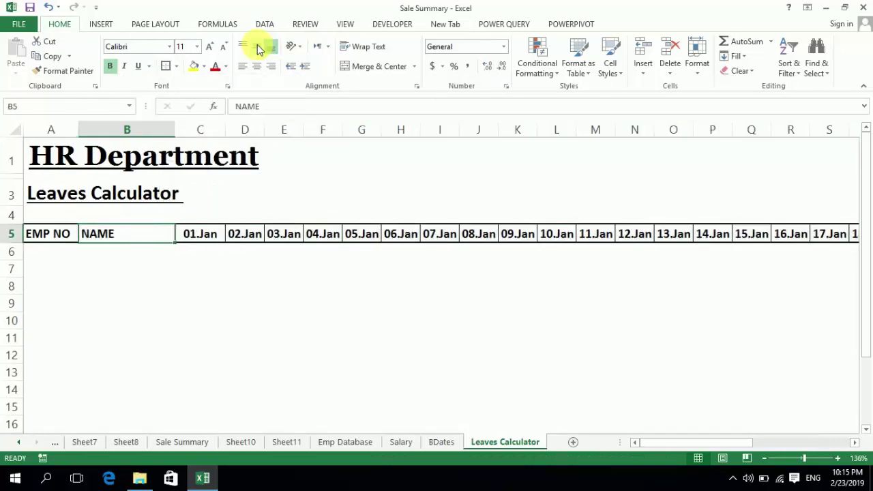
# Step: Enter the first employee's number in A6 under EMP NO
pyautogui.press('Down')
pyautogui.press('Down')
pyautogui.press('Up')
pyautogui.press('Left')
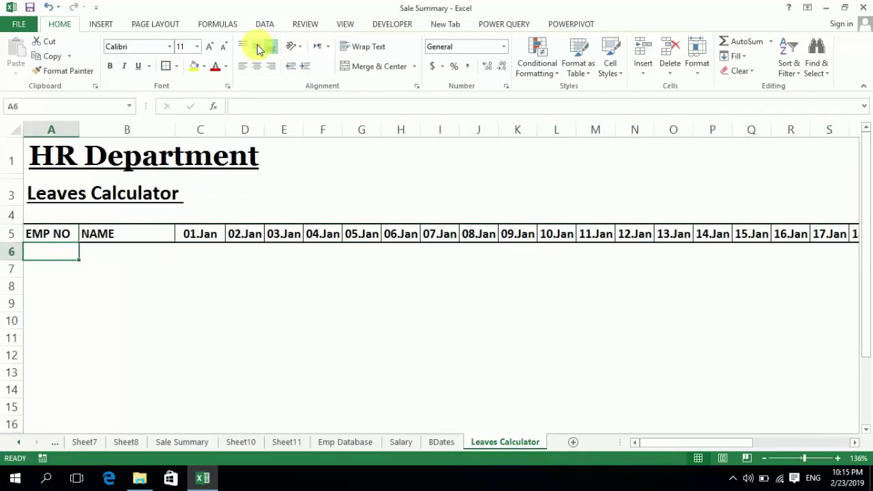
pyautogui.write('1001')
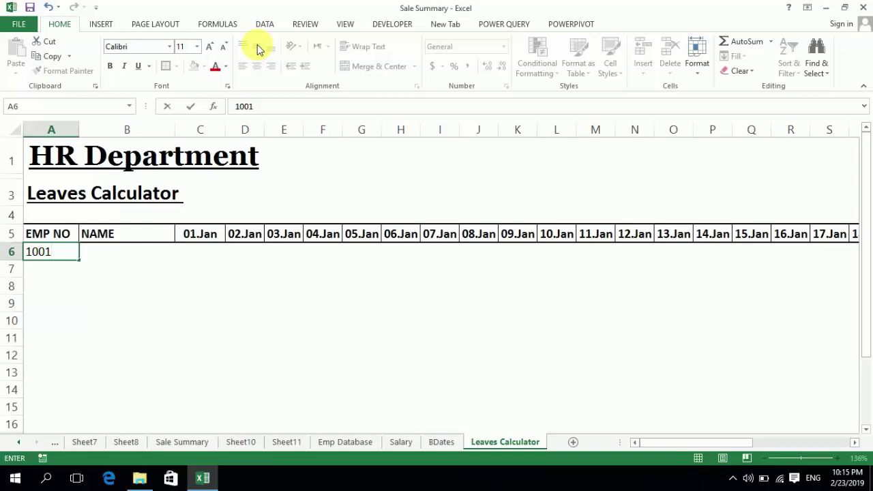
pyautogui.press('Tab')
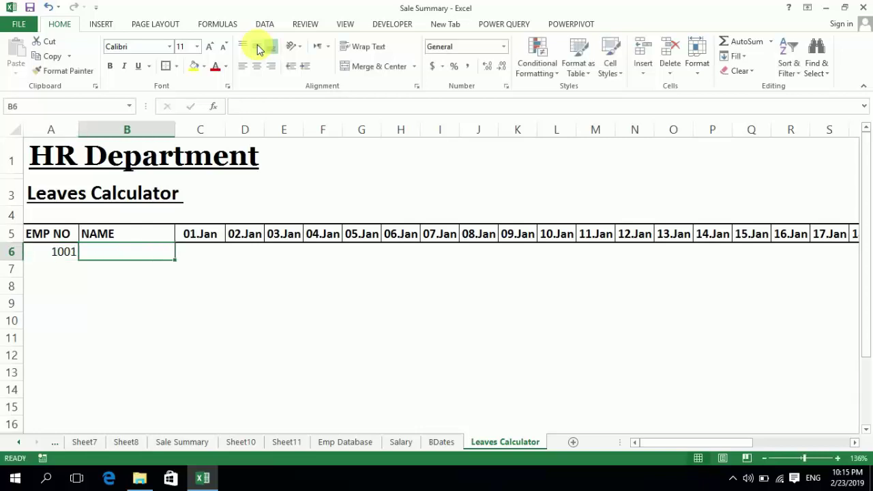
# Step: Center the contents of the employee number cells A6 to A15 horizontally
pyautogui.press('Left')
pyautogui.hotkey('shift', 'Down')
pyautogui.hotkey('shift', 'Down')
pyautogui.hotkey('shift', 'Down')
pyautogui.hotkey('shift', 'Down')
pyautogui.hotkey('shift', 'Down')
pyautogui.hotkey('shift', 'Down')
pyautogui.hotkey('shift', 'Down')
pyautogui.hotkey('shift', 'Down')
pyautogui.hotkey('shift', 'Down')
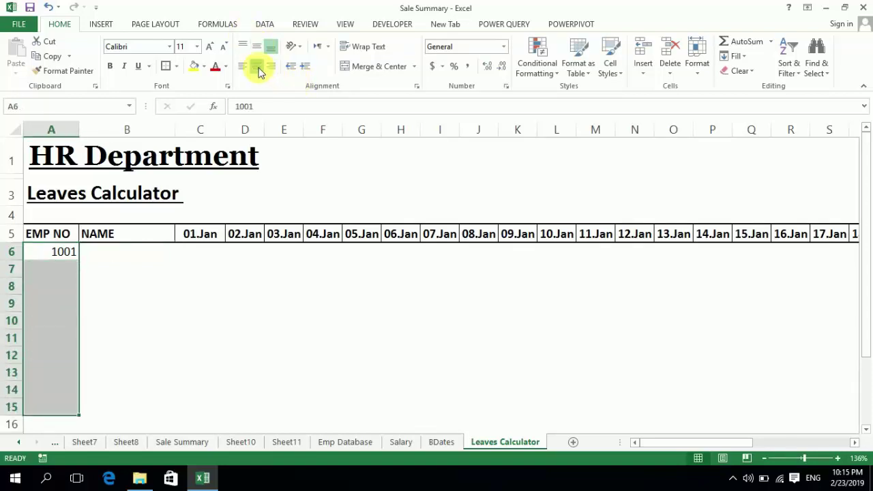
pyautogui.click(259, 69)
# Step: Enter the first employee's name in B6 under NAME
pyautogui.press('Right')
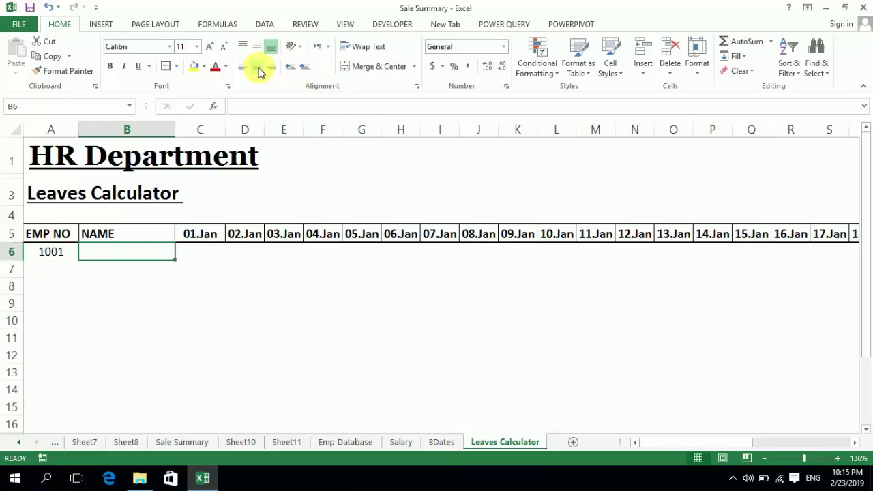
pyautogui.write('ab')
pyautogui.press('BackSpace')
pyautogui.press('BackSpace')
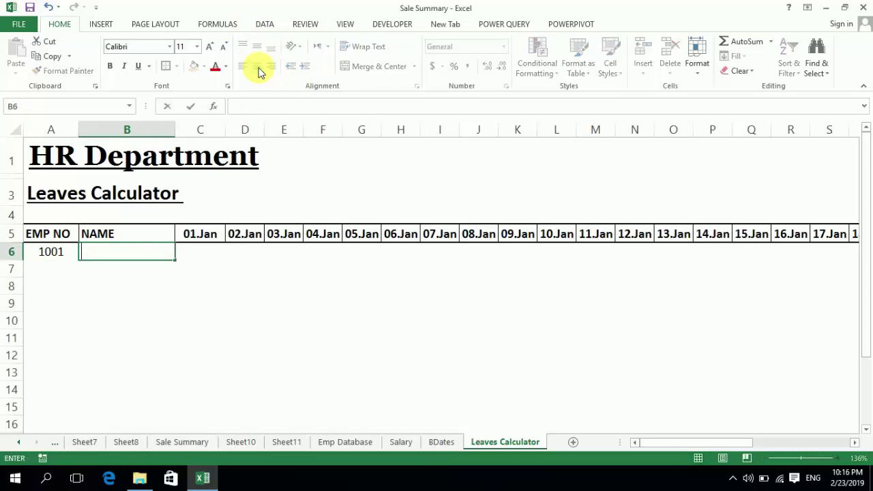
pyautogui.write('ALI')
pyautogui.press('Return')
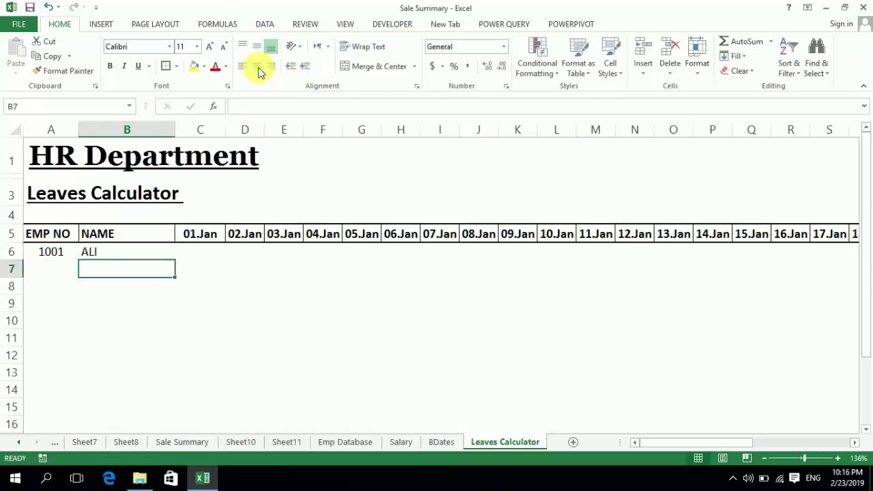
pyautogui.press('Up')
pyautogui.press('Right')
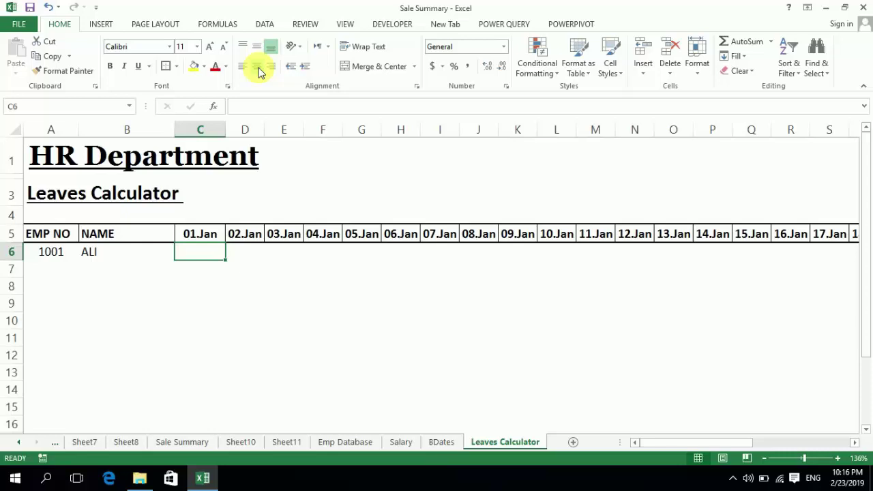
pyautogui.press('Right')
pyautogui.press('Right')
pyautogui.press('Right')
pyautogui.press('Right')
pyautogui.press('Right')
pyautogui.press('Right')
pyautogui.press('Right')
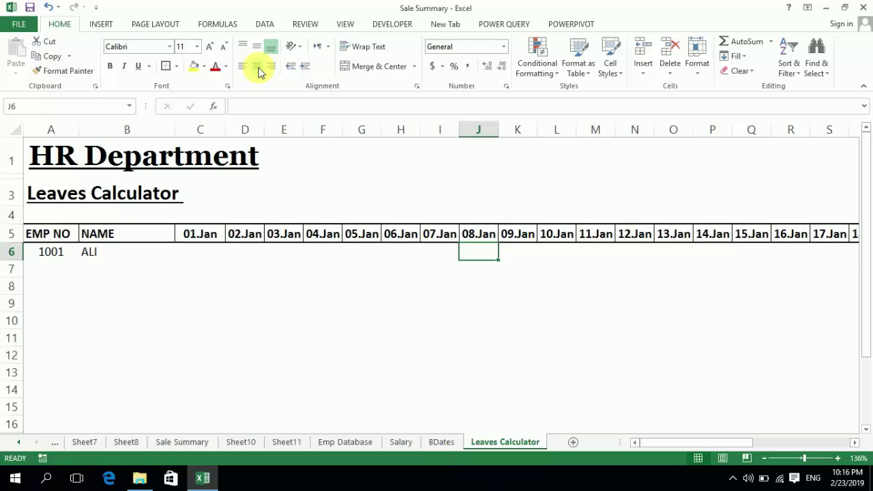
pyautogui.press('Up')
pyautogui.press('Up')
pyautogui.press('Up')
pyautogui.press('Up')
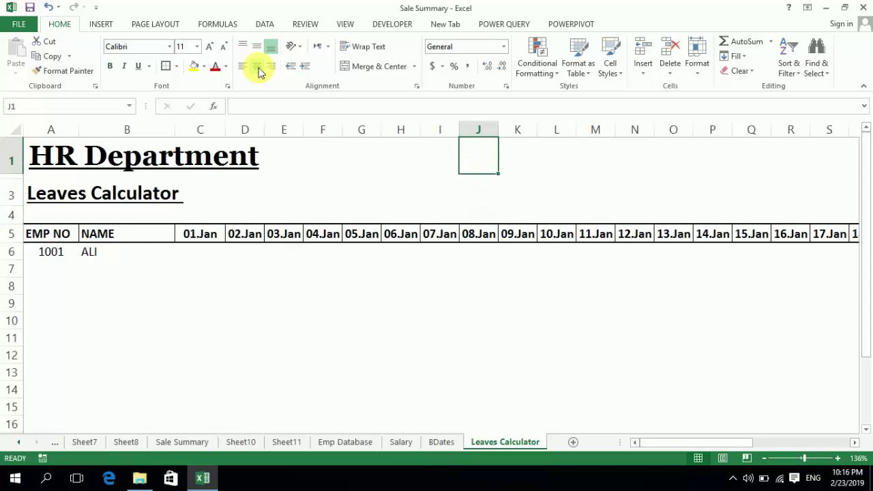
pyautogui.press('Down')
pyautogui.write('AL')
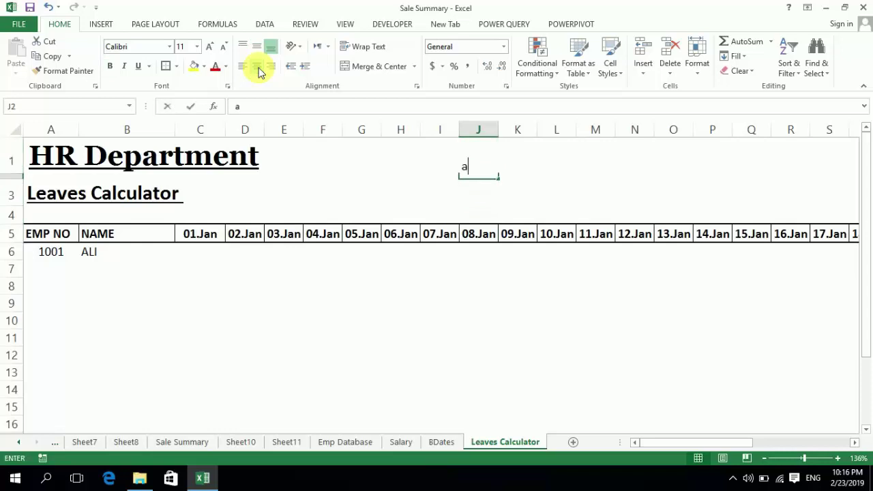
pyautogui.press('BackSpace')
pyautogui.press('BackSpace')
pyautogui.write('AL')
pyautogui.press('Return')
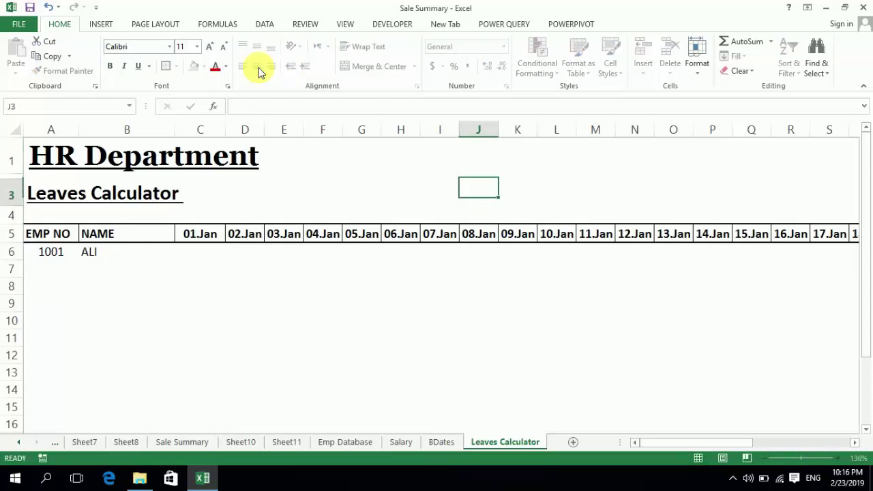
pyautogui.write('EL')
pyautogui.press('Return')
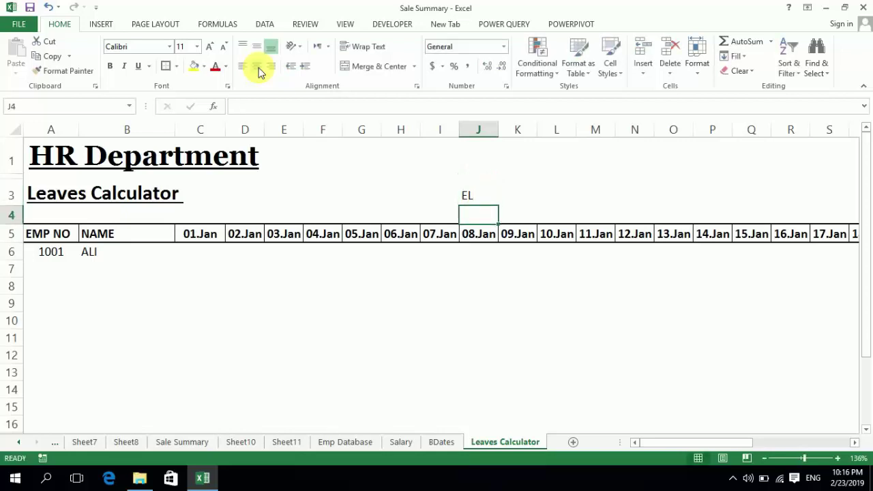
pyautogui.press('Up')
pyautogui.press('Up')
pyautogui.press('Up')
pyautogui.press('Down')
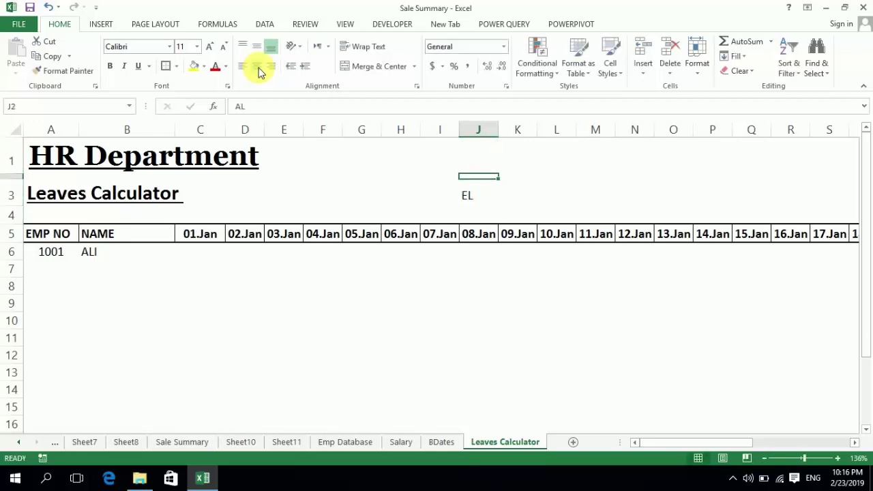
pyautogui.press('Down')
pyautogui.press('Down')
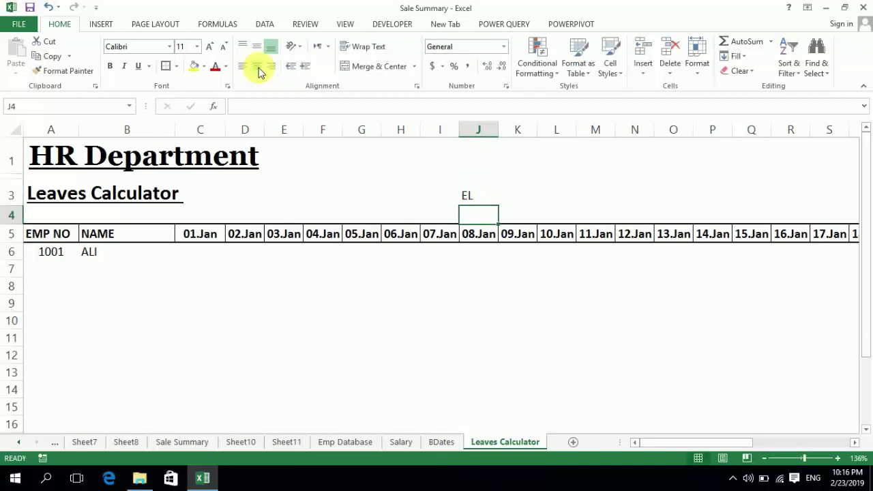
pyautogui.write('SL')
pyautogui.press('Tab')
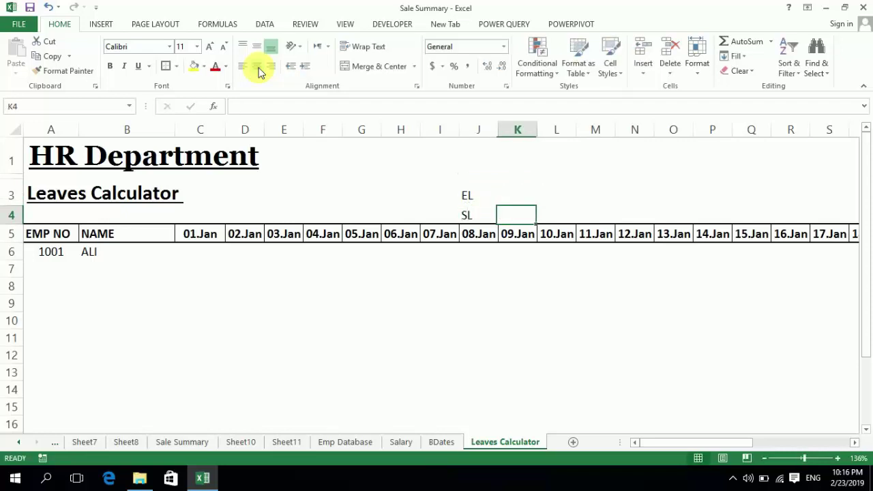
pyautogui.press('Up')
pyautogui.write('AL')
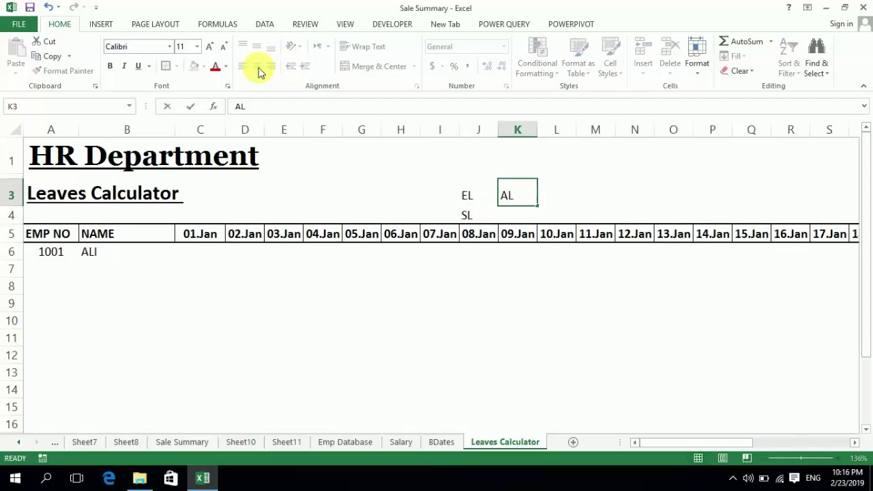
pyautogui.press('Left')
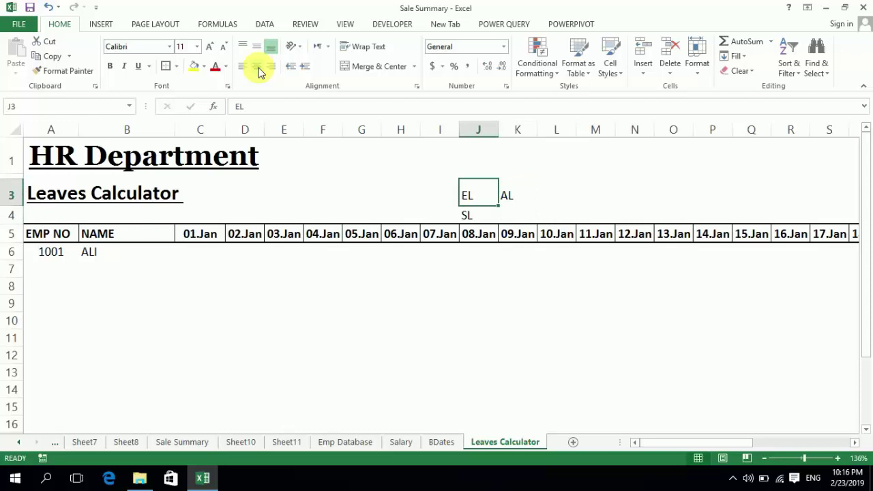
pyautogui.press('Up')
pyautogui.press('Right')
pyautogui.press('Down')
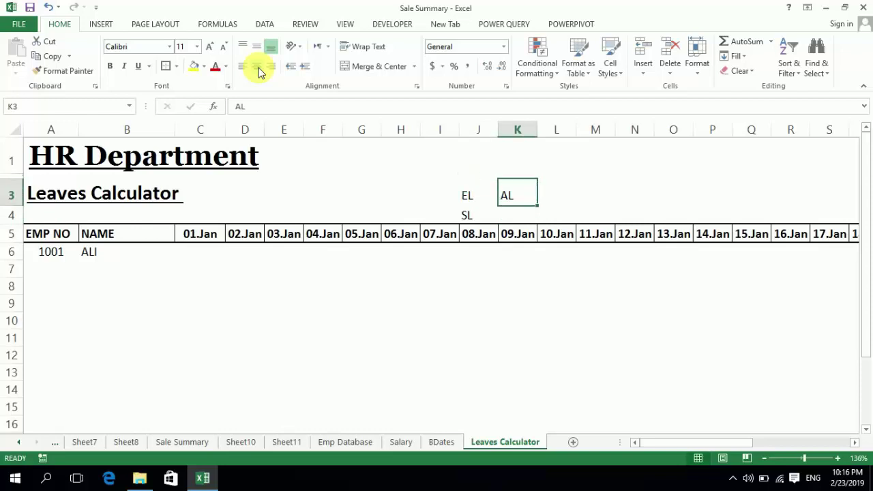
pyautogui.press('Delete')
pyautogui.press('Left')
pyautogui.press('Left')
pyautogui.press('Up')
pyautogui.press('Right')
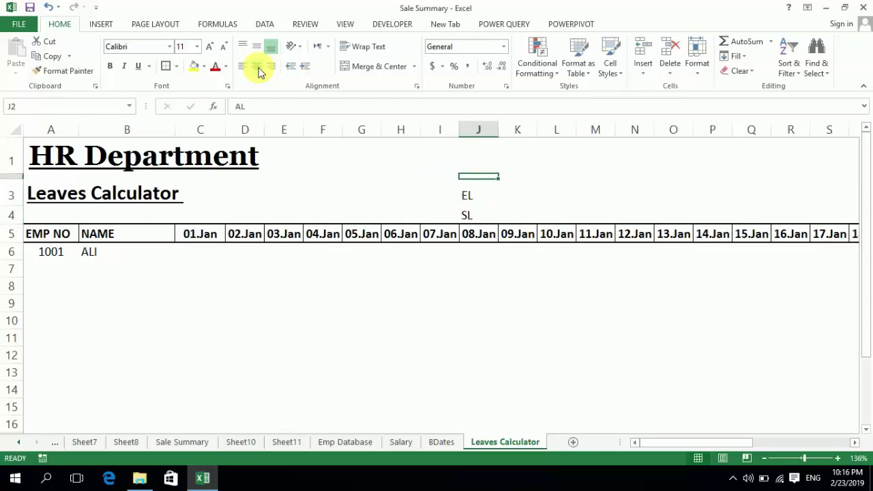
pyautogui.press('Delete')
pyautogui.press('Down')
pyautogui.press('Down')
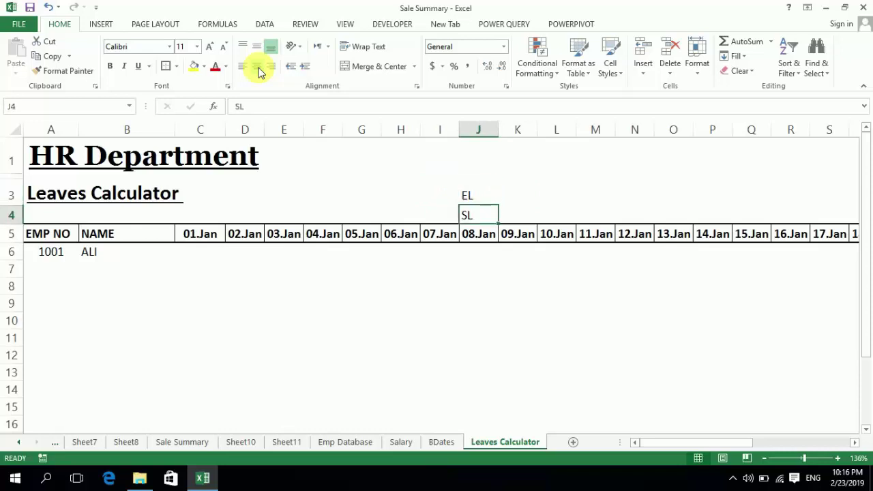
pyautogui.press('Up')
pyautogui.hotkey('shift', 'Down')
pyautogui.press('Delete')
pyautogui.hotkey('shift', 'Up')
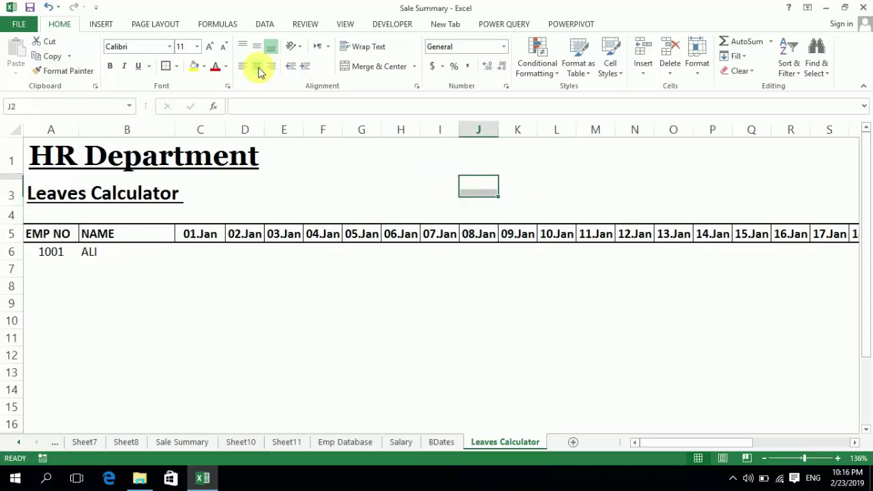
pyautogui.press('Up')
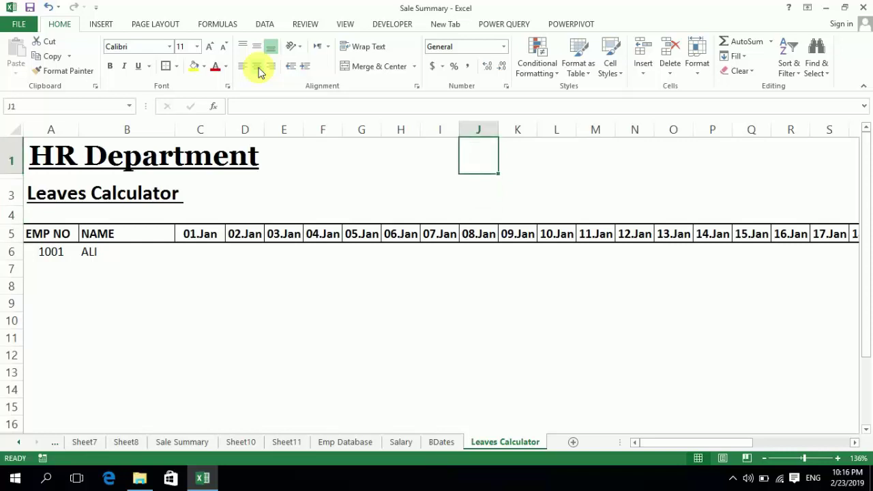
# Step: Enter the leave codes AL, EL, SL and UL in cells XFC1 to XFC4 at the far end of the sheet
pyautogui.press('Right')
pyautogui.hotkey('ctrl', 'Right')
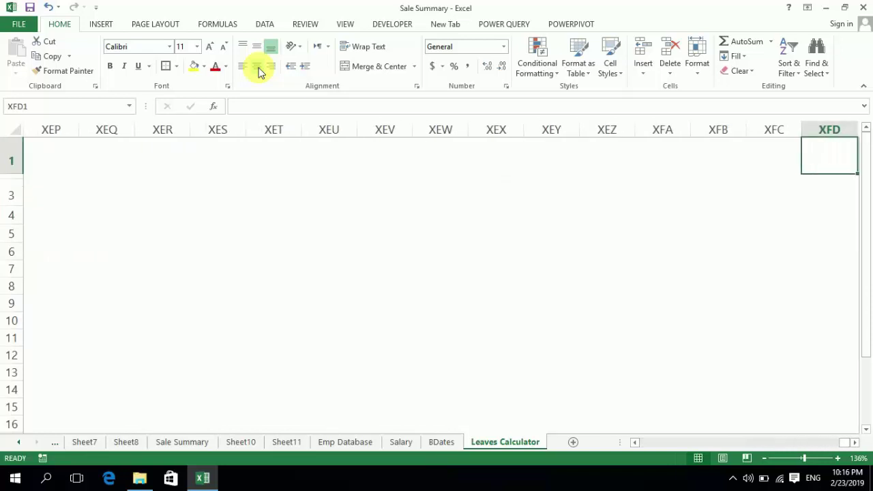
pyautogui.press('Left')
pyautogui.write('AL')
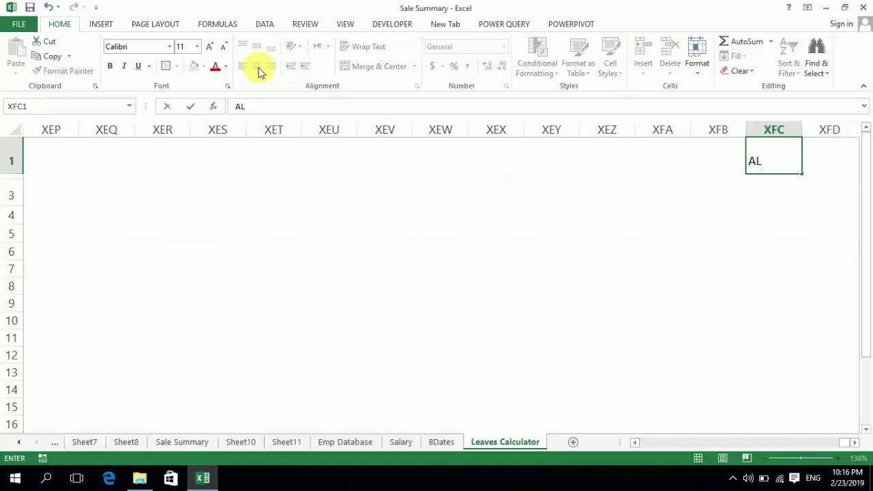
pyautogui.press('Return')
pyautogui.write('EL')
pyautogui.press('Return')
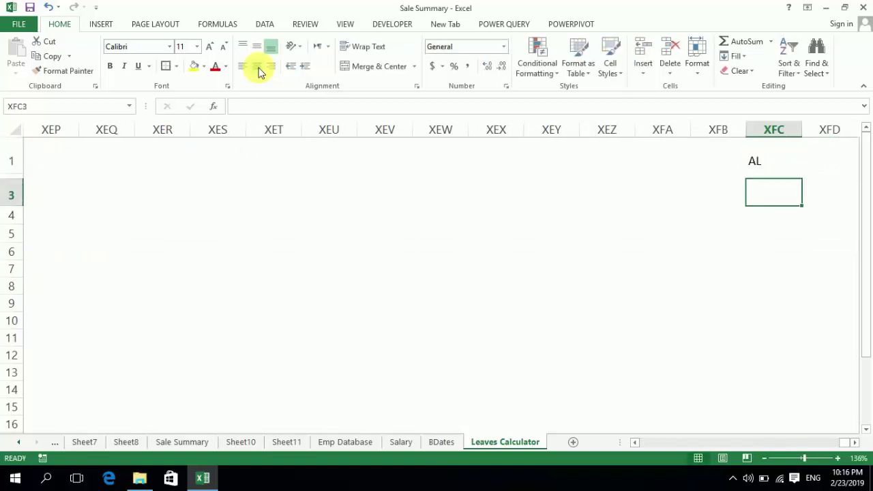
pyautogui.write('SL')
pyautogui.press('Up')
pyautogui.hotkey('shift', 'Down')
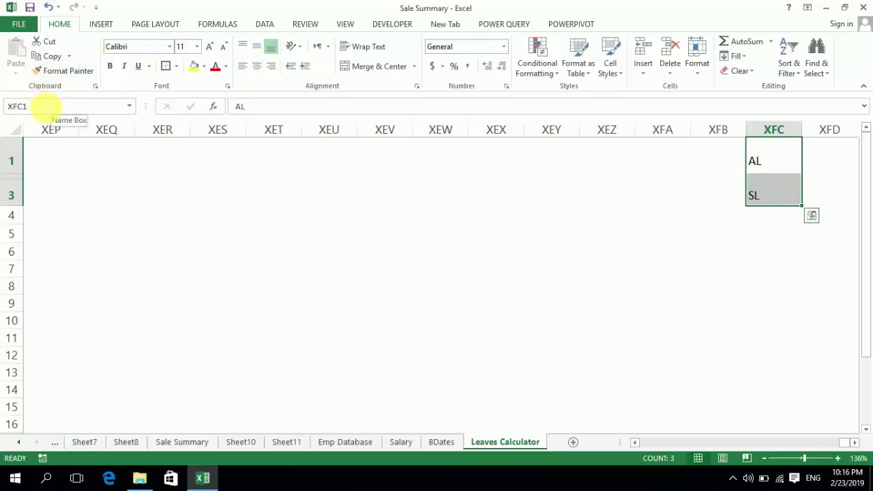
pyautogui.press('Down')
pyautogui.press('Down')
pyautogui.press('Down')
pyautogui.write('UL')
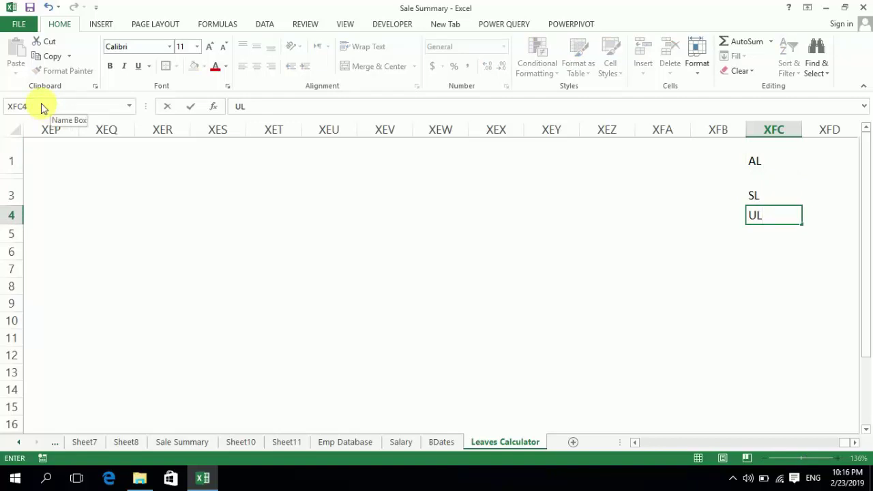
# Step: Name the leave code range XFC1:XFC4 as LVES
pyautogui.press('Up')
pyautogui.press('Up')
pyautogui.press('Up')
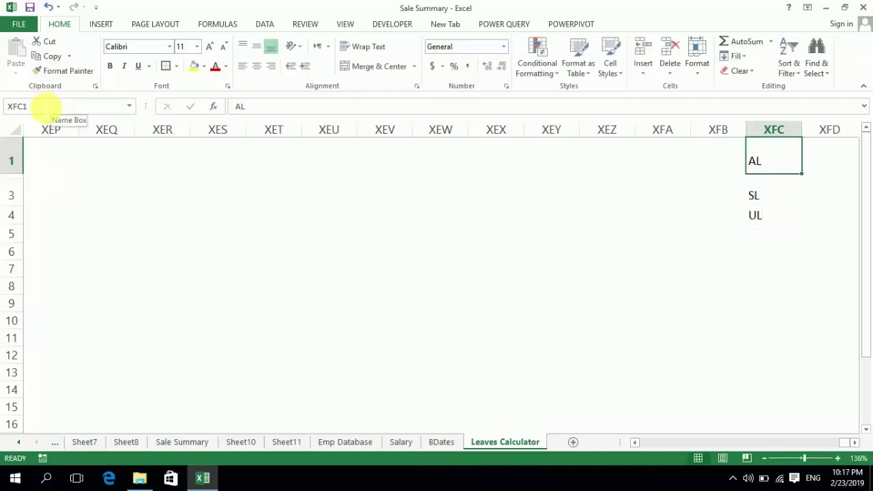
pyautogui.press('Down')
pyautogui.press('Up')
pyautogui.hotkey('shift', 'Down')
pyautogui.hotkey('shift', 'Down')
pyautogui.hotkey('shift', 'Down')
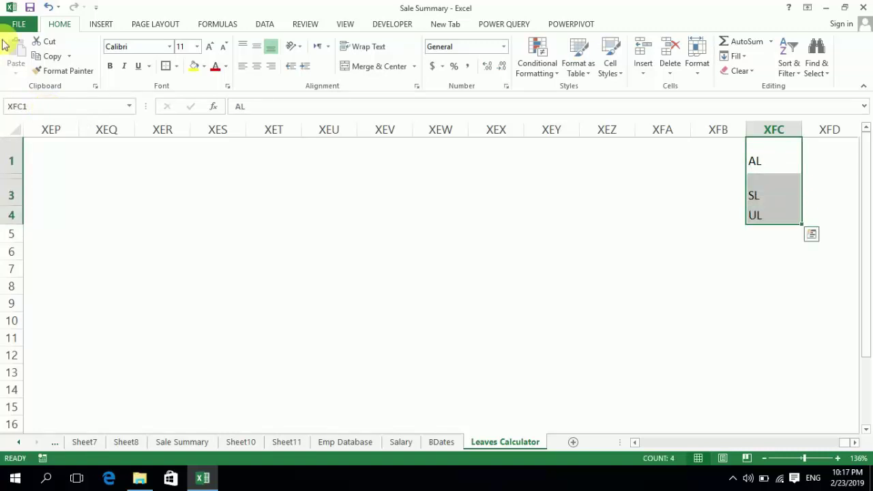
pyautogui.click(56, 106)
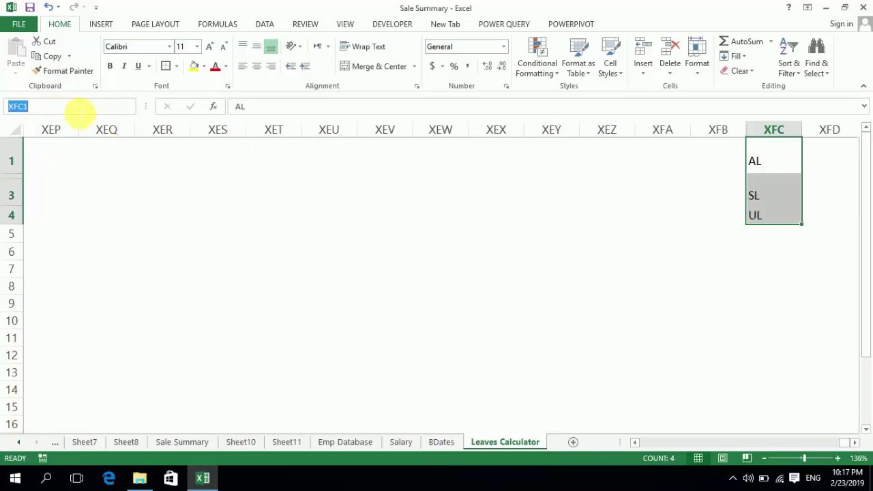
pyautogui.write('LVES')
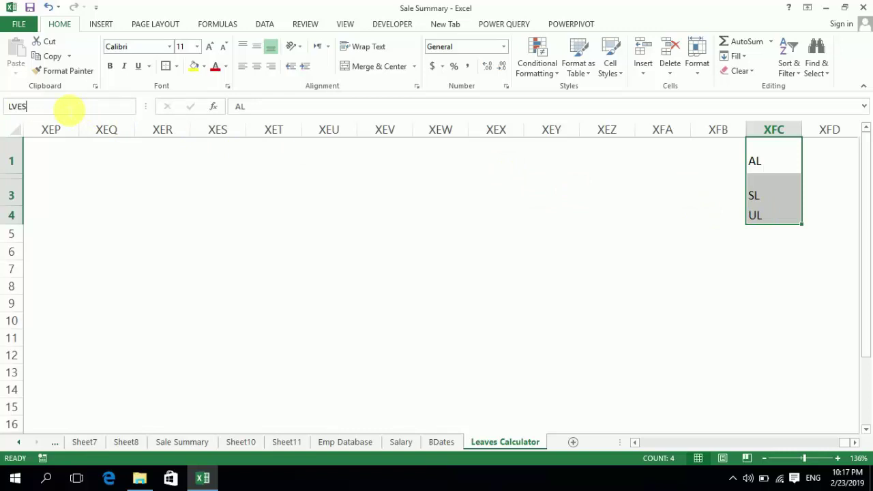
pyautogui.press('Return')
# Step: Apply list data validation with the source =LVES to the first employee's day cells C6 to AG6, from 01.Jan to 31.Jan
pyautogui.press('Left')
pyautogui.press('Left')
pyautogui.press('Left')
pyautogui.press('Left')
pyautogui.press('Left')
pyautogui.press('Left')
pyautogui.press('Left')
pyautogui.press('Left')
pyautogui.press('Left')
pyautogui.press('Left')
pyautogui.press('Left')
pyautogui.press('Left')
pyautogui.press('Left')
pyautogui.press('Left')
pyautogui.press('Left')
pyautogui.press('Left')
pyautogui.press('Left')
pyautogui.press('Left')
pyautogui.press('Left')
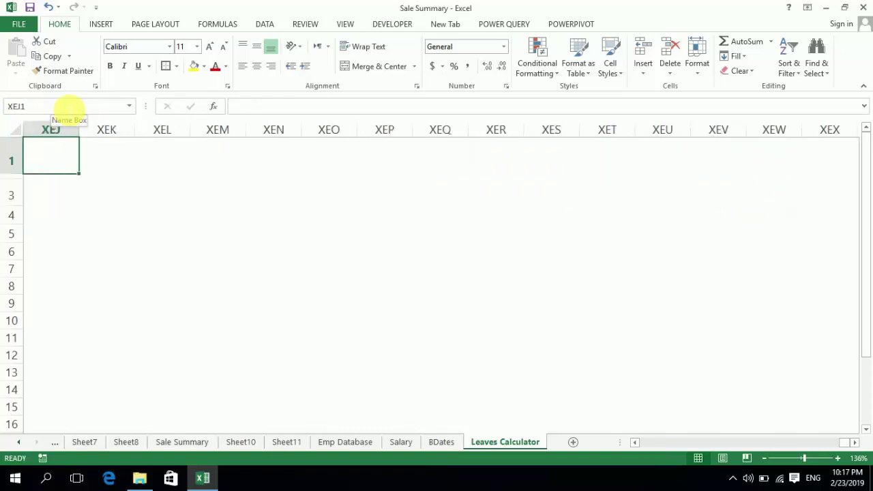
pyautogui.hotkey('ctrl', 'Left')
pyautogui.press('Down')
pyautogui.press('Down')
pyautogui.press('Down')
pyautogui.press('Down')
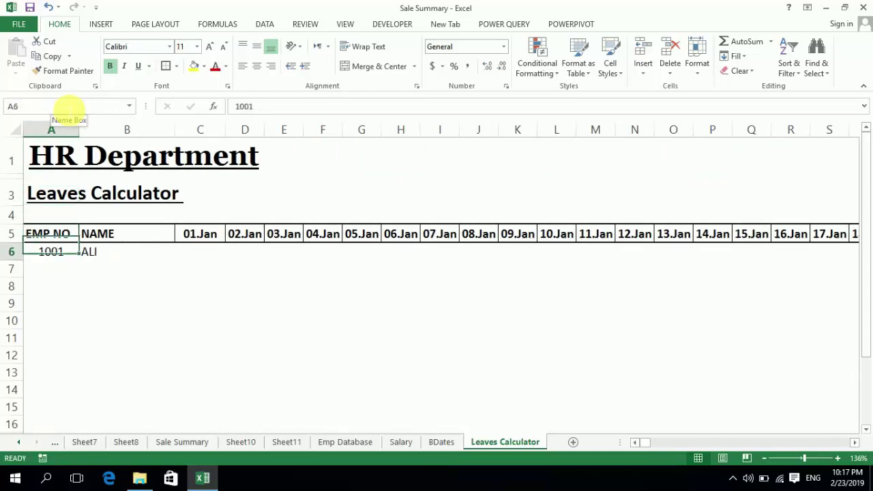
pyautogui.press('Right')
pyautogui.press('Right')
pyautogui.hotkey('shift', 'Right')
pyautogui.hotkey('shift', 'Right')
pyautogui.hotkey('shift', 'Right')
pyautogui.hotkey('shift', 'Right')
pyautogui.hotkey('shift', 'Right')
pyautogui.hotkey('shift', 'Right')
pyautogui.hotkey('shift', 'Right')
pyautogui.hotkey('shift', 'Right')
pyautogui.hotkey('shift', 'Right')
pyautogui.hotkey('shift', 'Right')
pyautogui.hotkey('shift', 'Right')
pyautogui.hotkey('shift', 'Right')
pyautogui.hotkey('shift', 'Right')
pyautogui.hotkey('shift', 'Right')
pyautogui.hotkey('shift', 'Right')
pyautogui.hotkey('shift', 'Right')
pyautogui.hotkey('shift', 'Right')
pyautogui.hotkey('shift', 'Right')
pyautogui.hotkey('shift', 'Right')
pyautogui.hotkey('shift', 'Right')
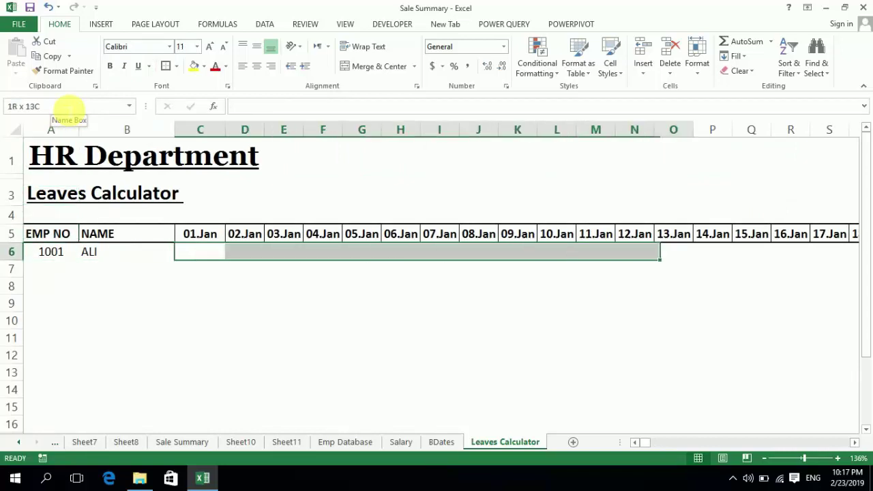
pyautogui.hotkey('shift', 'Right')
pyautogui.hotkey('shift', 'Right')
pyautogui.hotkey('shift', 'Right')
pyautogui.hotkey('shift', 'Right')
pyautogui.hotkey('shift', 'Left')
pyautogui.hotkey('shift', 'Left')
pyautogui.hotkey('shift', 'Left')
pyautogui.hotkey('shift', 'Left')
pyautogui.hotkey('shift', 'Left')
pyautogui.hotkey('shift', 'Left')
pyautogui.hotkey('shift', 'Left')
pyautogui.hotkey('shift', 'Left')
pyautogui.hotkey('shift', 'Left')
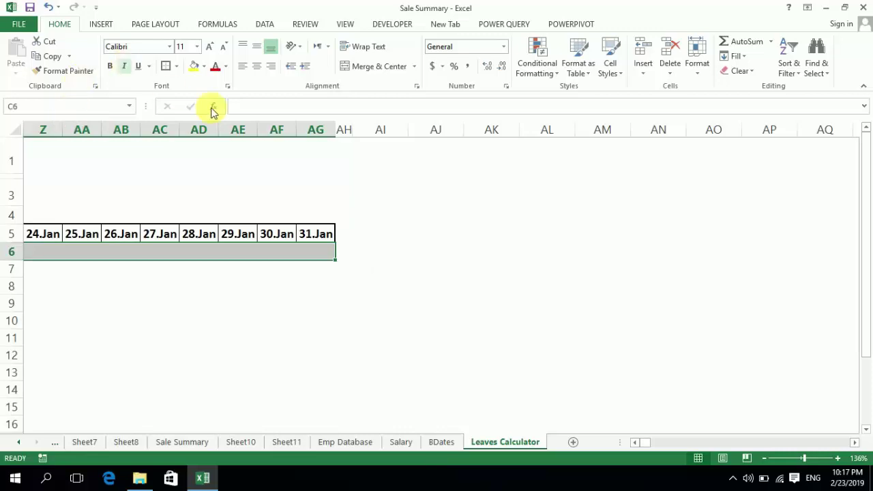
pyautogui.click(266, 24)
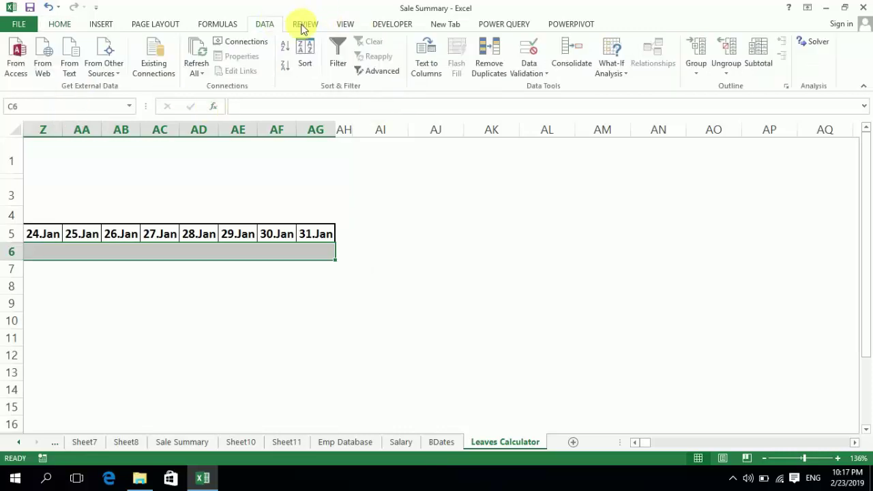
pyautogui.click(528, 71)
pyautogui.click(530, 88)
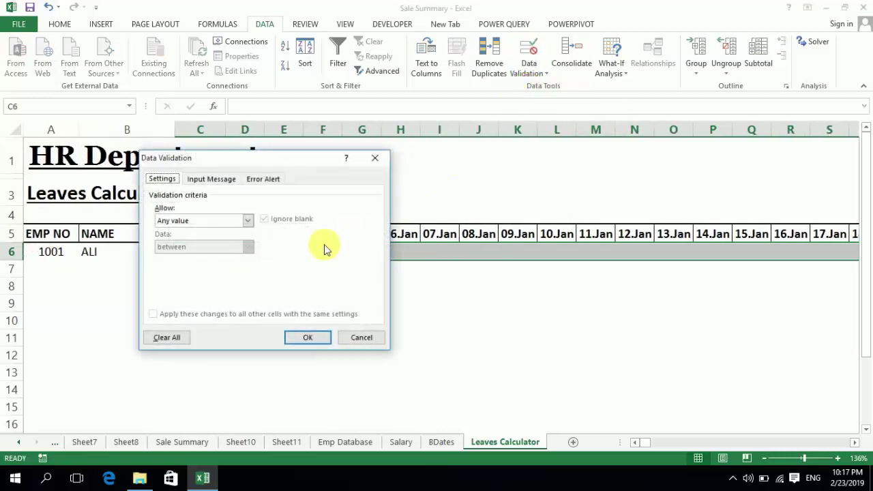
pyautogui.click(247, 221)
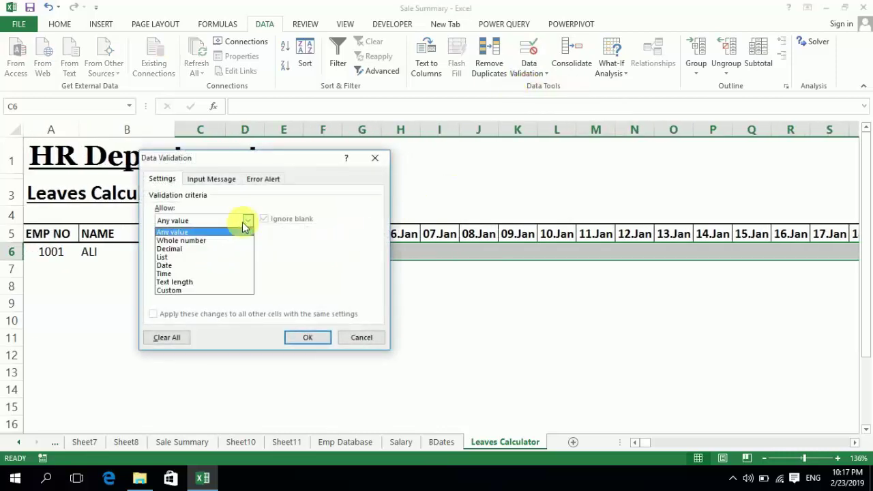
pyautogui.click(202, 258)
pyautogui.click(203, 279)
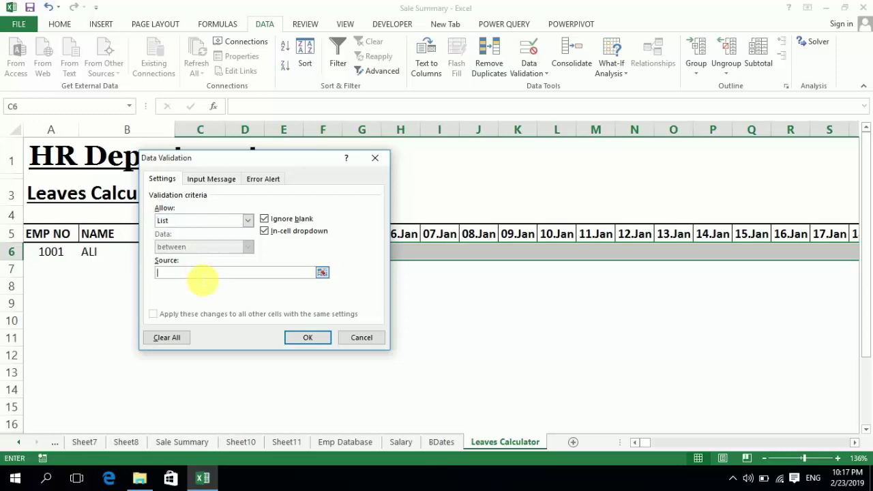
pyautogui.press('F3')
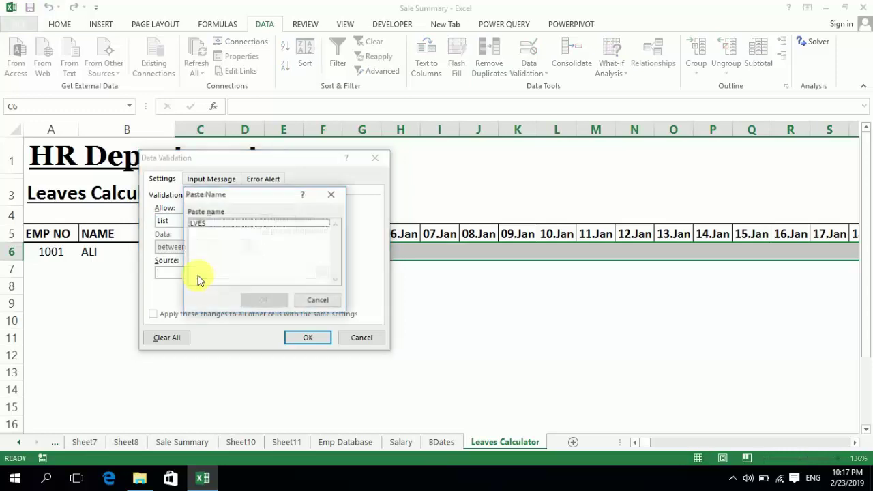
pyautogui.click(208, 227)
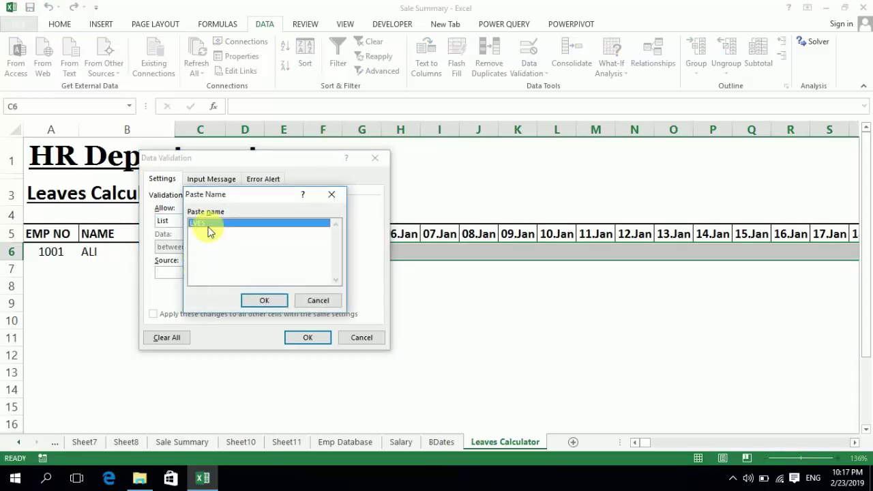
pyautogui.click(280, 304)
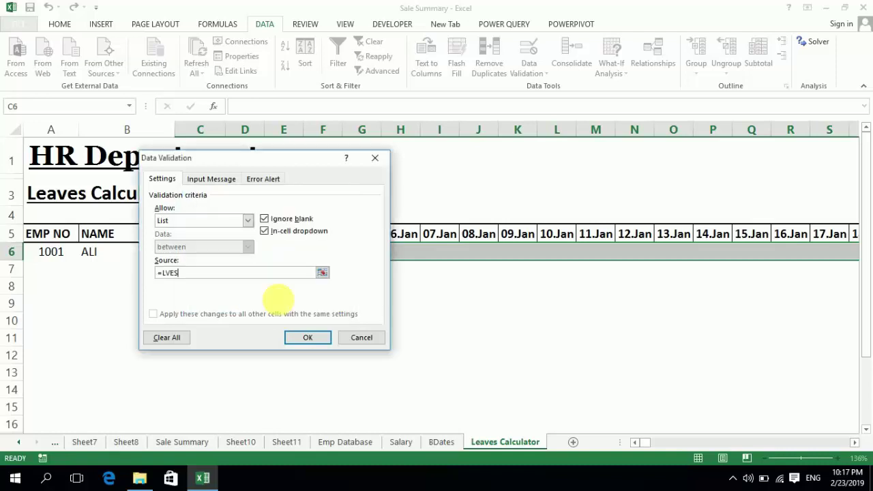
pyautogui.click(307, 337)
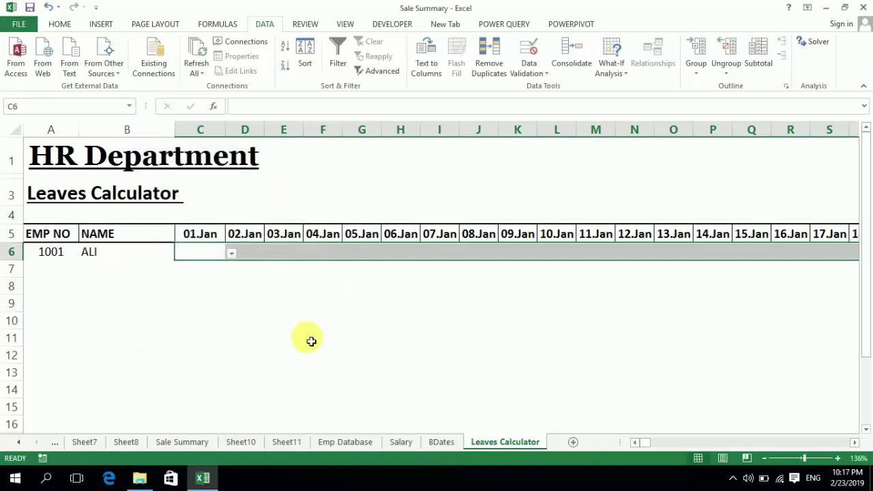
# Step: Choose the leave code AL from the dropdown for the first employee's 06.Jan cell, H6
pyautogui.press('Right')
pyautogui.press('Right')
pyautogui.press('Right')
pyautogui.press('Right')
pyautogui.press('Right')
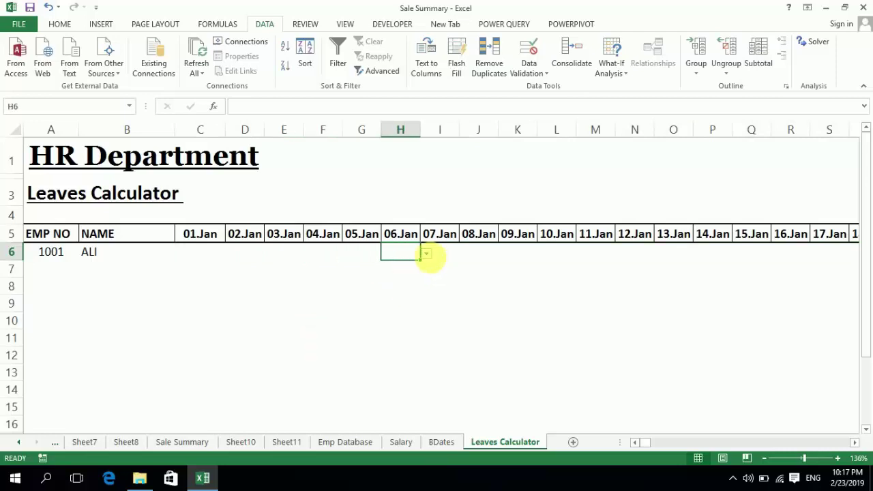
pyautogui.click(427, 254)
pyautogui.click(403, 267)
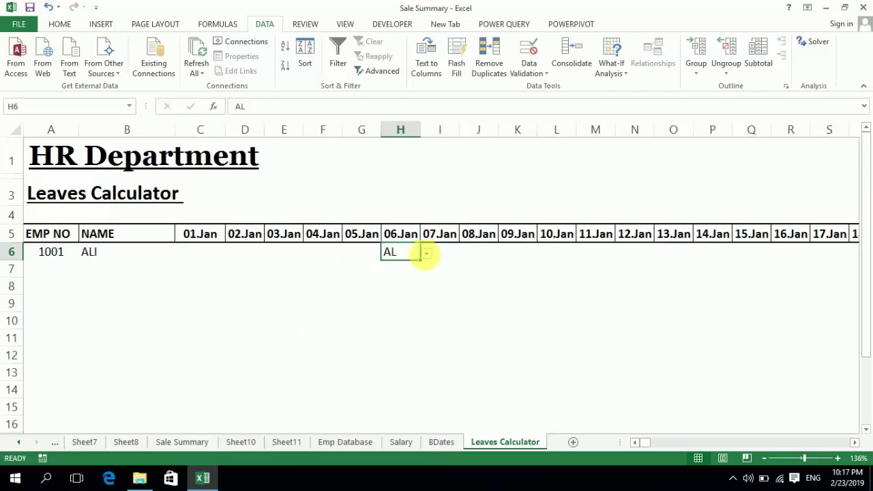
# Step: Choose the leave code SL from the dropdown for the first employee's 22.Jan cell, X6
pyautogui.click(465, 252)
pyautogui.press('Right')
pyautogui.press('Right')
pyautogui.press('Right')
pyautogui.press('Right')
pyautogui.press('Right')
pyautogui.press('Right')
pyautogui.press('Right')
pyautogui.press('Right')
pyautogui.press('Right')
pyautogui.press('Right')
pyautogui.press('Right')
pyautogui.press('Right')
pyautogui.press('Right')
pyautogui.press('Right')
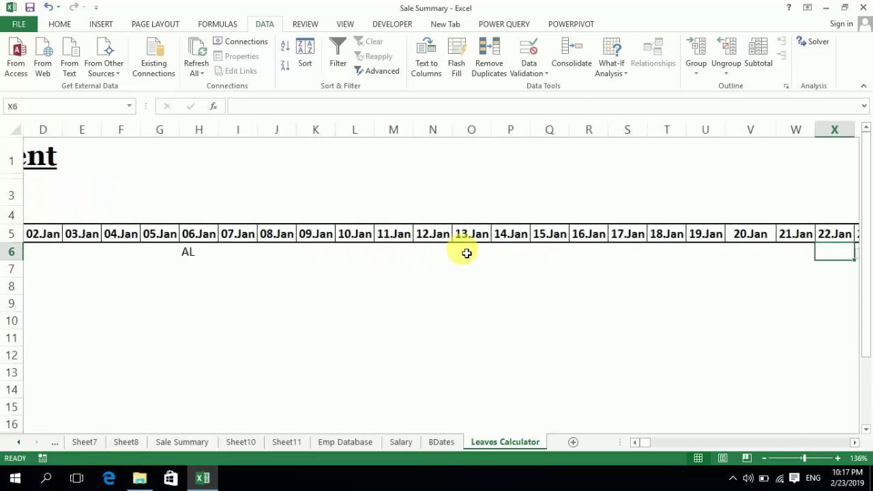
pyautogui.press('Right')
pyautogui.press('Right')
pyautogui.press('Right')
pyautogui.press('Right')
pyautogui.press('Right')
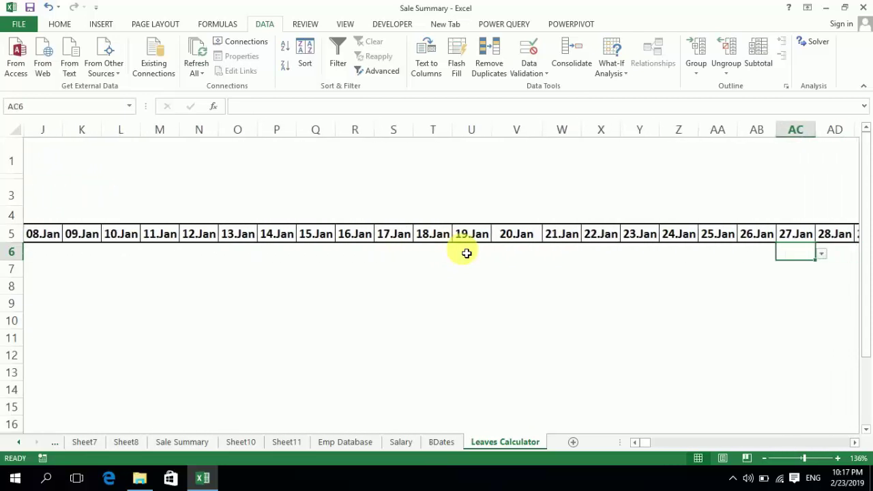
pyautogui.press('Left')
pyautogui.press('Left')
pyautogui.press('Left')
pyautogui.press('Left')
pyautogui.press('Left')
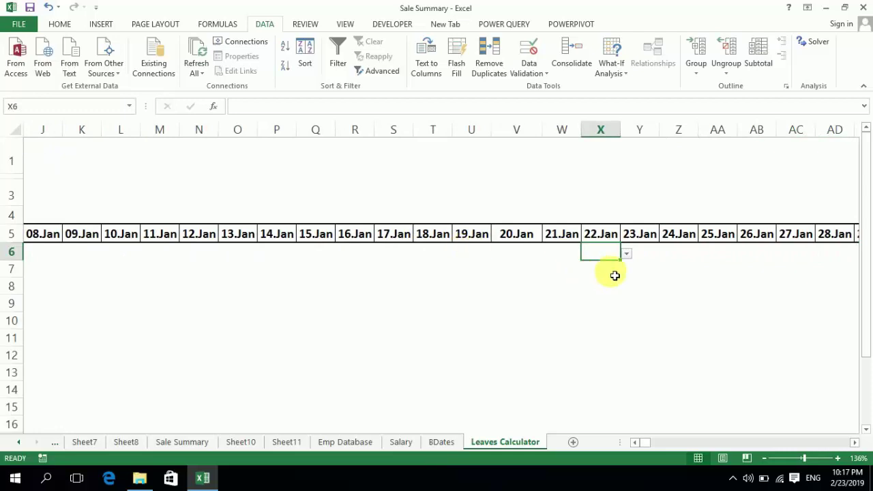
pyautogui.click(626, 255)
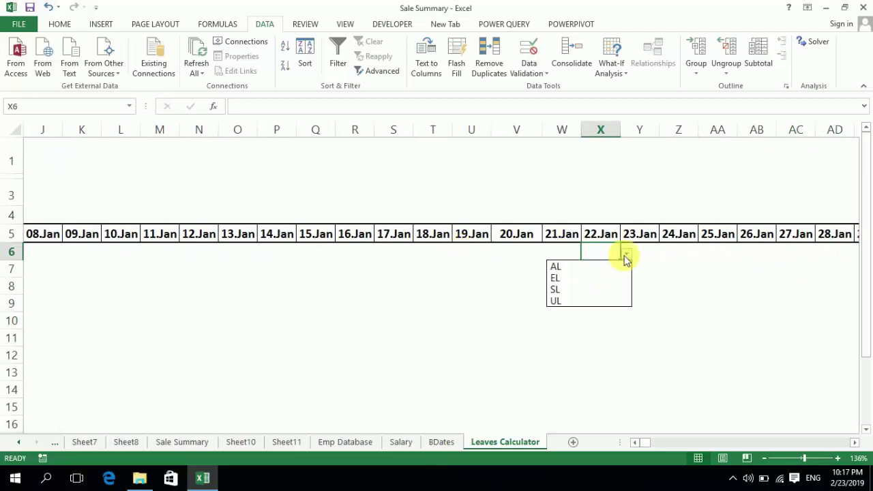
pyautogui.click(597, 292)
# Step: Enter SL for the first employee on 23.Jan and 24.Jan, in cells Y6 and Z6
pyautogui.press('Right')
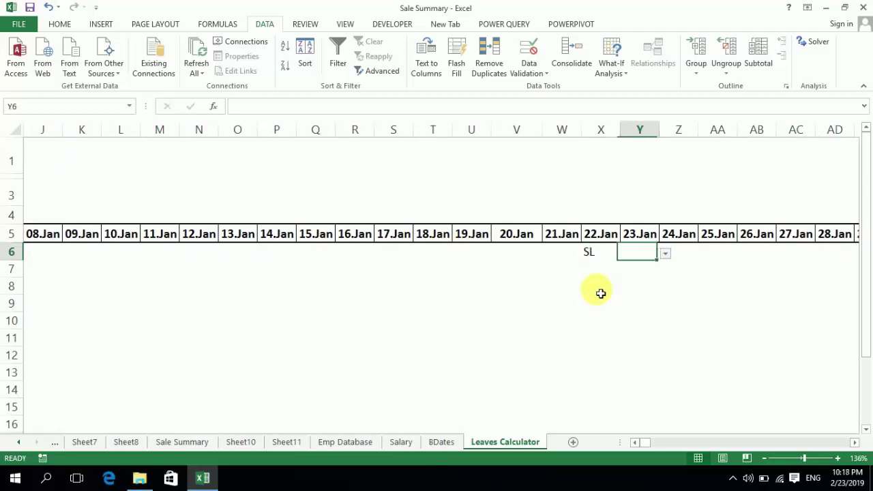
pyautogui.write('SL')
pyautogui.press('Right')
pyautogui.write('SL')
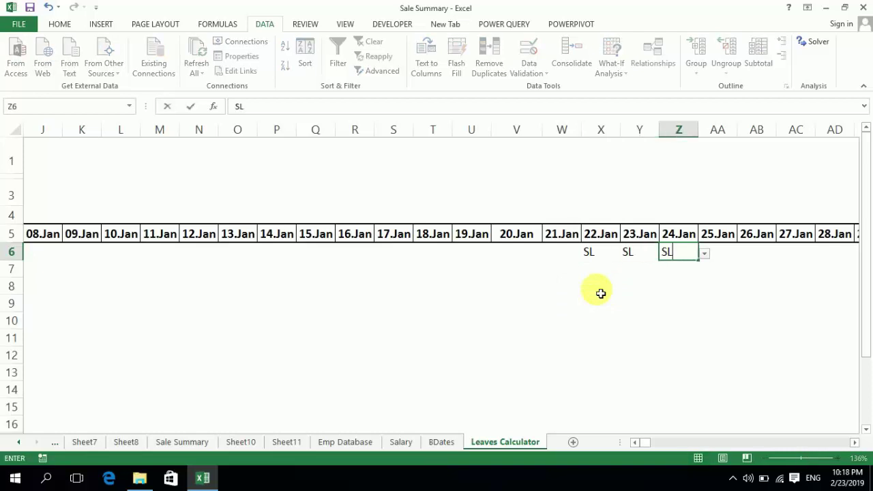
pyautogui.hotkey('ctrl', 'Return')
# Step: Choose the leave code EL from the dropdown for the first employee's 29.Jan cell, AE6
pyautogui.press('Right')
pyautogui.press('Right')
pyautogui.press('Right')
pyautogui.press('Right')
pyautogui.press('Right')
pyautogui.press('Right')
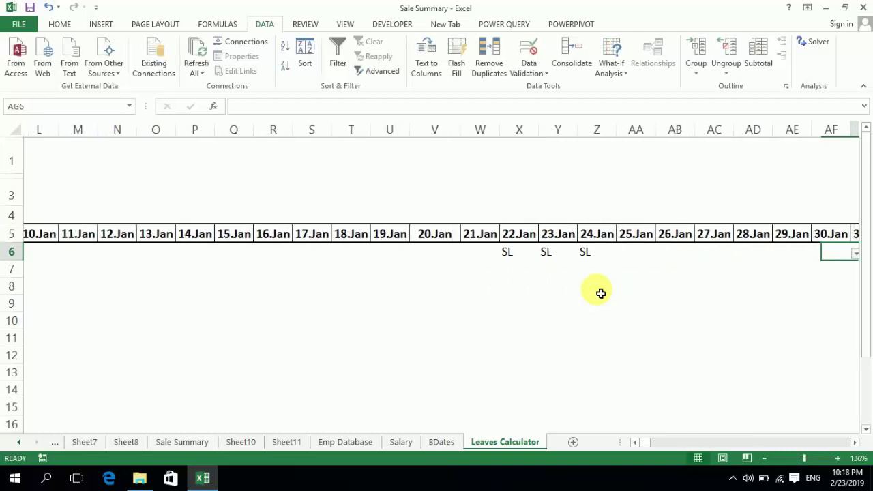
pyautogui.press('Left')
pyautogui.hotkey('alt', 'Down')
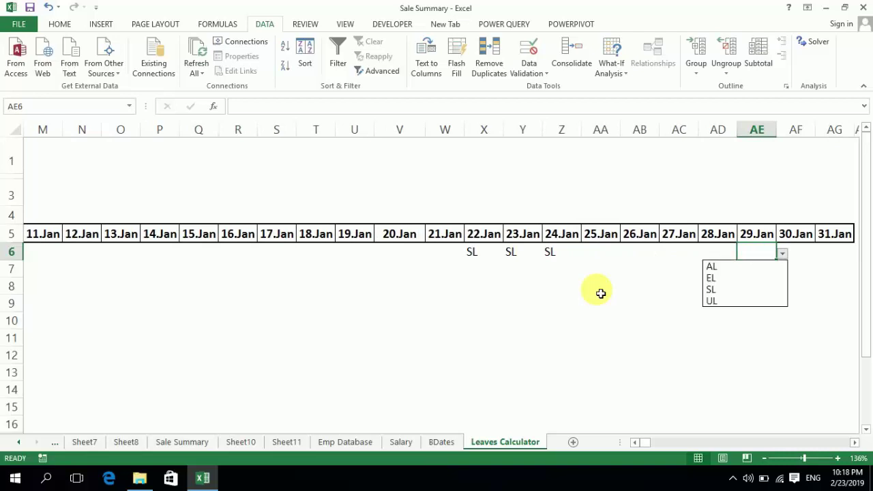
pyautogui.press('Down')
pyautogui.press('Down')
pyautogui.press('Return')
# Step: Review the first employee's leave entries in row 6 from the end of January back to the employee number
pyautogui.press('Right')
pyautogui.press('Right')
pyautogui.press('Right')
pyautogui.press('Right')
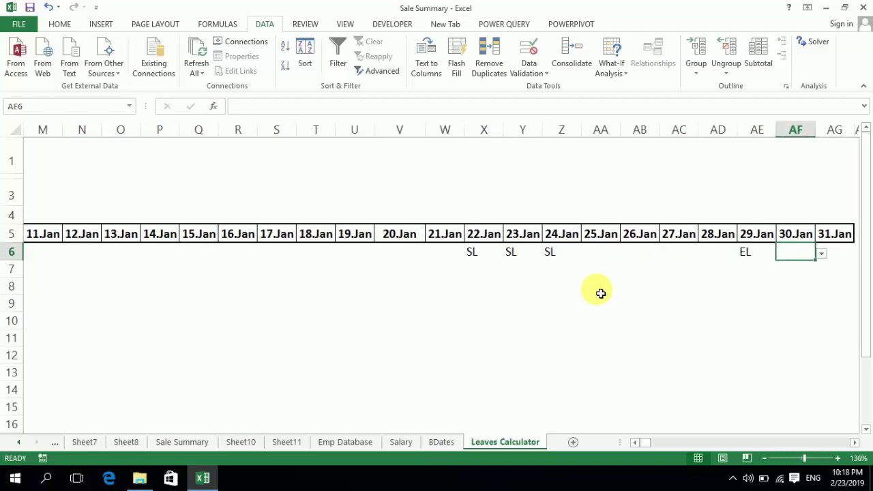
pyautogui.press('Left')
pyautogui.press('Left')
pyautogui.press('Left')
pyautogui.press('Left')
pyautogui.press('Left')
pyautogui.press('Left')
pyautogui.press('Left')
pyautogui.press('Left')
pyautogui.press('Left')
pyautogui.press('Left')
pyautogui.press('Left')
pyautogui.press('Left')
pyautogui.press('Left')
pyautogui.press('Left')
pyautogui.press('Left')
pyautogui.press('Left')
pyautogui.press('Left')
pyautogui.press('Left')
pyautogui.press('Left')
pyautogui.press('Left')
pyautogui.press('Left')
pyautogui.press('Left')
pyautogui.press('Left')
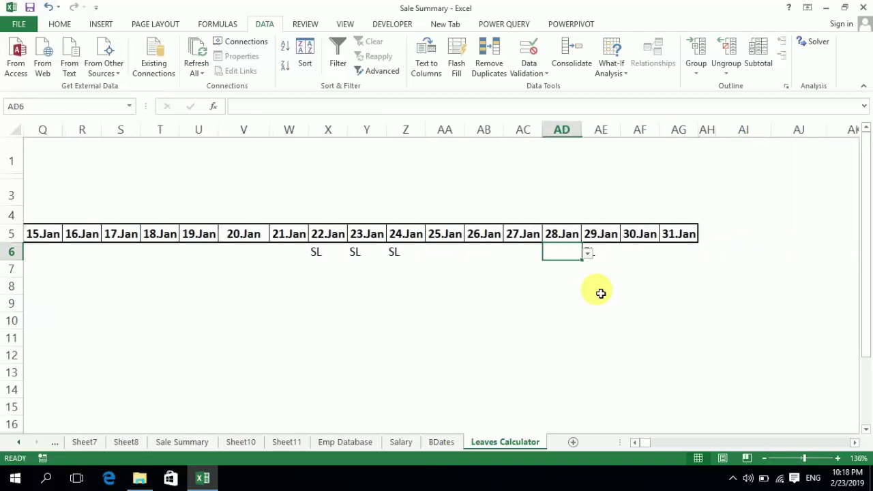
pyautogui.press('Left')
pyautogui.press('Left')
pyautogui.press('Left')
pyautogui.press('Left')
pyautogui.press('Left')
pyautogui.press('Left')
pyautogui.press('Left')
pyautogui.press('Left')
pyautogui.press('Left')
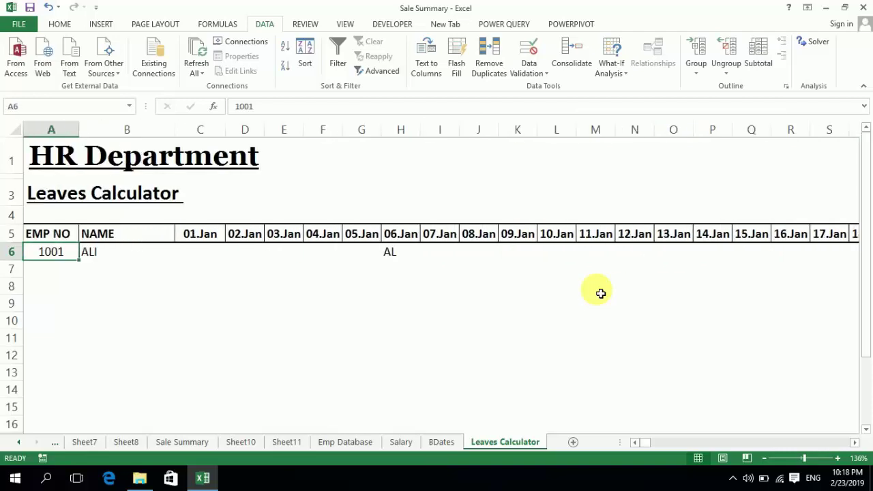
# Step: Enter the summary headers AL, EL, SL and UL in cells AI5 to AL5, beyond the 31.Jan column
pyautogui.press('Right')
pyautogui.press('Right')
pyautogui.press('Right')
pyautogui.press('Right')
pyautogui.press('Right')
pyautogui.press('Right')
pyautogui.press('Right')
pyautogui.press('Right')
pyautogui.press('Right')
pyautogui.press('Right')
pyautogui.press('Right')
pyautogui.press('Right')
pyautogui.press('Right')
pyautogui.press('Right')
pyautogui.press('Right')
pyautogui.press('Right')
pyautogui.press('Right')
pyautogui.press('Right')
pyautogui.press('Right')
pyautogui.press('Right')
pyautogui.press('Right')
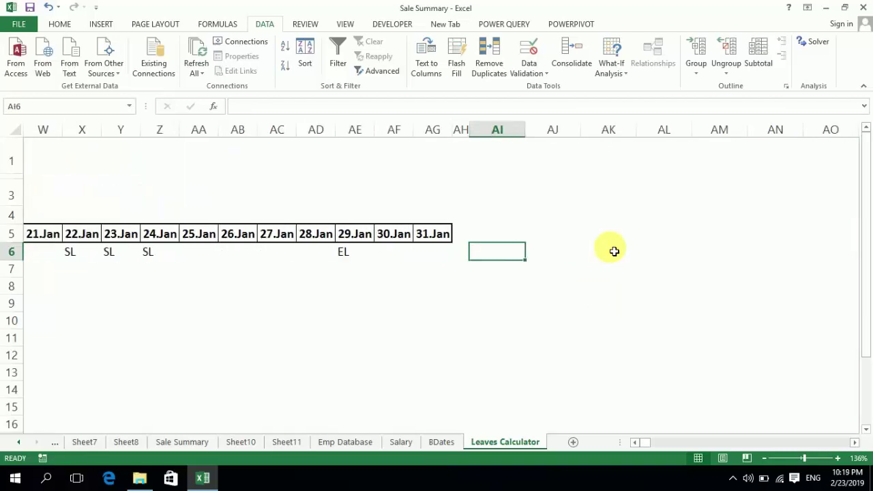
pyautogui.press('Up')
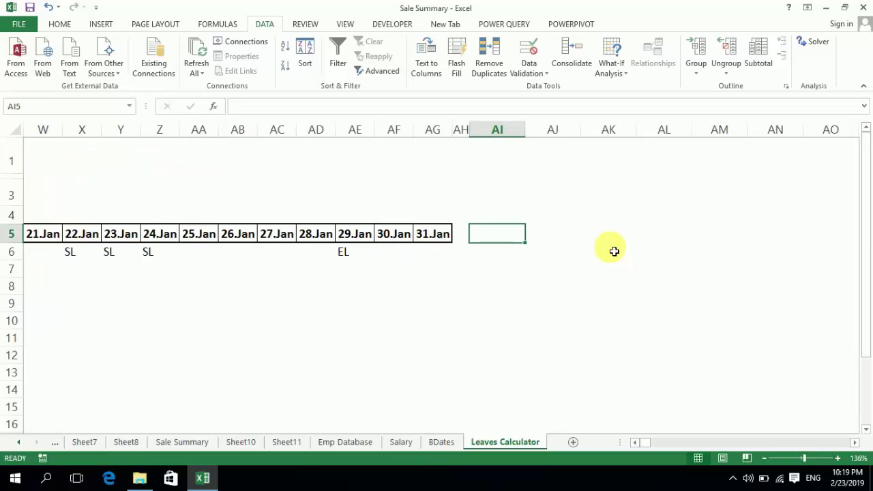
pyautogui.write('AL')
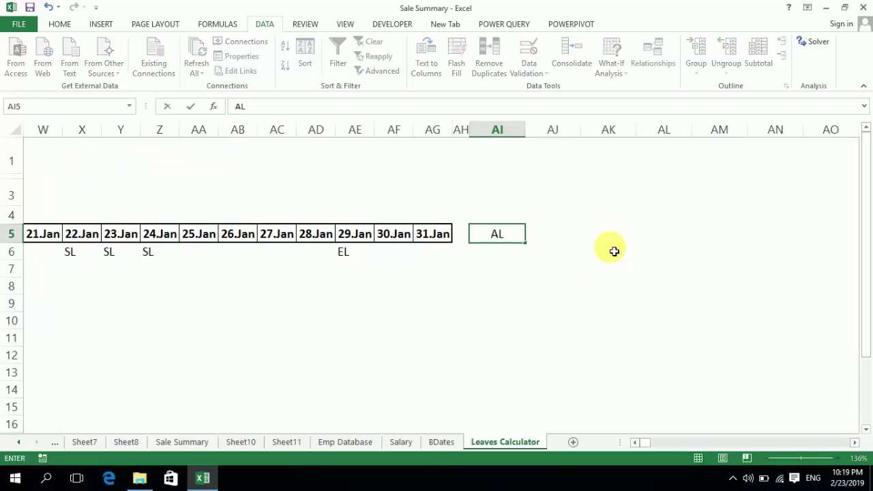
pyautogui.press('Right')
pyautogui.write('EL')
pyautogui.press('Right')
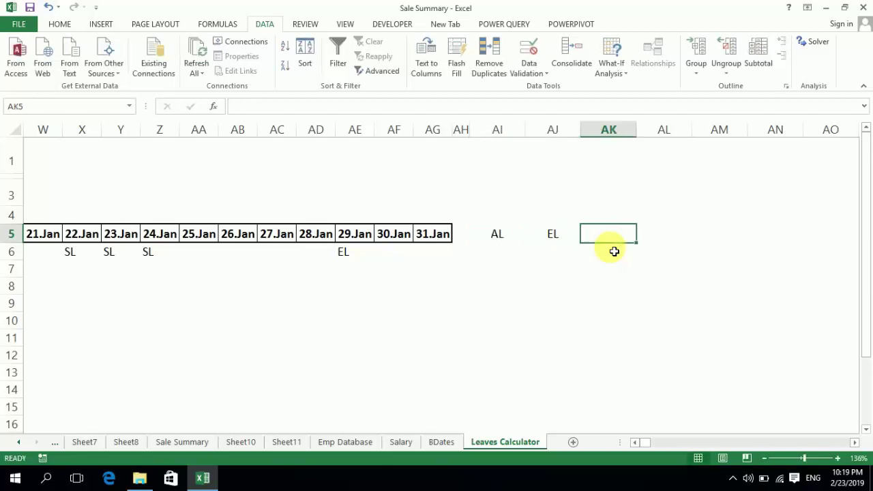
pyautogui.write('SL')
pyautogui.press('Right')
pyautogui.write('UL')
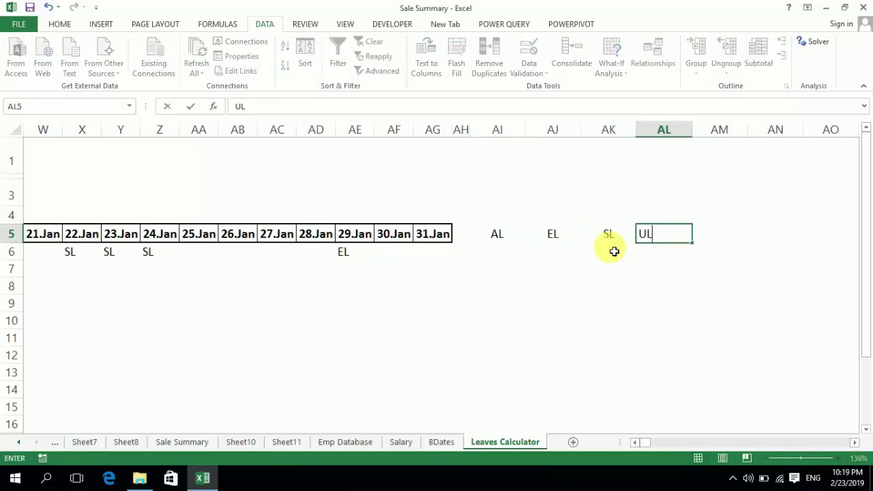
pyautogui.press('Return')
# Step: Freeze the panes at cell C6 so the header rows and the EMP NO and NAME columns are locked
pyautogui.press('Left')
pyautogui.press('Left')
pyautogui.press('Left')
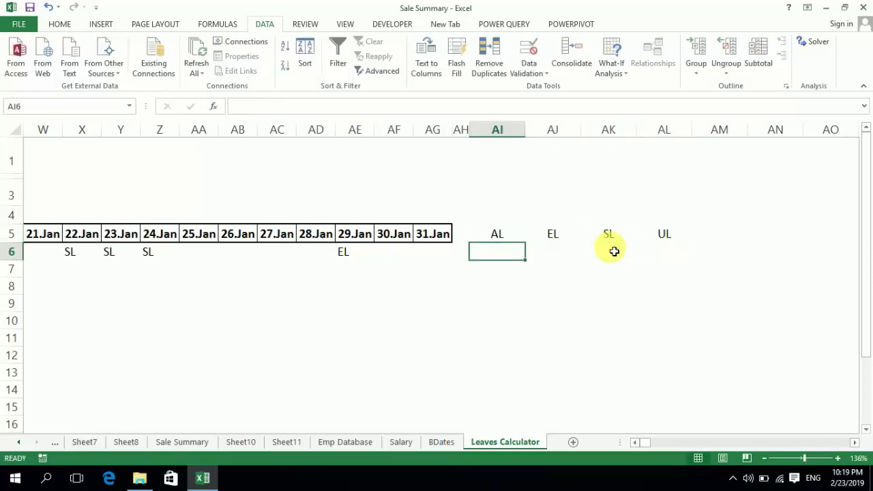
pyautogui.press('Left')
pyautogui.press('Left')
pyautogui.press('Left')
pyautogui.press('Left')
pyautogui.press('Left')
pyautogui.press('Left')
pyautogui.press('Left')
pyautogui.press('Left')
pyautogui.press('Left')
pyautogui.press('Left')
pyautogui.press('Left')
pyautogui.press('Left')
pyautogui.press('Left')
pyautogui.press('Left')
pyautogui.press('Left')
pyautogui.press('Left')
pyautogui.press('Left')
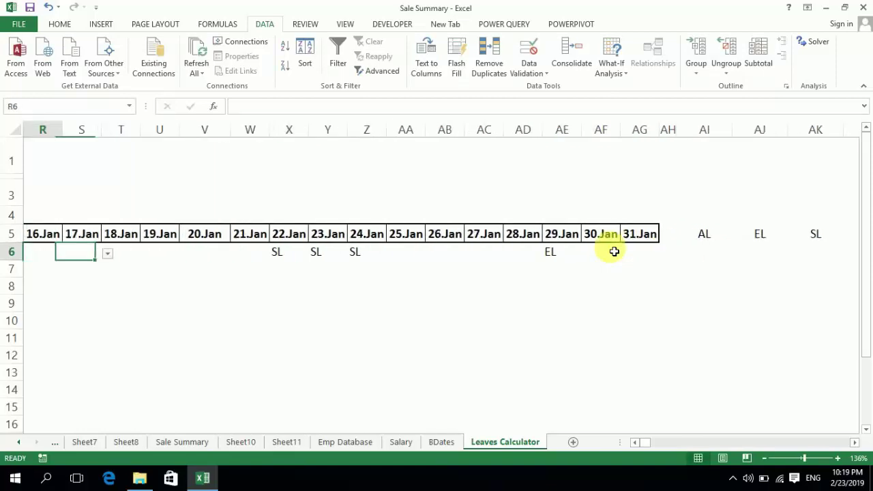
pyautogui.press('Left')
pyautogui.press('Left')
pyautogui.press('Left')
pyautogui.press('Left')
pyautogui.press('Left')
pyautogui.press('Left')
pyautogui.press('Left')
pyautogui.press('Left')
pyautogui.press('Left')
pyautogui.press('Left')
pyautogui.press('Left')
pyautogui.press('Left')
pyautogui.press('Left')
pyautogui.press('Left')
pyautogui.press('Left')
pyautogui.press('Left')
pyautogui.press('Left')
pyautogui.press('Right')
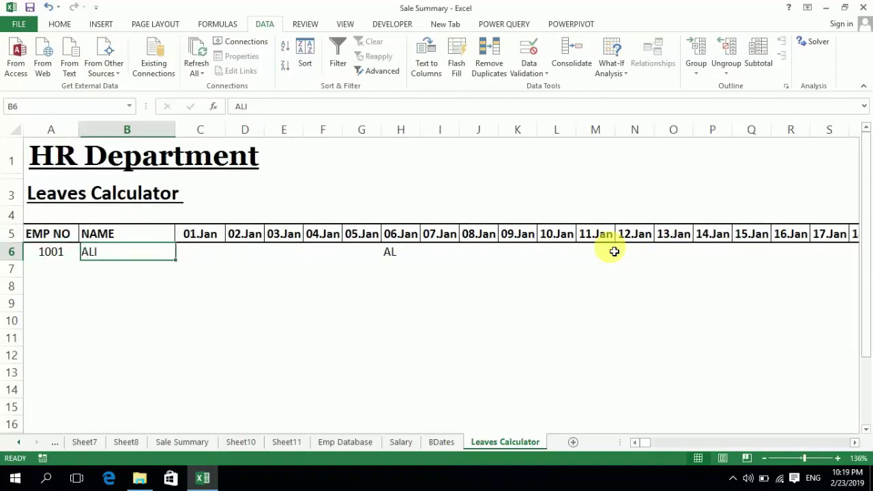
pyautogui.press('Right')
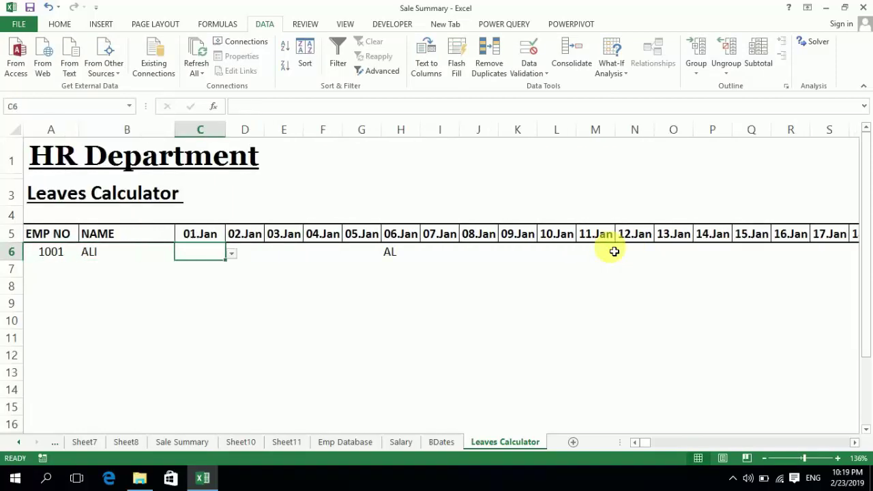
pyautogui.click(345, 24)
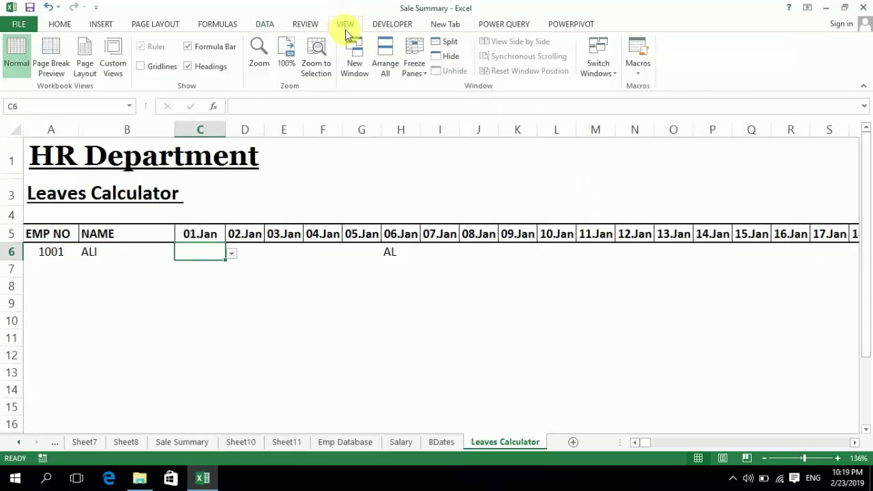
pyautogui.click(414, 69)
pyautogui.click(423, 102)
# Step: Examine row 6 across the January dates up to the AL summary cell, AI6, with the panes frozen
pyautogui.press('Right')
pyautogui.press('Right')
pyautogui.press('Right')
pyautogui.press('Right')
pyautogui.press('Right')
pyautogui.press('Right')
pyautogui.press('Right')
pyautogui.press('Right')
pyautogui.press('Right')
pyautogui.press('Right')
pyautogui.press('Right')
pyautogui.press('Right')
pyautogui.press('Right')
pyautogui.press('Right')
pyautogui.press('Right')
pyautogui.press('Right')
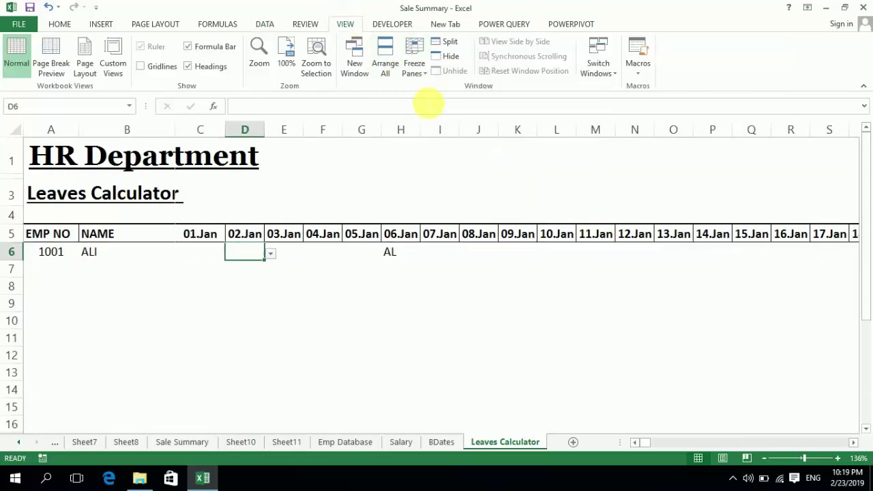
pyautogui.press('Right')
pyautogui.press('Right')
pyautogui.press('Right')
pyautogui.press('Right')
pyautogui.press('Right')
pyautogui.press('Right')
pyautogui.press('Right')
pyautogui.press('Right')
pyautogui.press('Right')
pyautogui.press('Right')
pyautogui.press('Right')
pyautogui.press('Right')
pyautogui.press('Right')
pyautogui.press('Right')
pyautogui.press('Right')
pyautogui.press('Right')
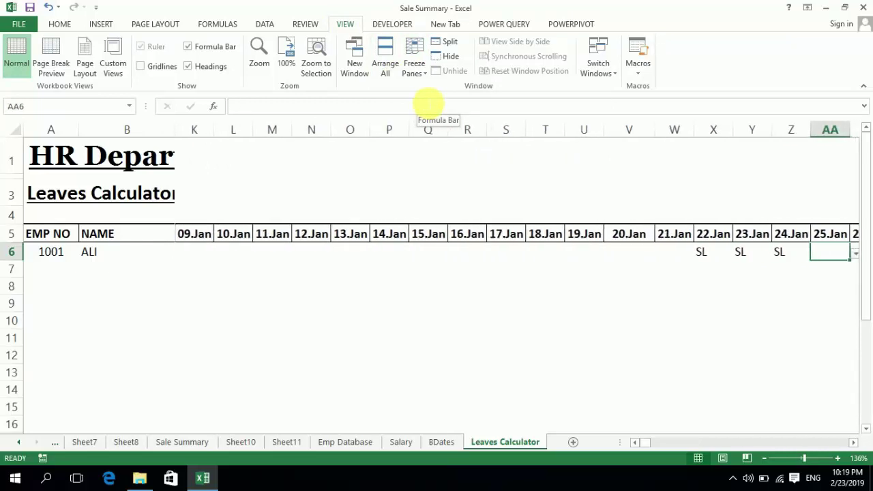
pyautogui.press('Right')
pyautogui.press('Right')
pyautogui.press('Right')
pyautogui.press('Left')
pyautogui.press('Left')
pyautogui.press('Left')
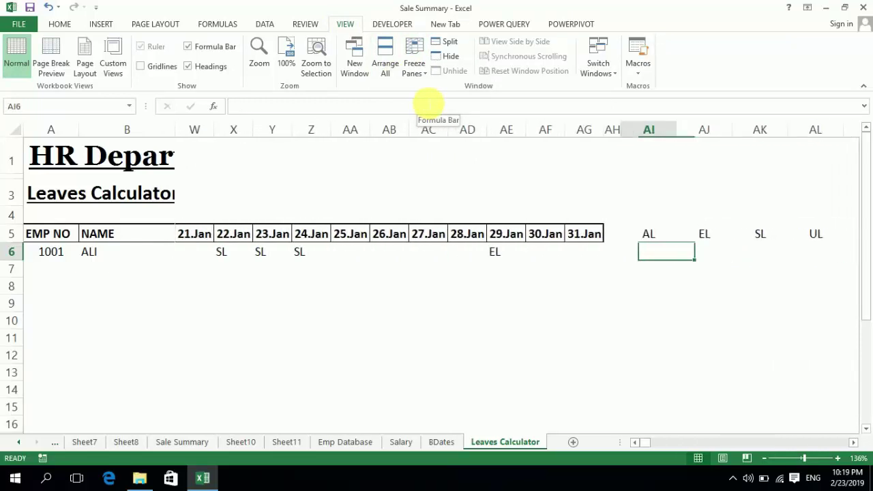
pyautogui.press('Left')
pyautogui.press('Right')
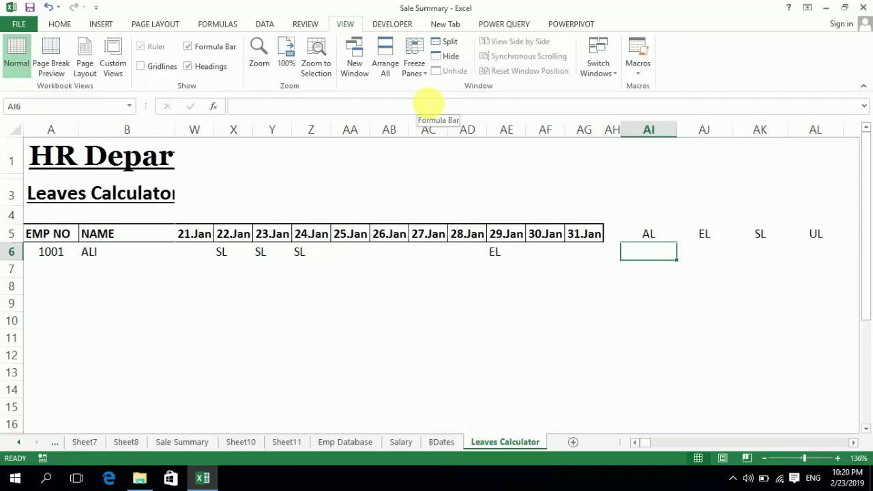
# Step: Enter the formula =SUMIF(H6:AG6,AI5) in cell AI6 under the AL header
pyautogui.write('=SUMIF')
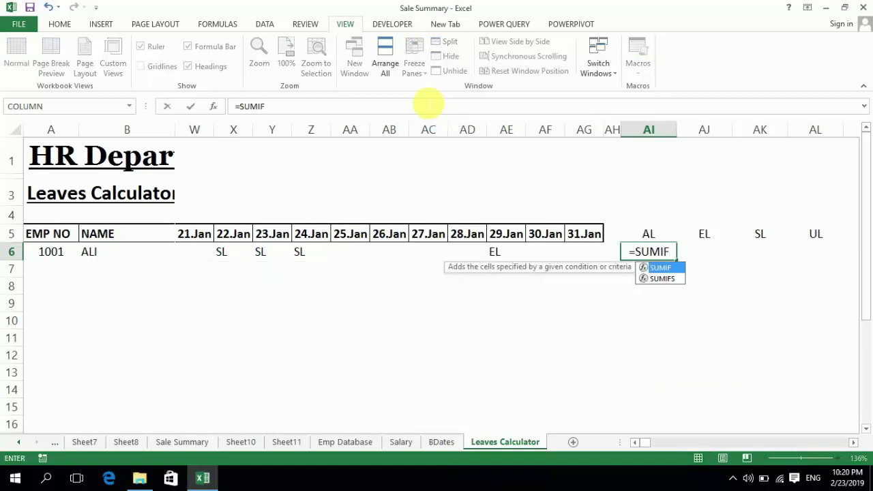
pyautogui.write('(')
pyautogui.press('Left')
pyautogui.press('Left')
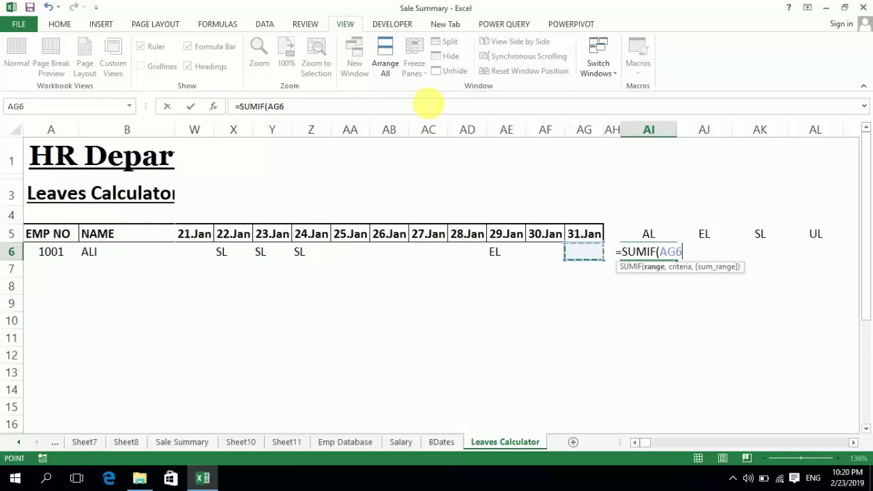
pyautogui.hotkey('shift', 'Left')
pyautogui.hotkey('shift', 'Left')
pyautogui.hotkey('shift', 'Left')
pyautogui.hotkey('shift', 'Left')
pyautogui.hotkey('shift', 'Left')
pyautogui.hotkey('shift', 'Left')
pyautogui.hotkey('shift', 'Left')
pyautogui.hotkey('ctrl', 'shift', 'Left')
pyautogui.hotkey('ctrl', 'shift', 'Left')
pyautogui.hotkey('ctrl', 'shift', 'Left')
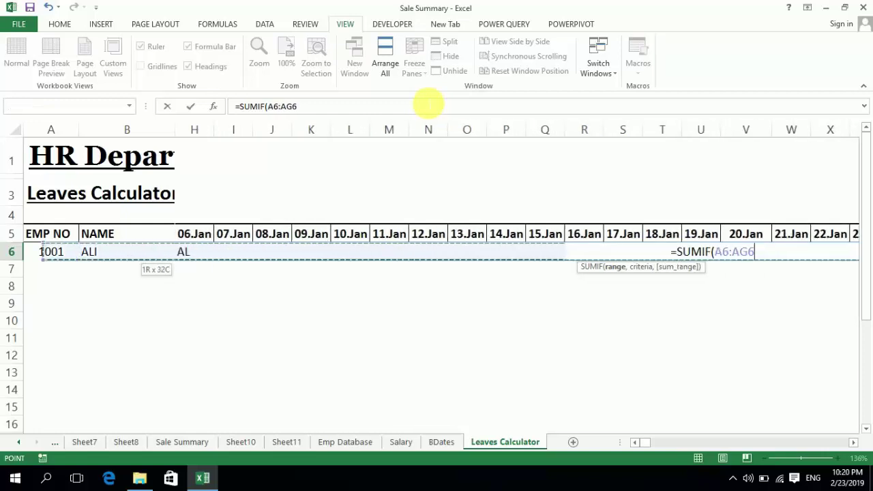
pyautogui.hotkey('shift', 'Right')
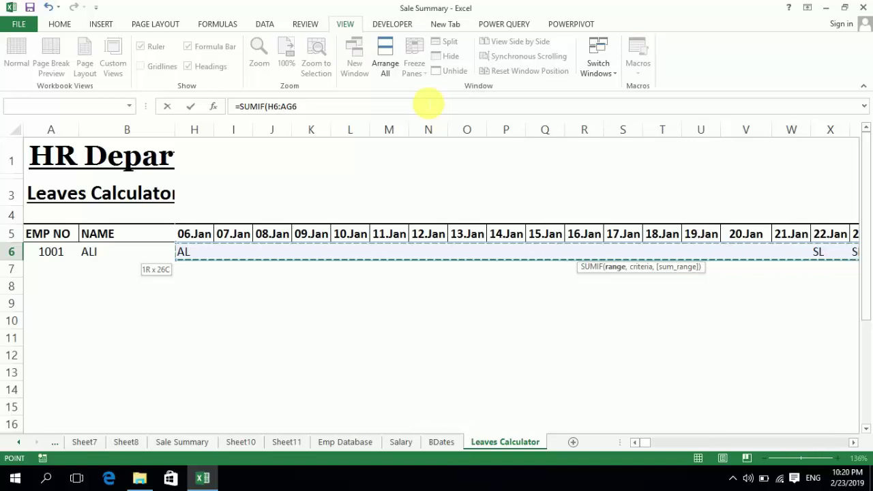
pyautogui.write(',')
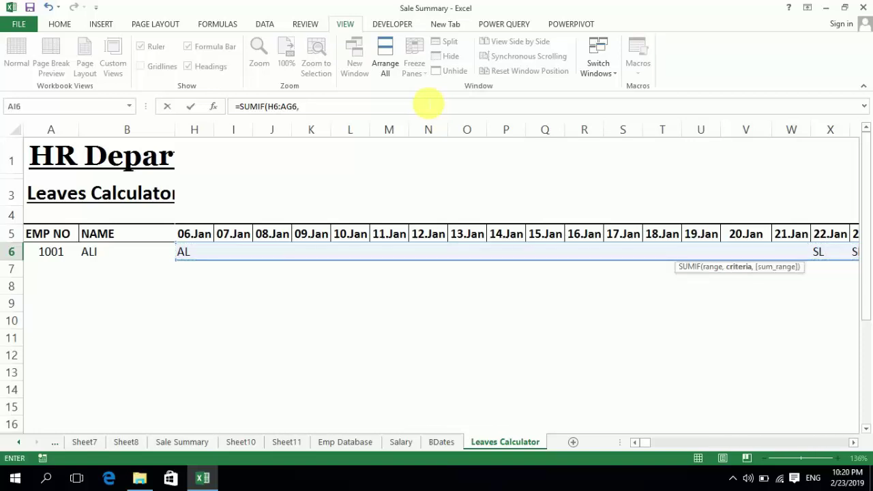
pyautogui.press('Up')
pyautogui.press('Right')
pyautogui.press('Right')
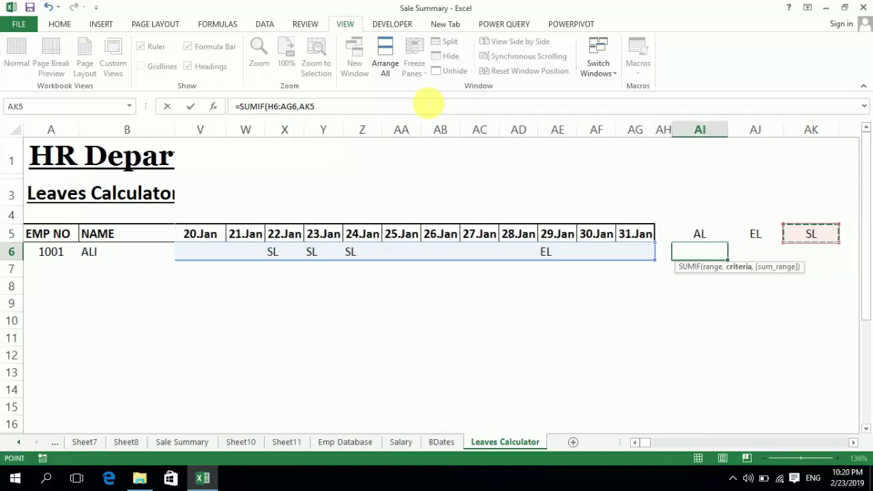
pyautogui.press('Left')
pyautogui.press('Left')
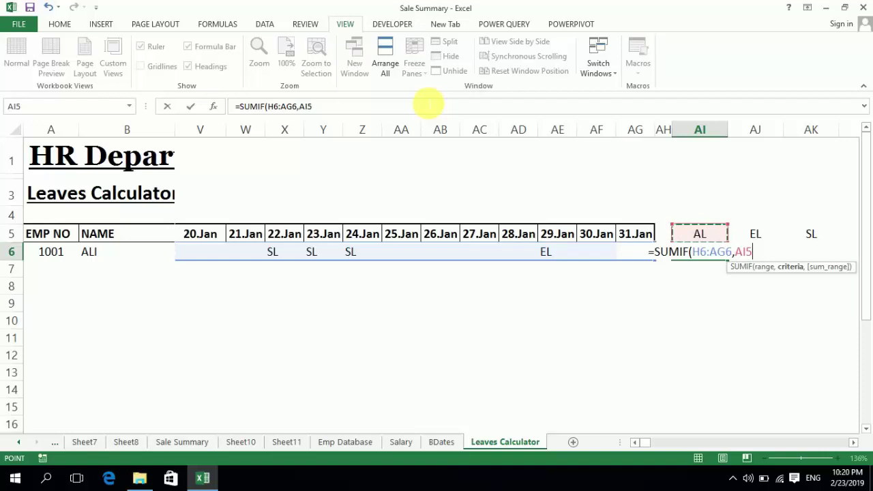
pyautogui.press('Return')
pyautogui.press('Up')
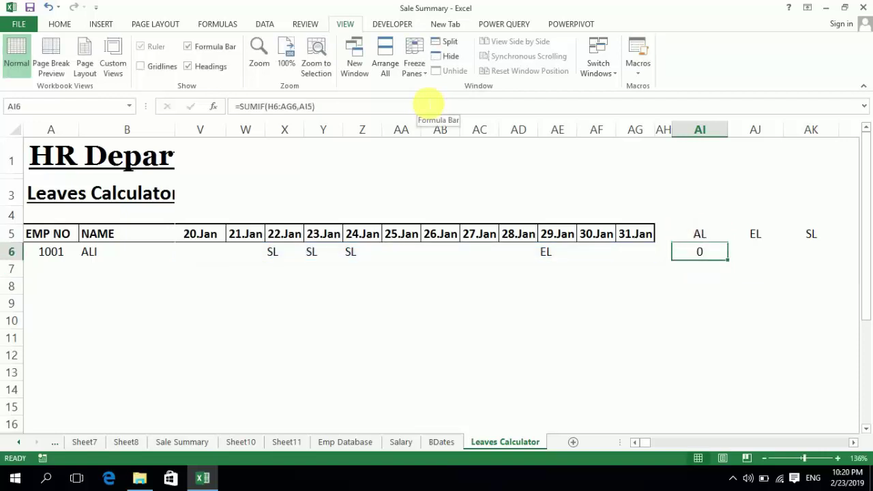
# Step: Review the first employee's leave codes in row 6 from the AL summary cell back to 01.Jan
pyautogui.press('Left')
pyautogui.press('Left')
pyautogui.press('Left')
pyautogui.press('Left')
pyautogui.press('Left')
pyautogui.press('Left')
pyautogui.press('Left')
pyautogui.press('Left')
pyautogui.press('Left')
pyautogui.press('Left')
pyautogui.press('Left')
pyautogui.press('Left')
pyautogui.press('Left')
pyautogui.press('Left')
pyautogui.press('Left')
pyautogui.press('Left')
pyautogui.press('Left')
pyautogui.press('Left')
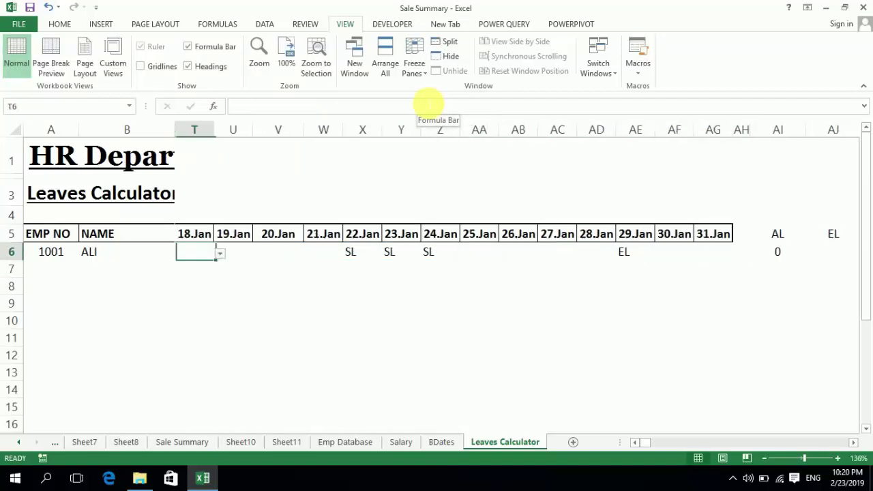
pyautogui.press('Left')
pyautogui.press('Left')
pyautogui.press('Left')
pyautogui.press('Left')
pyautogui.press('Left')
pyautogui.press('Left')
pyautogui.press('Left')
pyautogui.press('Left')
pyautogui.press('Left')
pyautogui.press('Left')
pyautogui.press('Left')
pyautogui.press('Left')
pyautogui.press('Left')
pyautogui.press('Left')
pyautogui.press('Left')
pyautogui.press('Right')
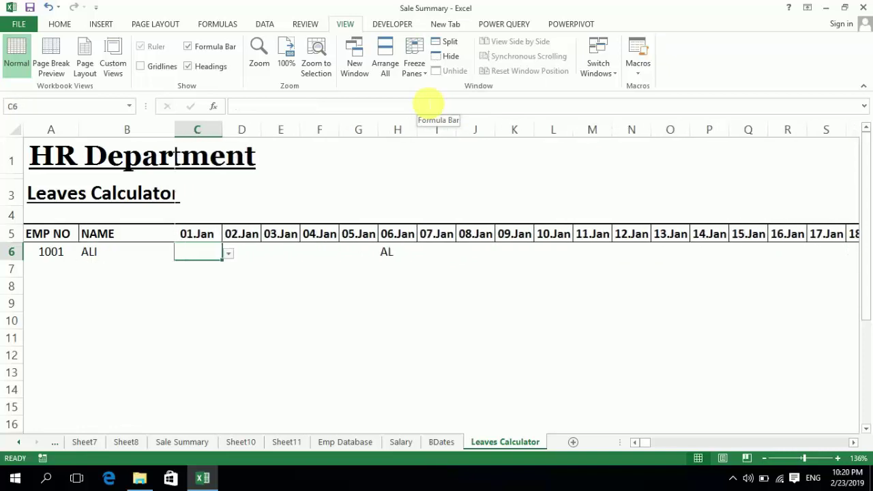
pyautogui.press('Left')
pyautogui.press('Right')
pyautogui.press('Right')
pyautogui.press('Right')
pyautogui.press('Right')
pyautogui.press('Right')
pyautogui.press('Right')
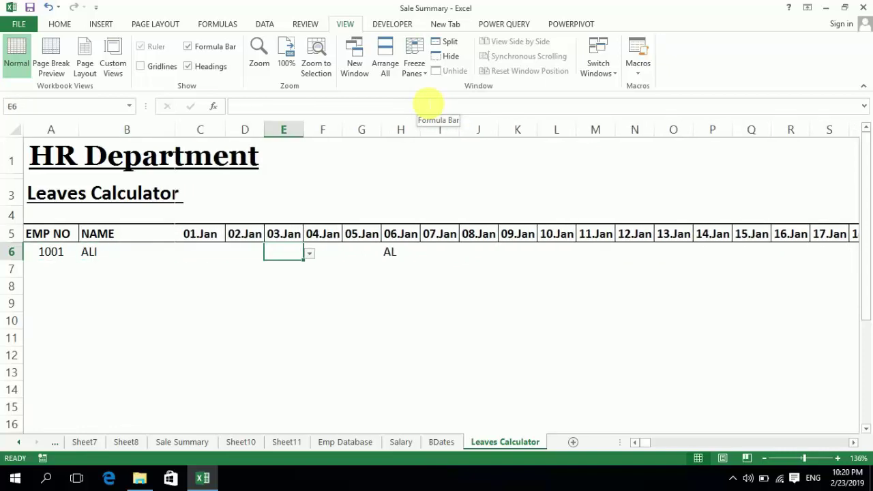
pyautogui.press('Right')
pyautogui.press('Right')
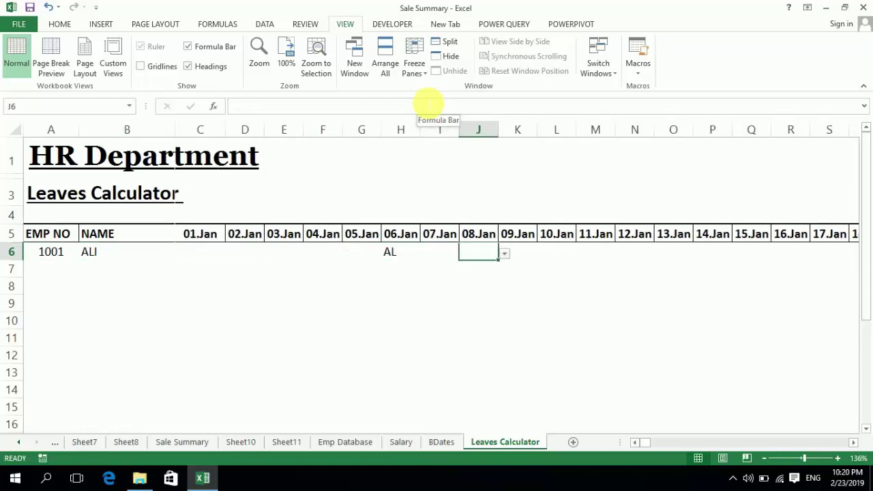
pyautogui.press('Left')
pyautogui.press('Left')
pyautogui.press('Left')
pyautogui.press('Left')
pyautogui.press('Left')
pyautogui.press('Left')
pyautogui.press('Left')
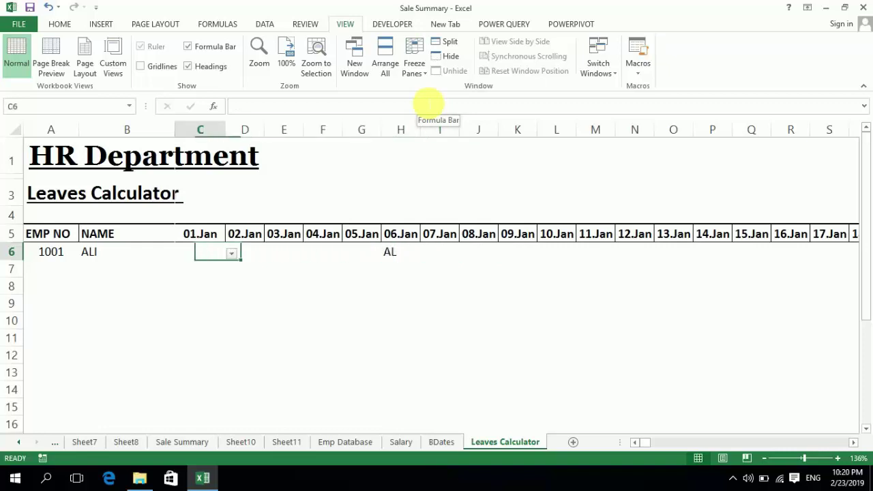
# Step: Review the first employee's leave codes in row 6 from 01.Jan across to the AL summary cell, AI6
pyautogui.press('Right')
pyautogui.press('Right')
pyautogui.press('Right')
pyautogui.press('Right')
pyautogui.press('Right')
pyautogui.press('Right')
pyautogui.press('Right')
pyautogui.press('Right')
pyautogui.press('Right')
pyautogui.press('Right')
pyautogui.press('Right')
pyautogui.press('Right')
pyautogui.press('Right')
pyautogui.press('Right')
pyautogui.press('Right')
pyautogui.press('Right')
pyautogui.press('Right')
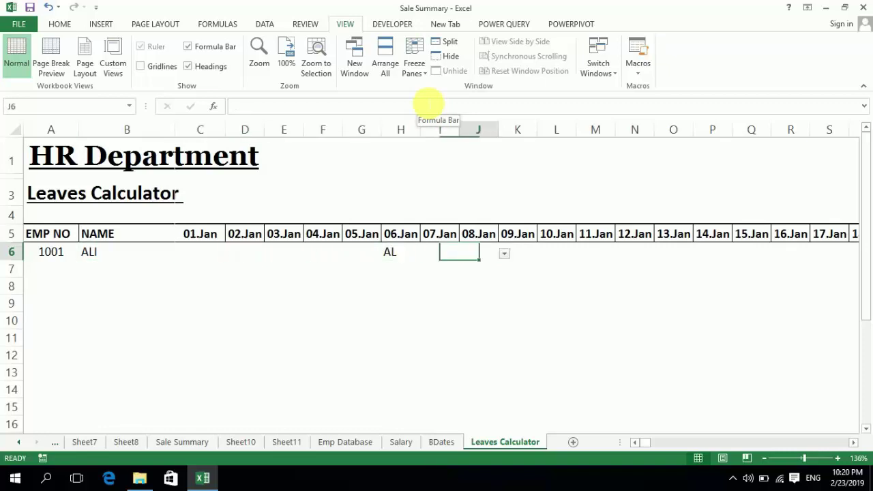
pyautogui.press('Right')
pyautogui.press('Right')
pyautogui.press('Right')
pyautogui.press('Right')
pyautogui.press('Right')
pyautogui.press('Right')
pyautogui.press('Right')
pyautogui.press('Right')
pyautogui.press('Right')
pyautogui.press('Right')
pyautogui.press('Right')
pyautogui.press('Right')
pyautogui.press('Right')
pyautogui.press('Right')
pyautogui.press('Right')
pyautogui.press('Right')
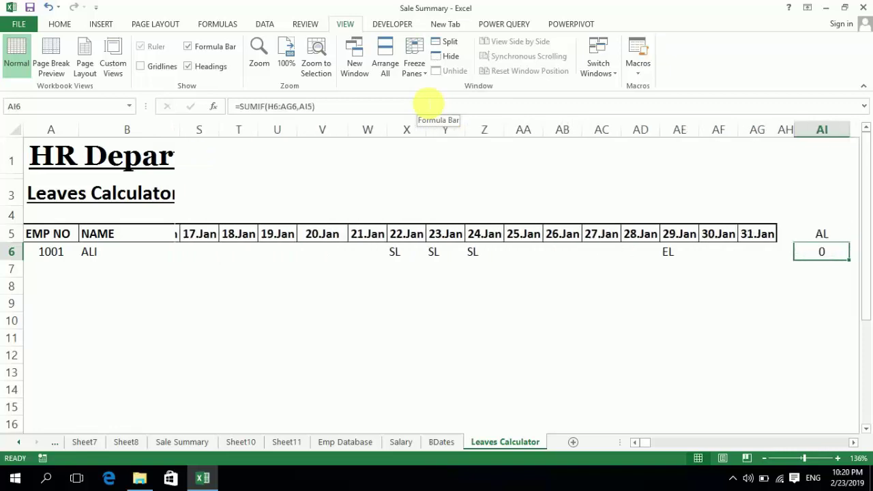
# Step: Change the range in the AL formula in AI6 so it reads =SUMIF(C6:AG6,AI5)
pyautogui.press('Left')
pyautogui.press('F2')
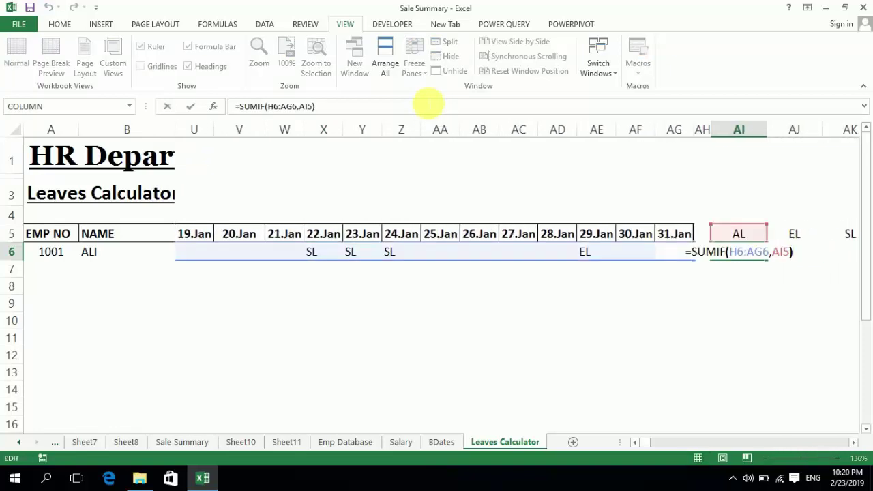
pyautogui.press('Left')
pyautogui.press('Left')
pyautogui.press('Left')
pyautogui.press('Left')
pyautogui.press('Left')
pyautogui.press('Left')
pyautogui.press('Delete')
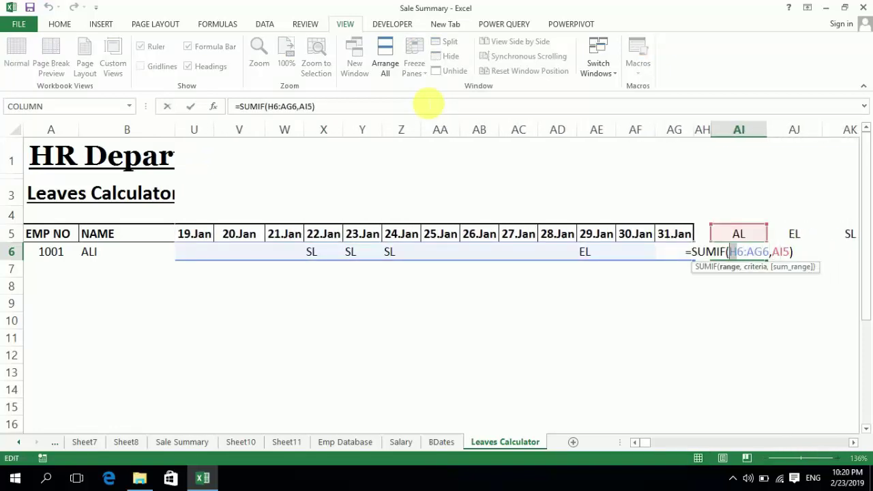
pyautogui.write('C')
pyautogui.press('Return')
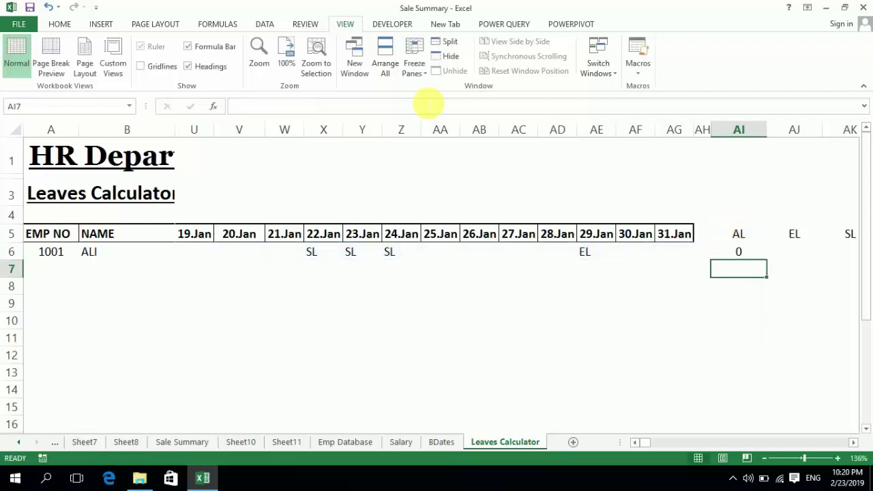
# Step: Check the range and criteria of the SUMIF formula in cell AI6
pyautogui.press('Up')
pyautogui.press('F2')
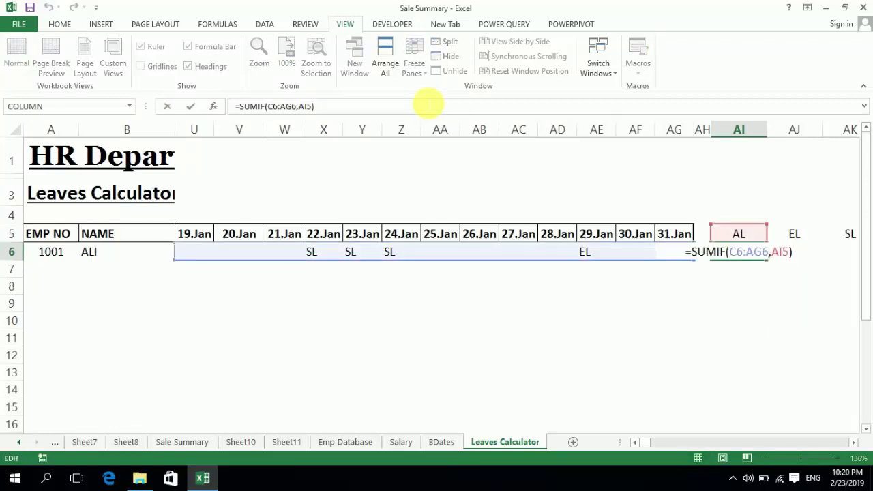
pyautogui.press('Left')
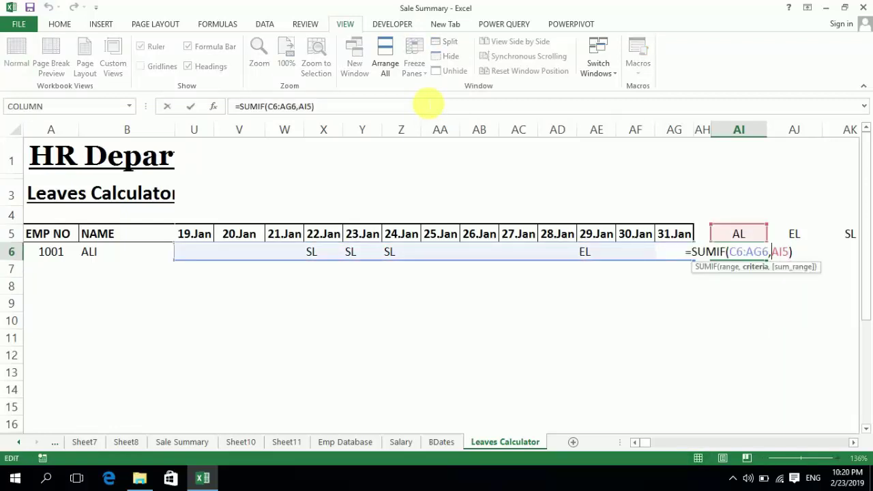
pyautogui.press('Return')
# Step: Enter the leave codes AL for 26.Jan and EL for 29.Jan in the first employee's row
pyautogui.press('Up')
pyautogui.press('Left')
pyautogui.press('Left')
pyautogui.press('Left')
pyautogui.press('Left')
pyautogui.press('Left')
pyautogui.press('Left')
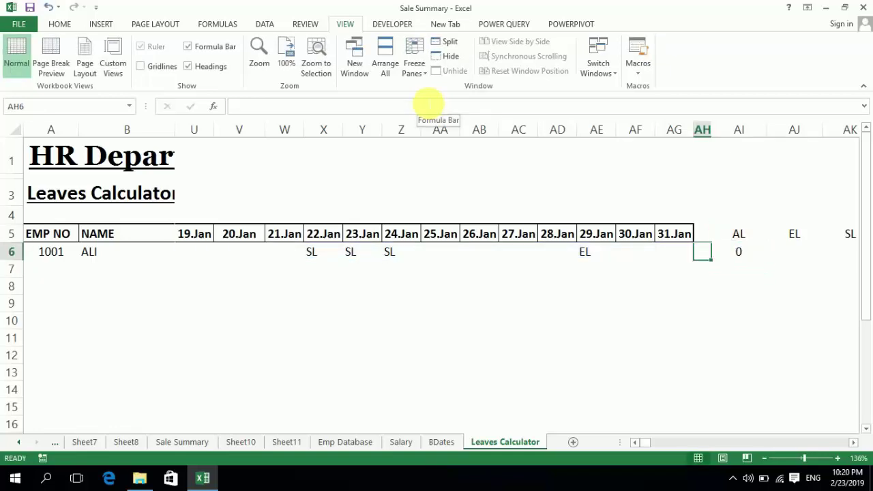
pyautogui.press('Left')
pyautogui.press('Left')
pyautogui.press('Left')
pyautogui.press('Left')
pyautogui.press('Left')
pyautogui.press('Left')
pyautogui.press('Right')
pyautogui.press('Right')
pyautogui.press('Right')
pyautogui.press('Right')
pyautogui.press('Right')
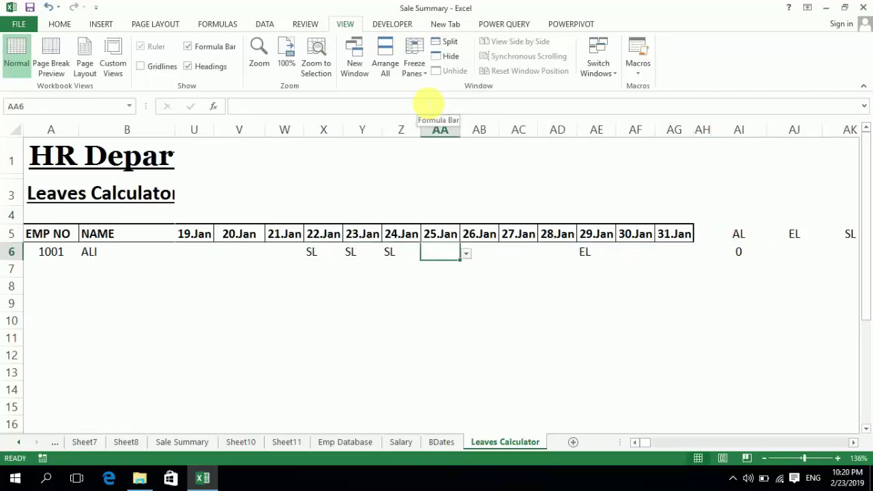
pyautogui.write('AL')
pyautogui.press('Right')
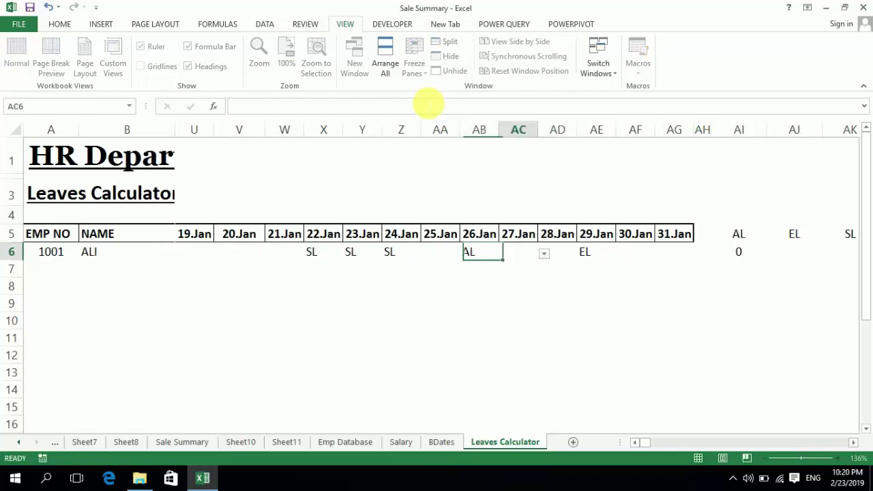
pyautogui.press('Right')
pyautogui.press('Right')
pyautogui.write('EL')
pyautogui.press('Right')
pyautogui.press('Right')
pyautogui.press('Right')
pyautogui.press('Right')
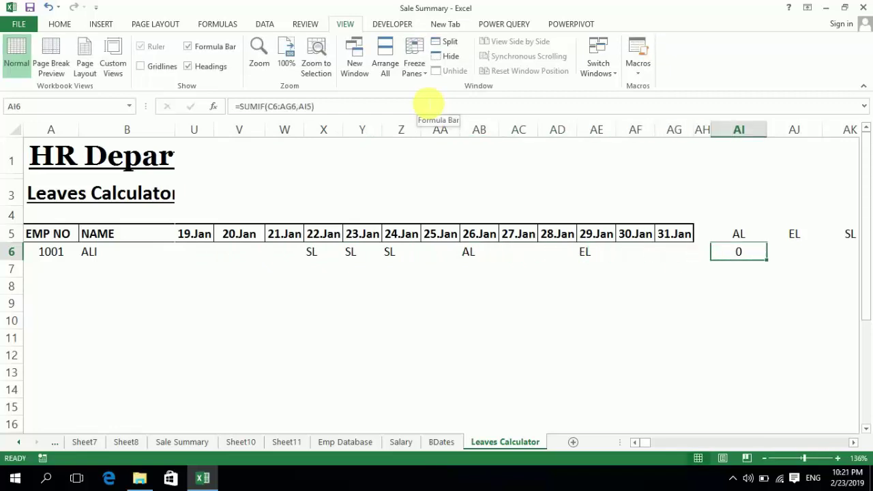
# Step: Replace the AL total in cell AI6 with the formula =COUNTIF(A6:AG6,AI5)
pyautogui.press('Left')
pyautogui.press('Left')
pyautogui.press('Left')
pyautogui.press('Right')
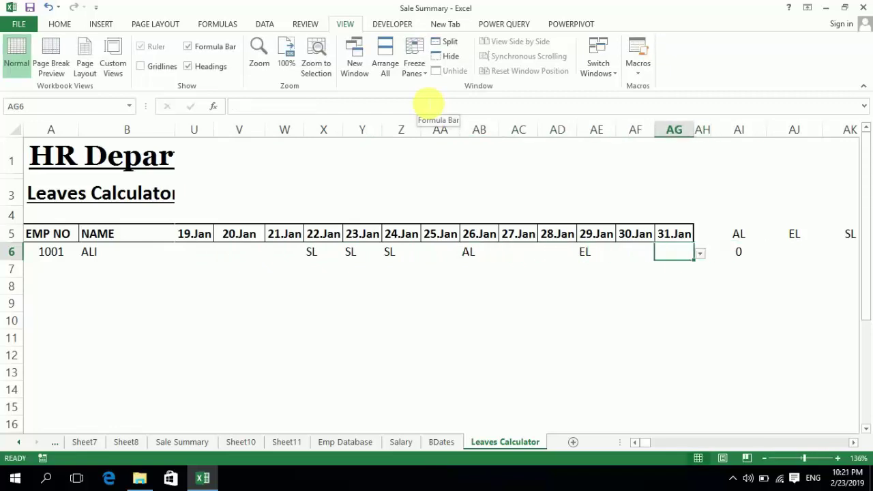
pyautogui.press('Right')
pyautogui.press('Right')
pyautogui.write('=S')
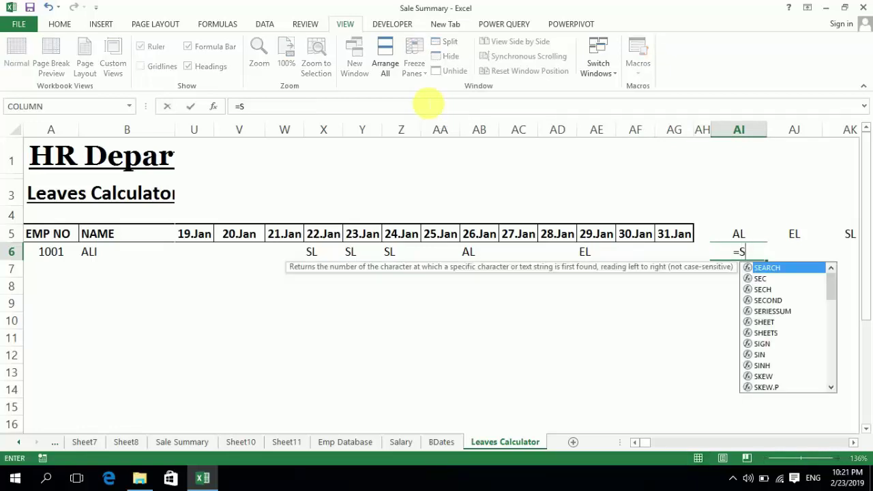
pyautogui.press('BackSpace')
pyautogui.write('COUNTIF')
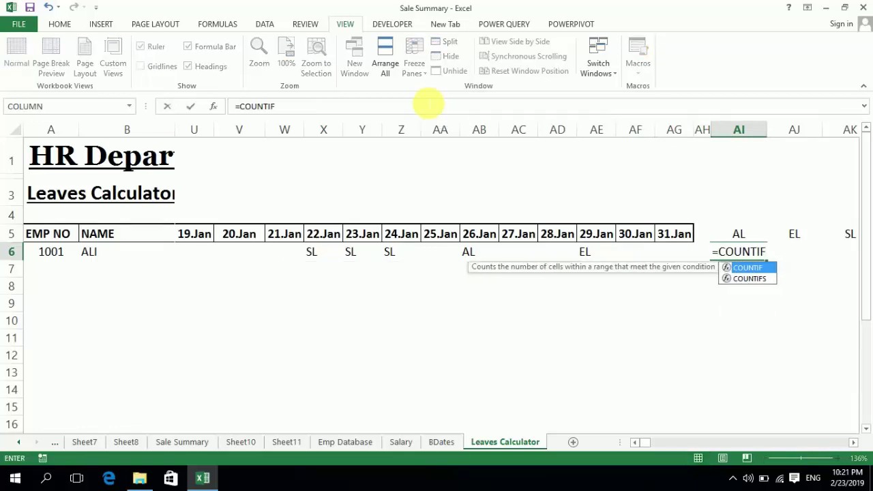
pyautogui.write('(')
pyautogui.press('Left')
pyautogui.press('Left')
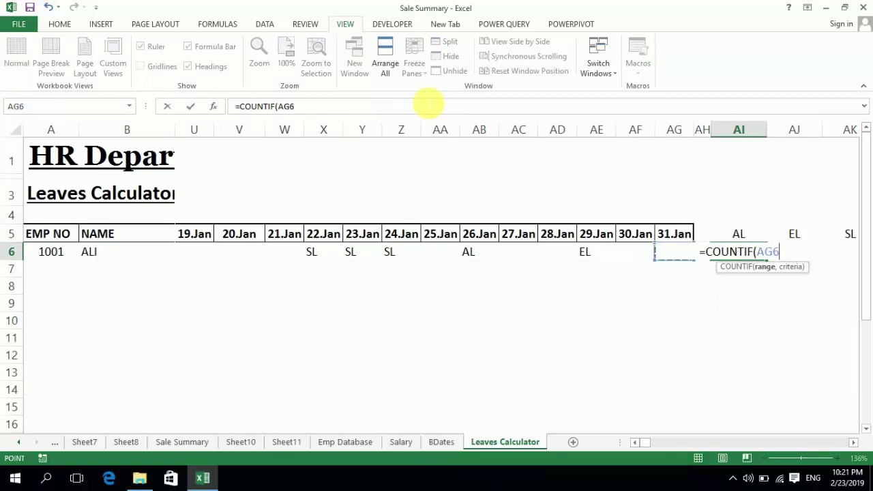
pyautogui.hotkey('ctrl', 'shift', 'Left')
pyautogui.hotkey('ctrl', 'shift', 'Left')
pyautogui.hotkey('ctrl', 'shift', 'Left')
pyautogui.hotkey('ctrl', 'shift', 'Left')
pyautogui.hotkey('ctrl', 'shift', 'Left')
pyautogui.hotkey('ctrl', 'shift', 'Left')
pyautogui.hotkey('ctrl', 'shift', 'Left')
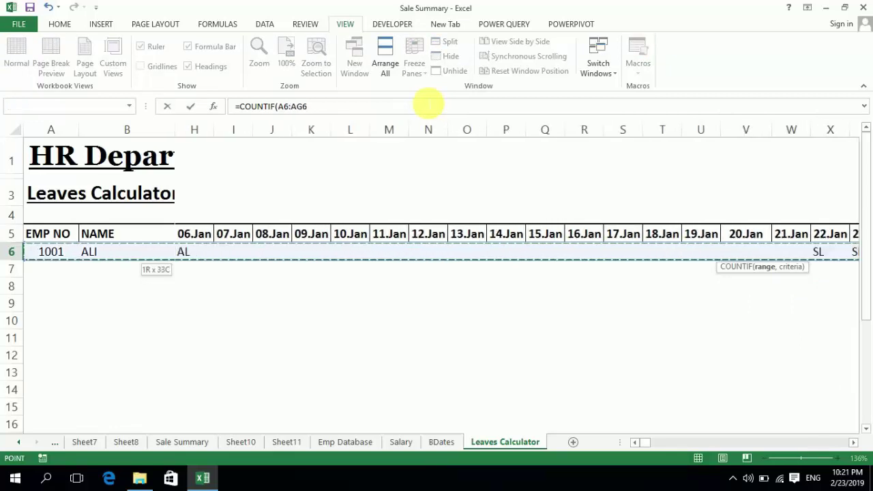
pyautogui.write(',')
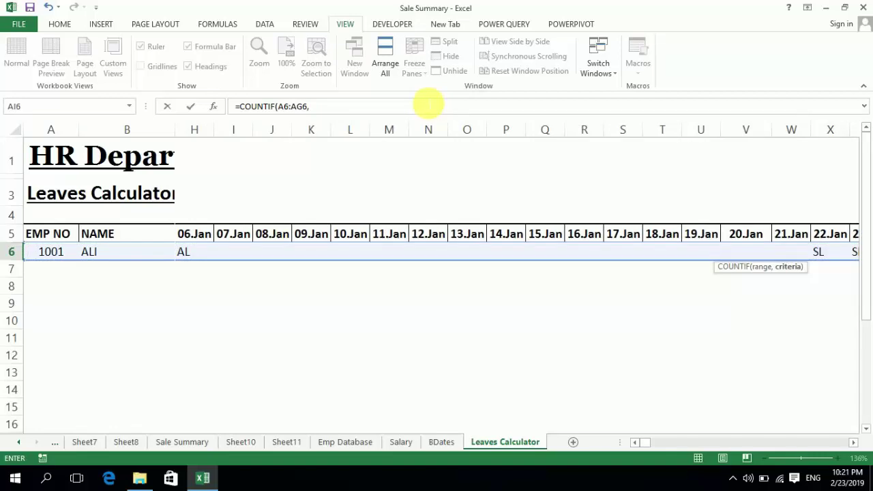
pyautogui.press('Up')
pyautogui.press('Right')
pyautogui.press('Right')
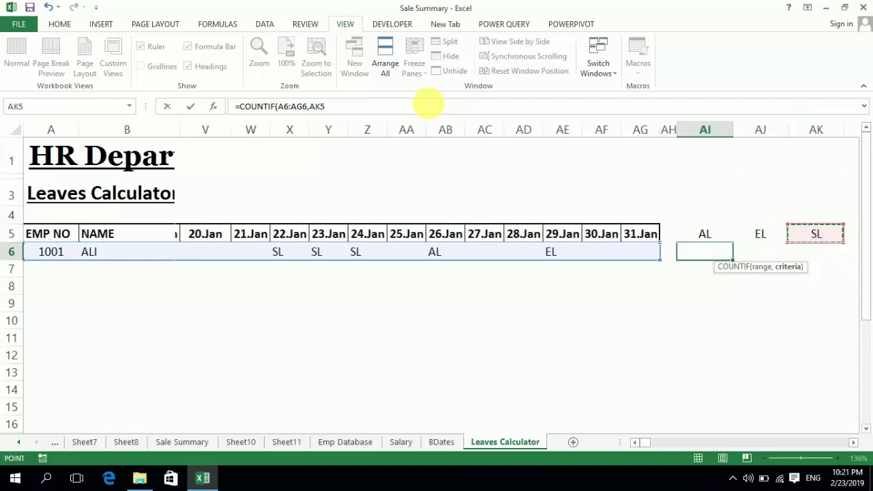
pyautogui.press('Left')
pyautogui.press('Left')
pyautogui.press('Return')
pyautogui.press('Up')
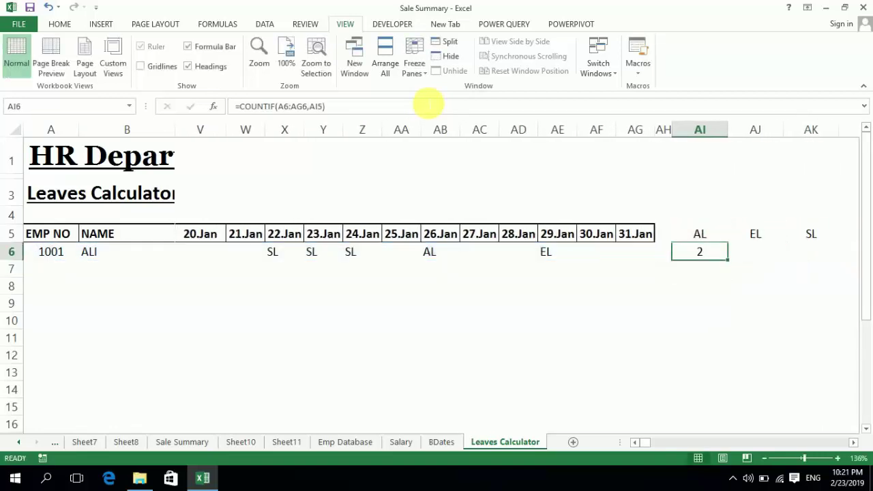
# Step: Examine the first employee's late-January leave codes in row 6 against the AL total in AI6
pyautogui.press('Left')
pyautogui.press('Left')
pyautogui.press('Left')
pyautogui.press('Left')
pyautogui.press('Left')
pyautogui.press('Left')
pyautogui.press('Left')
pyautogui.press('Right')
pyautogui.press('Right')
pyautogui.press('Right')
pyautogui.press('Right')
pyautogui.press('Right')
pyautogui.press('Right')
pyautogui.press('Right')
# Step: Copy the COUNTIF formula from AI6 into the EL and SL summary cells, AJ6:AK6
pyautogui.hotkey('ctrl', 'c')
pyautogui.press('Right')
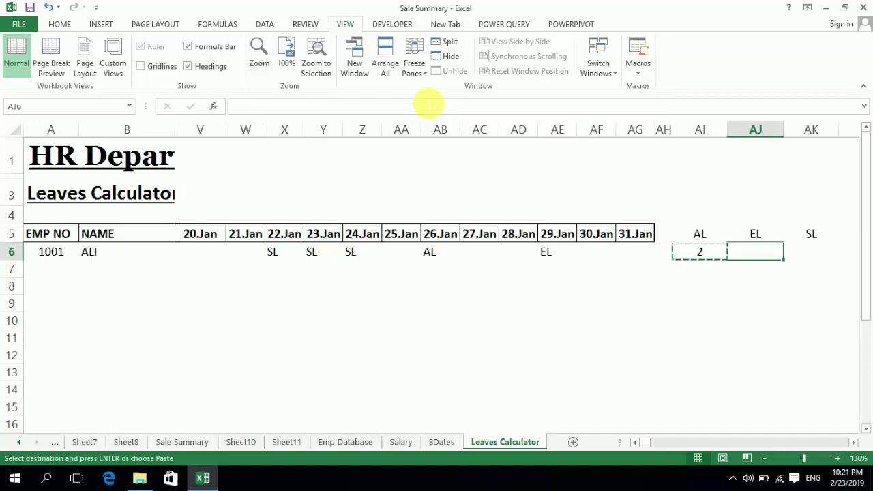
pyautogui.hotkey('shift', 'Right')
pyautogui.press('Left')
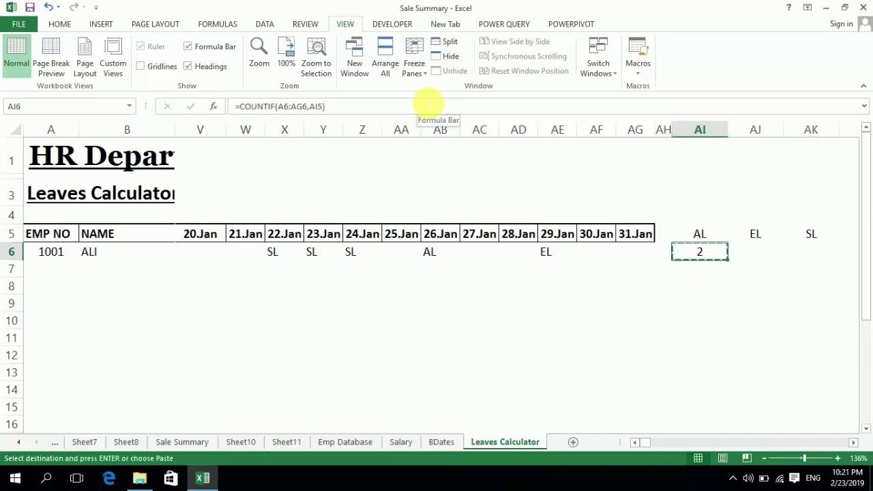
pyautogui.press('Right')
pyautogui.hotkey('shift', 'Right')
pyautogui.press('Return')
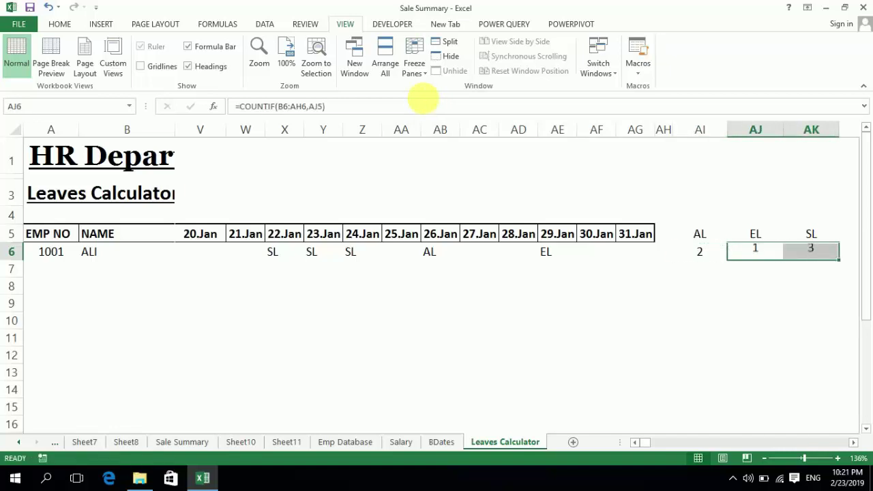
# Step: Compare the COUNTIF ranges of the EL formula in AJ6 and the AL formula in AI6
pyautogui.press('Left')
pyautogui.press('Right')
pyautogui.click(428, 104)
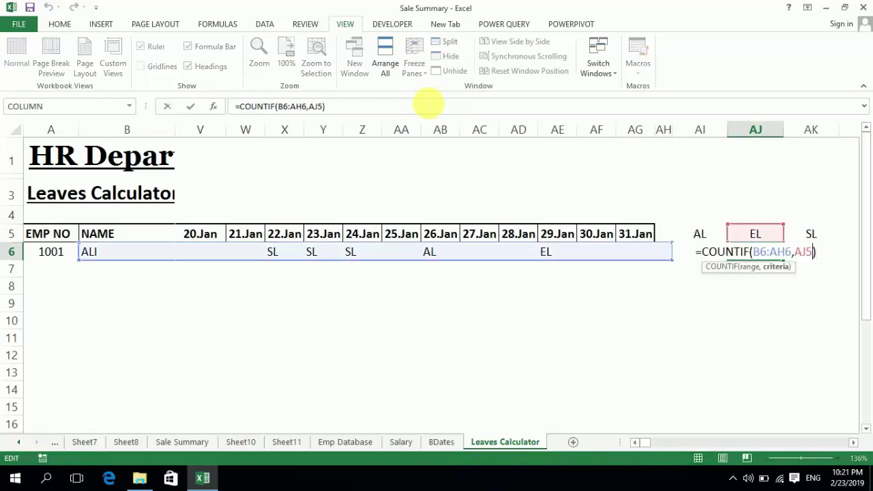
pyautogui.press('Left')
pyautogui.press('Escape')
pyautogui.press('Left')
pyautogui.click(428, 104)
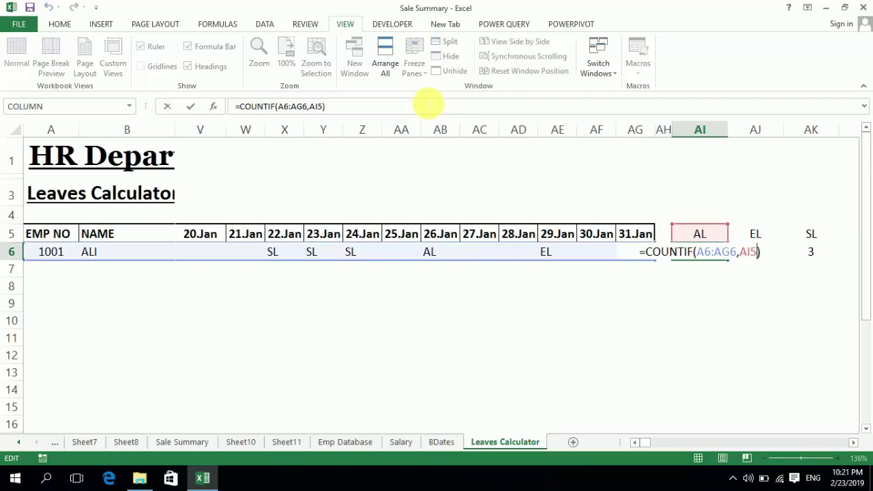
pyautogui.press('Left')
pyautogui.press('Left')
pyautogui.press('Tab')
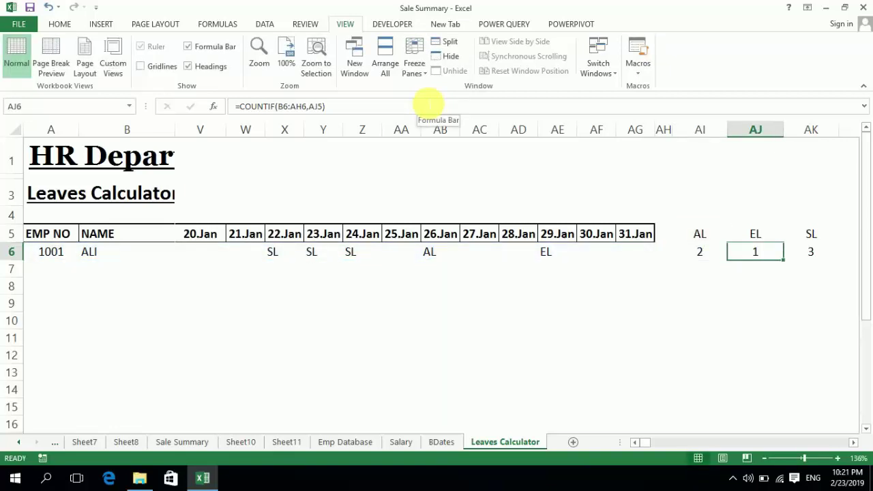
# Step: Correct the range in the EL formula in AJ6 so it reads =COUNTIF(A6:AG6,AJ5)
pyautogui.click(428, 103)
pyautogui.press('Left')
pyautogui.press('Left')
pyautogui.press('Left')
pyautogui.press('Left')
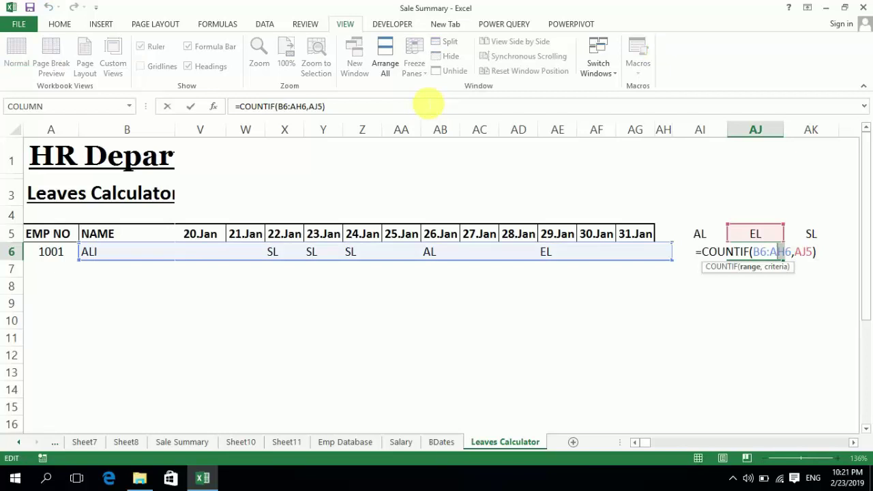
pyautogui.press('BackSpace')
pyautogui.write('G')
pyautogui.write('A')
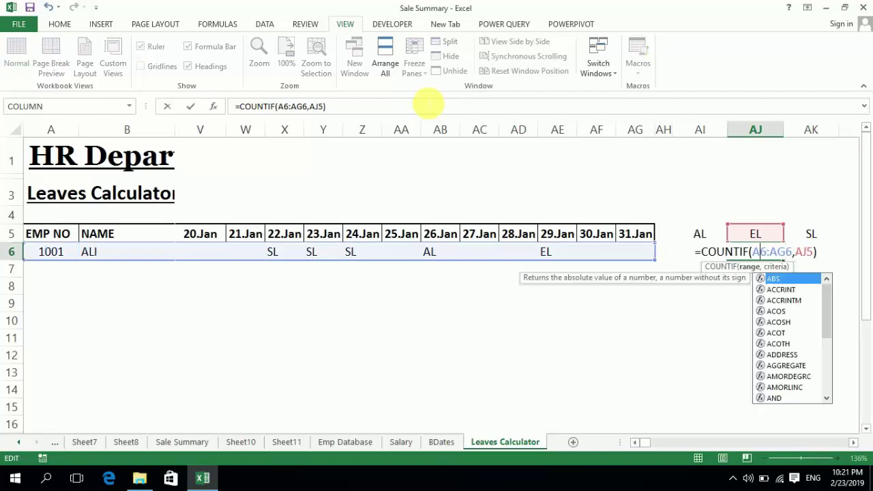
pyautogui.press('Return')
# Step: Correct the range in the SL formula in AK6 so it reads =COUNTIF(A6:AG6,AK5)
pyautogui.press('Up')
pyautogui.press('Right')
pyautogui.press('F3')
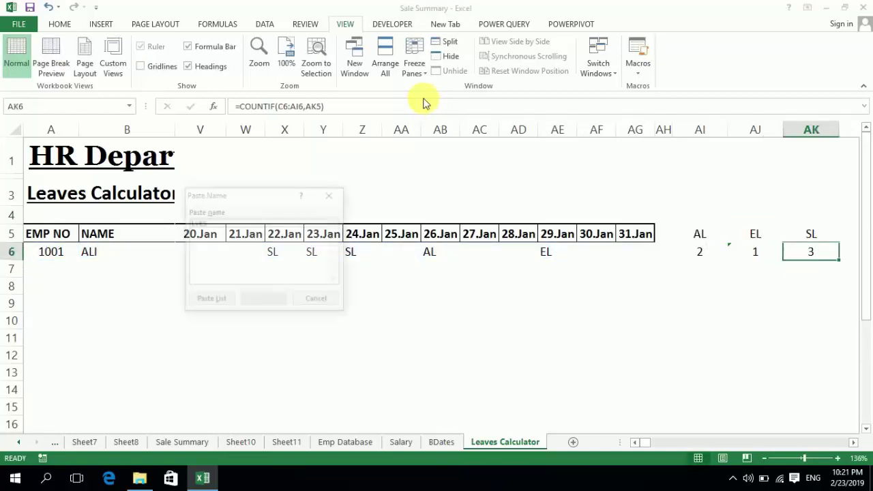
pyautogui.press('Escape')
pyautogui.press('F2')
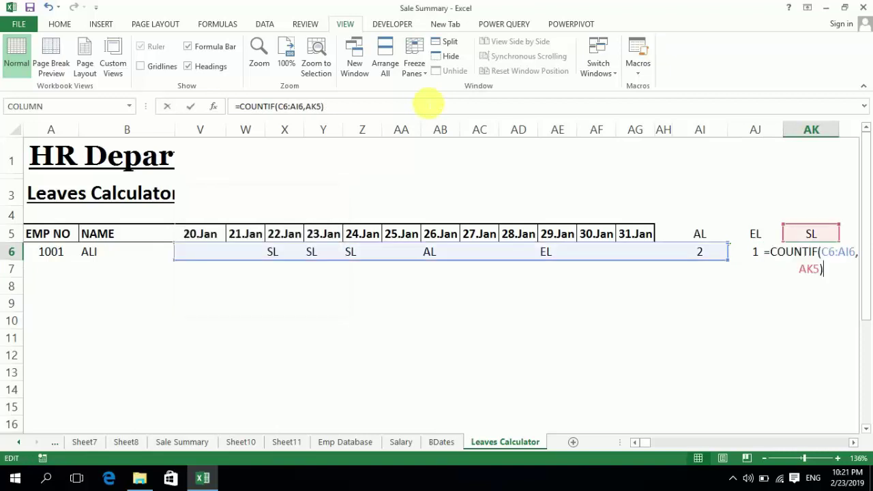
pyautogui.press('Left')
pyautogui.press('Left')
pyautogui.press('Left')
pyautogui.press('Left')
pyautogui.press('Left')
pyautogui.press('Left')
pyautogui.press('Left')
pyautogui.press('Left')
pyautogui.press('Left')
pyautogui.press('Left')
pyautogui.press('Left')
pyautogui.write('A')
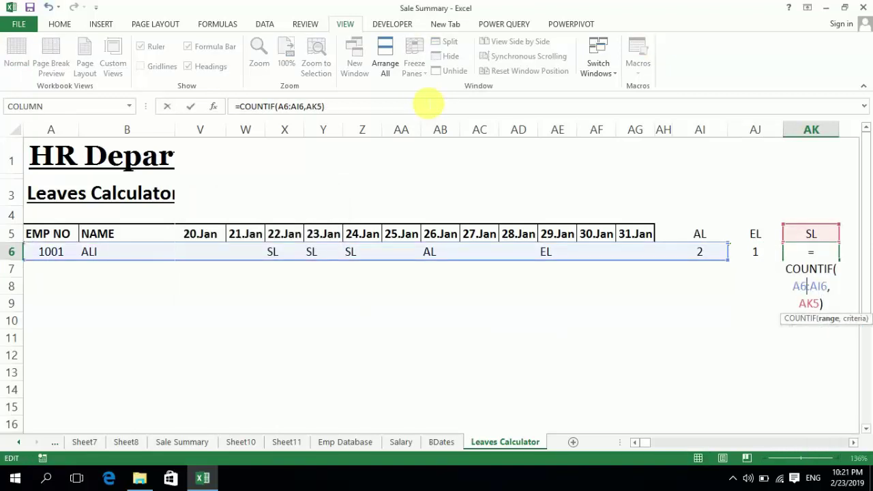
pyautogui.press('Delete')
pyautogui.write('G')
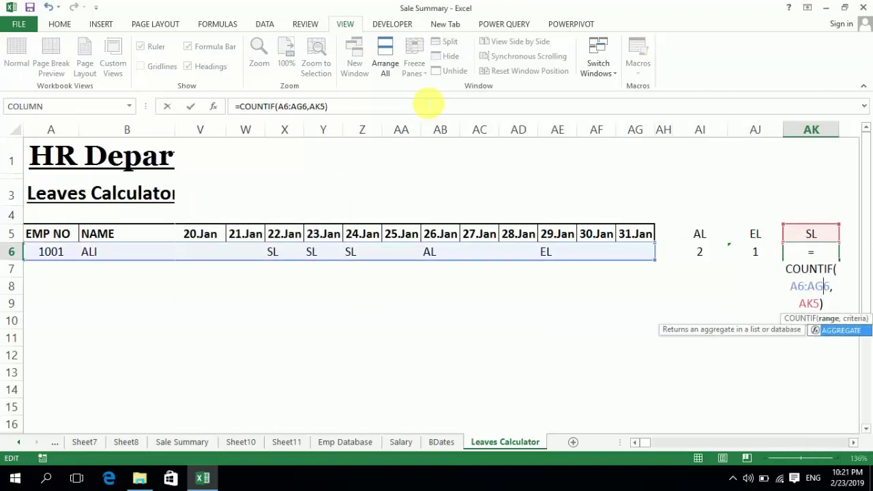
pyautogui.press('Return')
# Step: Check the ranges and criteria of the COUNTIF formulas in the AL, EL and SL summary cells, AI6:AK6
pyautogui.press('Up')
pyautogui.press('Left')
pyautogui.press('Left')
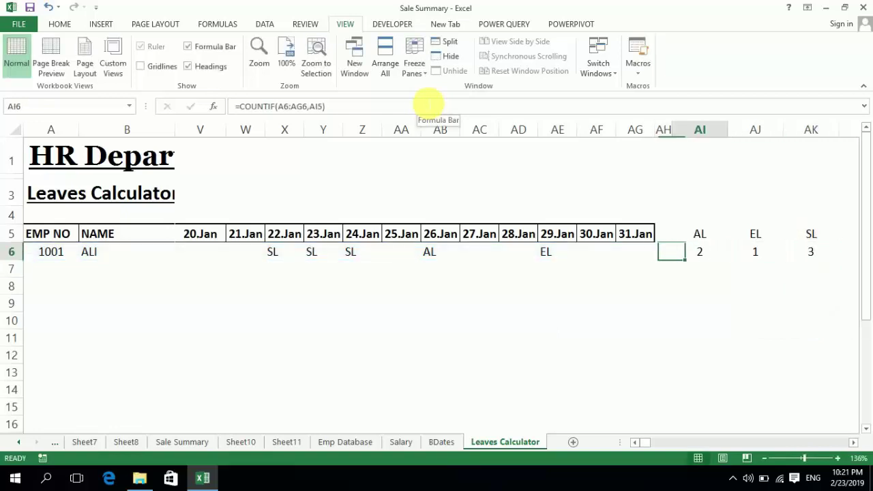
pyautogui.press('Right')
pyautogui.press('Right')
pyautogui.press('Left')
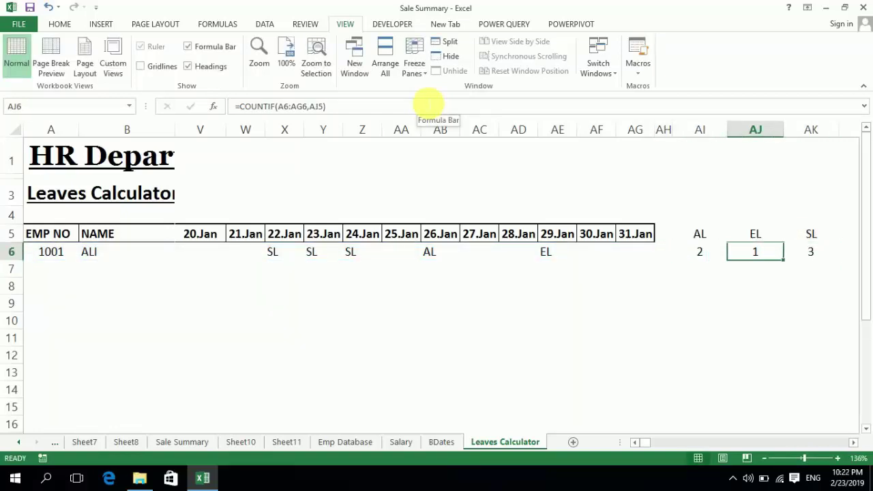
pyautogui.press('F2')
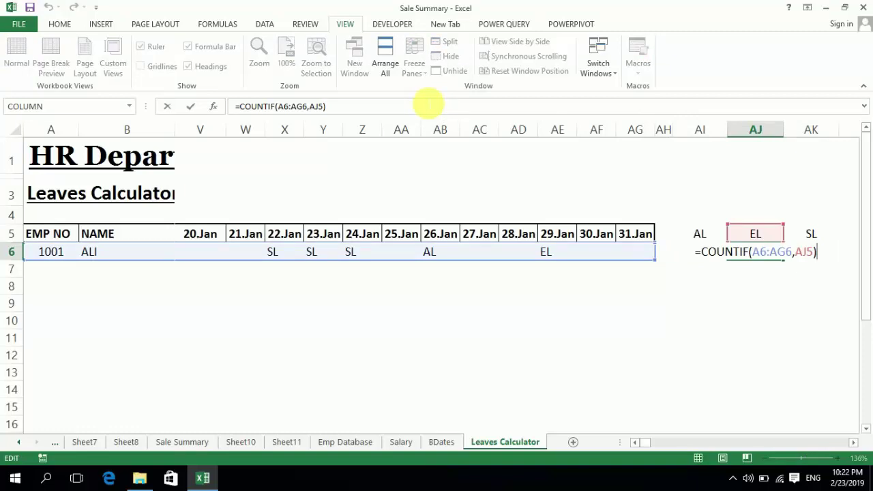
pyautogui.press('Return')
pyautogui.press('Right')
pyautogui.press('Up')
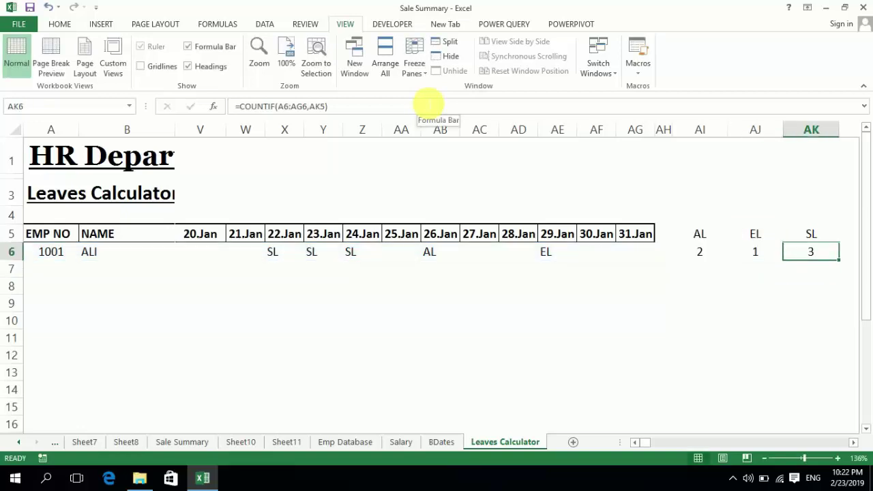
pyautogui.press('F2')
pyautogui.press('Escape')
pyautogui.press('Up')
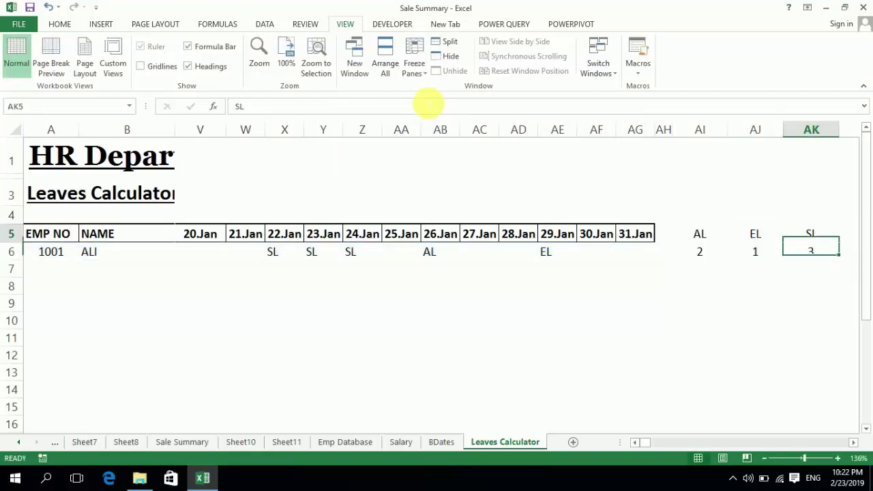
pyautogui.press('Right')
pyautogui.press('Down')
pyautogui.press('Left')
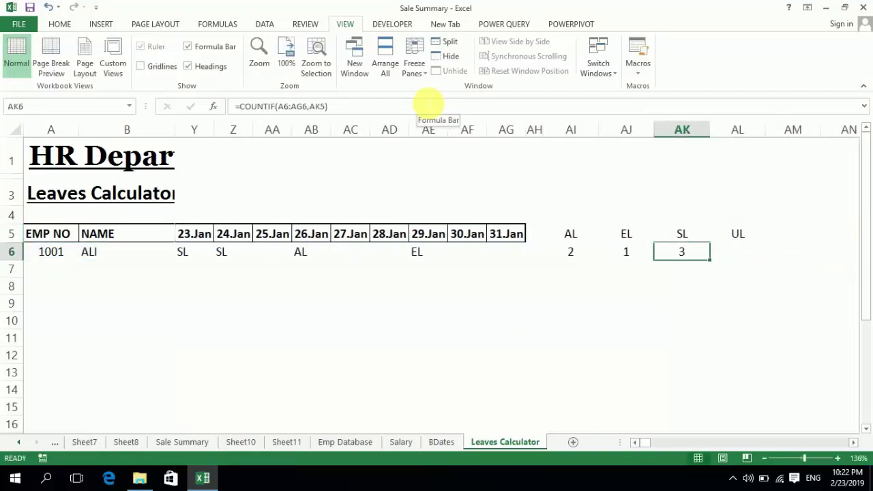
# Step: Copy the COUNTIF formula from AI6 into the UL summary cell AL6
pyautogui.press('Left')
pyautogui.press('Left')
pyautogui.hotkey('ctrl', 'c')
pyautogui.press('Right')
pyautogui.press('Right')
pyautogui.press('Right')
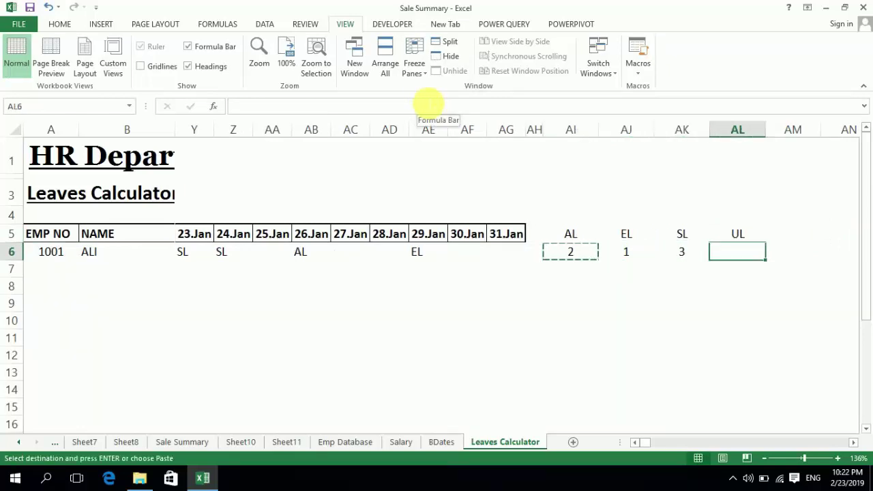
pyautogui.hotkey('ctrl', 'v')
# Step: Correct the range in the UL formula in AL6 so it reads =COUNTIF(C6:AG6,AL5), and check the edited formula
pyautogui.press('F2')
pyautogui.press('Left')
pyautogui.press('Left')
pyautogui.press('Left')
pyautogui.press('Left')
pyautogui.press('Left')
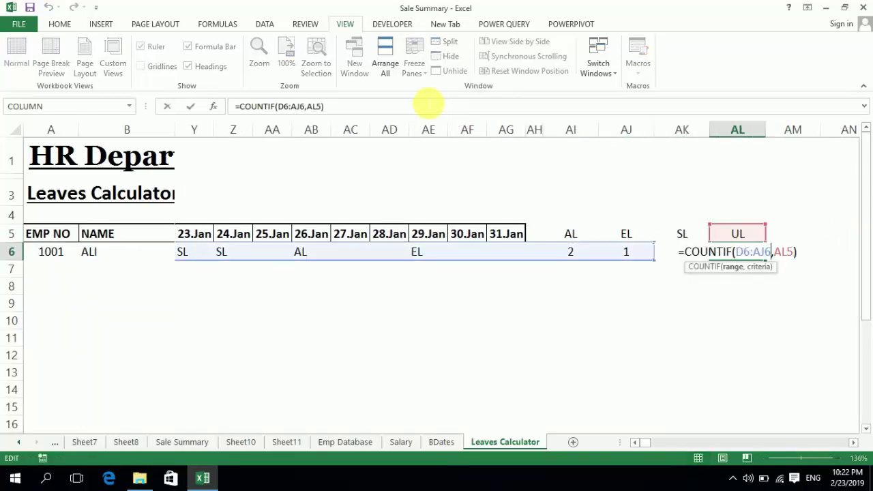
pyautogui.write('C')
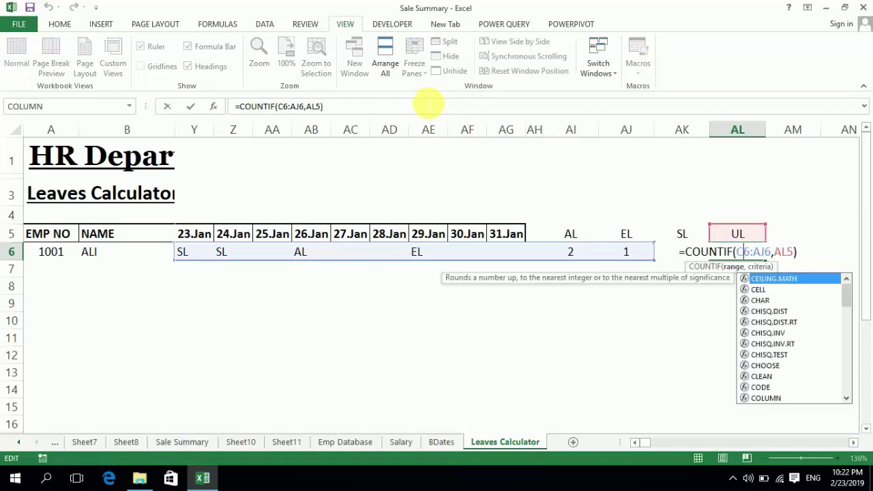
pyautogui.press('Right')
pyautogui.press('Right')
pyautogui.press('Delete')
pyautogui.write('G')
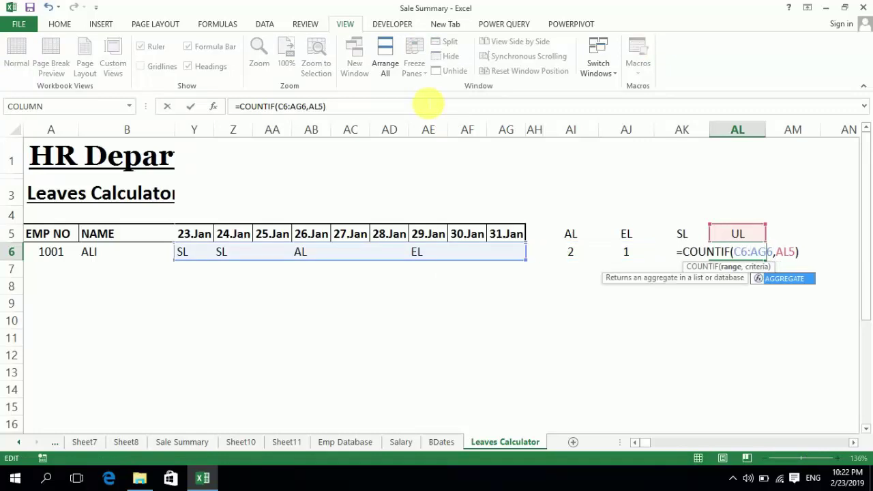
pyautogui.press('Return')
pyautogui.press('Up')
pyautogui.press('F2')
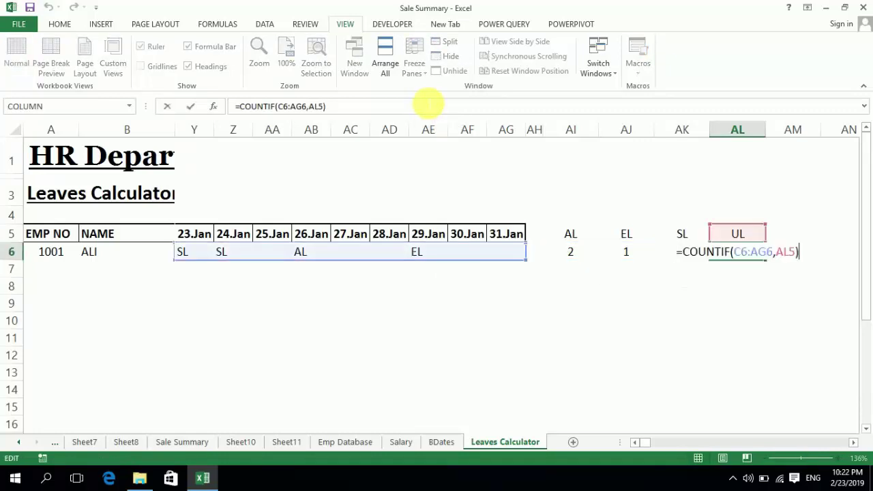
pyautogui.press('Escape')
pyautogui.press('Down')
pyautogui.press('Down')
pyautogui.press('Up')
pyautogui.press('Up')
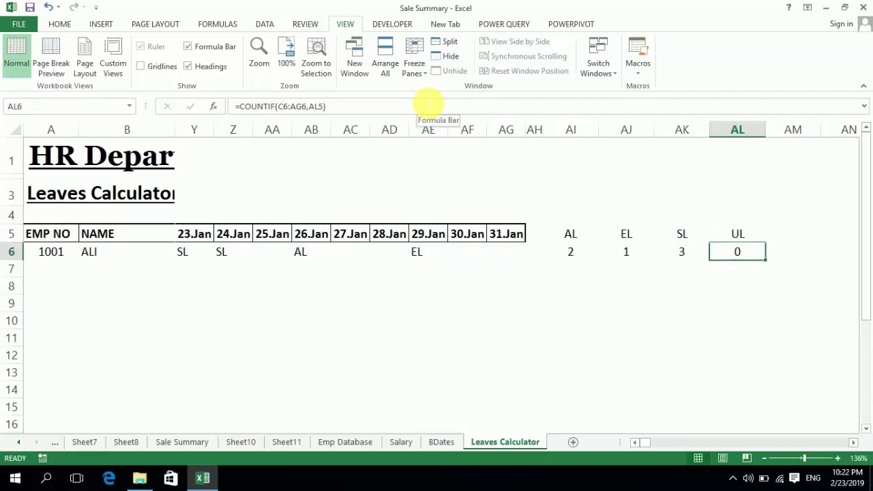
# Step: Enter the leave code UL for 27 January in AC6 of the first employee's row
pyautogui.press('Left')
pyautogui.press('Left')
pyautogui.press('Left')
pyautogui.press('Left')
pyautogui.press('Left')
pyautogui.press('Left')
pyautogui.press('Left')
pyautogui.press('Left')
pyautogui.press('Left')
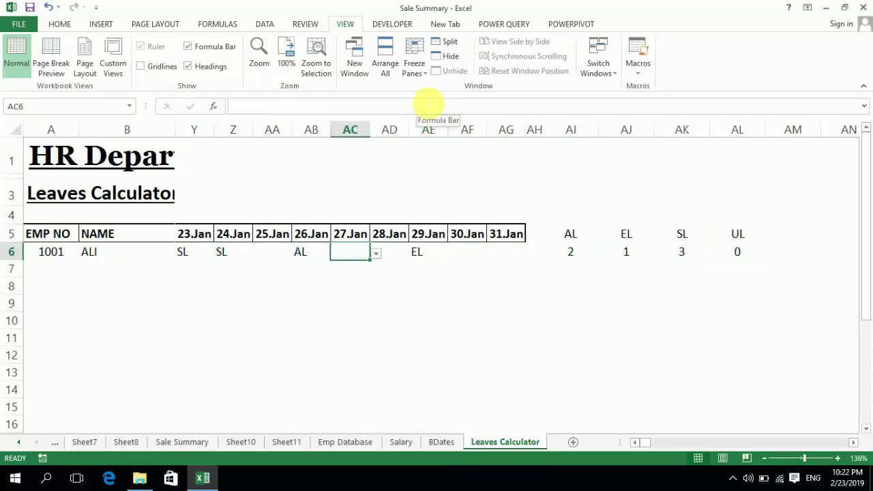
pyautogui.write('UL')
pyautogui.press('Right')
# Step: Review the leave codes across the January dates in the first employee's row, row 6
pyautogui.press('Right')
pyautogui.press('Right')
pyautogui.press('Right')
pyautogui.press('Right')
pyautogui.press('Right')
pyautogui.press('Right')
pyautogui.press('Right')
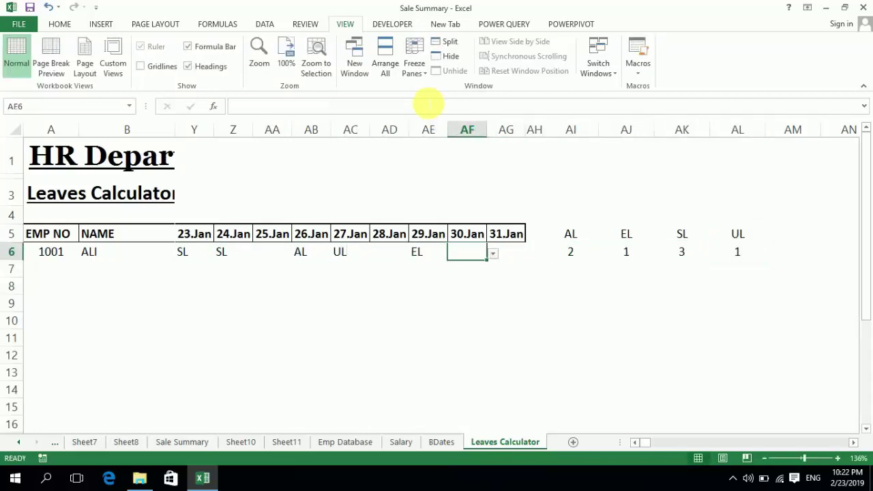
pyautogui.press('Left')
pyautogui.press('Left')
pyautogui.press('Left')
pyautogui.press('Left')
pyautogui.press('Left')
pyautogui.press('Left')
pyautogui.press('Left')
pyautogui.press('Left')
pyautogui.press('Left')
pyautogui.press('Left')
pyautogui.press('Left')
pyautogui.press('Left')
pyautogui.press('Left')
pyautogui.press('Left')
pyautogui.press('Left')
pyautogui.press('Left')
pyautogui.press('Left')
pyautogui.press('Left')
pyautogui.press('Left')
pyautogui.press('Left')
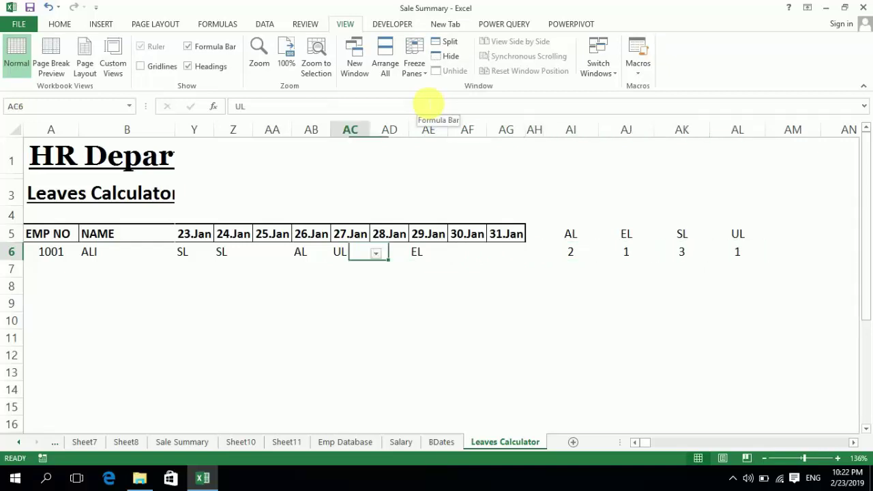
pyautogui.press('Left')
pyautogui.press('Left')
pyautogui.press('Left')
pyautogui.press('Left')
pyautogui.press('Left')
pyautogui.press('Left')
pyautogui.press('Left')
pyautogui.press('Left')
pyautogui.press('Left')
pyautogui.press('Left')
pyautogui.press('Left')
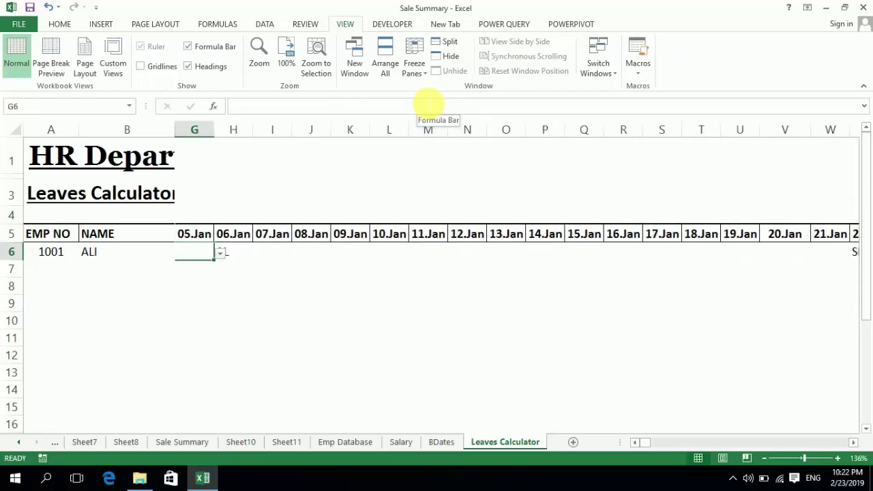
pyautogui.press('Right')
pyautogui.press('Right')
pyautogui.press('Right')
pyautogui.press('Right')
pyautogui.press('Right')
pyautogui.press('Right')
pyautogui.press('Right')
pyautogui.press('Right')
pyautogui.press('Right')
pyautogui.press('Right')
pyautogui.press('Right')
pyautogui.press('Right')
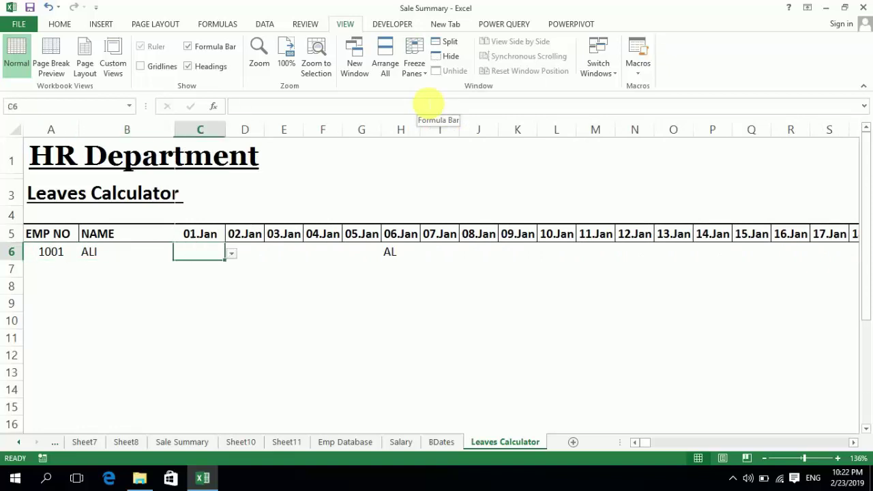
pyautogui.press('Right')
pyautogui.press('Right')
pyautogui.press('Right')
pyautogui.press('Right')
pyautogui.press('Right')
pyautogui.press('Right')
pyautogui.press('Right')
pyautogui.press('Right')
pyautogui.press('Right')
pyautogui.press('Right')
pyautogui.press('Right')
pyautogui.press('Right')
pyautogui.press('Right')
pyautogui.press('Right')
pyautogui.press('Right')
pyautogui.press('Right')
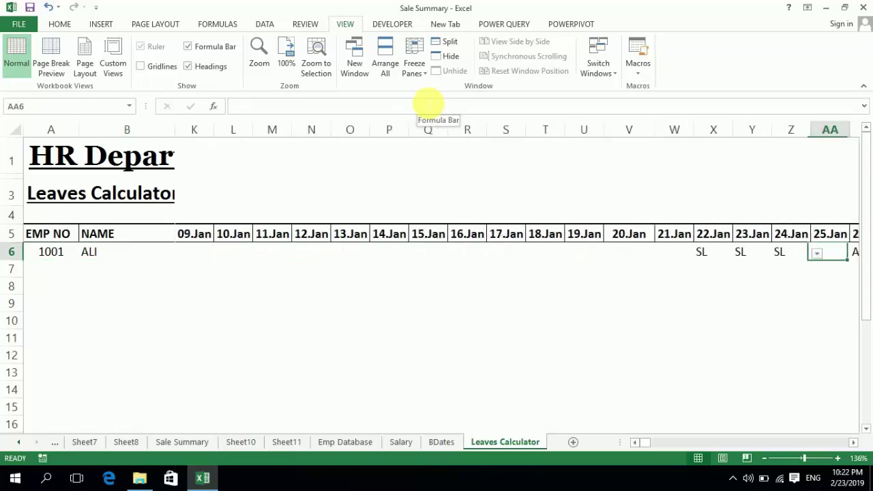
pyautogui.press('Left')
pyautogui.press('Left')
pyautogui.press('Left')
pyautogui.press('Left')
pyautogui.press('Left')
pyautogui.press('Left')
pyautogui.press('Left')
pyautogui.press('Left')
pyautogui.press('Left')
pyautogui.press('Left')
pyautogui.press('Left')
pyautogui.press('Left')
pyautogui.press('Left')
pyautogui.press('Left')
pyautogui.press('Left')
pyautogui.press('Left')
pyautogui.press('Left')
pyautogui.press('Left')
pyautogui.press('Left')
pyautogui.press('Left')
pyautogui.press('Left')
pyautogui.press('Left')
pyautogui.press('Left')
pyautogui.press('Left')
pyautogui.press('Left')
pyautogui.press('Left')
pyautogui.press('Left')
pyautogui.press('Left')
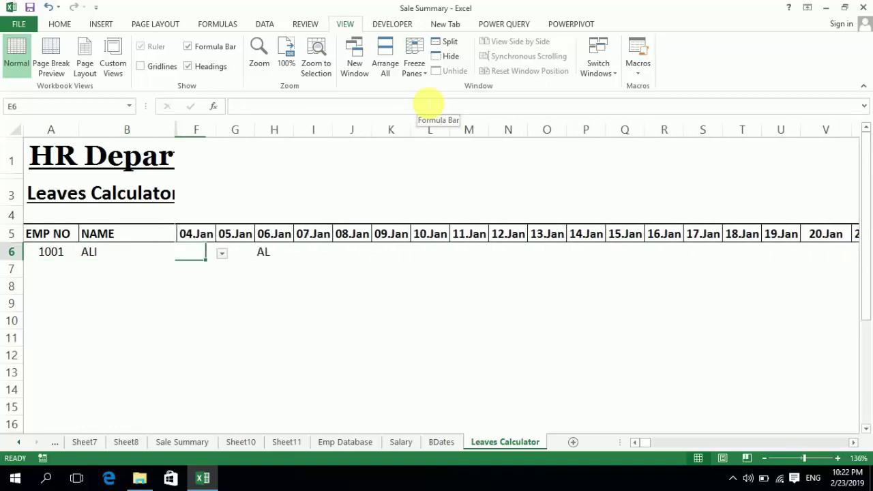
# Step: Add a second employee in row 7, entering the employee number in A7 and the name in B7
pyautogui.press('Down')
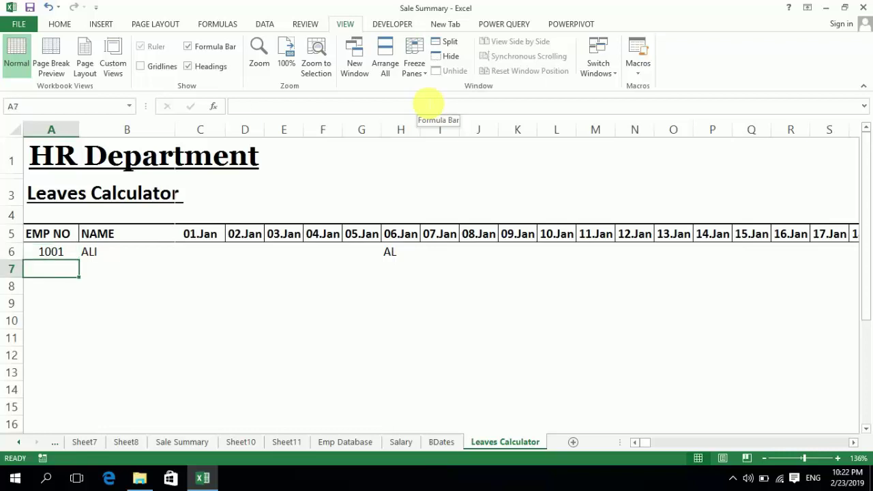
pyautogui.write('1002')
pyautogui.press('Tab')
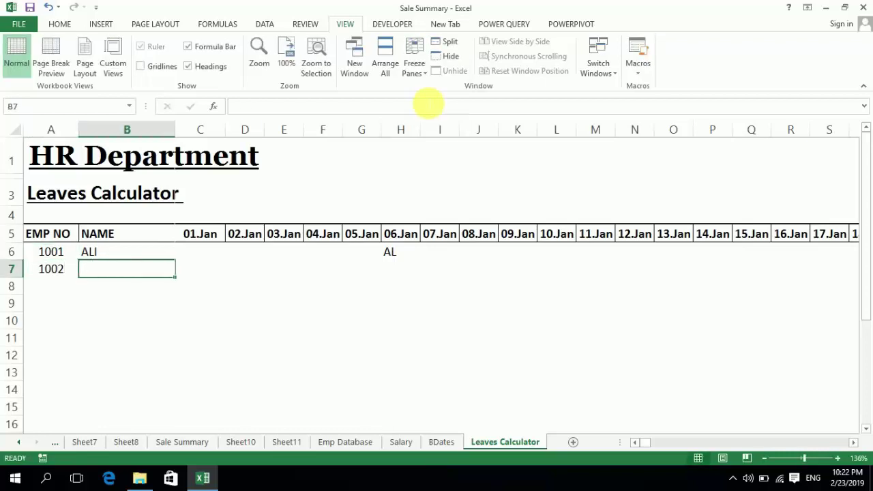
pyautogui.write('ASGHAR')
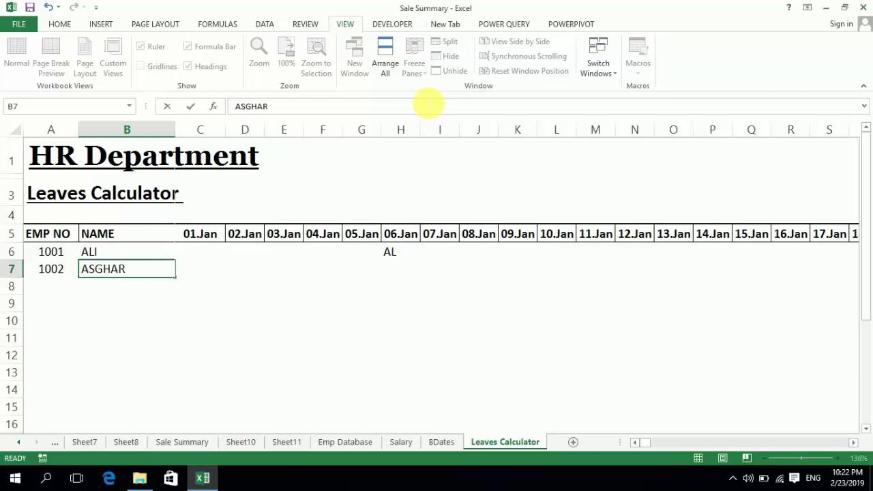
# Step: Enter the leave code SL for 27, 28 and 29 January in AC7:AE7 of the second employee's row
pyautogui.press('Right')
pyautogui.press('Right')
pyautogui.press('Right')
pyautogui.press('Right')
pyautogui.press('Right')
pyautogui.press('Right')
pyautogui.press('Right')
pyautogui.press('Right')
pyautogui.press('Right')
pyautogui.press('Right')
pyautogui.press('Right')
pyautogui.press('Right')
pyautogui.press('Right')
pyautogui.press('Right')
pyautogui.press('Right')
pyautogui.press('Right')
pyautogui.press('Right')
pyautogui.press('Right')
pyautogui.press('Right')
pyautogui.press('Right')
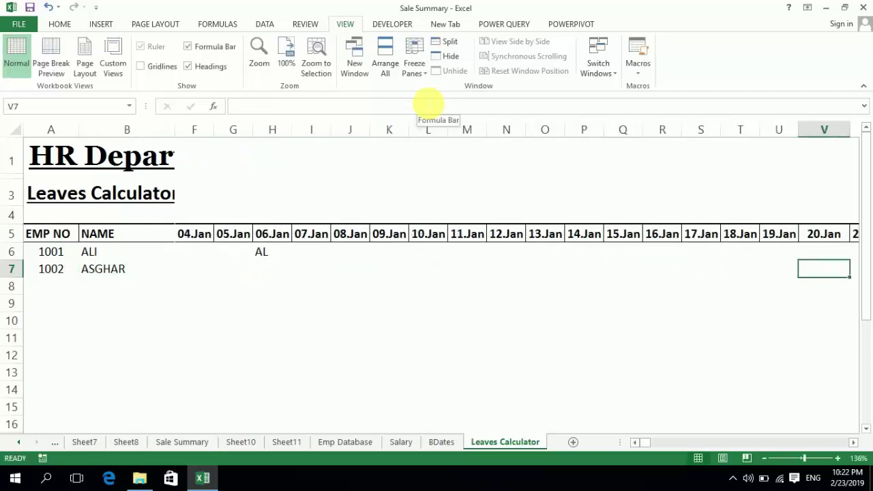
pyautogui.press('Right')
pyautogui.press('Right')
pyautogui.press('Right')
pyautogui.press('Right')
pyautogui.press('Right')
pyautogui.press('Right')
pyautogui.press('Right')
pyautogui.press('Right')
pyautogui.press('Right')
pyautogui.press('Right')
pyautogui.press('Right')
pyautogui.press('Right')
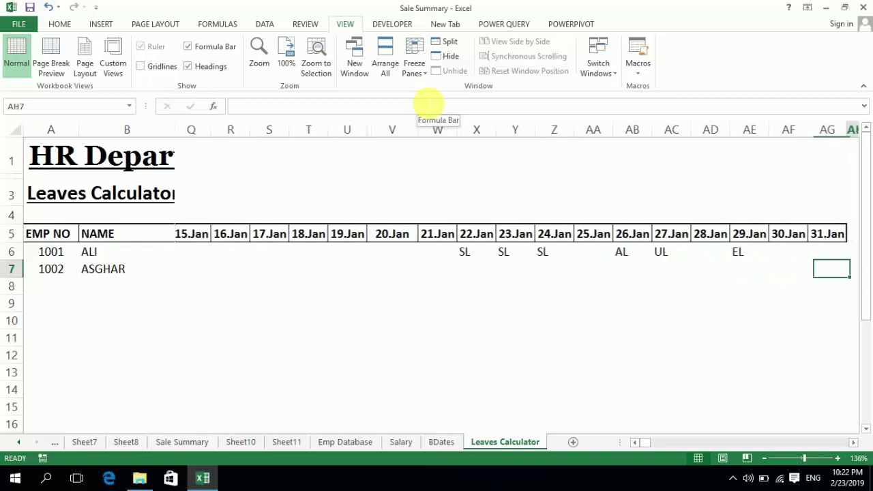
pyautogui.press('Right')
pyautogui.press('Right')
pyautogui.press('Left')
pyautogui.press('Left')
pyautogui.press('Left')
pyautogui.press('Left')
pyautogui.press('Left')
pyautogui.press('Left')
pyautogui.press('Left')
pyautogui.press('Left')
pyautogui.press('Right')
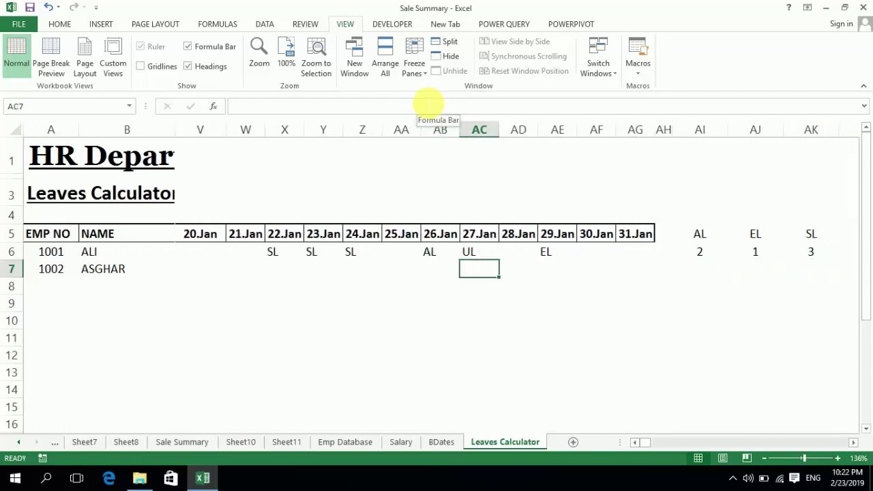
pyautogui.write('SL')
pyautogui.press('Right')
pyautogui.write('SL')
pyautogui.press('Right')
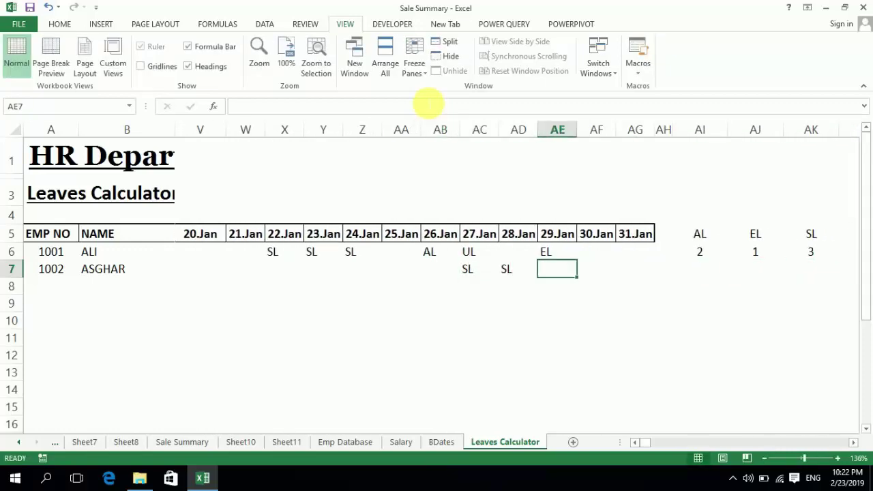
pyautogui.write('SL')
pyautogui.press('Right')
pyautogui.press('Up')
pyautogui.press('Right')
pyautogui.press('Right')
pyautogui.press('Right')
pyautogui.press('Right')
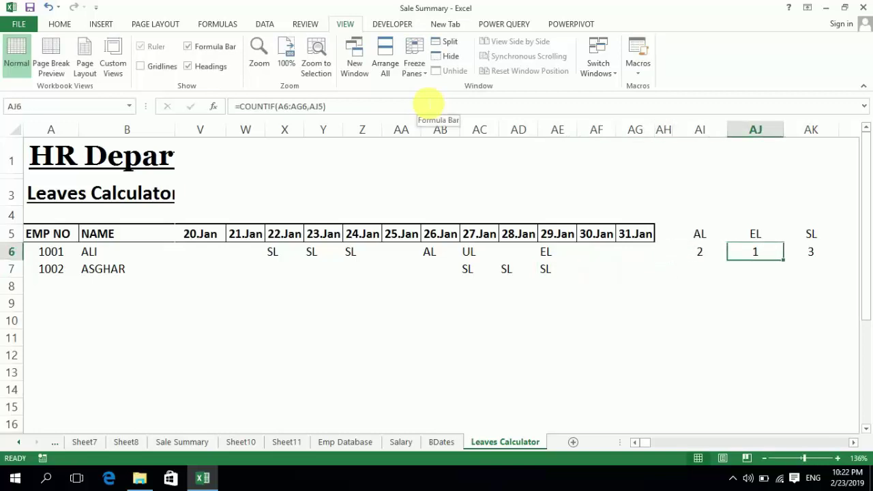
pyautogui.press('Left')
pyautogui.hotkey('shift', 'Right')
pyautogui.hotkey('shift', 'Right')
pyautogui.hotkey('ctrl', 'c')
pyautogui.press('Down')
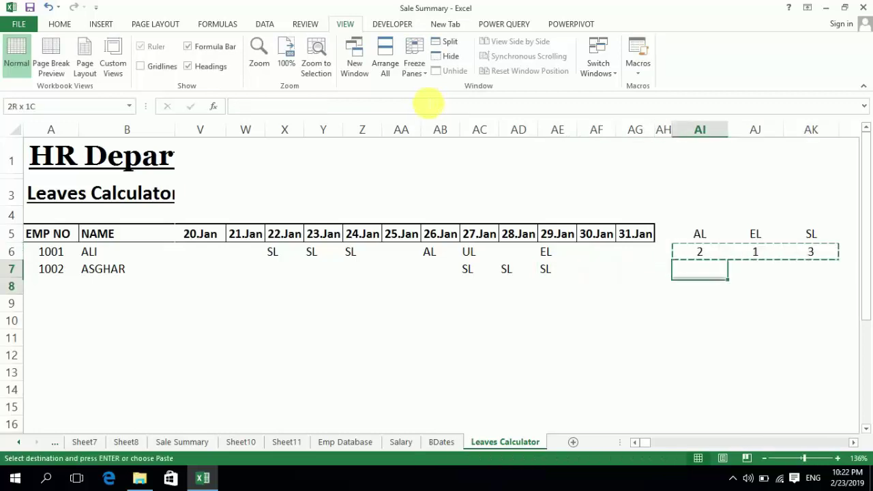
pyautogui.hotkey('shift', 'Down')
pyautogui.hotkey('shift', 'Down')
pyautogui.hotkey('shift', 'Down')
pyautogui.hotkey('shift', 'Down')
pyautogui.hotkey('shift', 'Down')
pyautogui.hotkey('shift', 'Down')
pyautogui.hotkey('shift', 'Down')
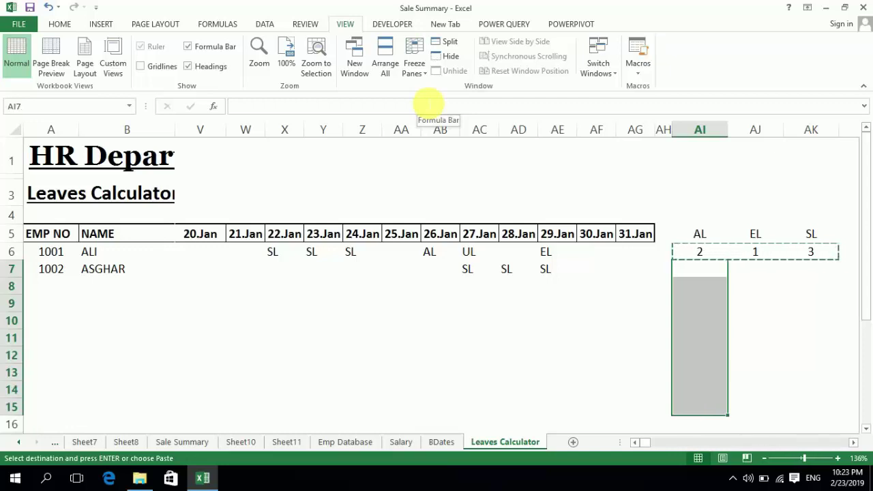
# Step: Make the criteria reference in the first employee's AL count absolute, so AI6 reads =COUNTIF(A6:AG6,$AI$5)
pyautogui.press('Up')
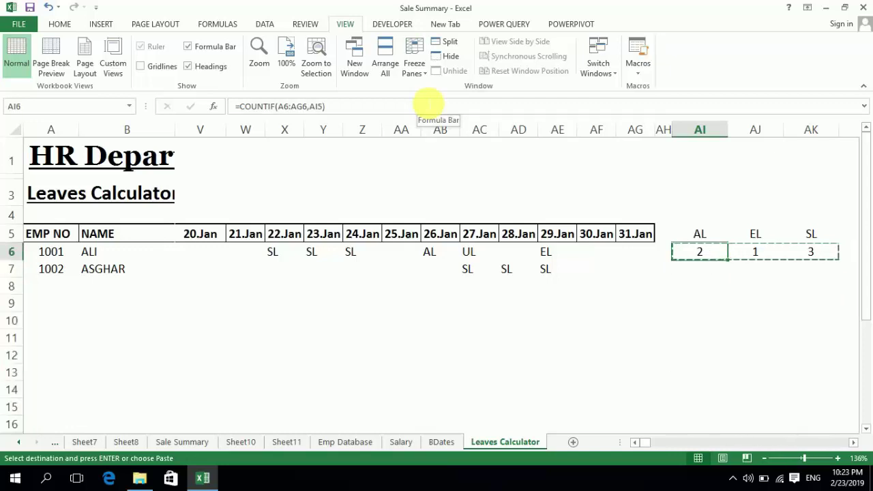
pyautogui.press('F2')
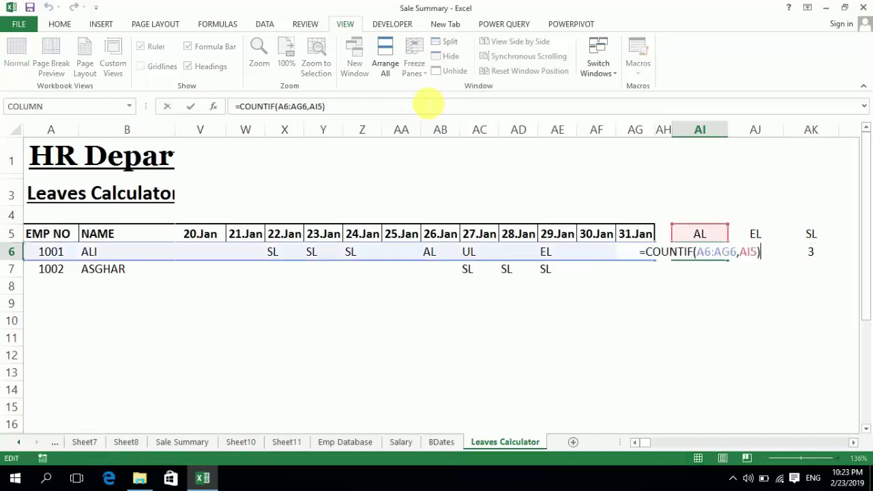
pyautogui.press('Left')
pyautogui.press('Left')
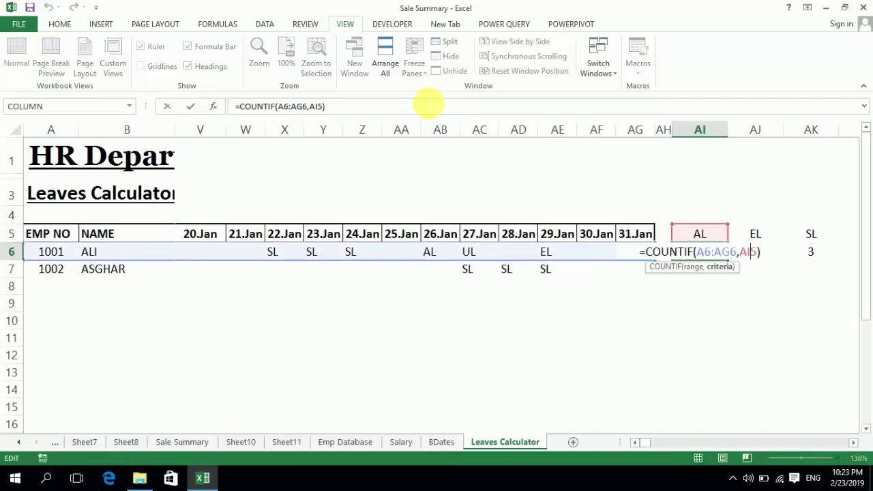
pyautogui.press('F4')
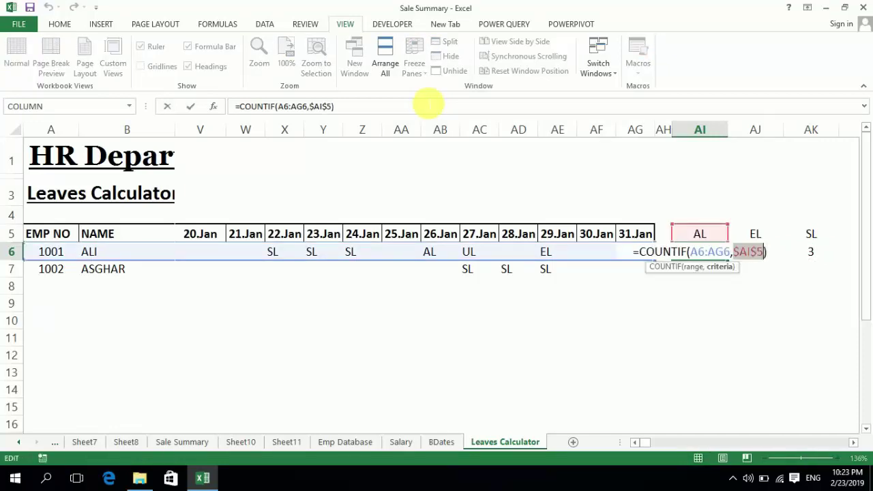
pyautogui.press('Return')
# Step: Make the criteria reference in the first employee's EL count absolute, so AJ6 reads =COUNTIF(A6:AG6,$AJ$5)
pyautogui.press('Right')
pyautogui.press('Up')
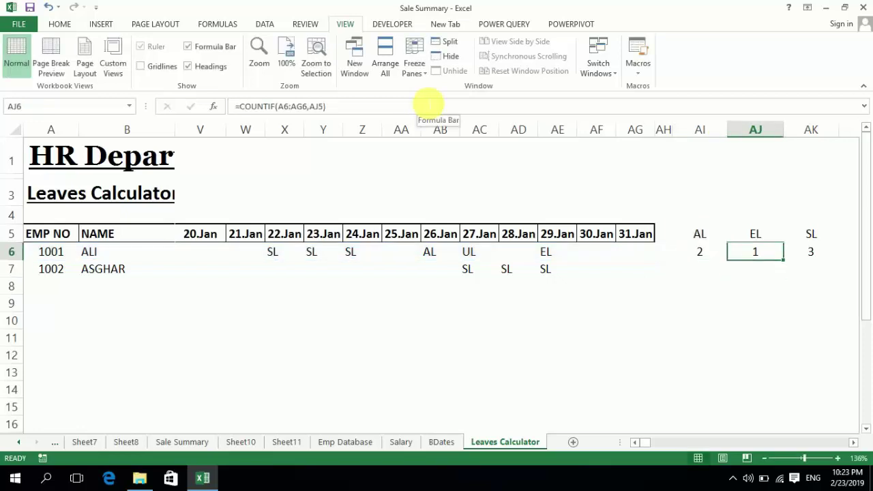
pyautogui.press('Left')
pyautogui.press('Right')
pyautogui.press('F2')
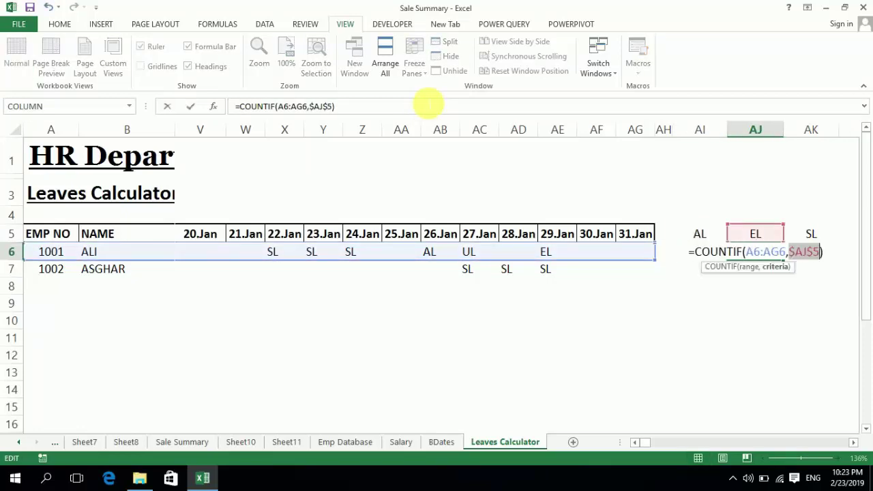
pyautogui.press('Return')
# Step: Make the criteria reference in the first employee's SL count absolute, so AK6 reads =COUNTIF(A6:AG6,$AK$5)
pyautogui.press('Up')
pyautogui.press('Right')
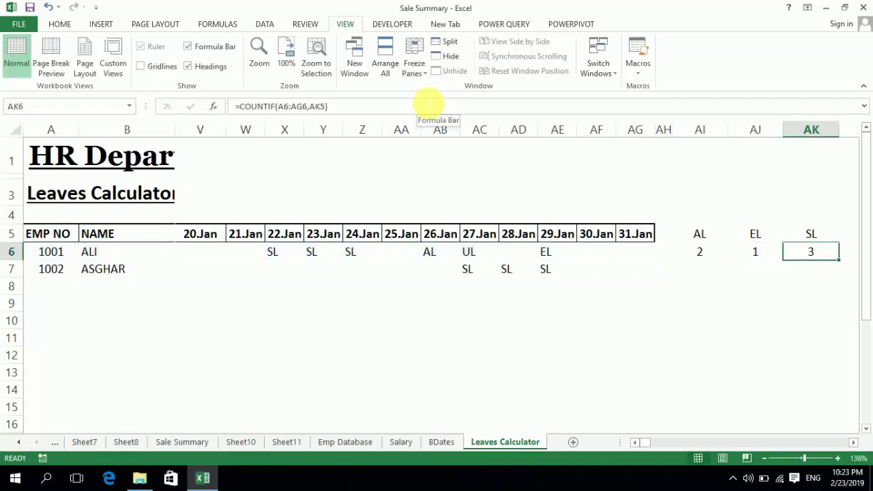
pyautogui.press('F2')
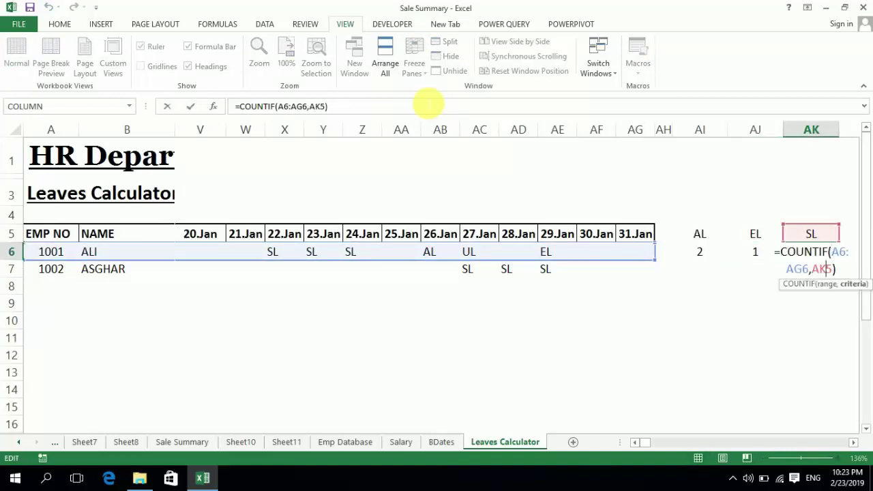
pyautogui.press('F4')
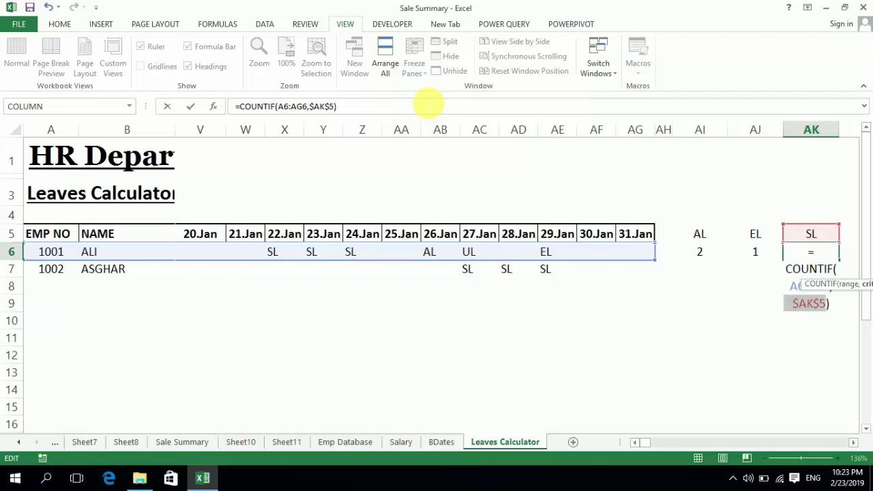
pyautogui.press('Return')
# Step: Fill the AL, EL and SL count formulas from AI6:AK6 down through row 18
pyautogui.press('Left')
pyautogui.press('Left')
pyautogui.press('Up')
pyautogui.hotkey('shift', 'Right')
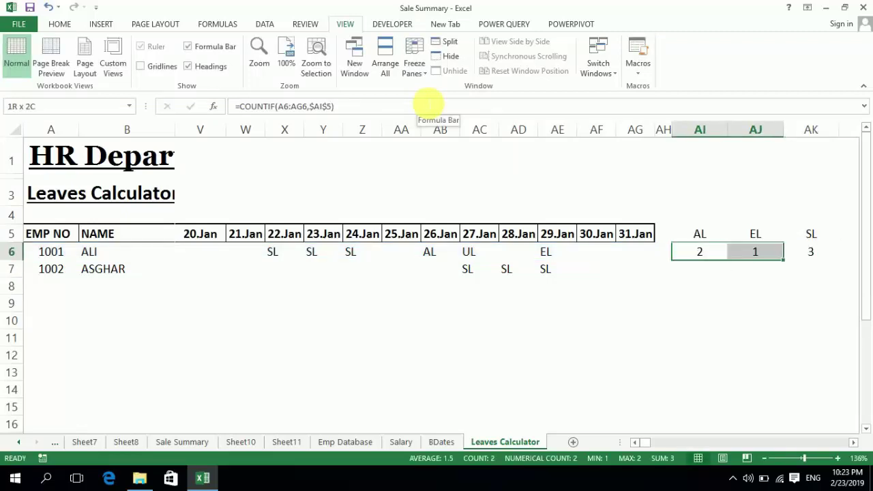
pyautogui.hotkey('shift', 'Right')
pyautogui.hotkey('shift', 'Down')
pyautogui.hotkey('shift', 'Down')
pyautogui.hotkey('shift', 'Down')
pyautogui.hotkey('shift', 'Down')
pyautogui.hotkey('shift', 'Down')
pyautogui.hotkey('shift', 'Down')
pyautogui.hotkey('shift', 'Down')
pyautogui.hotkey('shift', 'Down')
pyautogui.hotkey('shift', 'Down')
pyautogui.hotkey('shift', 'Down')
pyautogui.hotkey('shift', 'Down')
pyautogui.hotkey('shift', 'Down')
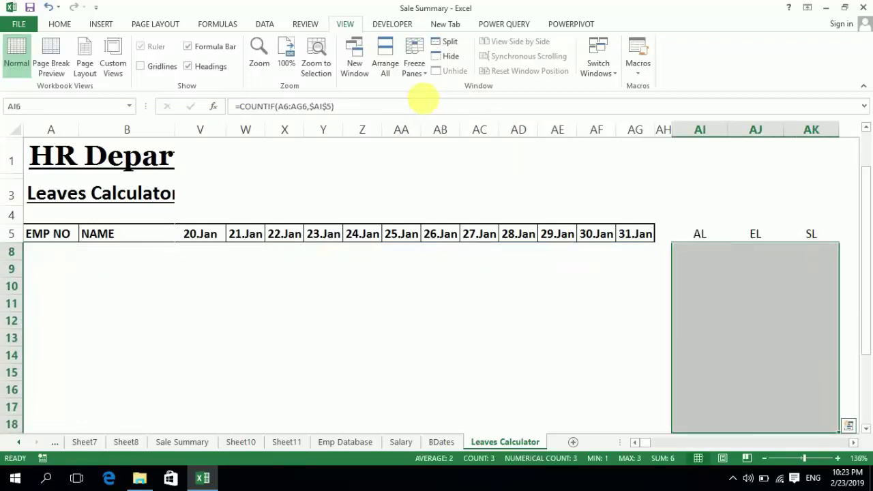
pyautogui.hotkey('ctrl', 'd')
# Step: Check the filled AL, EL and SL counts against the second employee's leave codes in row 7
pyautogui.press('Up')
pyautogui.press('Up')
pyautogui.press('Down')
pyautogui.press('Down')
pyautogui.press('Down')
pyautogui.press('Down')
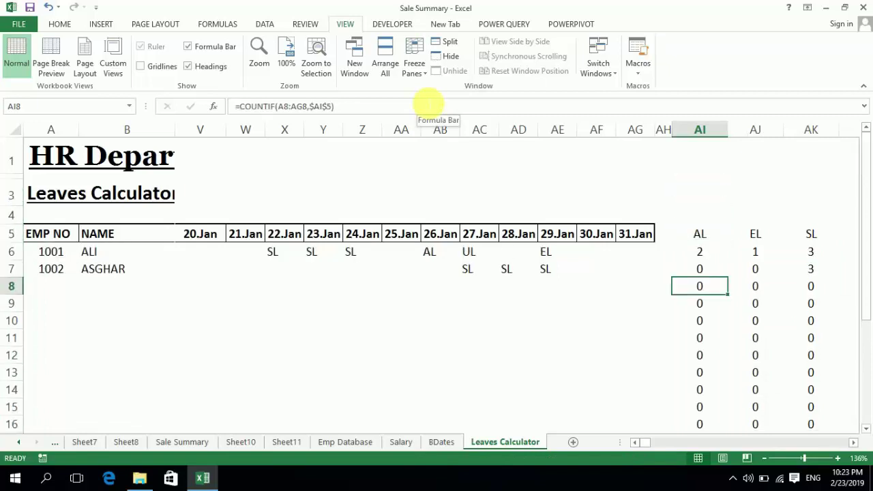
pyautogui.press('Up')
pyautogui.press('Left')
pyautogui.press('Left')
pyautogui.press('Left')
pyautogui.press('Left')
pyautogui.press('Right')
pyautogui.press('Right')
pyautogui.press('Right')
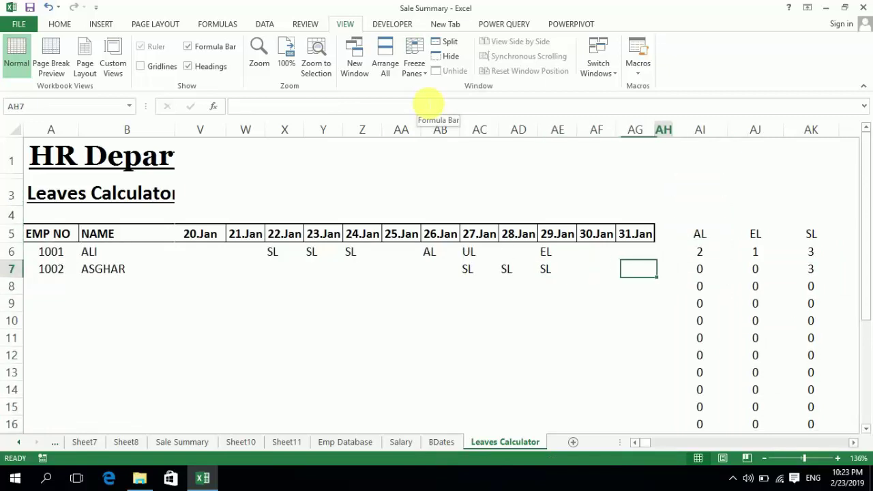
pyautogui.press('Right')
pyautogui.press('Right')
pyautogui.press('Right')
pyautogui.press('Right')
pyautogui.press('Left')
pyautogui.press('Left')
pyautogui.press('Left')
pyautogui.press('Left')
pyautogui.press('Left')
pyautogui.press('Left')
pyautogui.press('Right')
pyautogui.press('Right')
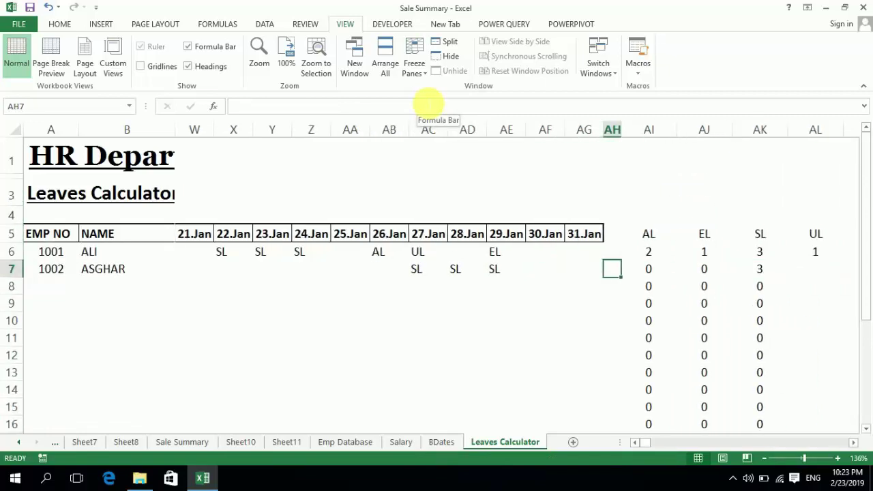
# Step: Make the criteria reference in the first employee's UL count absolute, so AL6 reads =COUNTIF(C6:AG6,$AL$5)
pyautogui.press('Right')
pyautogui.press('Right')
pyautogui.press('Right')
pyautogui.press('Right')
pyautogui.press('Up')
pyautogui.press('F2')
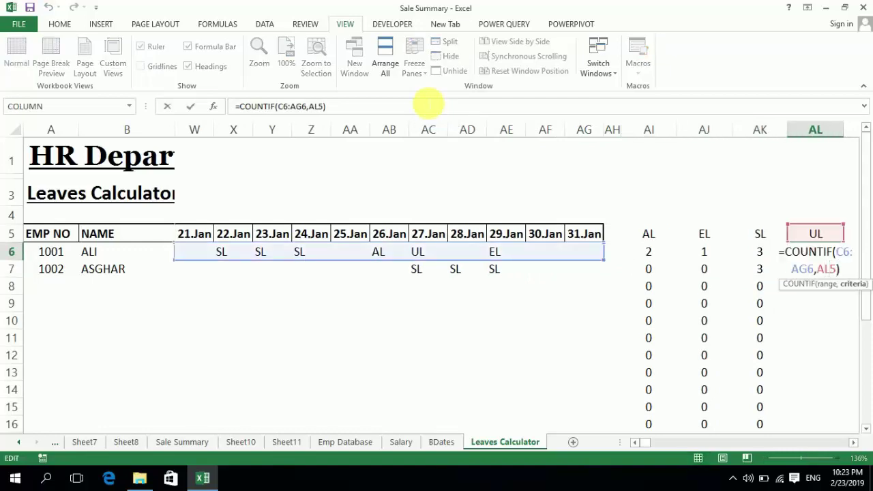
pyautogui.press('F4')
pyautogui.press('Return')
# Step: Fill the UL count formula from AL6 down through AL18
pyautogui.press('Up')
pyautogui.hotkey('shift', 'Down')
pyautogui.hotkey('shift', 'Down')
pyautogui.hotkey('shift', 'Down')
pyautogui.hotkey('shift', 'Down')
pyautogui.hotkey('shift', 'Down')
pyautogui.hotkey('shift', 'Down')
pyautogui.hotkey('shift', 'Down')
pyautogui.hotkey('shift', 'Down')
pyautogui.hotkey('shift', 'Down')
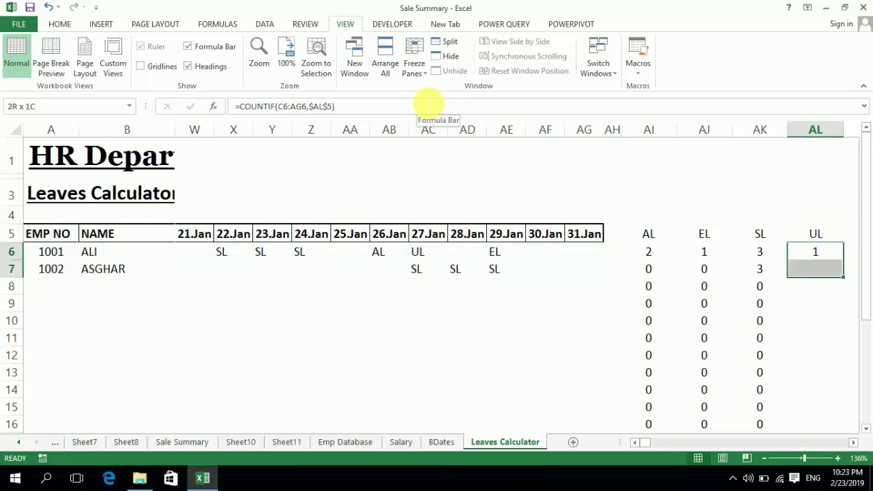
pyautogui.hotkey('shift', 'Down')
pyautogui.hotkey('shift', 'Down')
pyautogui.hotkey('shift', 'Down')
pyautogui.hotkey('ctrl', 'd')
pyautogui.press('Up')
pyautogui.press('Up')
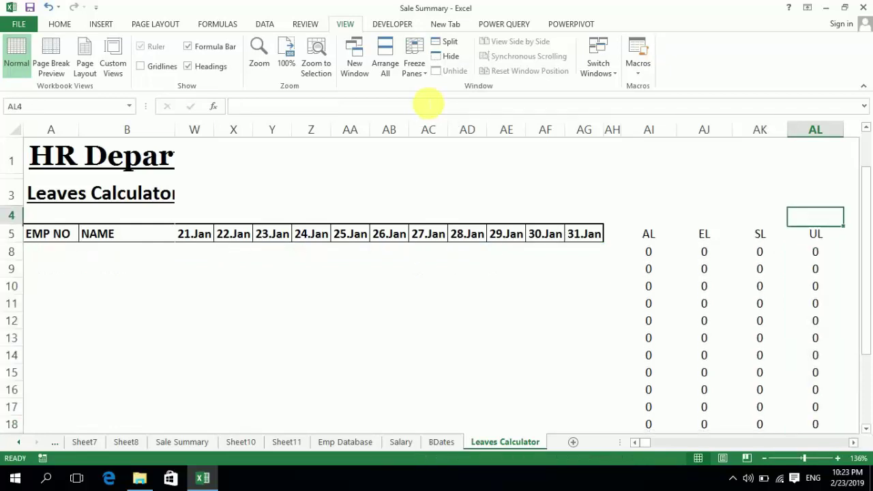
pyautogui.press('Down')
pyautogui.press('Down')
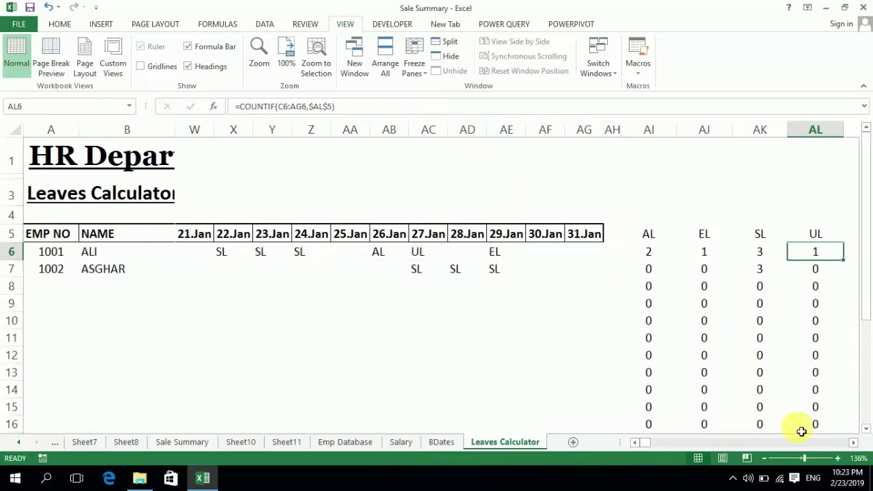
# Step: Examine the first employee's January leave codes and leave totals along row 6 at a reduced zoom
pyautogui.click(801, 457)
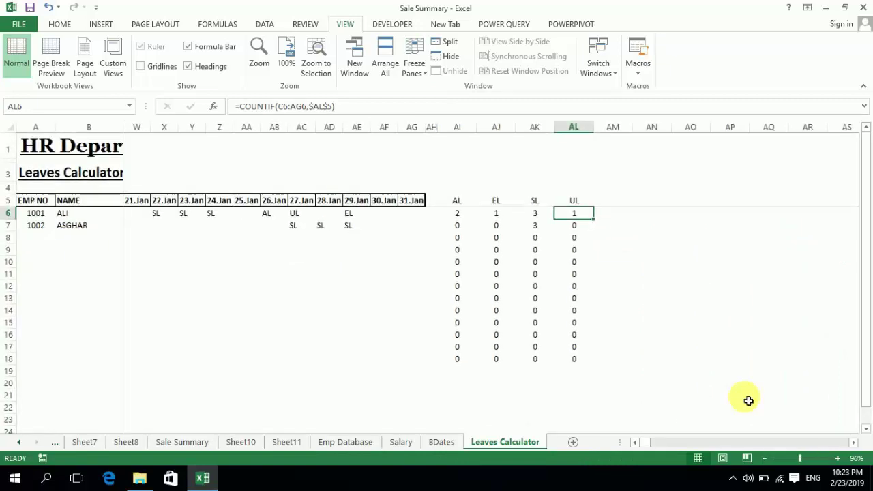
pyautogui.press('Up')
pyautogui.press('Down')
pyautogui.press('Left')
pyautogui.press('Left')
pyautogui.press('Left')
pyautogui.press('Left')
pyautogui.press('Left')
pyautogui.press('Left')
pyautogui.press('Left')
pyautogui.press('Left')
pyautogui.press('Left')
pyautogui.press('Left')
pyautogui.press('Left')
pyautogui.press('Left')
pyautogui.press('Left')
pyautogui.press('Left')
pyautogui.press('Left')
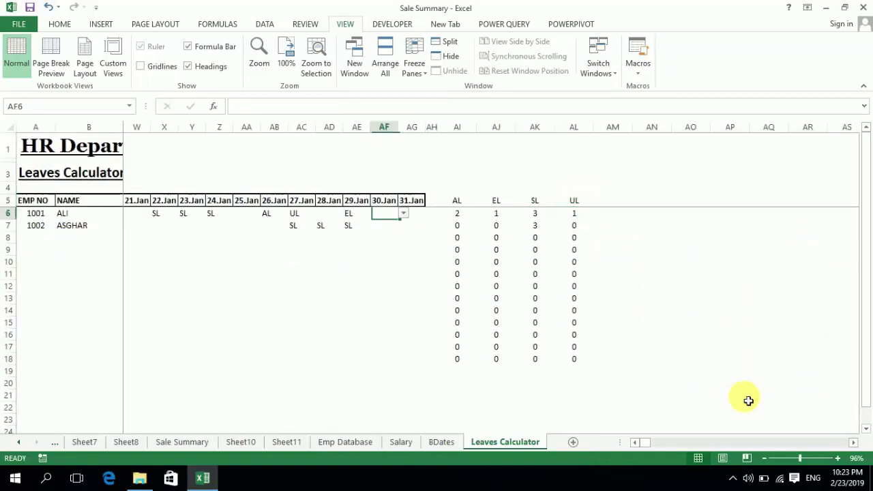
pyautogui.press('Left')
pyautogui.press('Left')
pyautogui.press('Left')
pyautogui.press('Left')
pyautogui.press('Left')
pyautogui.press('Left')
pyautogui.press('Left')
pyautogui.press('Left')
pyautogui.press('Left')
pyautogui.press('Left')
pyautogui.press('Left')
pyautogui.press('Right')
pyautogui.press('Right')
pyautogui.press('Right')
pyautogui.press('Right')
pyautogui.press('Right')
pyautogui.press('Right')
pyautogui.press('Right')
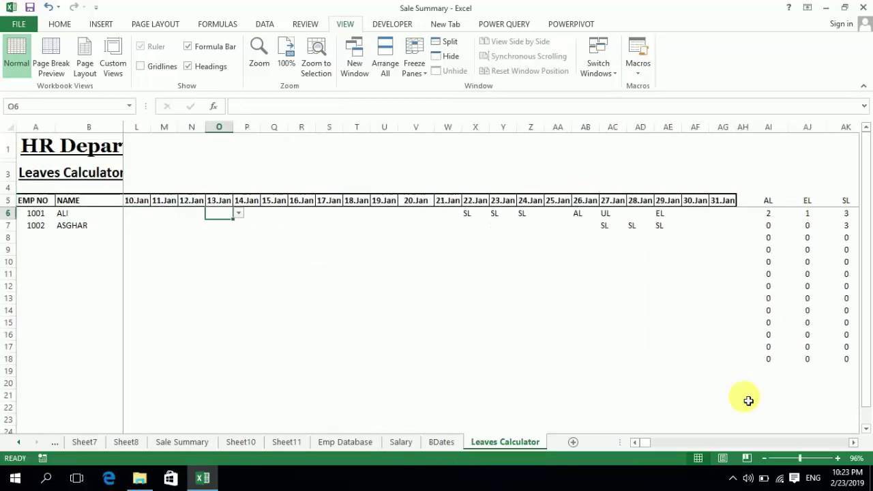
pyautogui.press('Right')
pyautogui.press('Right')
pyautogui.press('Right')
pyautogui.press('Right')
pyautogui.press('Right')
pyautogui.press('Right')
pyautogui.press('Right')
pyautogui.press('Right')
pyautogui.press('Right')
pyautogui.press('Right')
pyautogui.press('Right')
pyautogui.press('Right')
pyautogui.press('Right')
pyautogui.press('Right')
pyautogui.press('Right')
pyautogui.press('Left')
pyautogui.press('Left')
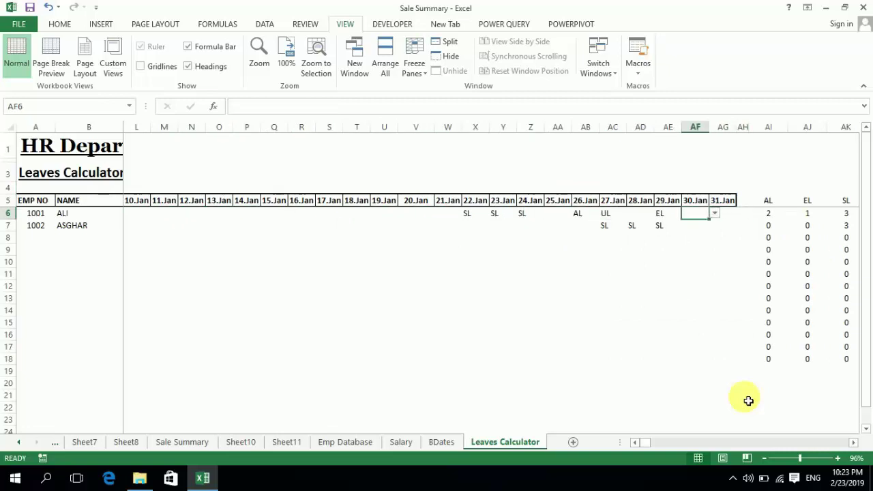
# Step: Examine the January day columns and the leave totals along row 8, from the first days of the month to the AL count
pyautogui.press('Down')
pyautogui.press('Down')
pyautogui.press('Left')
pyautogui.press('Left')
pyautogui.press('Left')
pyautogui.press('Left')
pyautogui.press('Left')
pyautogui.press('Left')
pyautogui.press('Left')
pyautogui.press('Left')
pyautogui.press('Left')
pyautogui.press('Left')
pyautogui.press('Left')
pyautogui.press('Left')
pyautogui.press('Left')
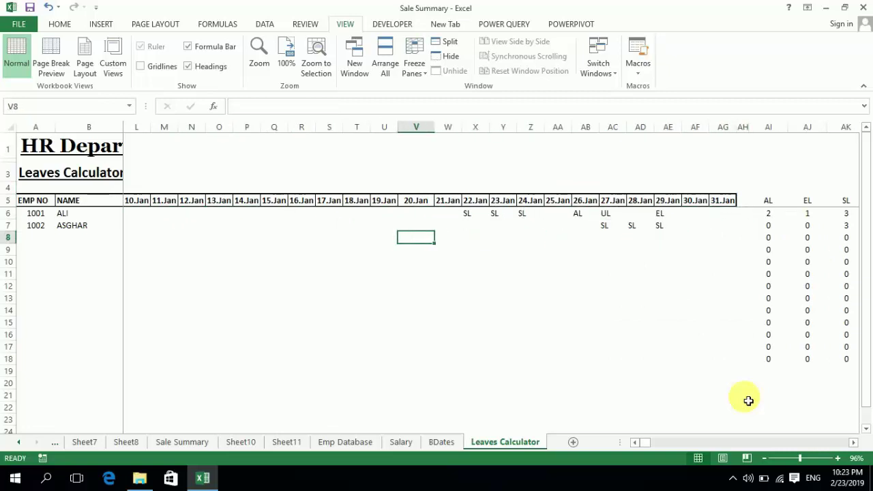
pyautogui.press('Right')
pyautogui.press('Right')
pyautogui.press('Right')
pyautogui.press('Right')
pyautogui.press('Right')
pyautogui.press('Right')
pyautogui.press('Right')
pyautogui.press('Right')
pyautogui.press('Right')
pyautogui.press('Right')
pyautogui.press('Right')
pyautogui.press('Right')
pyautogui.press('Right')
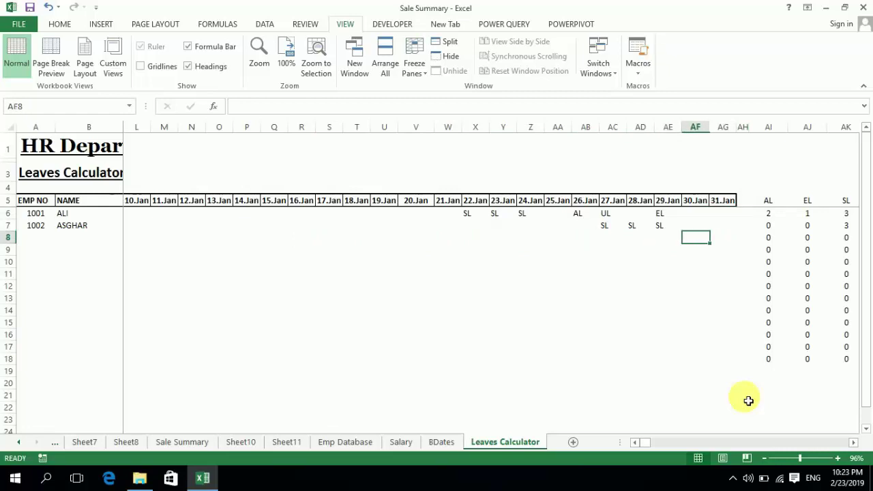
pyautogui.press('Left')
pyautogui.press('Left')
pyautogui.press('Left')
pyautogui.press('Left')
pyautogui.press('Left')
pyautogui.press('Right')
pyautogui.press('Right')
pyautogui.press('Right')
pyautogui.press('Right')
pyautogui.press('Right')
pyautogui.press('Right')
pyautogui.press('Right')
pyautogui.press('Right')
pyautogui.press('Right')
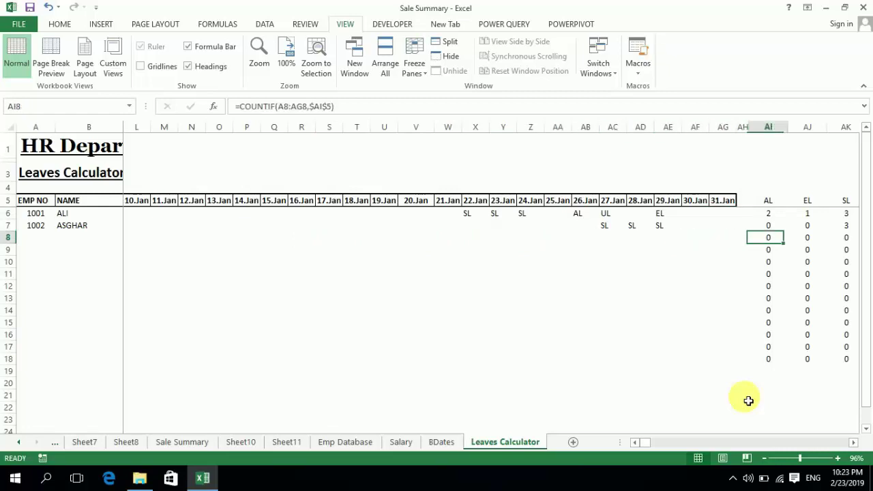
pyautogui.press('Left')
pyautogui.press('Left')
pyautogui.press('Left')
pyautogui.press('Left')
pyautogui.press('Left')
pyautogui.press('Left')
pyautogui.press('Left')
pyautogui.press('Left')
pyautogui.press('Left')
pyautogui.press('Left')
pyautogui.press('Left')
pyautogui.press('Left')
pyautogui.press('Left')
pyautogui.press('Left')
pyautogui.press('Left')
pyautogui.press('Left')
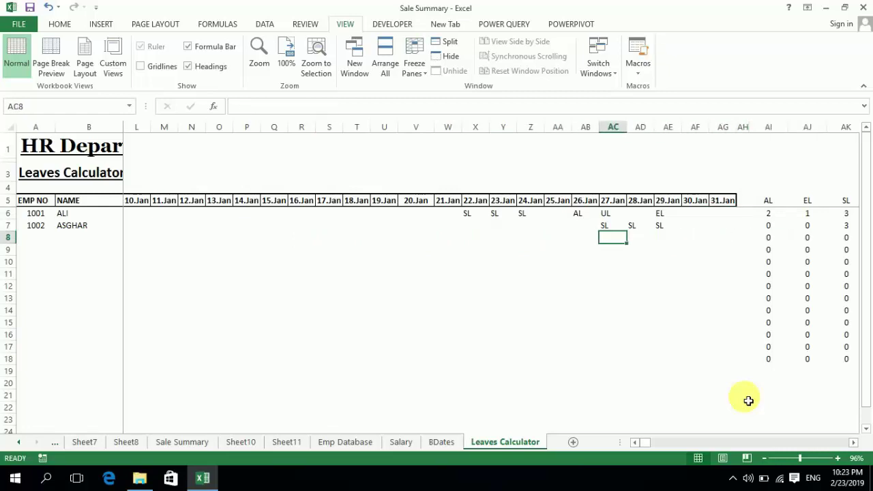
pyautogui.press('Left')
pyautogui.press('Left')
pyautogui.press('Left')
pyautogui.press('Left')
pyautogui.press('Left')
pyautogui.press('Left')
pyautogui.press('Left')
pyautogui.press('Left')
pyautogui.press('Left')
pyautogui.press('Left')
pyautogui.press('Left')
pyautogui.press('Left')
pyautogui.press('Left')
pyautogui.press('Left')
pyautogui.press('Left')
pyautogui.press('Left')
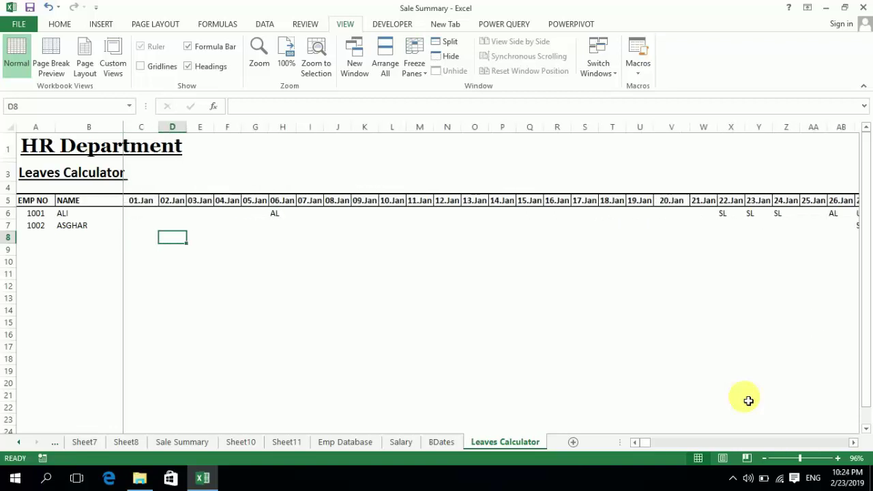
pyautogui.press('Right')
pyautogui.press('Right')
pyautogui.press('Right')
pyautogui.press('Right')
pyautogui.press('Right')
pyautogui.press('Right')
pyautogui.press('Right')
pyautogui.press('Right')
pyautogui.press('Right')
pyautogui.press('Right')
pyautogui.press('Right')
pyautogui.press('Right')
pyautogui.press('Right')
pyautogui.press('Right')
pyautogui.press('Right')
pyautogui.press('Right')
pyautogui.press('Right')
pyautogui.press('Right')
pyautogui.press('Right')
pyautogui.press('Right')
pyautogui.press('Right')
pyautogui.press('Right')
pyautogui.press('Right')
pyautogui.press('Right')
pyautogui.press('Right')
pyautogui.press('Right')
pyautogui.press('Right')
pyautogui.press('Right')
pyautogui.press('Right')
pyautogui.press('Left')
pyautogui.press('Left')
pyautogui.press('Left')
pyautogui.press('Left')
pyautogui.press('Left')
pyautogui.press('Left')
pyautogui.press('Left')
pyautogui.press('Left')
pyautogui.press('Left')
pyautogui.press('Left')
pyautogui.press('Left')
pyautogui.press('Left')
pyautogui.press('Left')
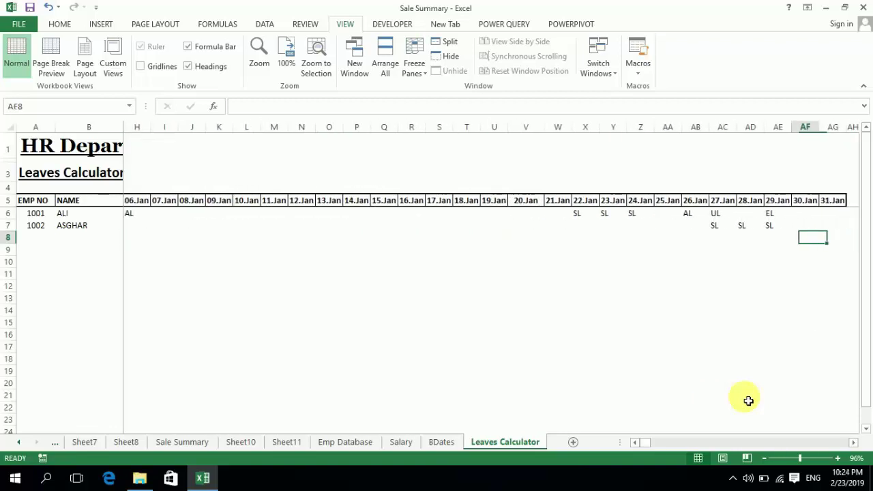
pyautogui.press('Left')
pyautogui.press('Left')
pyautogui.press('Left')
pyautogui.press('Left')
pyautogui.press('Left')
pyautogui.press('Left')
pyautogui.press('Left')
pyautogui.press('Left')
pyautogui.press('Left')
pyautogui.press('Left')
pyautogui.press('Left')
pyautogui.press('Left')
pyautogui.press('Left')
pyautogui.press('Left')
pyautogui.press('Left')
pyautogui.press('Left')
pyautogui.press('Left')
pyautogui.press('Left')
pyautogui.press('Left')
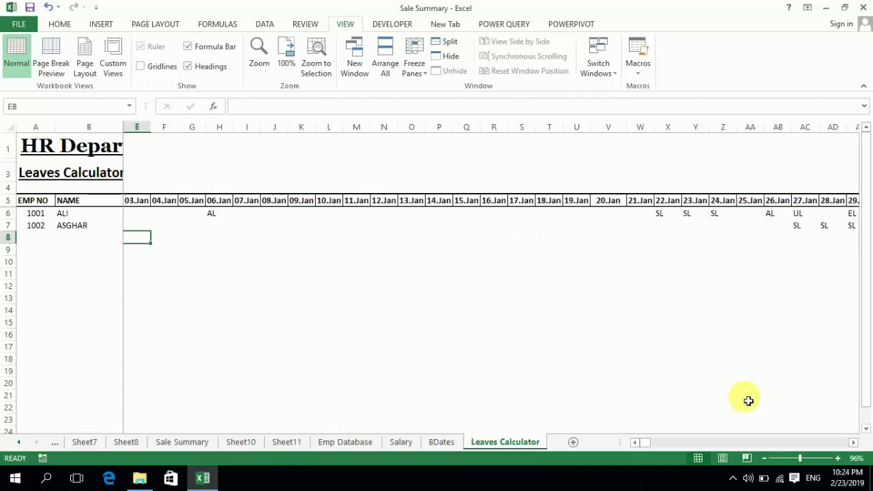
# Step: Select cell G1 in the title row above the 05.Jan column
pyautogui.press('Right')
pyautogui.press('Right')
pyautogui.press('Right')
pyautogui.press('Up')
pyautogui.press('Up')
pyautogui.press('Up')
pyautogui.press('Up')
pyautogui.press('Up')
pyautogui.press('Up')
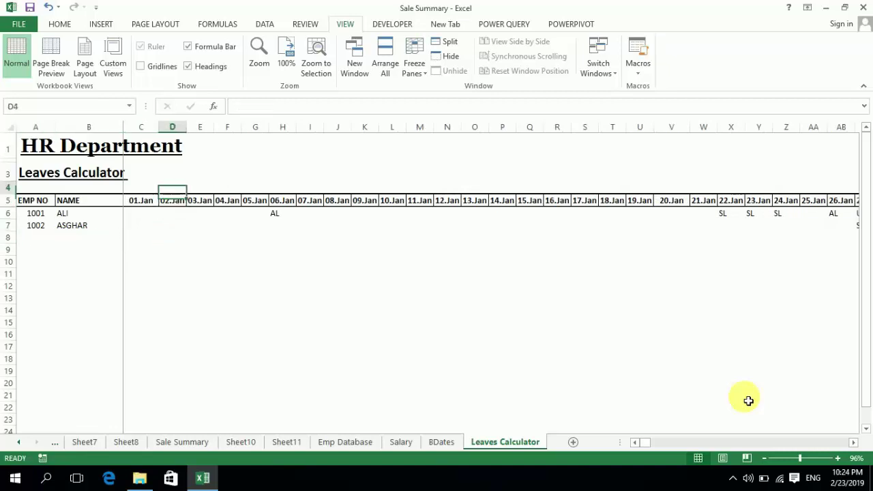
pyautogui.press('Right')
pyautogui.press('Right')
pyautogui.press('Down')
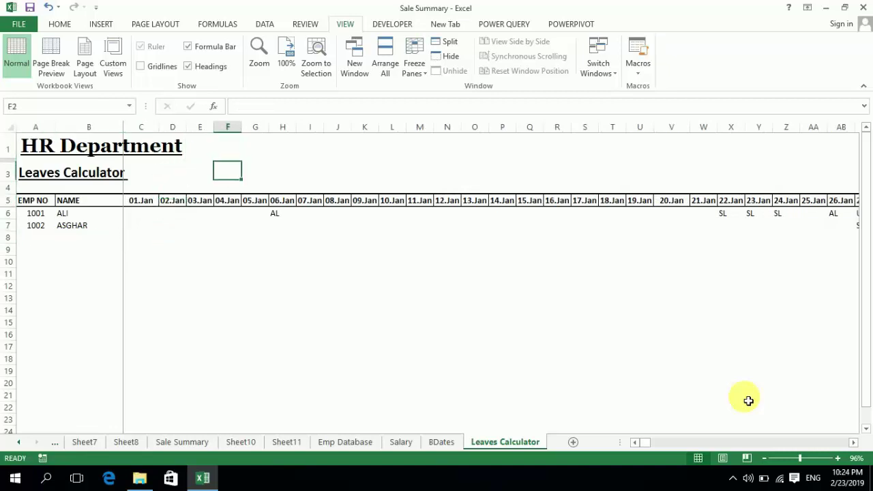
pyautogui.press('Up')
pyautogui.press('Right')
pyautogui.press('Up')
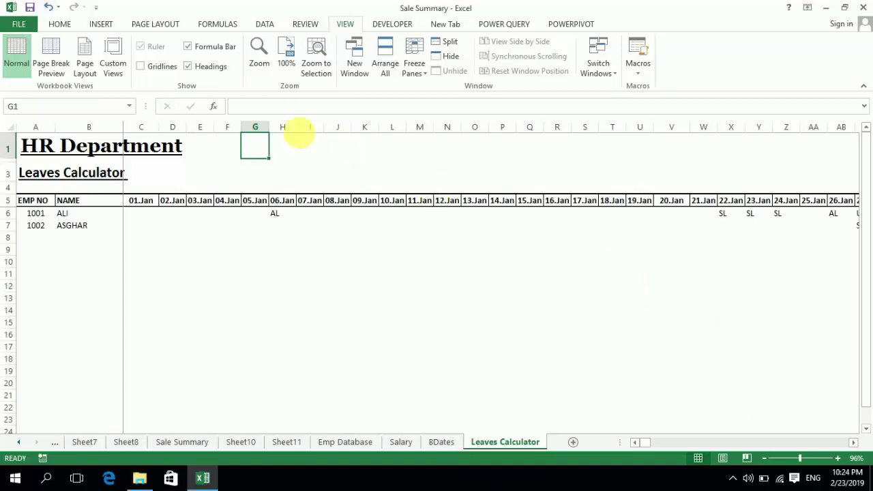
pyautogui.moveTo(274, 133); pyautogui.dragTo(745, 135)
pyautogui.hotkey('ctrl', 'z')
pyautogui.hotkey('ctrl', 'z')
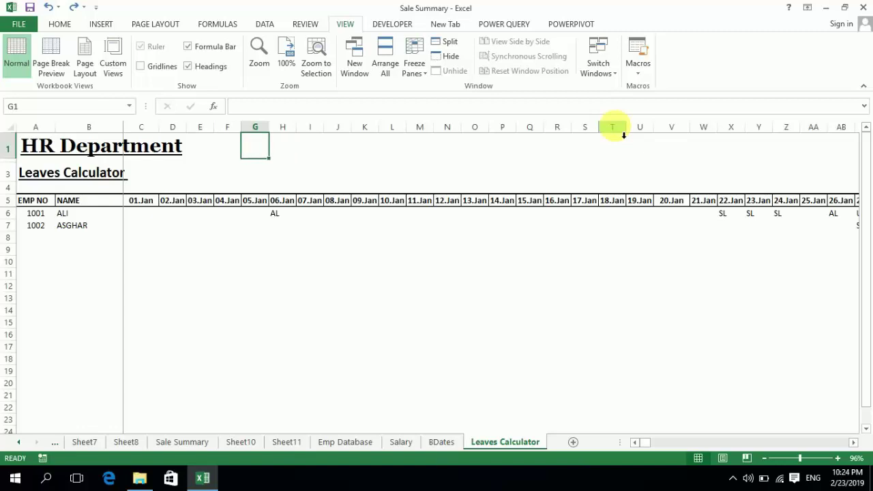
# Step: Enter the first employee's number in G1 and the leave codes AL, EL, SL and UL across H1 to K1
pyautogui.write('1001')
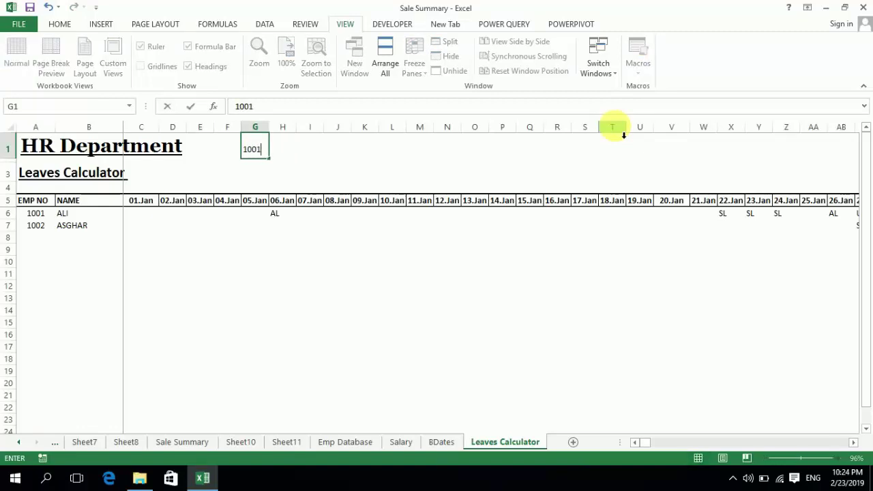
pyautogui.press('Tab')
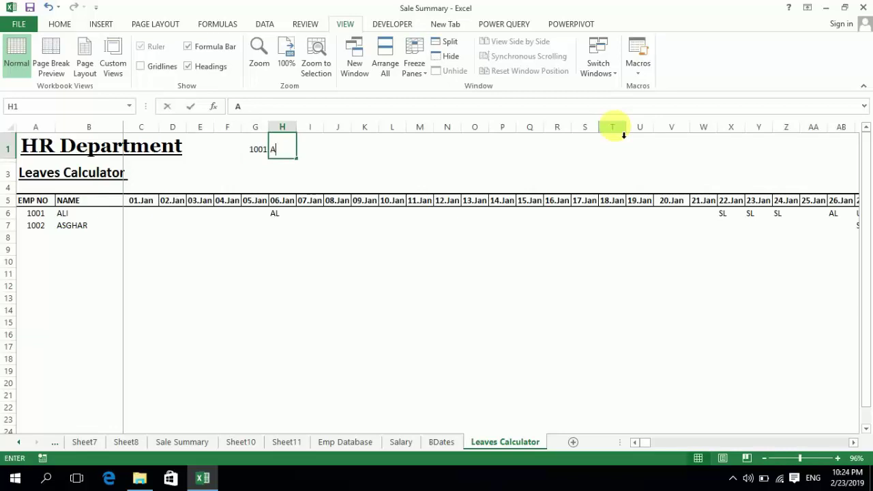
pyautogui.press('Tab')
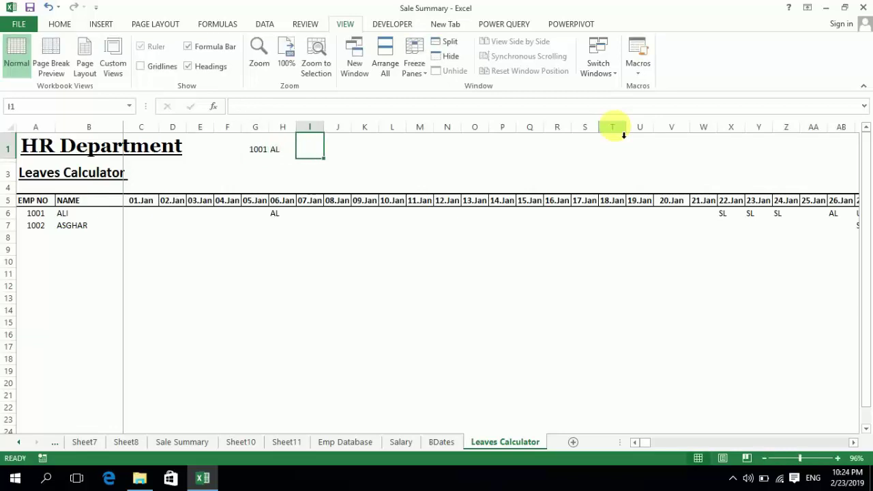
pyautogui.write('EL')
pyautogui.press('Tab')
pyautogui.write('SL')
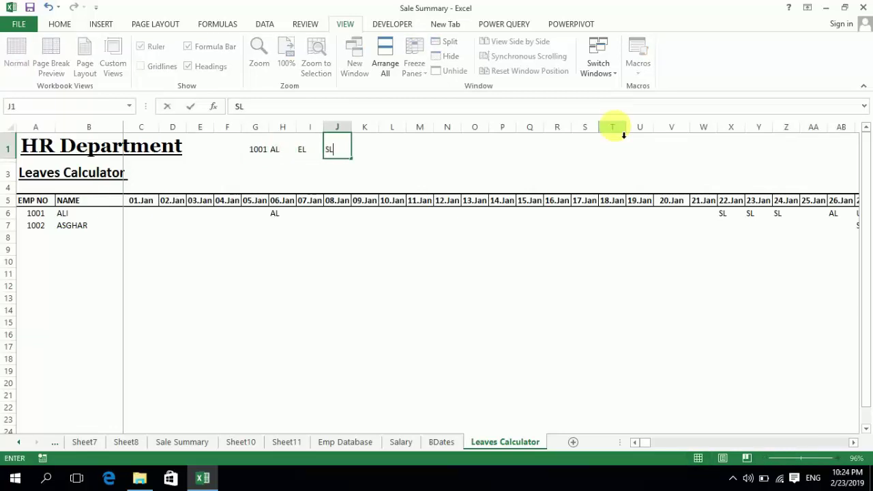
pyautogui.press('Tab')
pyautogui.write('UL')
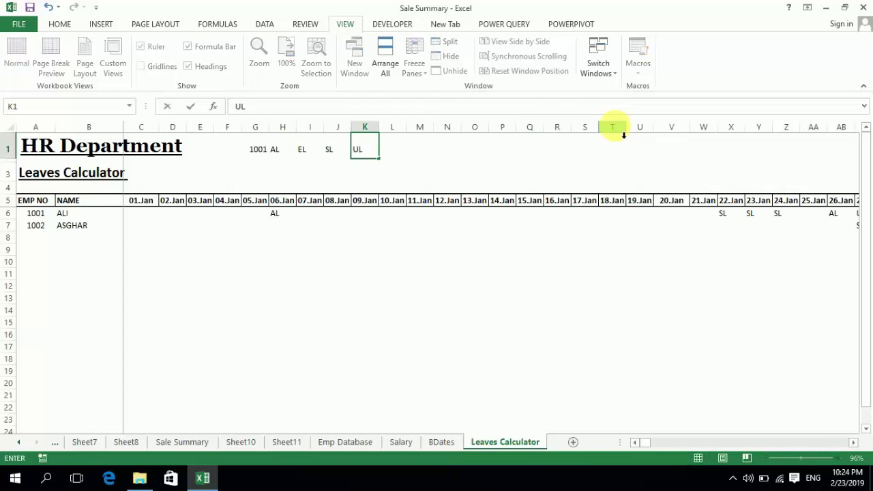
pyautogui.press('Return')
# Step: Increase the height of row 2 beneath the title-row leave codes and select H2 under AL
pyautogui.press('Left')
pyautogui.press('Left')
pyautogui.press('Left')
pyautogui.press('Left')
pyautogui.press('Right')
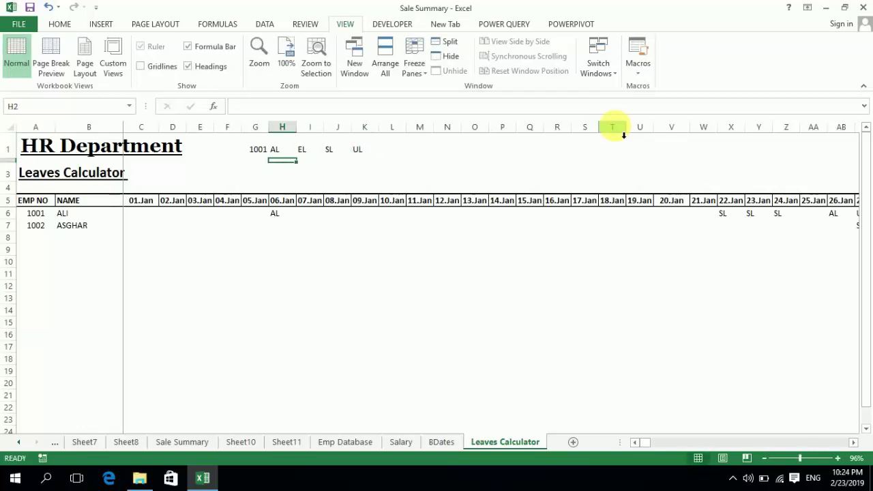
pyautogui.press('Up')
pyautogui.press('Left')
pyautogui.press('Down')
pyautogui.press('Right')
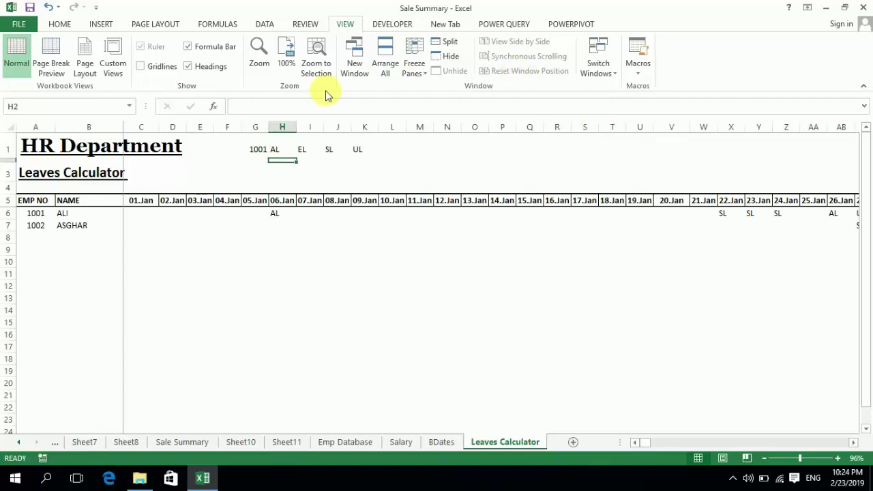
pyautogui.moveTo(15, 163); pyautogui.dragTo(15, 181)
pyautogui.press('Right')
pyautogui.press('Left')
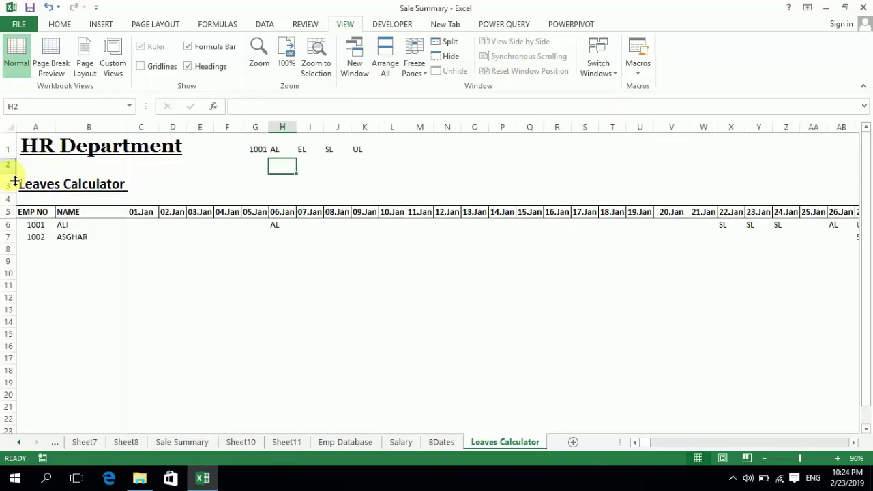
# Step: Examine the leave total headings and the first employee's AL count beyond the January columns, then return to the employee number in G1
pyautogui.press('Right')
pyautogui.press('Right')
pyautogui.press('Right')
pyautogui.press('Right')
pyautogui.press('Right')
pyautogui.press('Right')
pyautogui.press('Right')
pyautogui.press('Right')
pyautogui.press('Right')
pyautogui.press('Right')
pyautogui.press('Right')
pyautogui.press('Right')
pyautogui.press('Right')
pyautogui.press('Right')
pyautogui.press('Right')
pyautogui.press('Right')
pyautogui.press('Right')
pyautogui.press('Right')
pyautogui.press('Right')
pyautogui.press('Right')
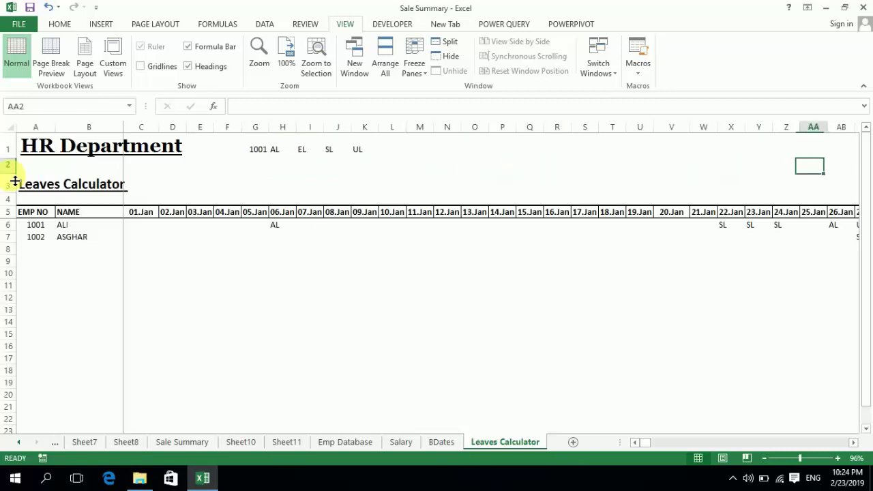
pyautogui.press('Right')
pyautogui.press('Right')
pyautogui.press('Down')
pyautogui.press('Down')
pyautogui.press('Down')
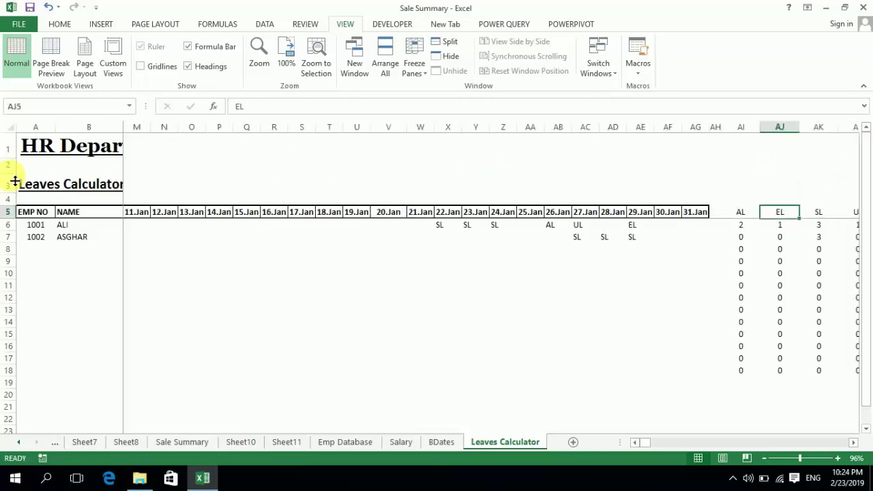
pyautogui.press('Down')
pyautogui.press('Left')
pyautogui.press('Up')
pyautogui.press('Up')
pyautogui.press('Up')
pyautogui.press('Left')
pyautogui.press('Left')
pyautogui.press('Left')
pyautogui.press('Left')
pyautogui.press('Left')
pyautogui.press('Left')
pyautogui.press('Left')
pyautogui.press('Left')
pyautogui.press('Left')
pyautogui.press('Left')
pyautogui.press('Left')
pyautogui.press('Left')
pyautogui.press('Left')
pyautogui.press('Left')
pyautogui.press('Left')
pyautogui.press('Left')
pyautogui.press('Left')
pyautogui.press('Left')
pyautogui.press('Left')
pyautogui.press('Left')
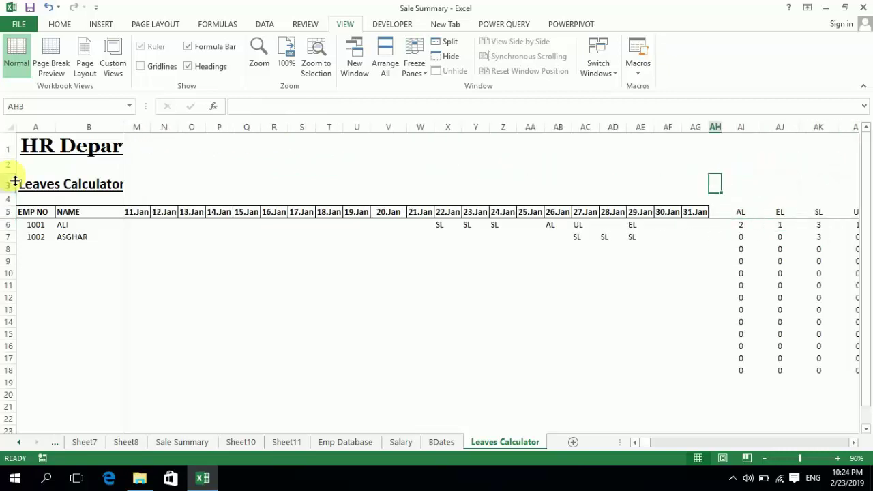
pyautogui.press('Left')
pyautogui.press('Left')
pyautogui.press('Left')
pyautogui.press('Left')
pyautogui.press('Left')
pyautogui.press('Left')
pyautogui.press('Left')
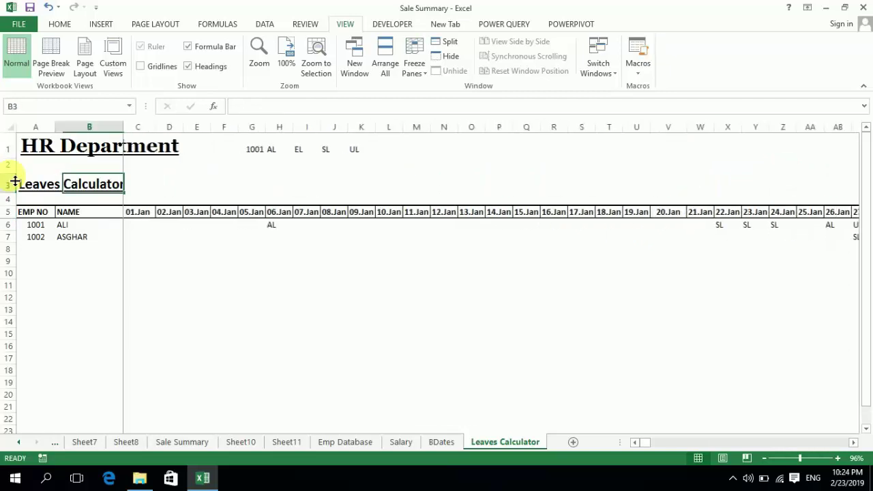
pyautogui.press('Right')
pyautogui.press('Right')
pyautogui.press('Right')
pyautogui.press('Up')
pyautogui.press('Up')
pyautogui.press('Right')
pyautogui.press('Left')
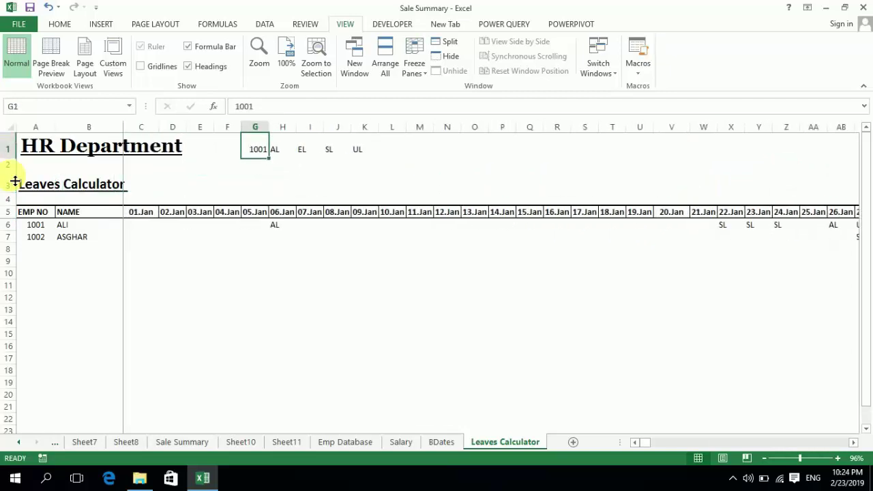
# Step: Begin a conditional sum formula in H2 under the AL heading, starting with =SUMI
pyautogui.press('Down')
pyautogui.press('Right')
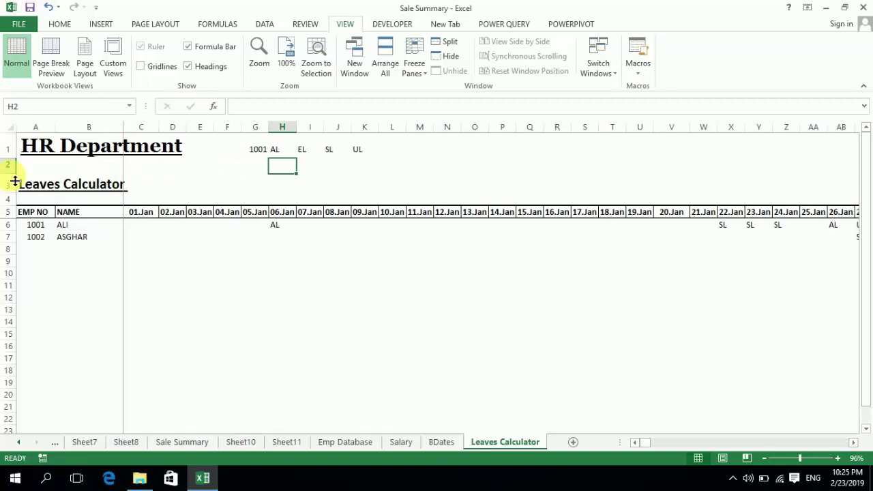
pyautogui.write('=')
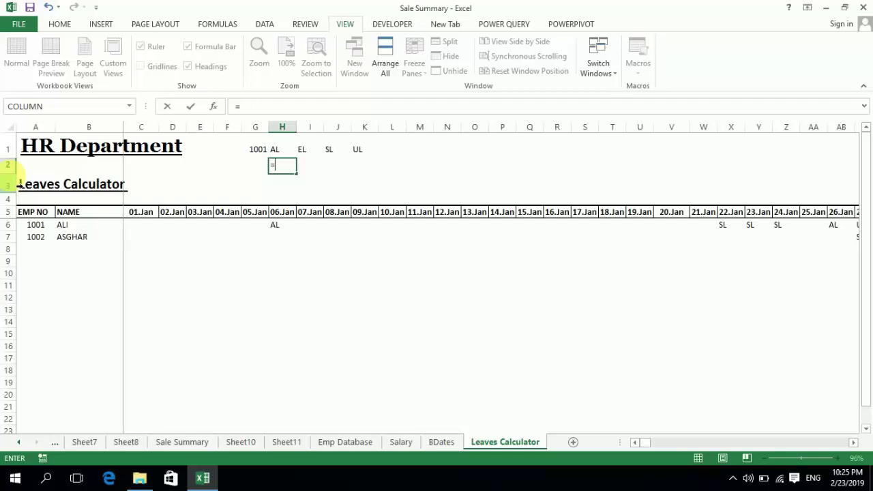
pyautogui.write('SUMI')
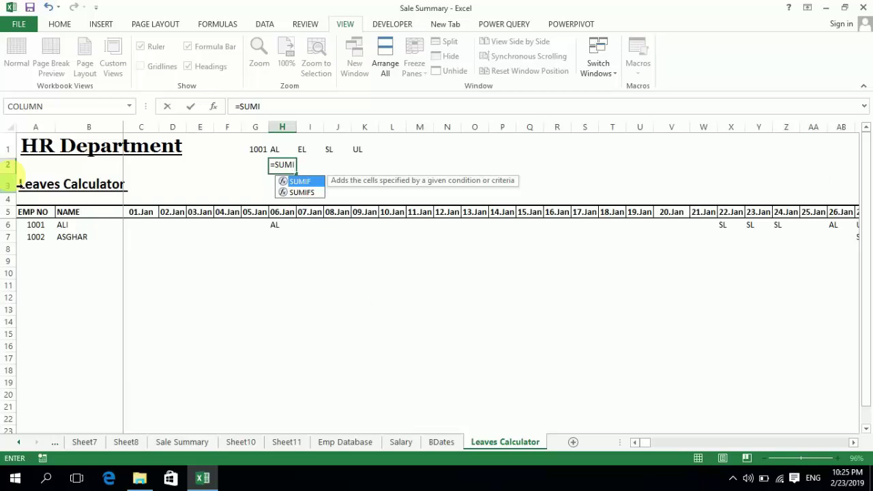
pyautogui.write('F(')
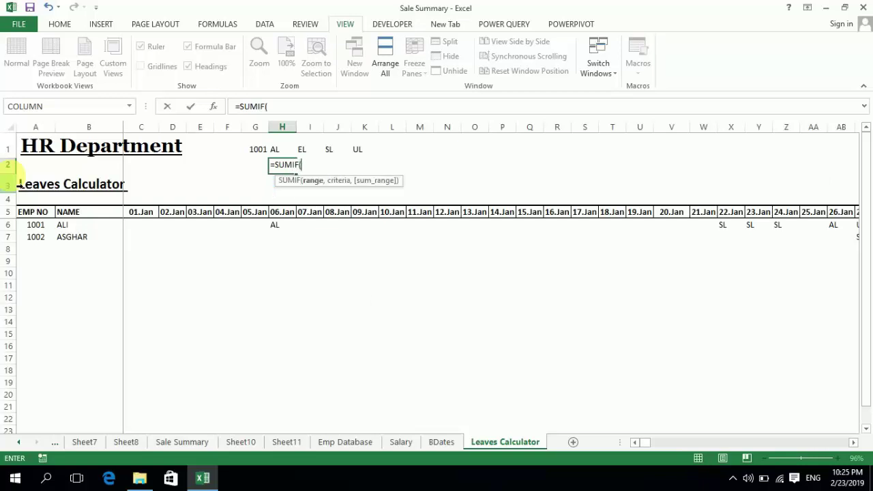
pyautogui.press('Right')
pyautogui.press('Right')
pyautogui.press('Right')
pyautogui.press('Right')
pyautogui.press('Right')
pyautogui.press('Right')
pyautogui.press('Right')
pyautogui.press('Right')
pyautogui.press('Right')
pyautogui.press('Right')
pyautogui.press('Right')
pyautogui.press('Right')
pyautogui.press('Right')
pyautogui.press('Right')
pyautogui.press('Right')
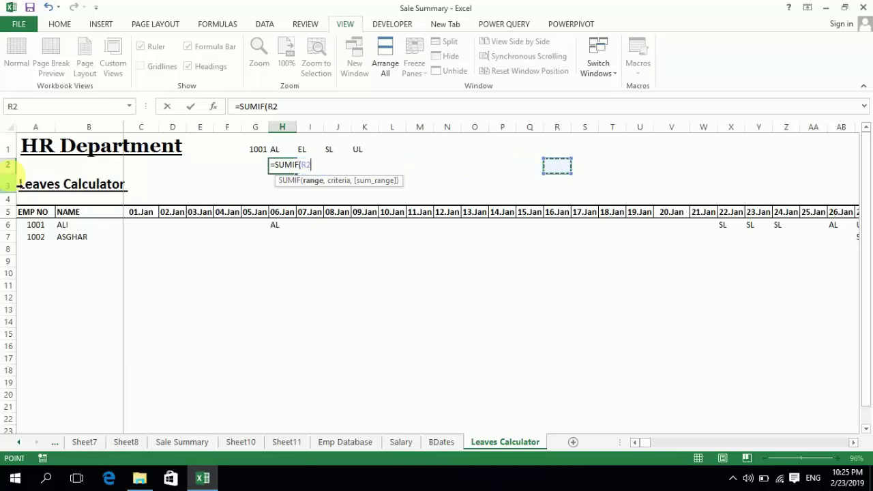
pyautogui.press('Right')
pyautogui.press('Right')
pyautogui.press('Right')
pyautogui.press('Right')
pyautogui.press('Right')
pyautogui.press('Right')
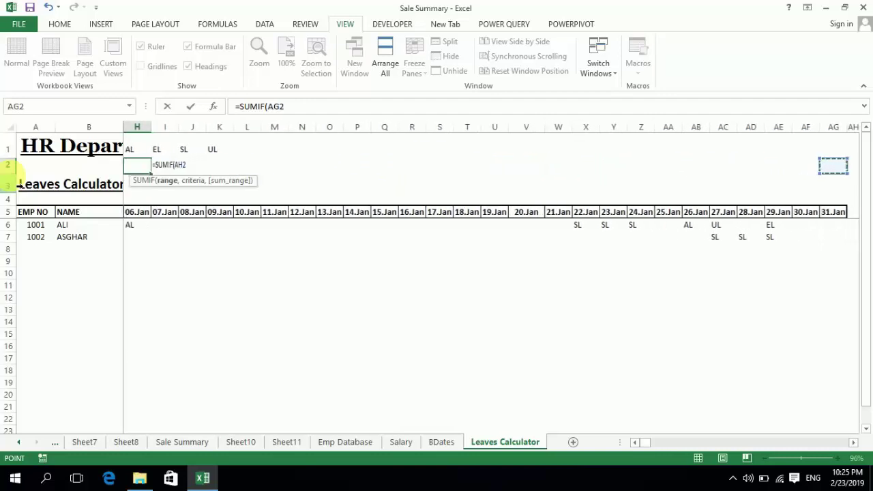
pyautogui.press('Left')
pyautogui.press('Down')
pyautogui.press('Down')
pyautogui.press('Down')
pyautogui.press('Down')
pyautogui.press('Down')
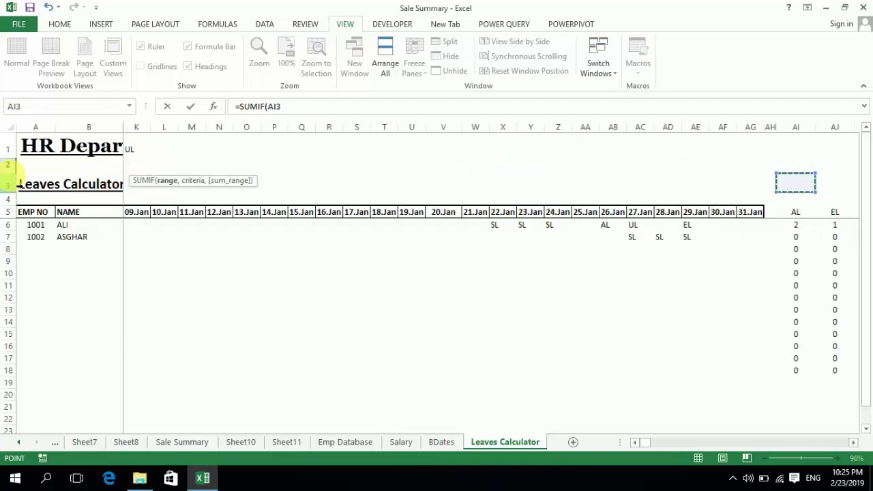
pyautogui.press('Up')
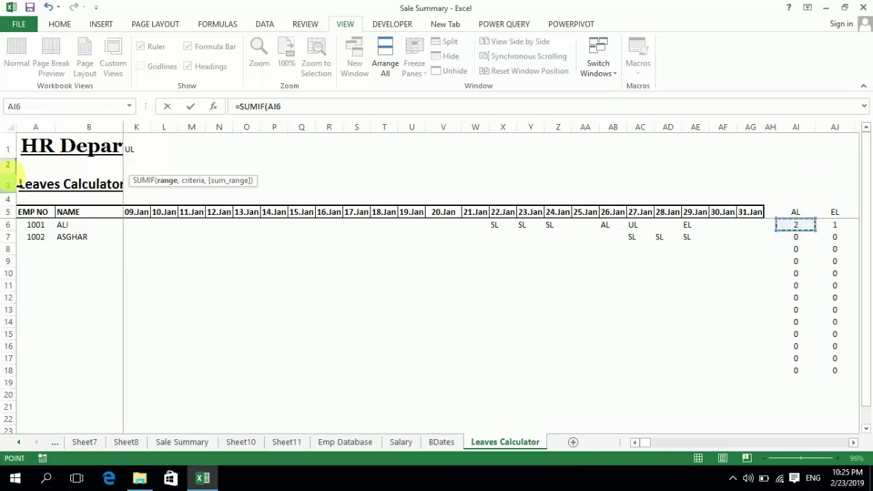
pyautogui.hotkey('ctrl', 'shift', 'Down')
pyautogui.write(',')
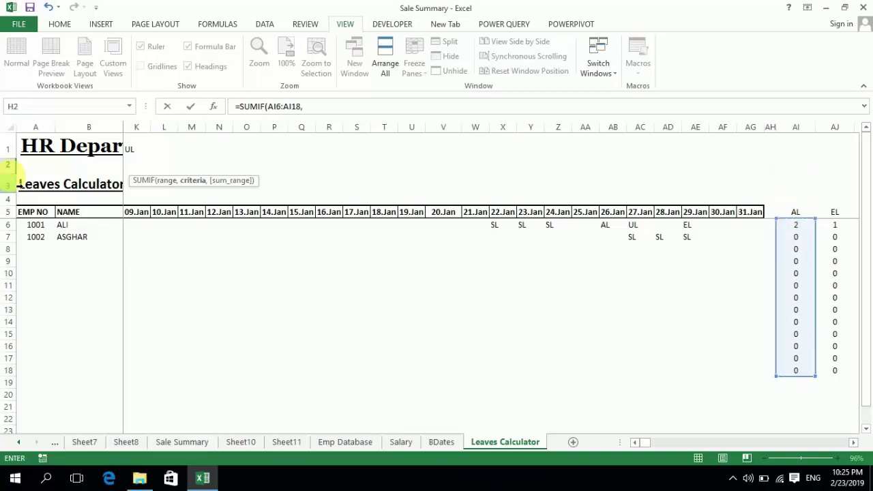
pyautogui.press('Left')
pyautogui.press('Left')
pyautogui.press('Left')
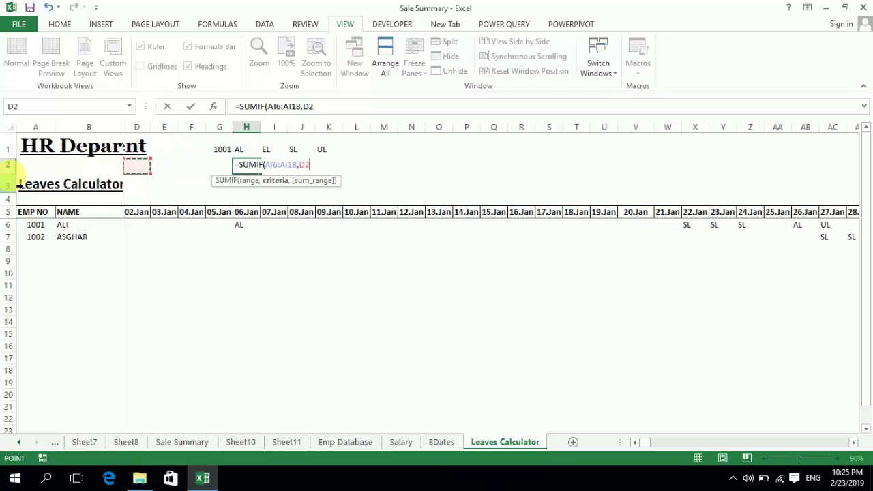
pyautogui.press('Up')
pyautogui.press('Right')
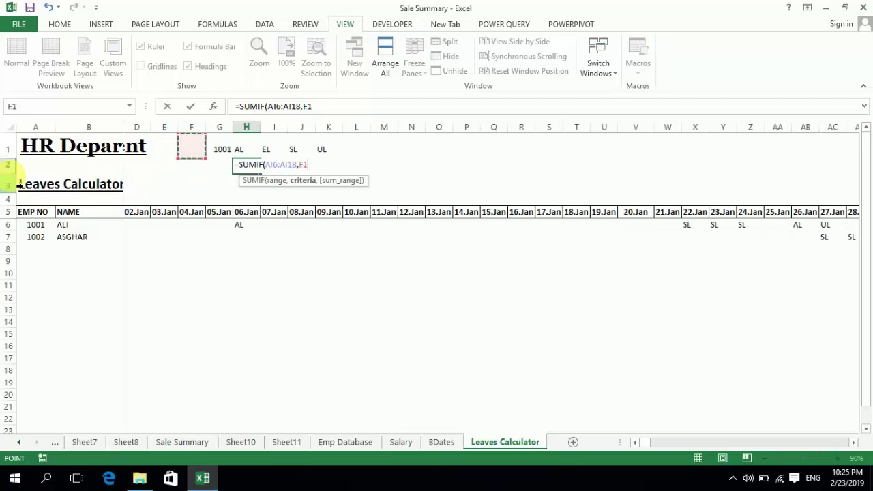
pyautogui.press('Right')
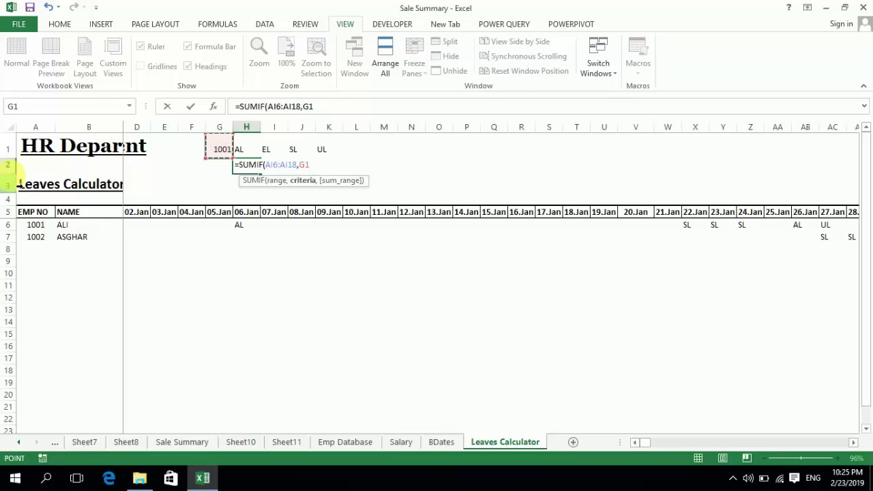
pyautogui.press('Escape')
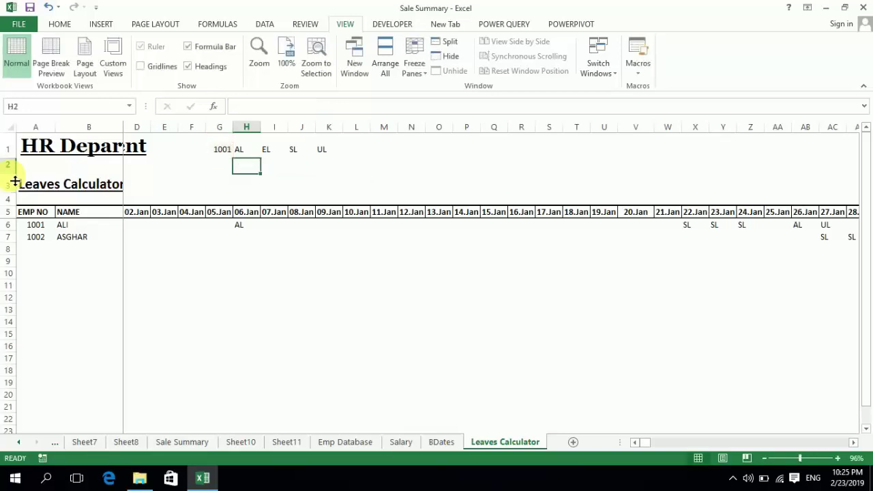
# Step: Start a SUMIF formula in H2 with the employee number cells A6:A32 as its range
pyautogui.write('=SUM')
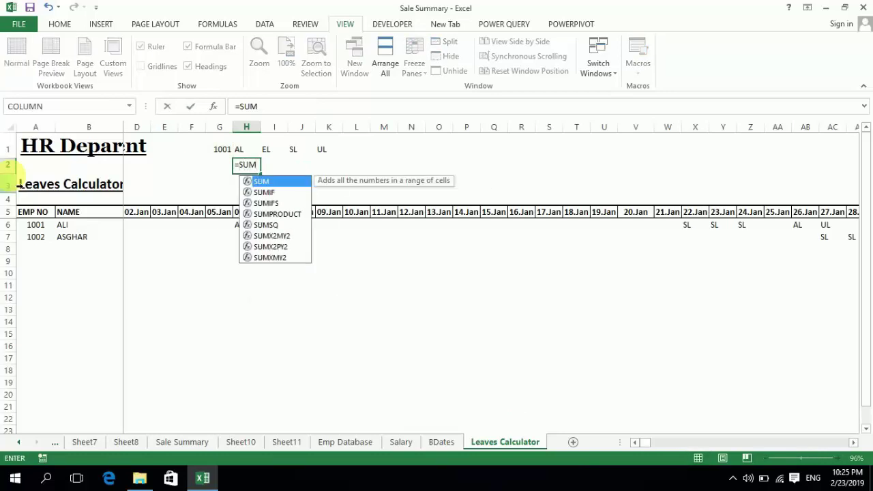
pyautogui.write('IF(')
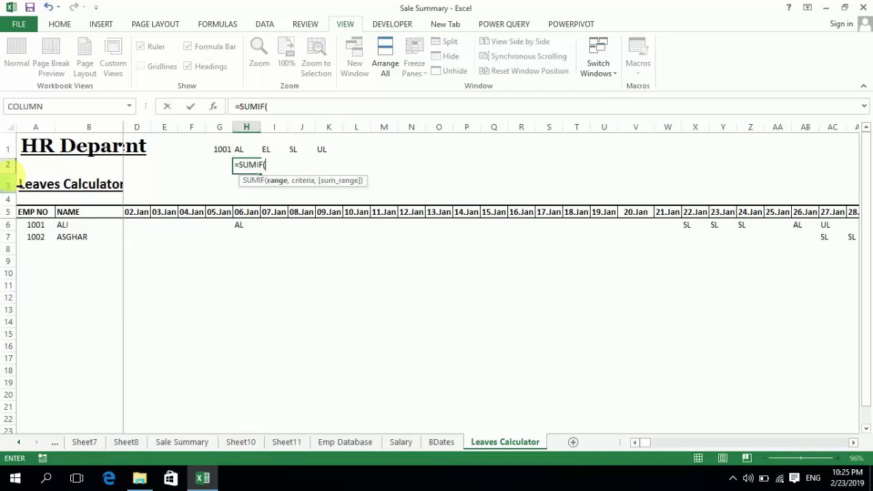
pyautogui.press('Down')
pyautogui.press('Left')
pyautogui.press('Left')
pyautogui.press('Left')
pyautogui.press('Left')
pyautogui.press('Left')
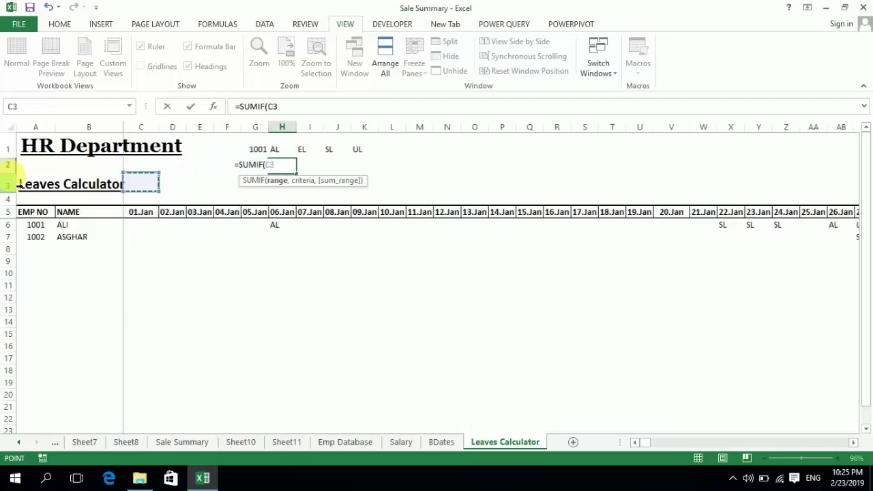
pyautogui.press('Down')
pyautogui.press('Left')
pyautogui.press('Left')
pyautogui.press('Down')
pyautogui.press('Down')
pyautogui.hotkey('shift', 'Down')
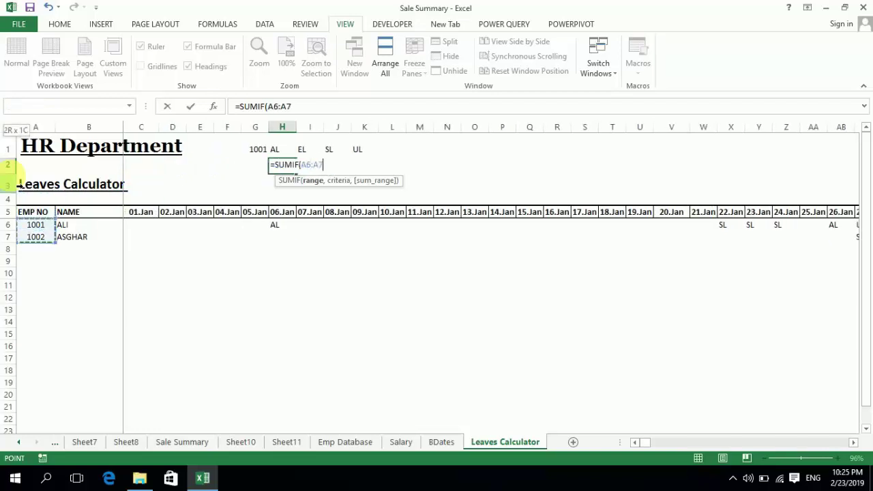
pyautogui.hotkey('shift', 'Down')
pyautogui.hotkey('shift', 'Down')
pyautogui.hotkey('shift', 'Down')
pyautogui.hotkey('shift', 'Down')
pyautogui.hotkey('shift', 'Down')
pyautogui.hotkey('shift', 'Down')
pyautogui.hotkey('shift', 'Down')
pyautogui.hotkey('shift', 'Down')
pyautogui.hotkey('shift', 'Down')
pyautogui.hotkey('shift', 'Down')
pyautogui.hotkey('shift', 'Down')
pyautogui.hotkey('shift', 'Down')
pyautogui.hotkey('shift', 'Down')
pyautogui.hotkey('shift', 'Down')
pyautogui.hotkey('shift', 'Down')
pyautogui.hotkey('shift', 'Down')
pyautogui.hotkey('shift', 'Down')
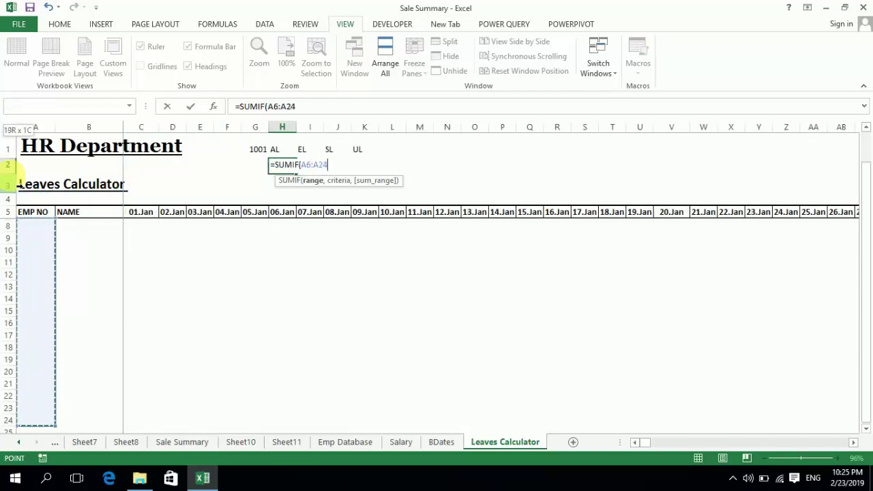
pyautogui.hotkey('shift', 'Down')
pyautogui.hotkey('shift', 'Down')
pyautogui.hotkey('shift', 'Down')
pyautogui.hotkey('shift', 'Down')
pyautogui.hotkey('shift', 'Down')
pyautogui.hotkey('shift', 'Down')
pyautogui.hotkey('shift', 'Down')
pyautogui.hotkey('shift', 'Down')
pyautogui.write(',')
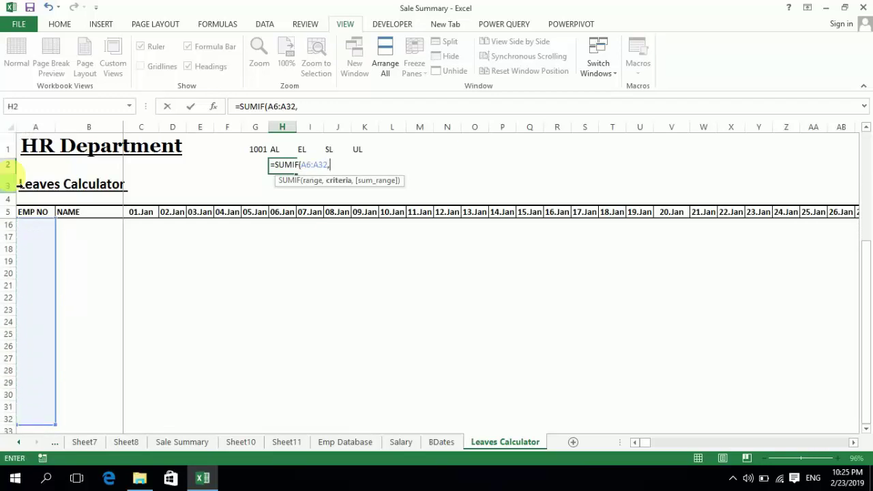
# Step: Use the employee number cell G1 as the criteria of the SUMIF formula
pyautogui.press('Up')
pyautogui.press('Right')
pyautogui.press('Left')
pyautogui.press('Left')
pyautogui.write(',')
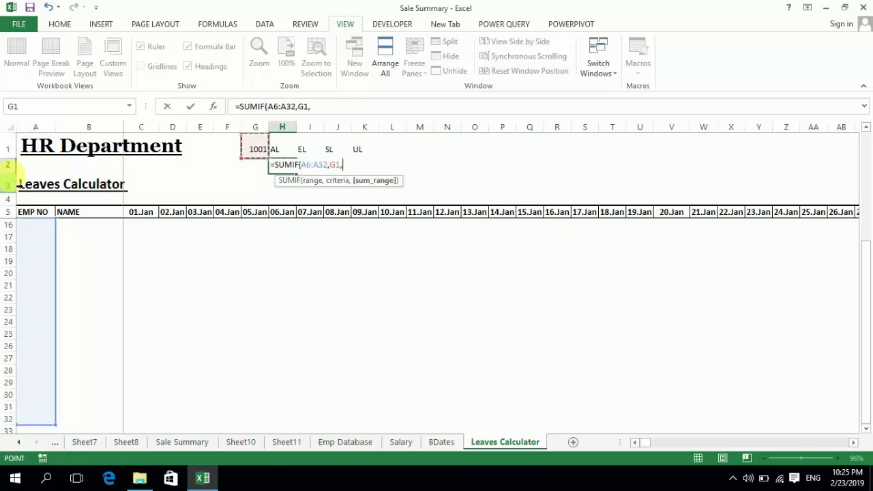
# Step: Set the SUMIF sum range to the AL totals in AI6:AI20 and complete the formula in H2
pyautogui.press('Right')
pyautogui.press('Right')
pyautogui.press('Right')
pyautogui.press('Right')
pyautogui.press('Right')
pyautogui.press('Right')
pyautogui.press('Right')
pyautogui.press('Right')
pyautogui.press('Right')
pyautogui.press('Right')
pyautogui.press('Right')
pyautogui.press('Right')
pyautogui.press('Right')
pyautogui.press('Right')
pyautogui.press('Right')
pyautogui.press('Right')
pyautogui.press('Right')
pyautogui.press('Right')
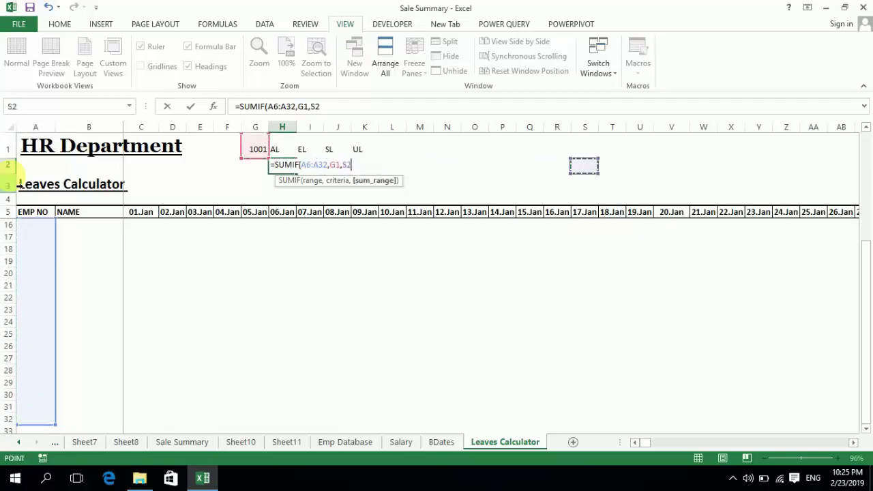
pyautogui.press('Right')
pyautogui.press('Right')
pyautogui.press('Right')
pyautogui.press('Right')
pyautogui.press('Right')
pyautogui.press('Right')
pyautogui.press('Right')
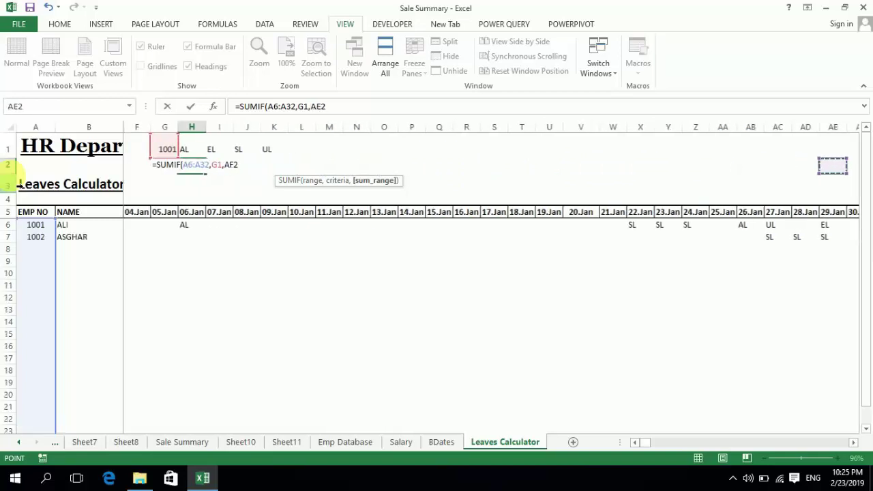
pyautogui.press('Right')
pyautogui.press('Right')
pyautogui.press('Right')
pyautogui.press('Down')
pyautogui.press('Down')
pyautogui.press('Down')
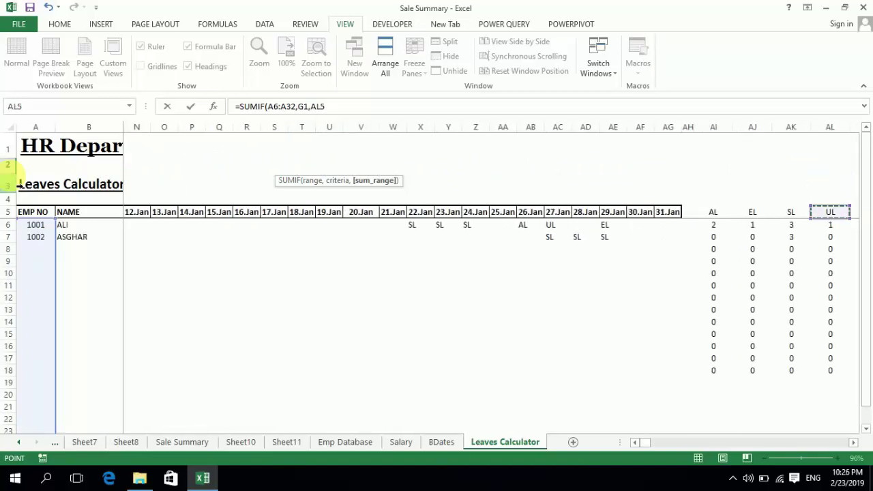
pyautogui.press('Down')
pyautogui.press('Left')
pyautogui.press('Left')
pyautogui.press('Left')
pyautogui.press('Left')
pyautogui.press('Left')
pyautogui.press('Right')
pyautogui.press('Right')
pyautogui.press('Right')
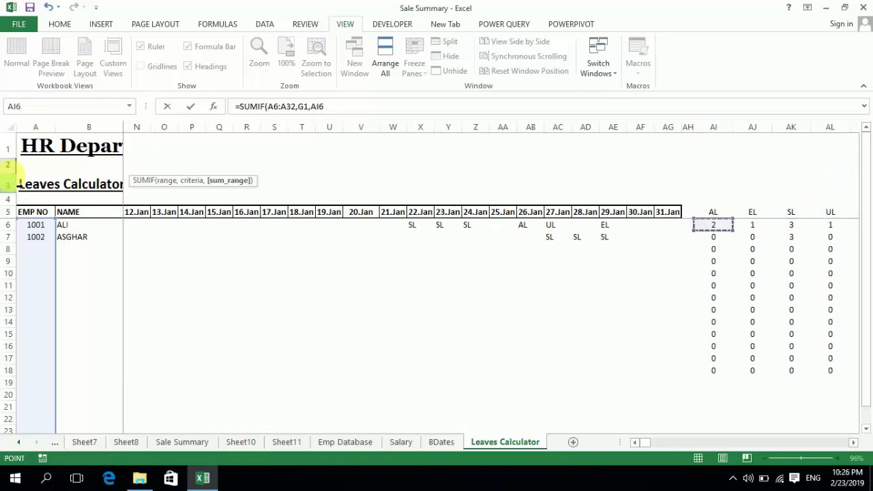
pyautogui.press('Left')
pyautogui.press('Left')
pyautogui.press('Right')
pyautogui.hotkey('shift', 'Down')
pyautogui.hotkey('shift', 'Down')
pyautogui.hotkey('shift', 'Down')
pyautogui.hotkey('shift', 'Down')
pyautogui.hotkey('shift', 'Down')
pyautogui.hotkey('shift', 'Down')
pyautogui.hotkey('shift', 'Down')
pyautogui.hotkey('shift', 'Down')
pyautogui.hotkey('shift', 'Down')
pyautogui.hotkey('shift', 'Down')
pyautogui.hotkey('shift', 'Down')
pyautogui.hotkey('shift', 'Down')
pyautogui.hotkey('shift', 'Down')
pyautogui.hotkey('shift', 'Down')
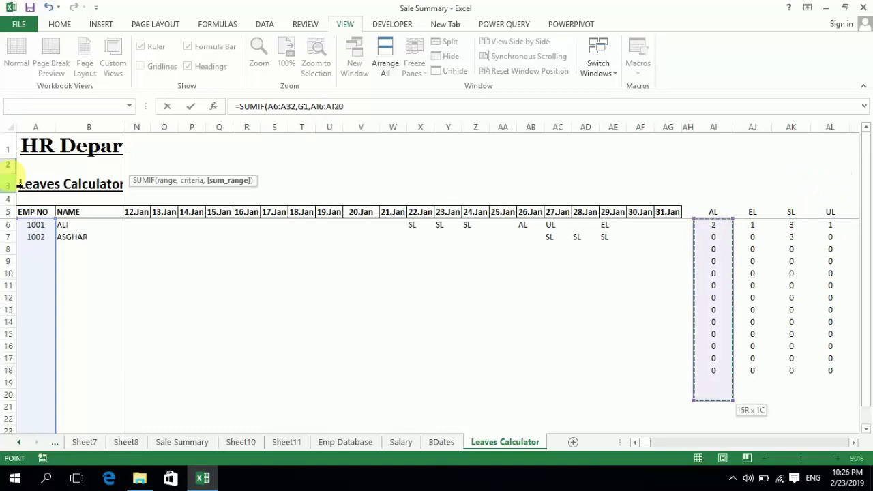
pyautogui.press('Return')
pyautogui.press('Up')
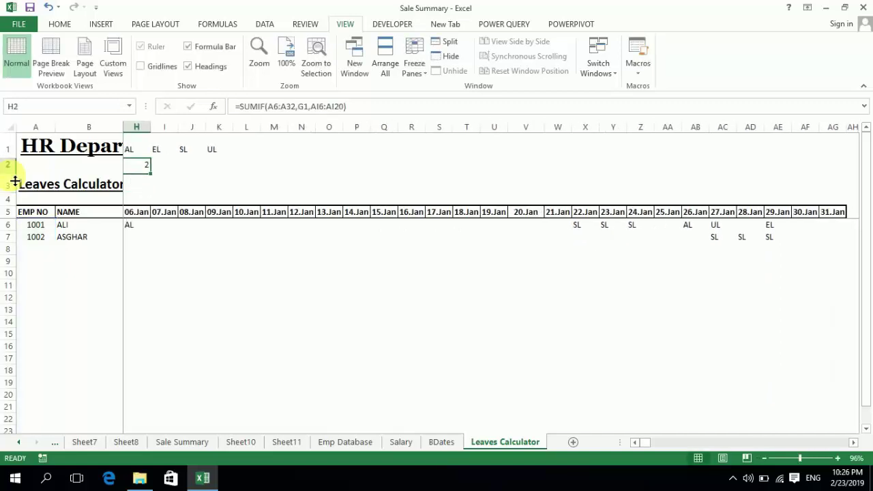
# Step: Record AL leave for the first listed employee on 10.Jan in cell L6
pyautogui.press('Left')
pyautogui.press('Left')
pyautogui.press('Left')
pyautogui.press('Left')
pyautogui.press('Left')
pyautogui.press('Right')
pyautogui.press('Right')
pyautogui.press('Right')
pyautogui.press('Right')
pyautogui.press('Right')
pyautogui.press('Right')
pyautogui.press('Right')
pyautogui.press('Right')
pyautogui.press('Right')
pyautogui.press('Right')
pyautogui.press('Right')
pyautogui.press('Right')
pyautogui.press('Right')
pyautogui.press('Right')
pyautogui.press('Right')
pyautogui.press('Right')
pyautogui.press('Right')
pyautogui.press('Right')
pyautogui.press('Right')
pyautogui.press('Right')
pyautogui.press('Right')
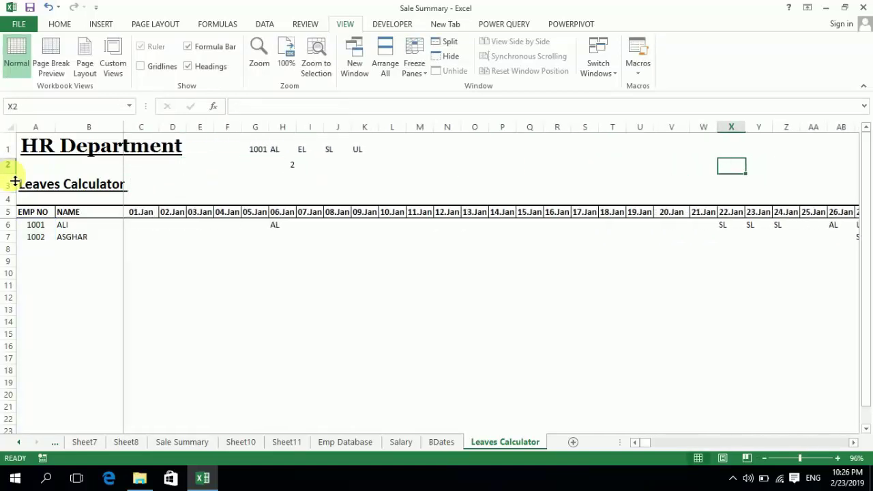
pyautogui.press('Down')
pyautogui.press('Down')
pyautogui.press('Left')
pyautogui.press('Left')
pyautogui.press('Left')
pyautogui.press('Left')
pyautogui.press('Left')
pyautogui.press('Left')
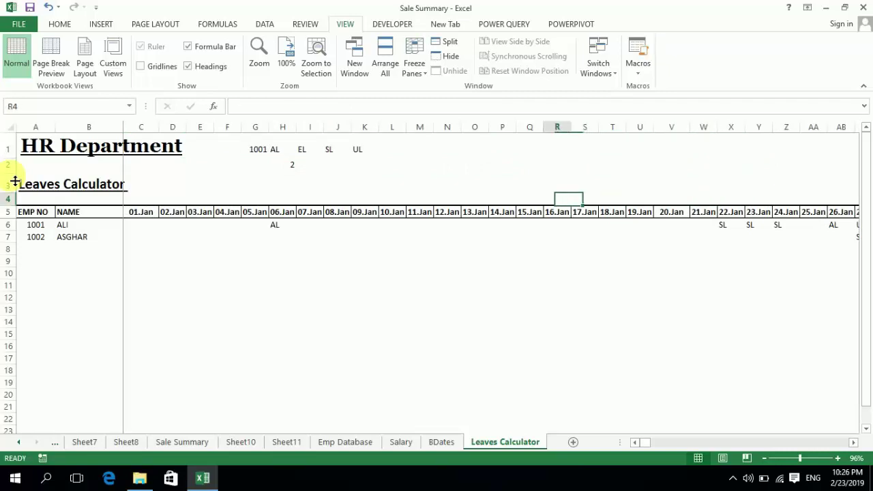
pyautogui.press('Down')
pyautogui.press('Left')
pyautogui.press('Left')
pyautogui.press('Left')
pyautogui.press('Left')
pyautogui.press('Left')
pyautogui.press('Left')
pyautogui.press('Down')
pyautogui.press('Down')
pyautogui.press('Up')
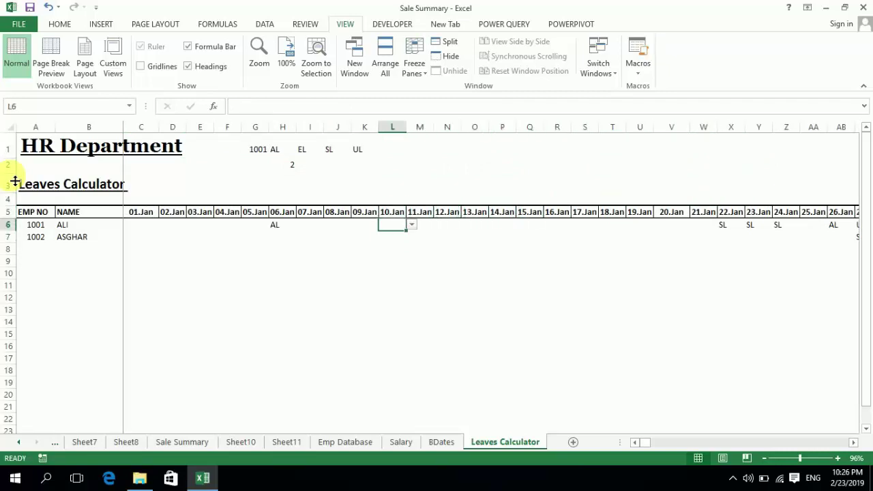
pyautogui.write('AL')
pyautogui.press('Up')
pyautogui.press('Left')
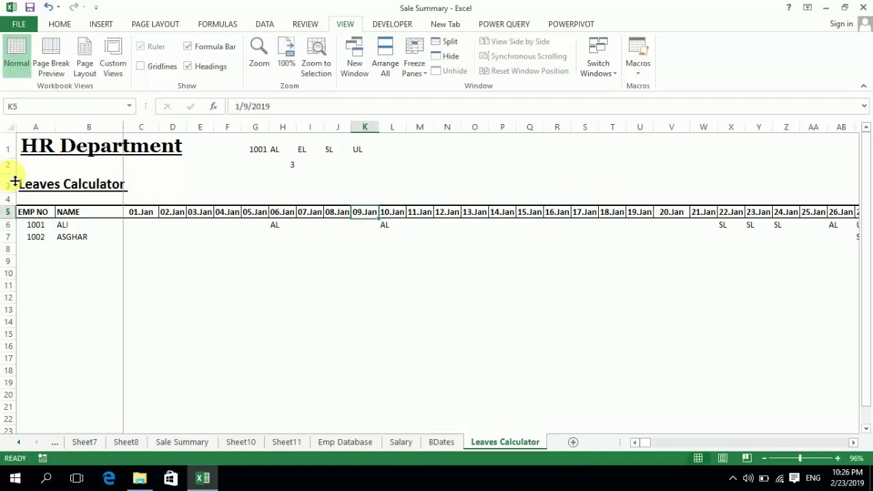
# Step: Make the employee number range in H2's SUMIF formula absolute as $A$6:$A$32
pyautogui.press('Up')
pyautogui.press('Up')
pyautogui.press('Up')
pyautogui.press('Left')
pyautogui.press('Left')
pyautogui.press('Left')
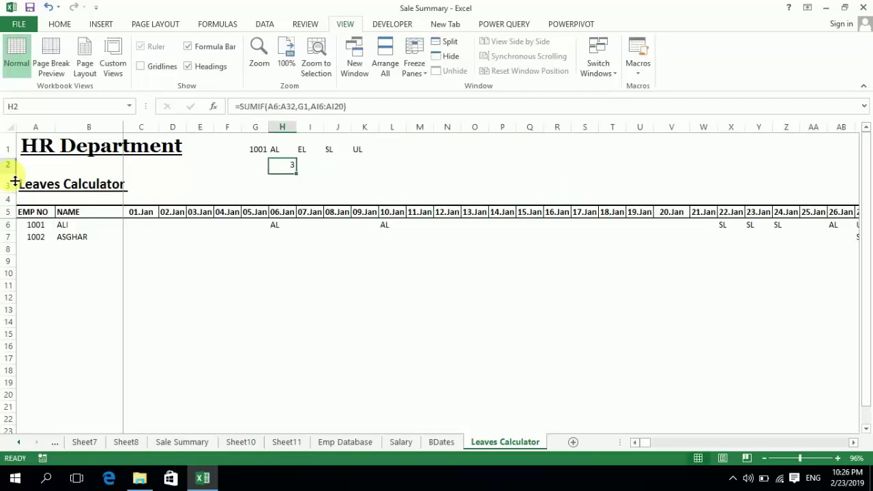
pyautogui.press('F2')
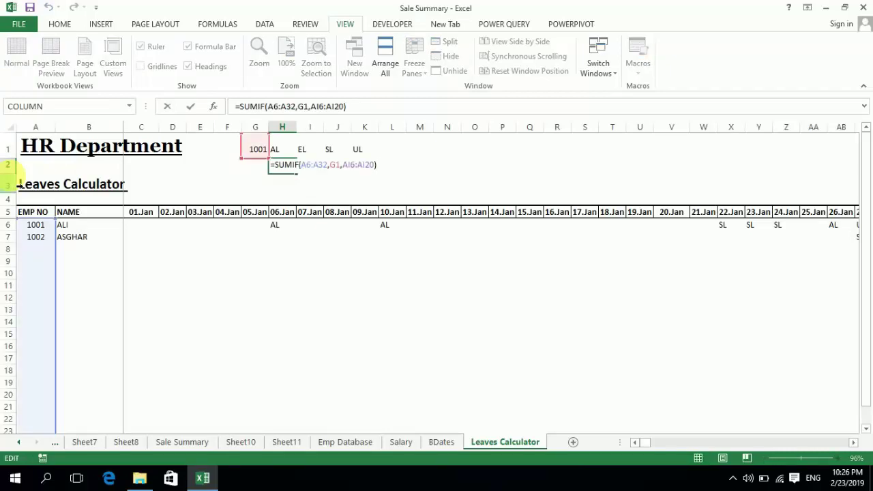
pyautogui.press('Left')
pyautogui.press('Left')
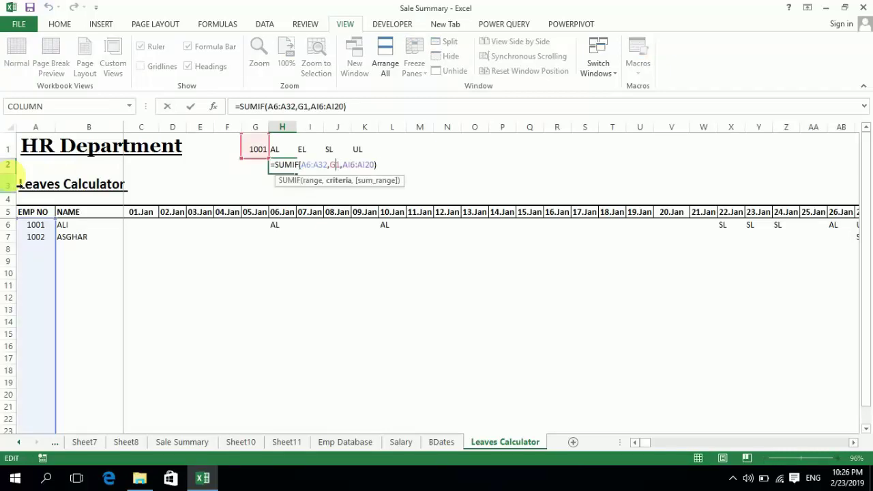
pyautogui.press('Left')
pyautogui.press('Left')
pyautogui.press('Left')
pyautogui.press('F4')
pyautogui.press('F4')
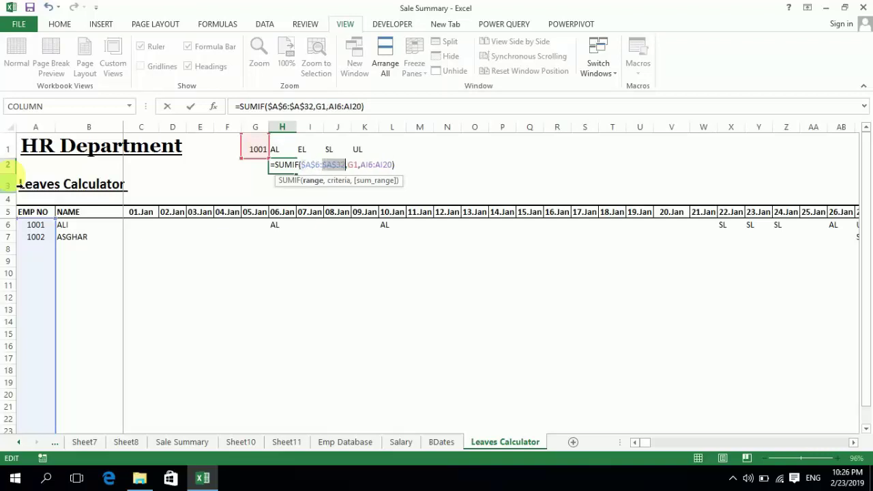
# Step: Make the SUMIF criteria absolute as $G$1, keep the sum range relative, and complete the formula in H2
pyautogui.press('Right')
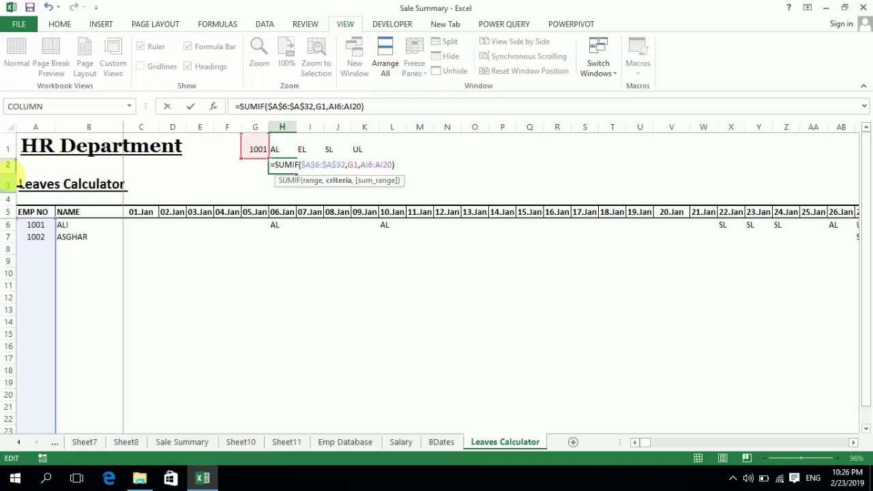
pyautogui.press('F4')
pyautogui.press('Right')
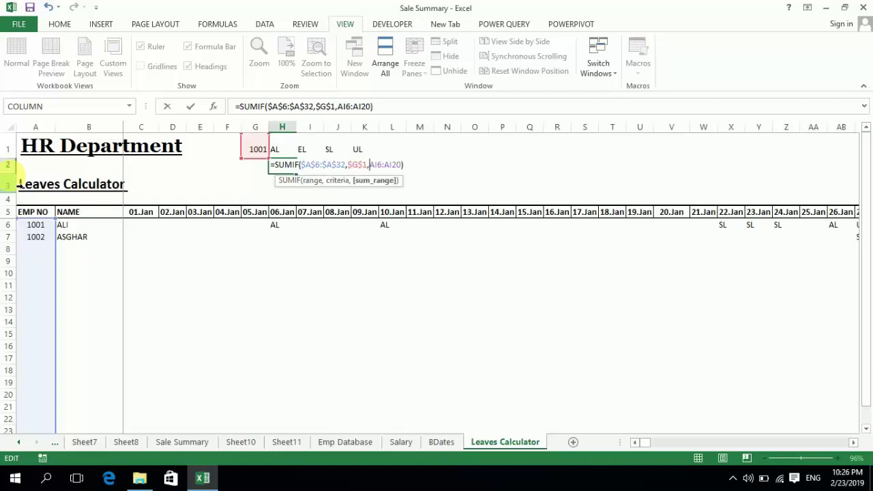
pyautogui.press('Return')
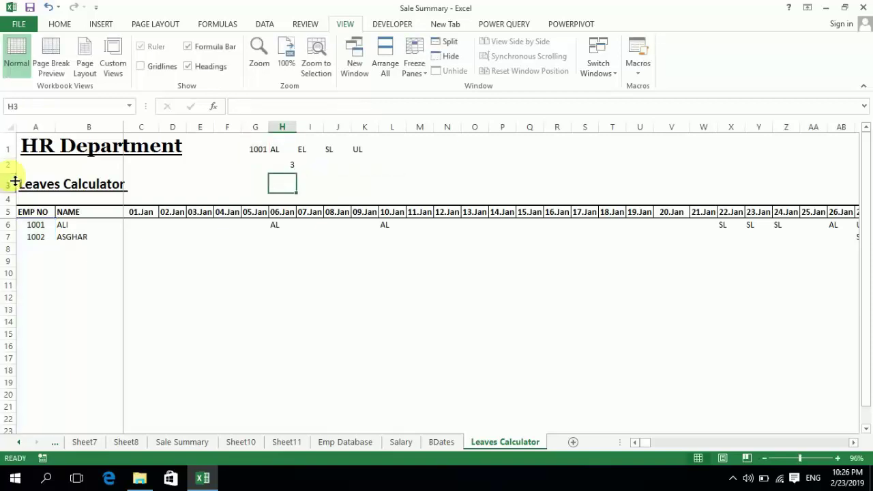
# Step: Copy the SUMIF formula from H2 to I2:K2 for the EL, SL and UL totals
pyautogui.press('Up')
pyautogui.hotkey('ctrl', 'c')
pyautogui.press('Right')
pyautogui.hotkey('shift', 'Right')
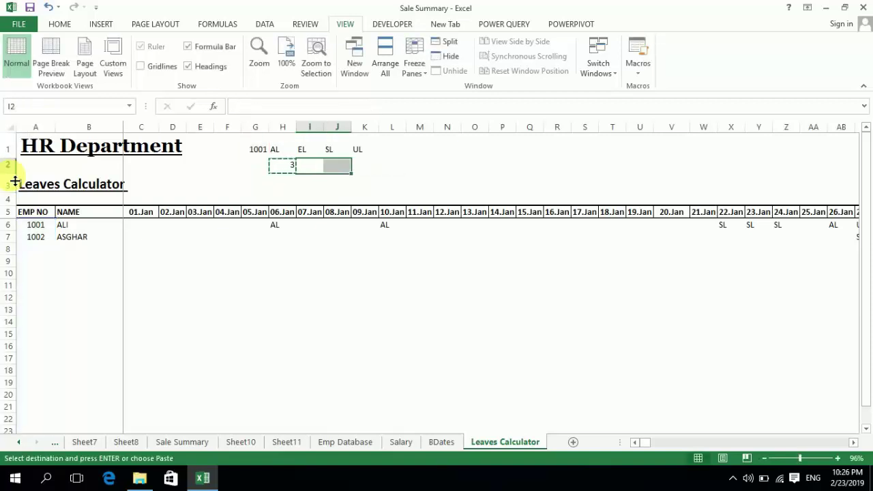
pyautogui.hotkey('shift', 'Right')
pyautogui.press('Return')
# Step: Compare the copied summary results with the AL, EL, SL and UL totals in columns AI to AL
pyautogui.press('Right')
pyautogui.press('Right')
pyautogui.press('Right')
pyautogui.press('Right')
pyautogui.press('Right')
pyautogui.press('Right')
pyautogui.press('Right')
pyautogui.press('Right')
pyautogui.press('Right')
pyautogui.press('Right')
pyautogui.press('Right')
pyautogui.press('Right')
pyautogui.press('Right')
pyautogui.press('Right')
pyautogui.press('Right')
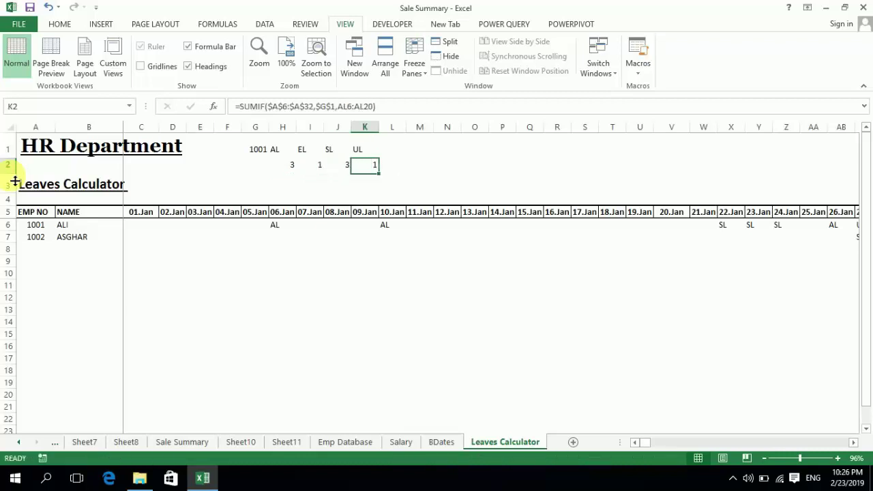
pyautogui.press('Right')
pyautogui.press('Right')
pyautogui.press('Right')
pyautogui.press('Right')
pyautogui.press('Right')
pyautogui.press('Right')
pyautogui.press('Right')
pyautogui.press('Right')
pyautogui.press('Right')
pyautogui.press('Right')
pyautogui.press('Right')
pyautogui.press('Right')
pyautogui.press('Right')
pyautogui.press('Right')
pyautogui.press('Right')
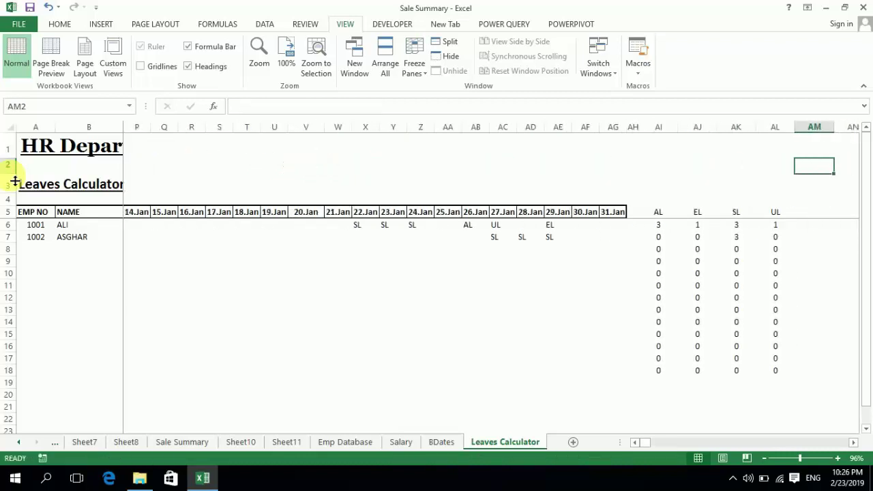
pyautogui.press('Left')
pyautogui.press('Left')
pyautogui.press('Down')
pyautogui.press('Down')
pyautogui.press('Down')
pyautogui.press('Down')
pyautogui.press('Left')
pyautogui.press('Left')
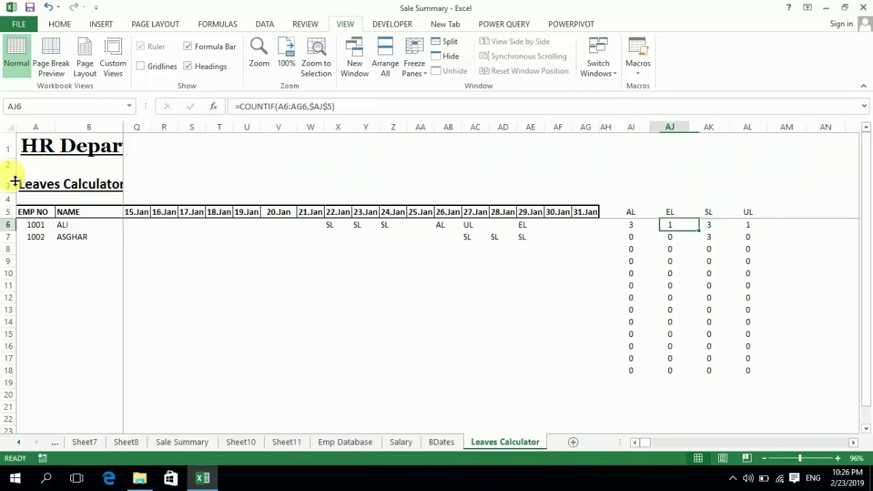
# Step: Change the lookup employee number in G1 to that of the second listed employee
pyautogui.press('Up')
pyautogui.press('Up')
pyautogui.press('Up')
pyautogui.hotkey('ctrl', 'Left')
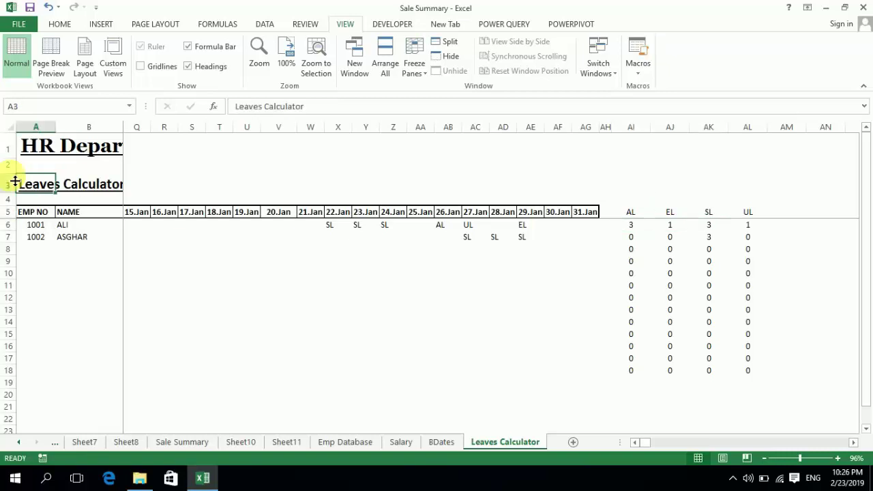
pyautogui.press('Right')
pyautogui.press('Right')
pyautogui.press('Right')
pyautogui.press('Up')
pyautogui.press('Right')
pyautogui.press('Right')
pyautogui.press('Right')
pyautogui.press('Right')
pyautogui.press('Up')
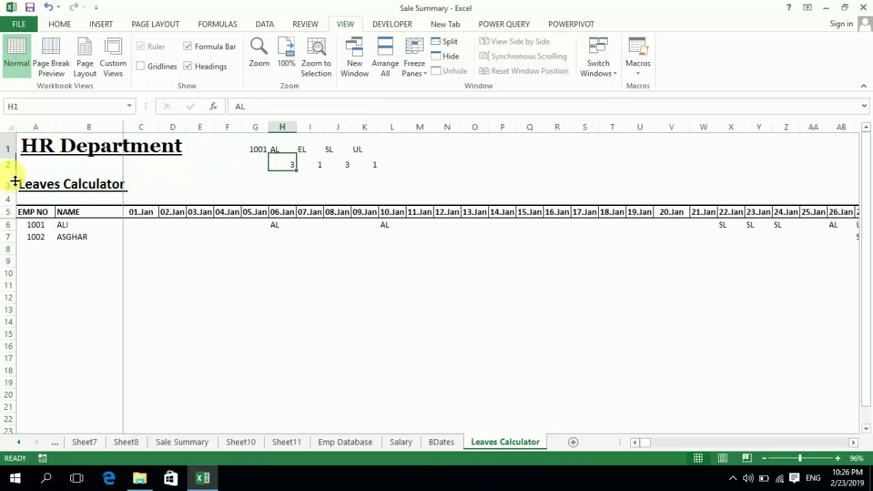
pyautogui.press('Left')
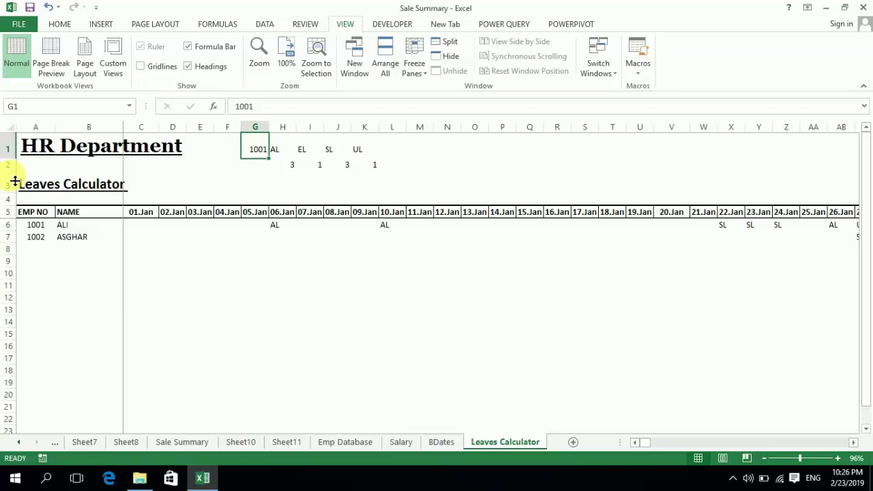
pyautogui.write('10')
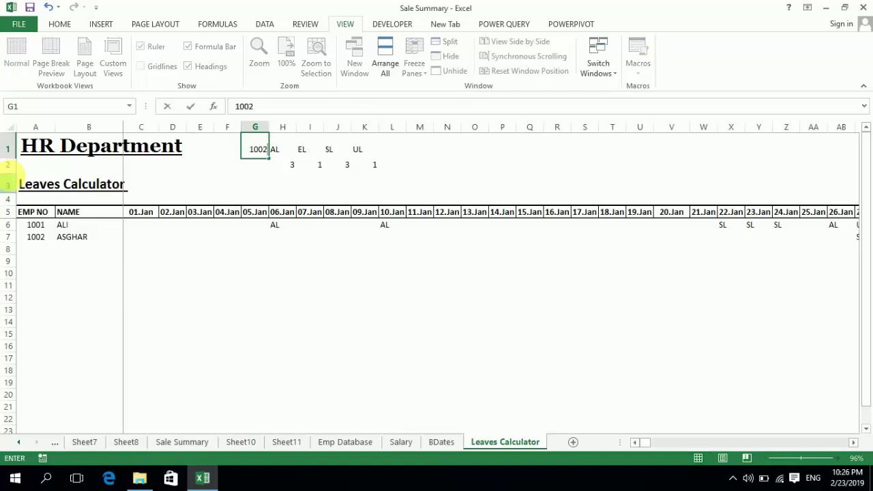
pyautogui.write('02')
pyautogui.press('Return')
# Step: Bold the leave type headings in H1:K1 and apply all borders to the summary block H1:K2
pyautogui.press('Up')
pyautogui.press('Right')
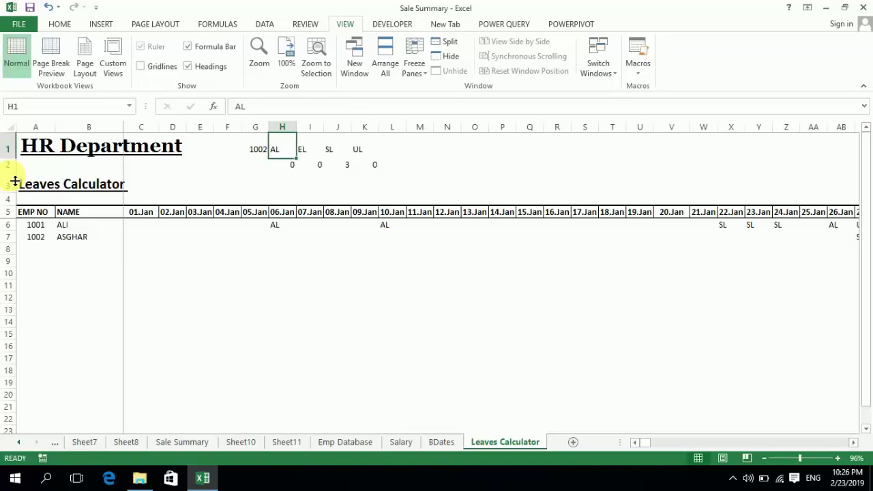
pyautogui.hotkey('shift', 'Right')
pyautogui.hotkey('shift', 'Right')
pyautogui.hotkey('shift', 'Right')
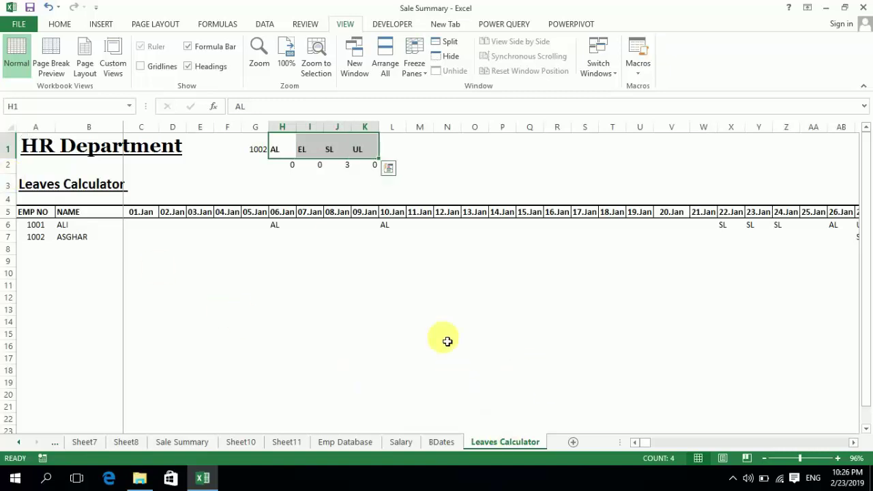
pyautogui.hotkey('shift', 'Down')
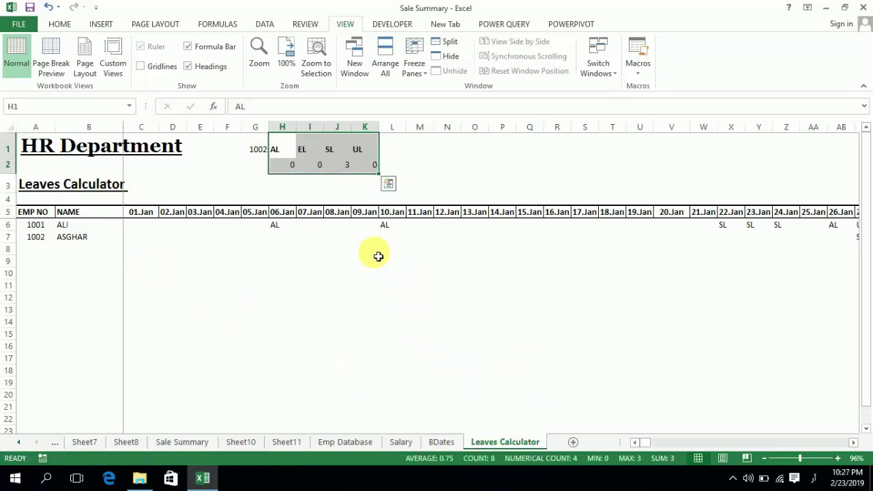
pyautogui.hotkey('alt', 'h')
pyautogui.press('b')
pyautogui.press('a')
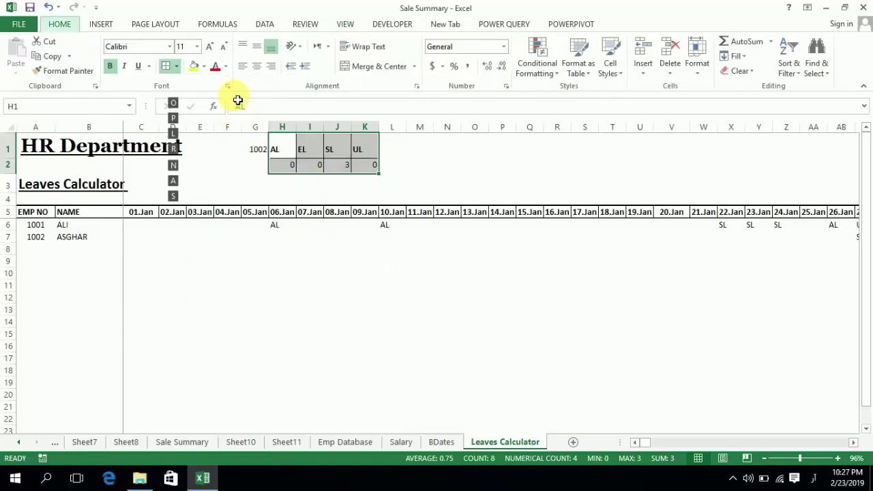
# Step: Center the summary block H1:K2 vertically and horizontally and enlarge its font by two sizes
pyautogui.click(258, 46)
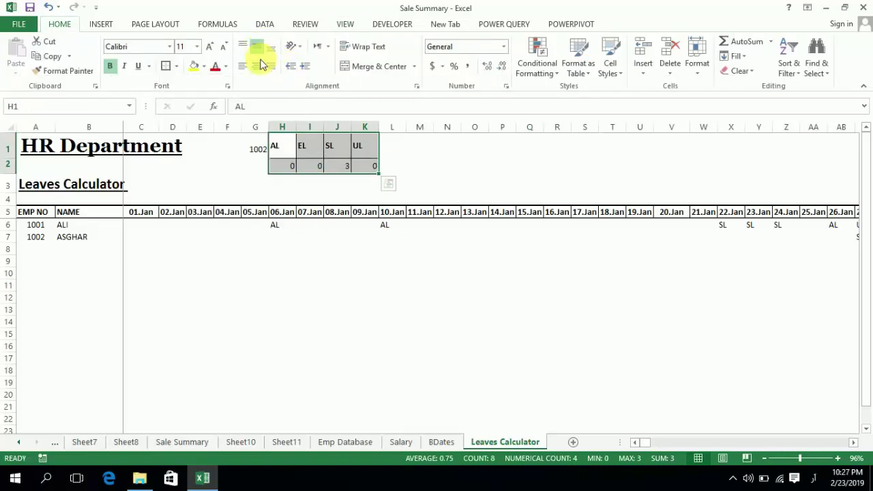
pyautogui.click(259, 64)
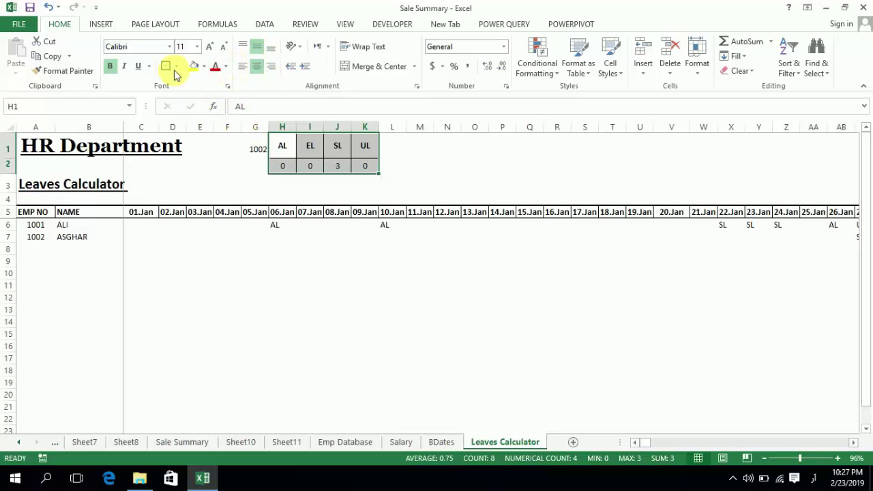
pyautogui.click(211, 53)
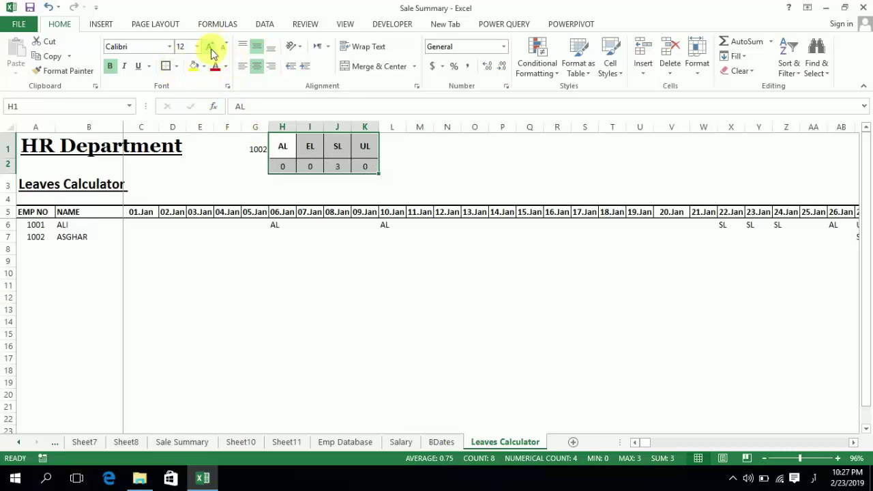
pyautogui.click(211, 53)
# Step: Set the font size of the employee number in G1 to 14 and give the cell a light gray fill
pyautogui.press('Left')
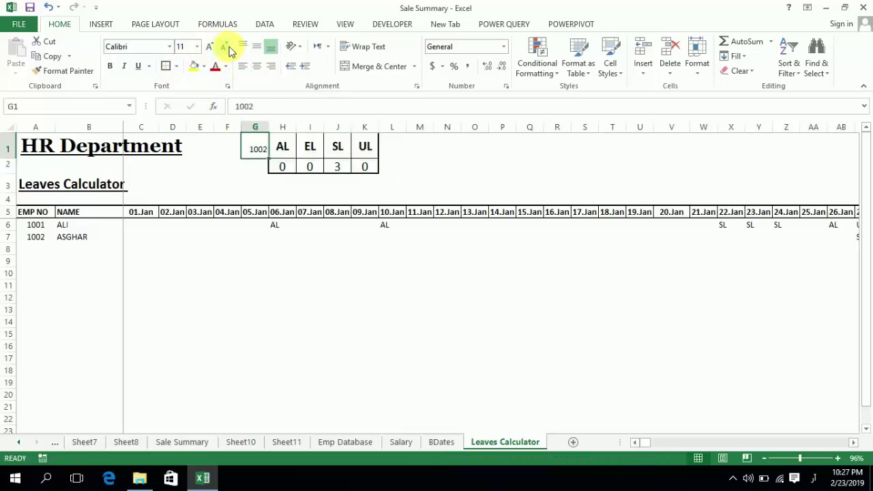
pyautogui.click(212, 53)
pyautogui.click(211, 52)
pyautogui.click(213, 51)
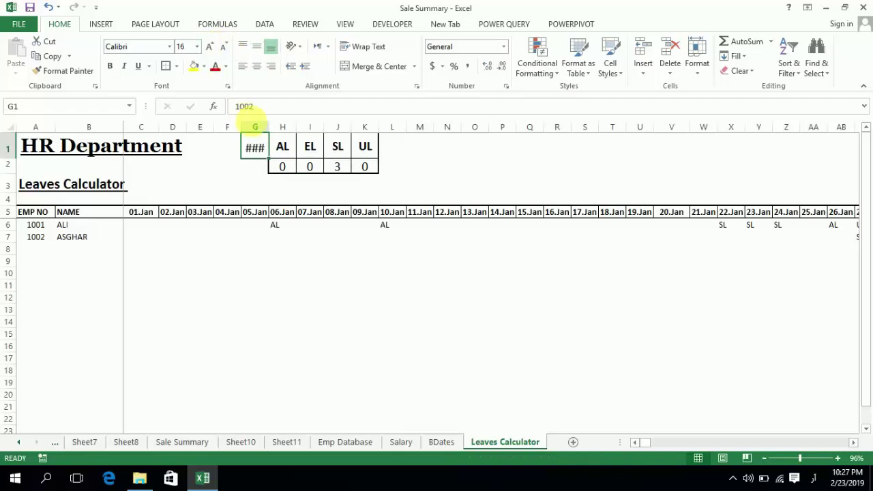
pyautogui.click(224, 48)
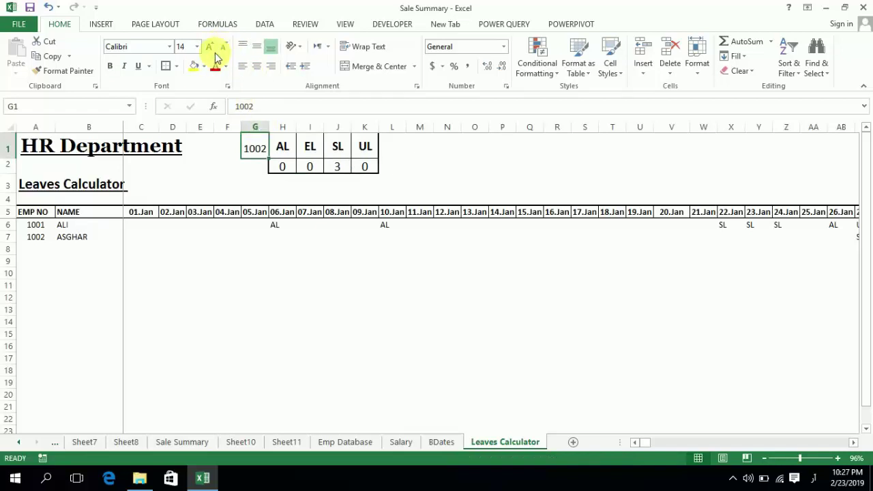
pyautogui.click(203, 66)
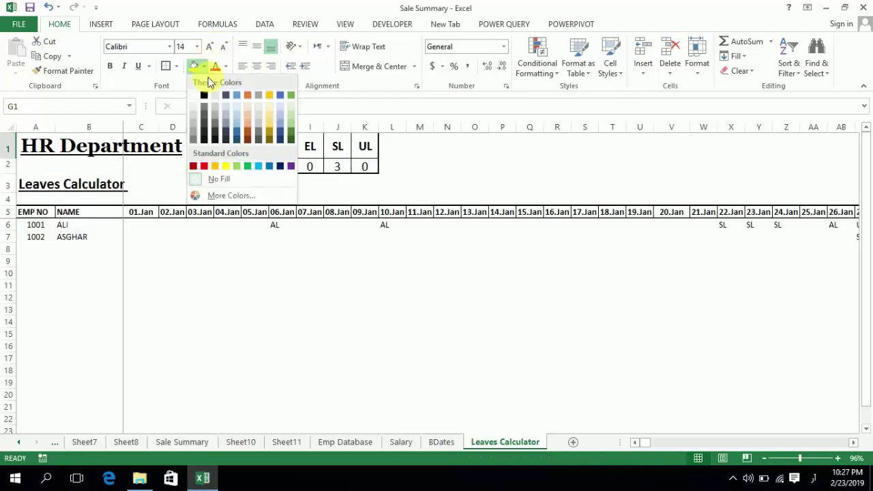
pyautogui.click(259, 108)
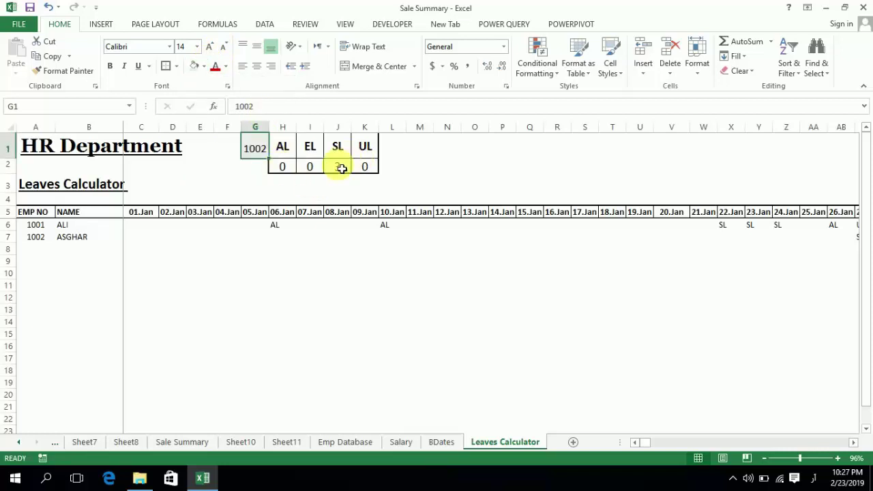
pyautogui.press('Left')
pyautogui.press('Down')
pyautogui.press('Down')
pyautogui.press('Up')
pyautogui.press('Up')
pyautogui.press('Right')
pyautogui.press('Down')
pyautogui.press('Down')
pyautogui.press('Up')
pyautogui.press('Up')
pyautogui.press('Down')
pyautogui.press('Down')
pyautogui.press('Down')
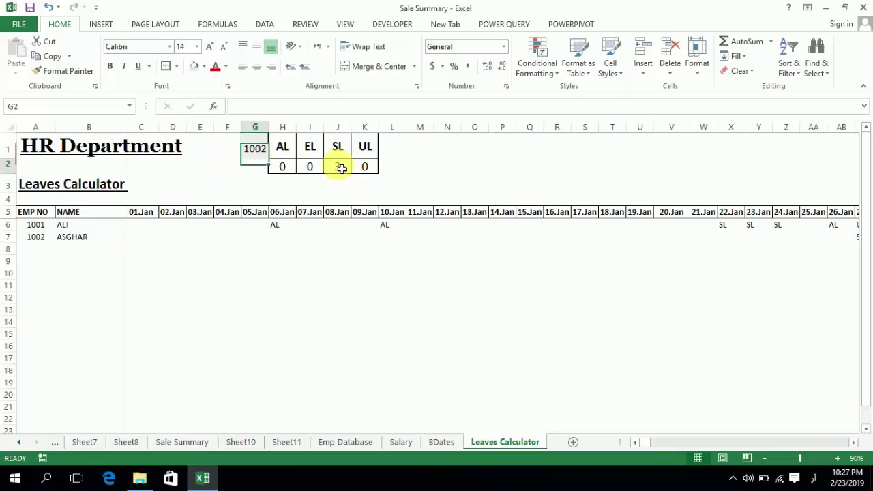
pyautogui.press('Up')
pyautogui.press('Up')
pyautogui.press('Up')
pyautogui.press('Down')
pyautogui.press('Down')
pyautogui.press('Down')
pyautogui.press('Up')
pyautogui.press('Up')
pyautogui.press('Up')
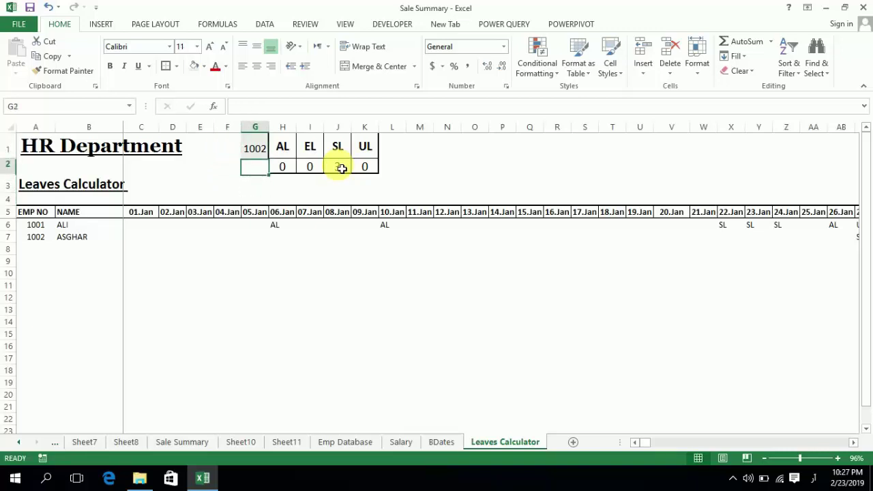
pyautogui.press('Down')
pyautogui.press('Down')
pyautogui.press('Down')
pyautogui.press('Up')
pyautogui.press('Up')
pyautogui.press('Up')
pyautogui.press('Down')
pyautogui.press('Down')
pyautogui.press('Up')
pyautogui.press('Up')
pyautogui.press('Down')
pyautogui.press('Down')
pyautogui.press('Down')
pyautogui.press('Down')
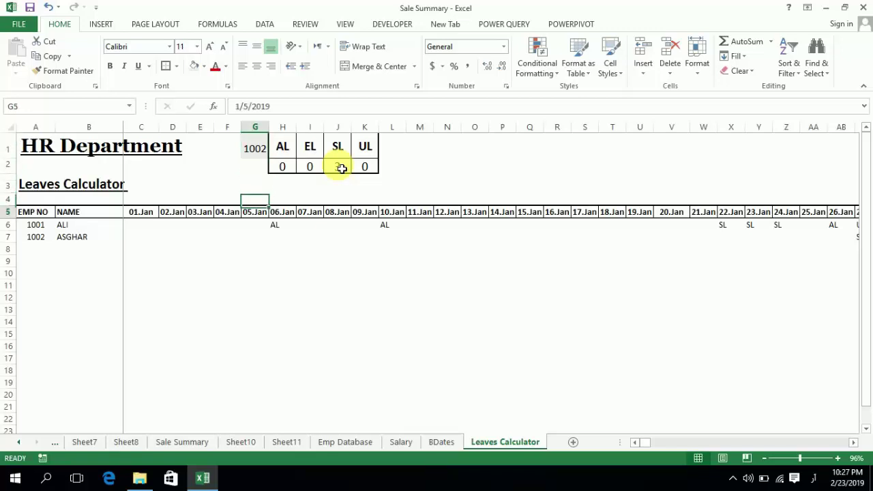
pyautogui.press('Down')
pyautogui.press('Down')
pyautogui.press('Down')
pyautogui.press('Down')
pyautogui.press('Down')
pyautogui.press('Left')
pyautogui.press('Left')
pyautogui.press('Left')
pyautogui.press('Left')
pyautogui.press('Left')
pyautogui.press('Left')
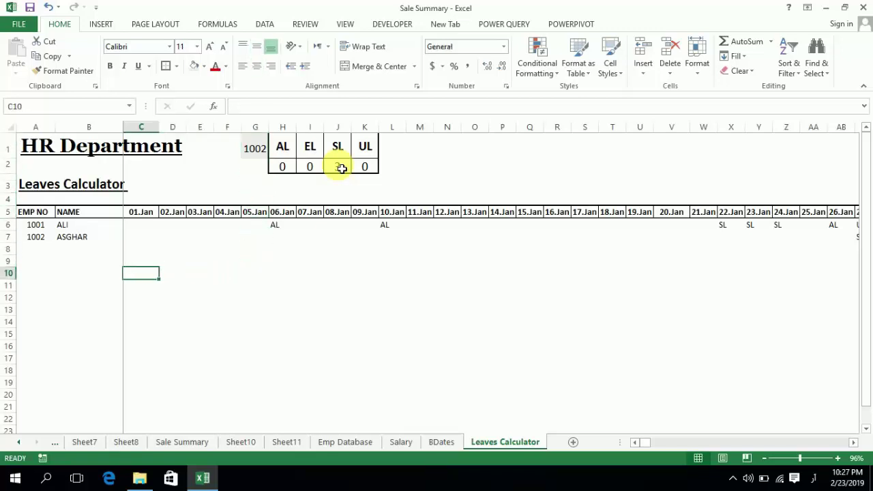
pyautogui.press('Right')
pyautogui.press('Right')
pyautogui.press('Right')
pyautogui.press('Right')
pyautogui.press('Left')
pyautogui.press('Left')
pyautogui.press('Left')
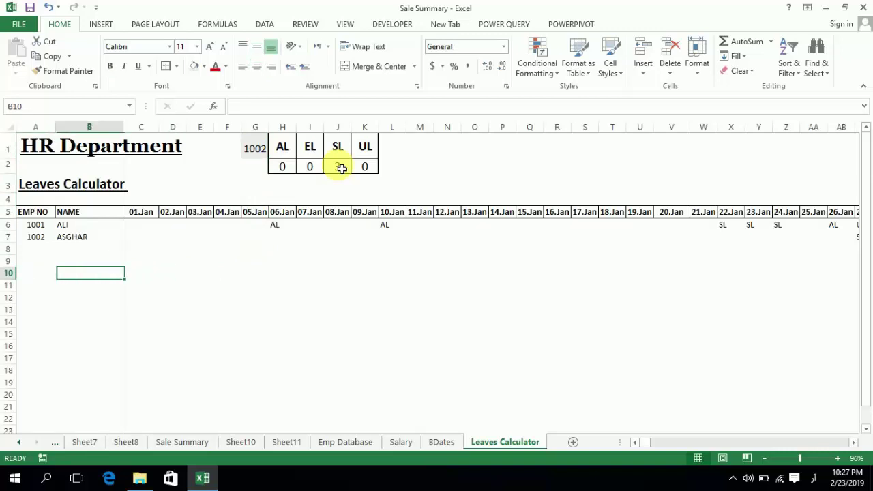
pyautogui.press('Left')
pyautogui.press('Up')
pyautogui.press('Up')
pyautogui.press('Up')
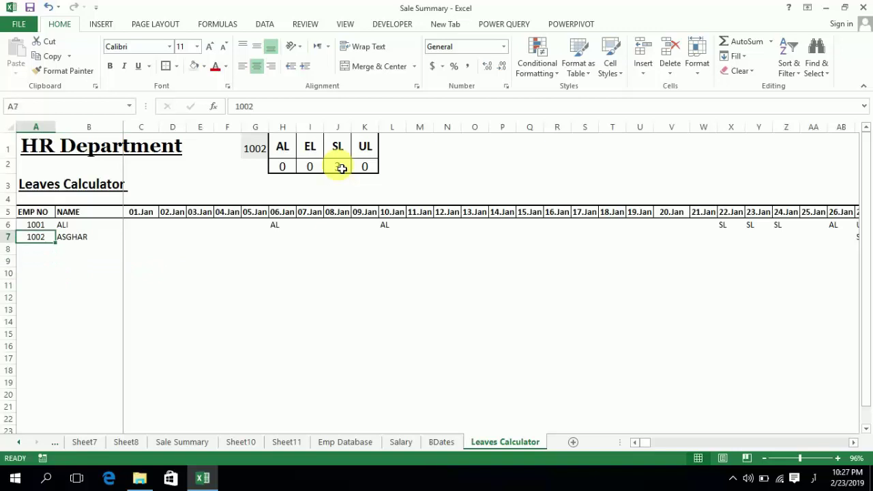
pyautogui.press('Right')
pyautogui.press('Up')
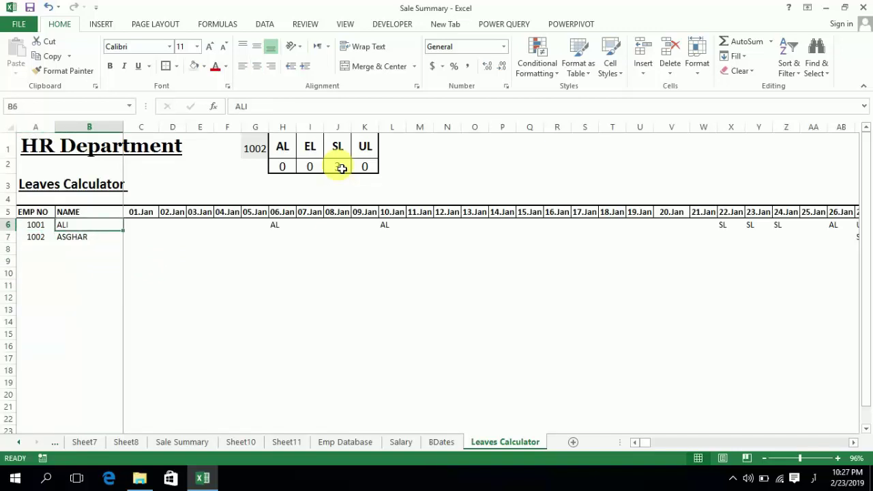
pyautogui.press('Up')
pyautogui.press('Right')
pyautogui.press('Right')
pyautogui.press('Left')
pyautogui.press('Left')
pyautogui.press('Right')
pyautogui.press('Right')
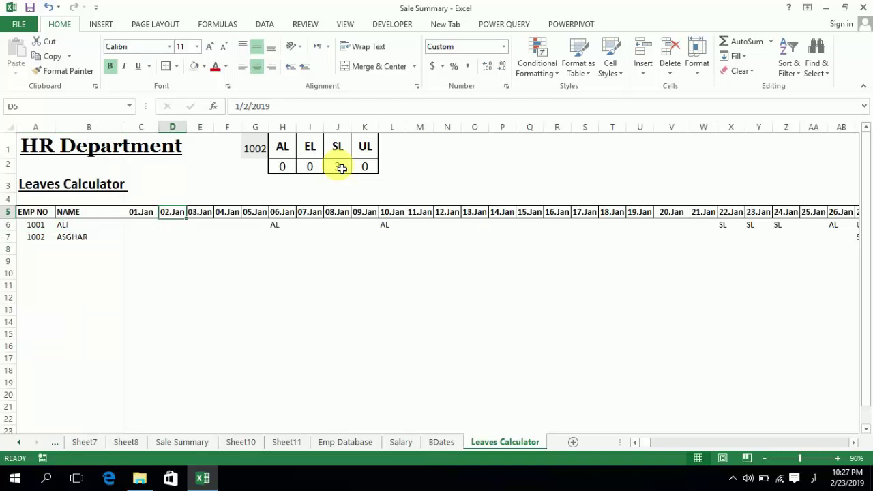
pyautogui.press('Left')
pyautogui.press('Left')
pyautogui.press('Right')
pyautogui.press('Right')
pyautogui.press('Left')
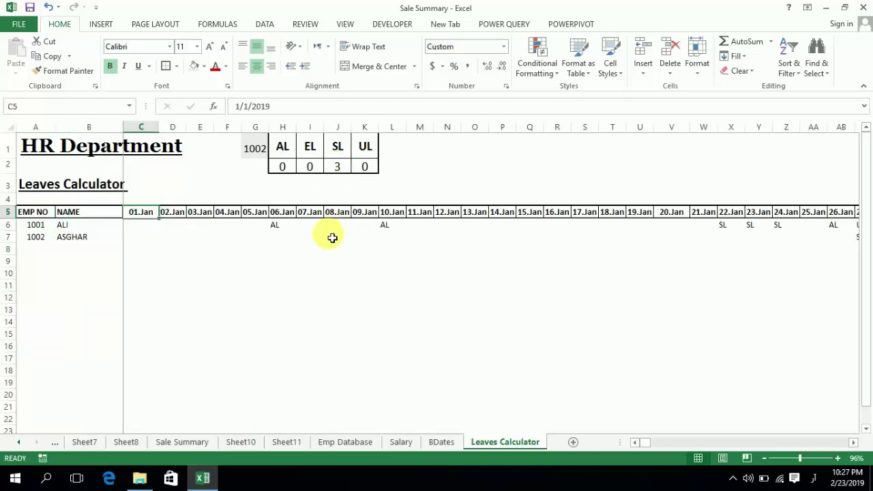
pyautogui.click(172, 266)
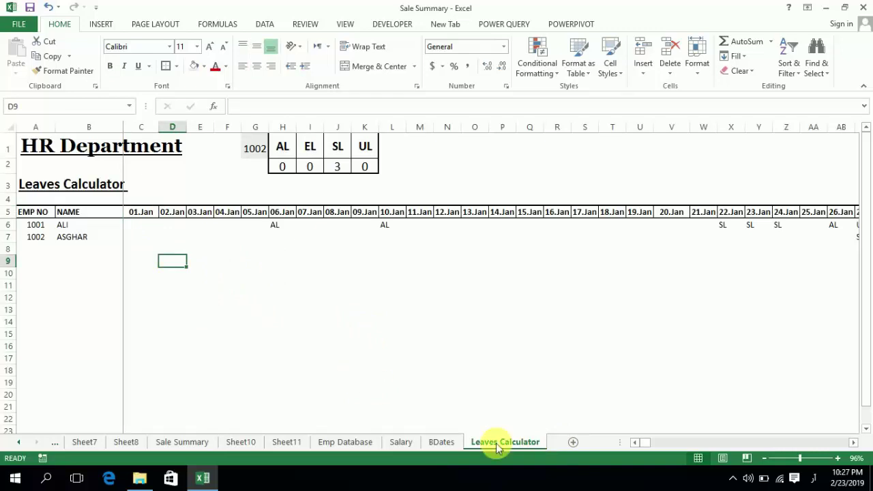
# Step: Add a new worksheet after the Leaves Calculator sheet and select its cell B2
pyautogui.click(574, 444)
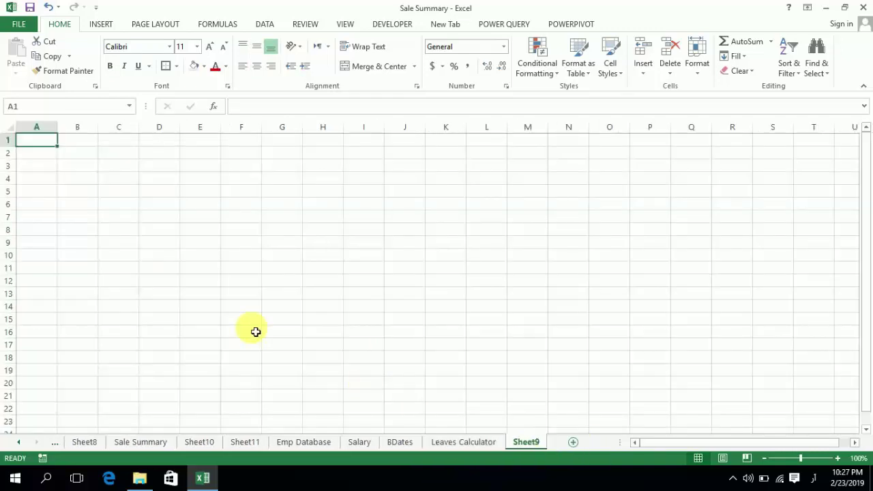
pyautogui.press('Right')
pyautogui.press('Down')
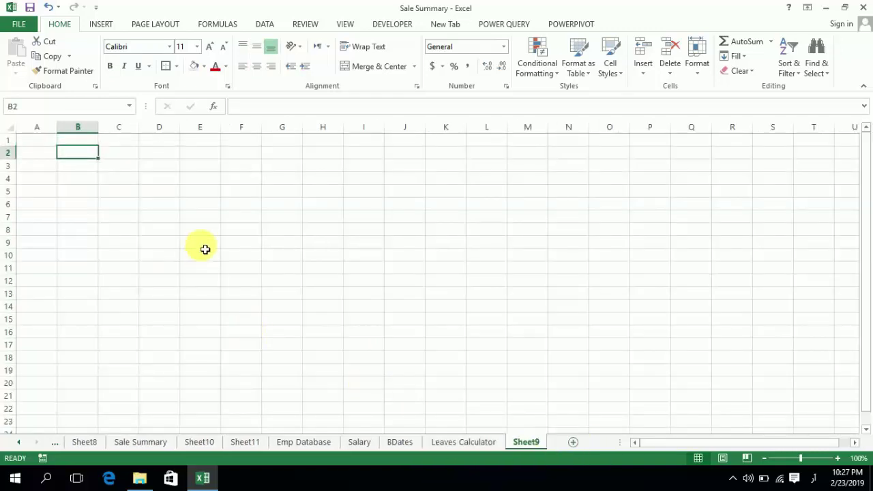
# Step: Copy the EMP NO and NAME columns with both employee rows, A5:B7, from the Leaves Calculator sheet
pyautogui.click(454, 442)
pyautogui.press('Left')
pyautogui.press('Left')
pyautogui.press('Up')
pyautogui.press('Up')
pyautogui.press('Up')
pyautogui.press('Up')
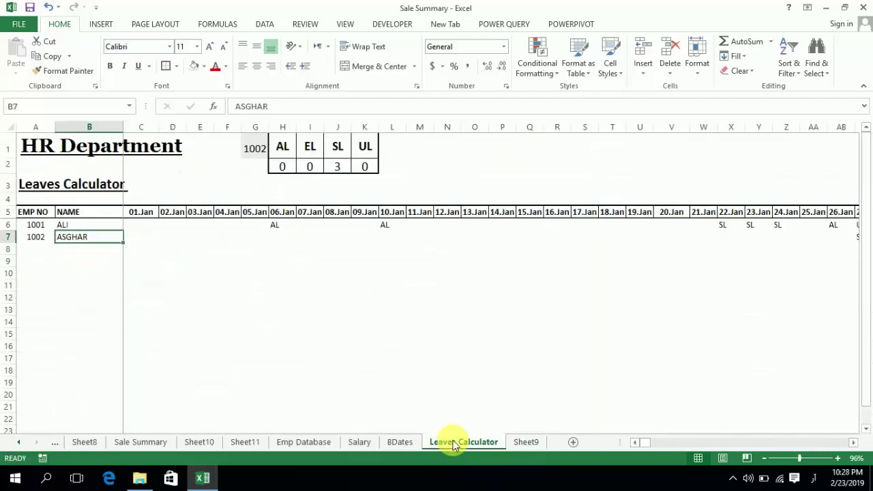
pyautogui.press('Left')
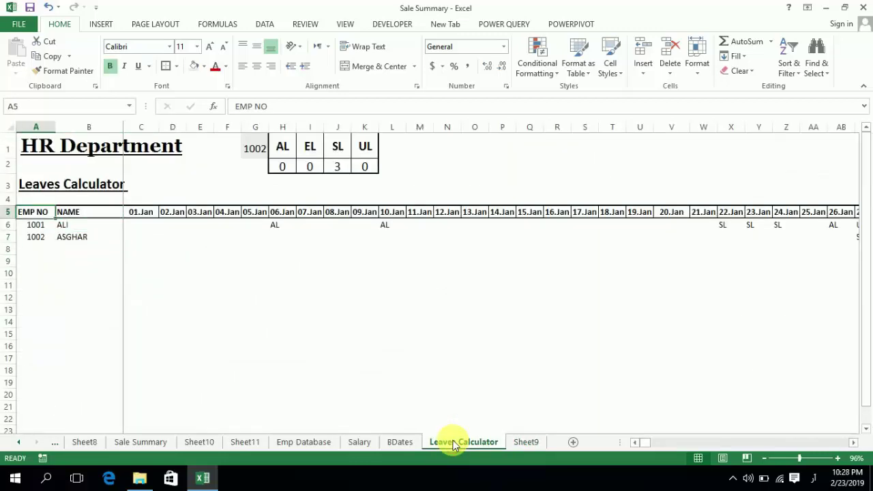
pyautogui.hotkey('shift', 'Right')
pyautogui.hotkey('shift', 'Down')
pyautogui.hotkey('shift', 'Down')
pyautogui.hotkey('ctrl', 'c')
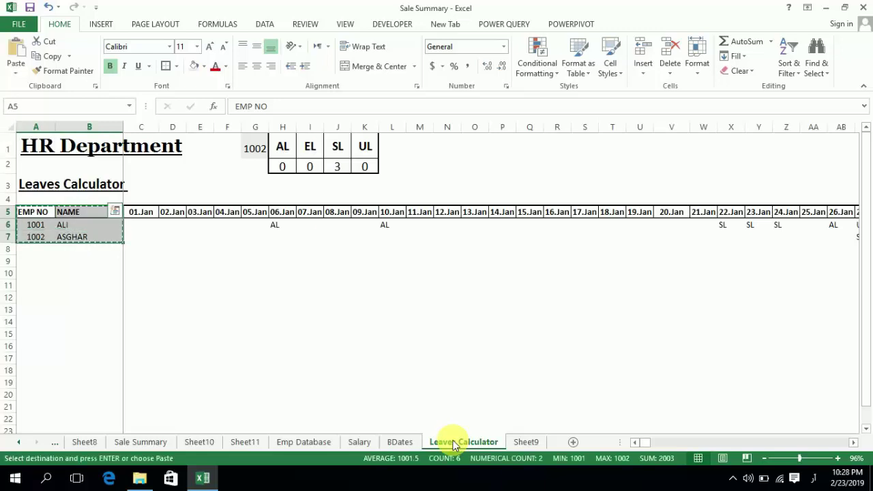
# Step: Zoom Sheet9 to 120% and paste the copied employee list at B2
pyautogui.click(519, 446)
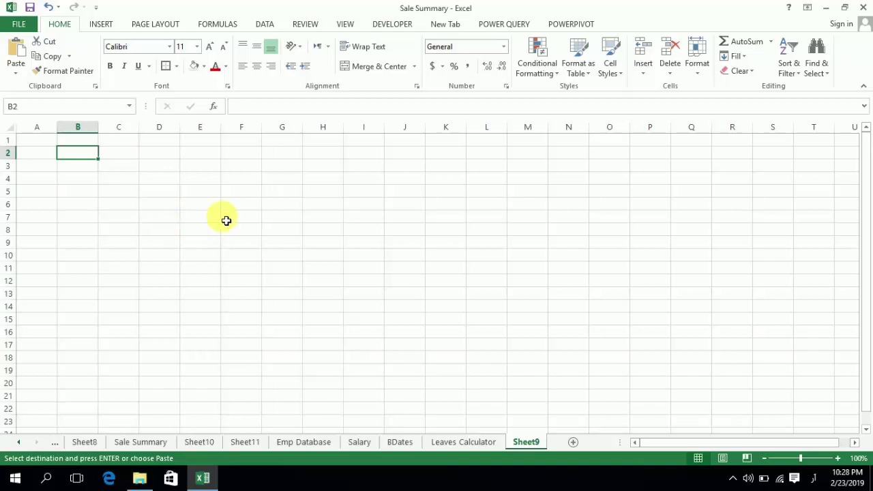
pyautogui.click(839, 459)
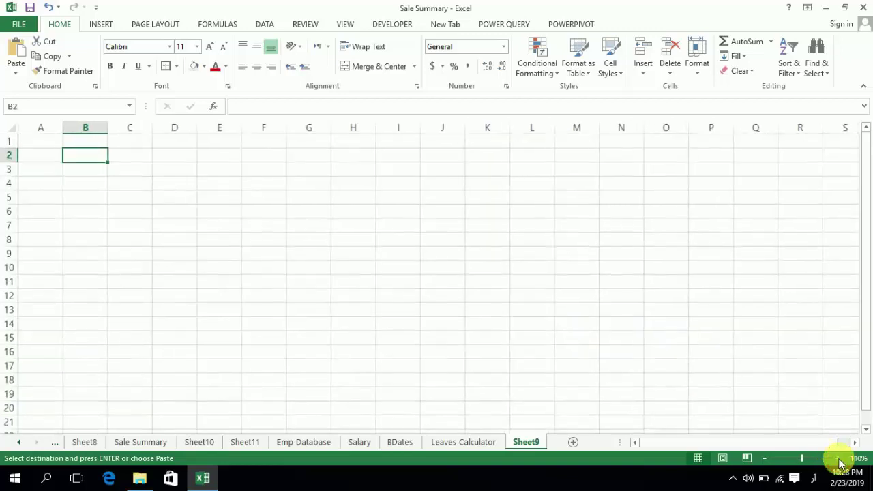
pyautogui.click(839, 458)
pyautogui.hotkey('ctrl', 'v')
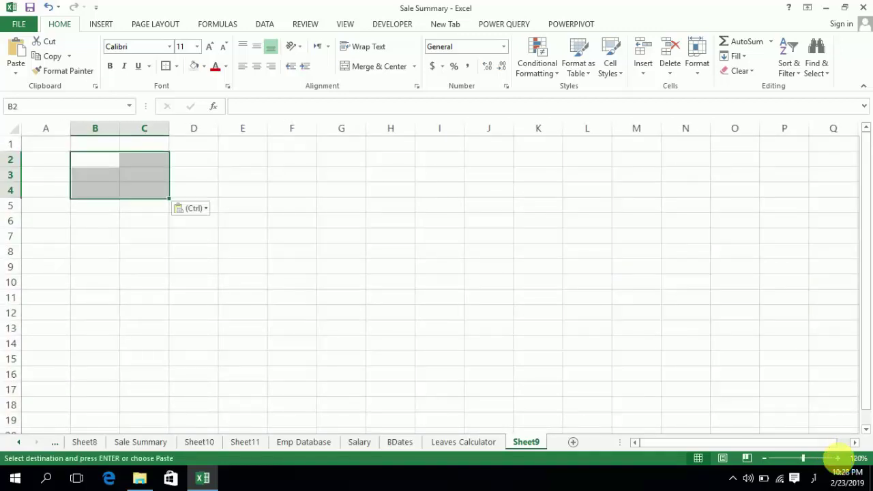
# Step: Switch the keyboard language to English (United States) and enter the heading DATE in D2
pyautogui.press('Right')
pyautogui.press('Right')
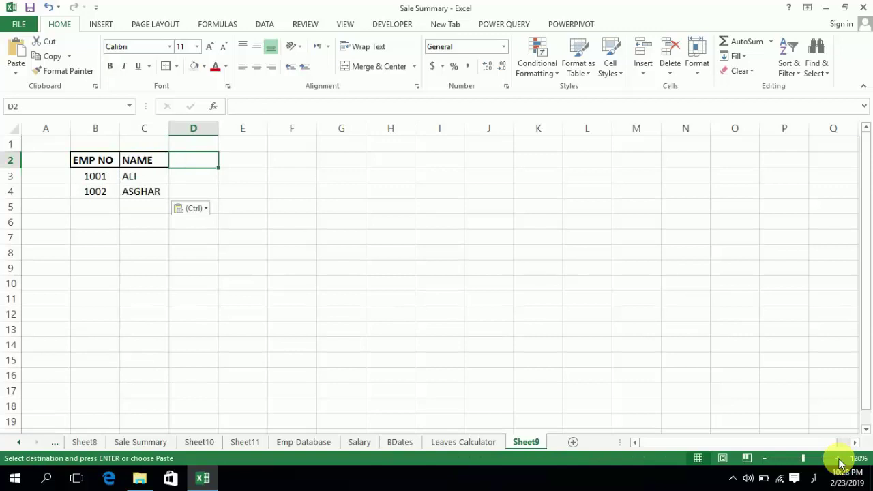
pyautogui.write('ذات')
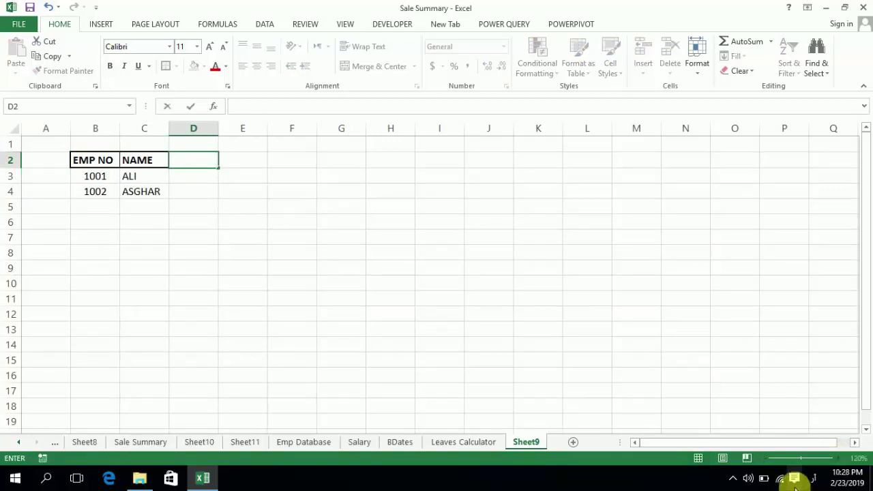
pyautogui.click(814, 479)
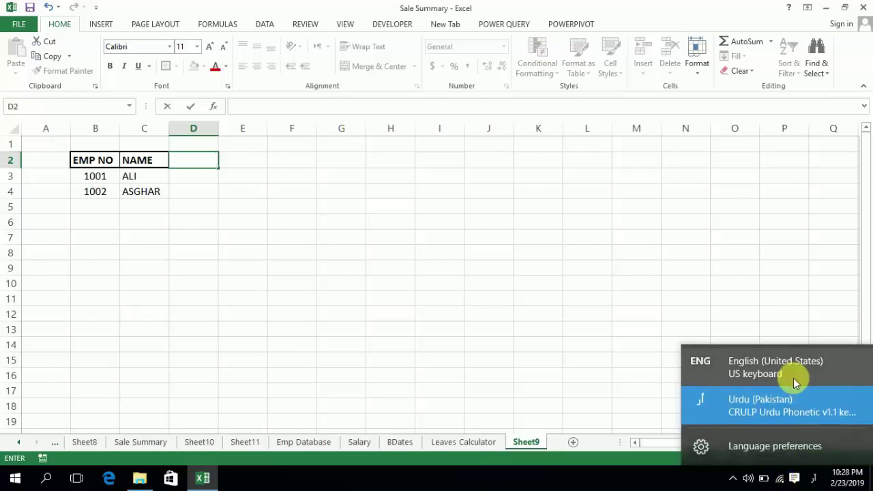
pyautogui.click(794, 379)
pyautogui.write('DATE')
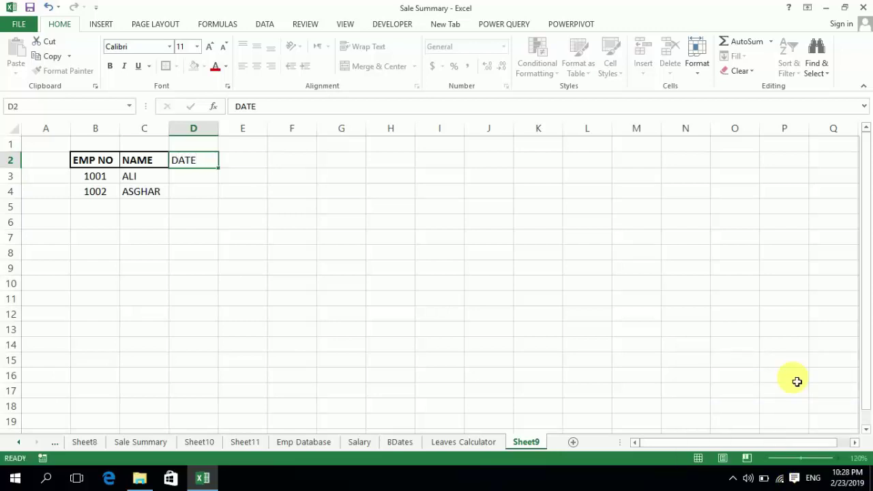
# Step: Add the headings LEAVE in E2 and TYPE in F2
pyautogui.press('Tab')
pyautogui.write('L')
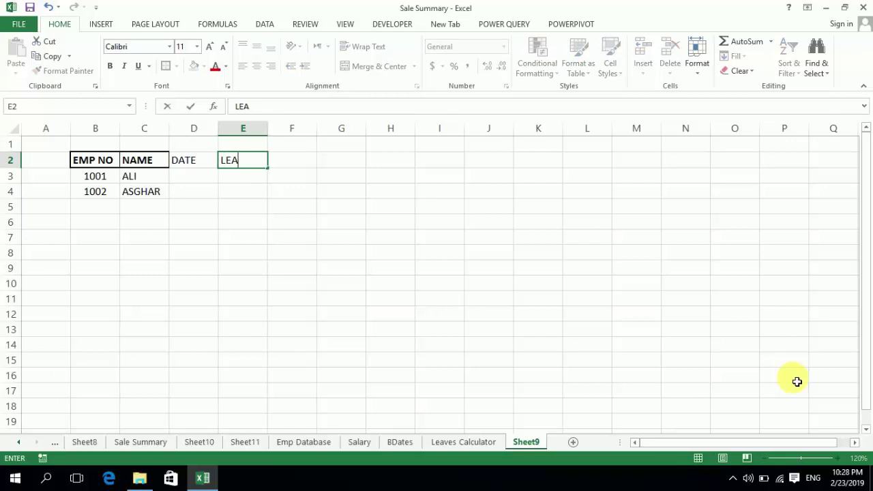
pyautogui.press('Tab')
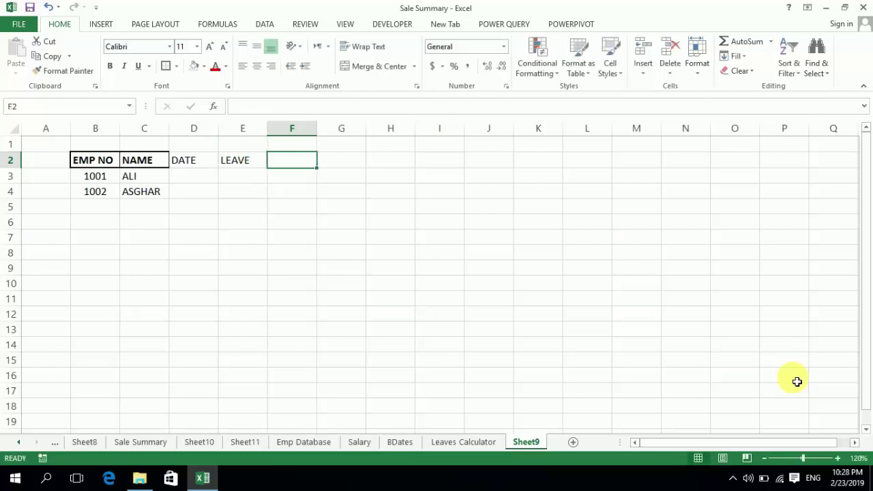
pyautogui.write('TYPE')
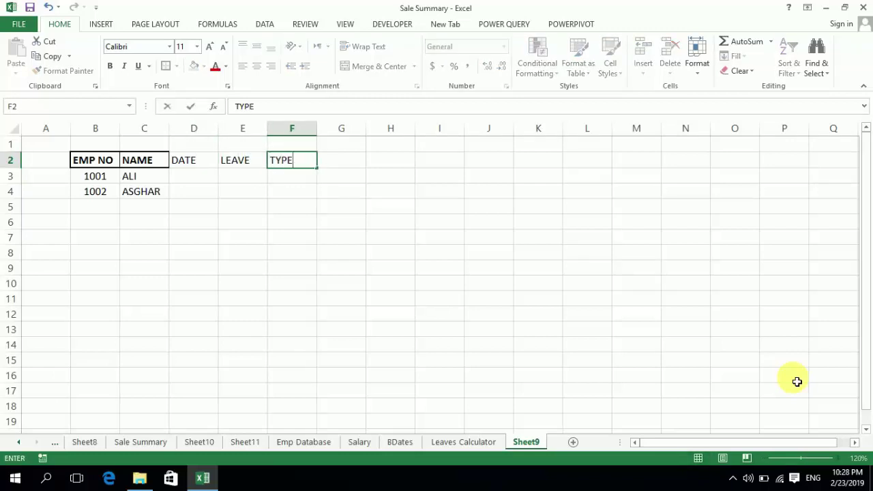
pyautogui.press('Return')
# Step: Fill in the first employee's row with 3 under LEAVE and AL under TYPE
pyautogui.press('Left')
pyautogui.press('Right')
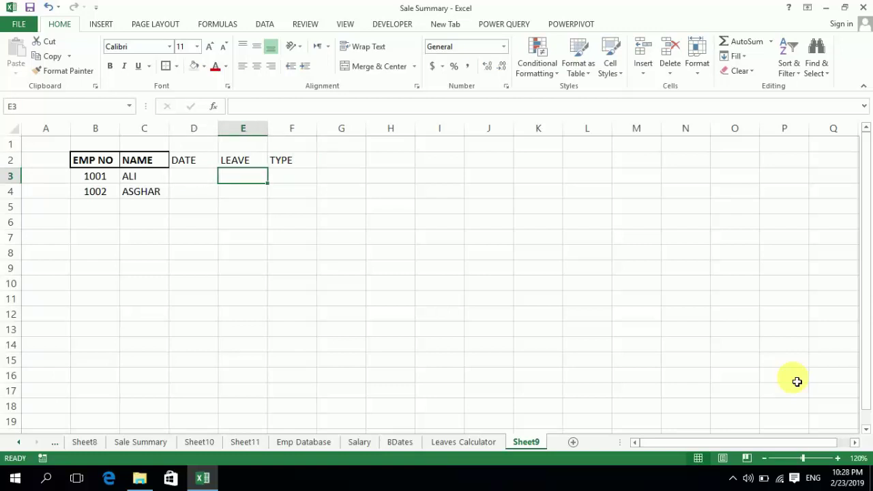
pyautogui.write('3')
pyautogui.press('Tab')
pyautogui.write('AL')
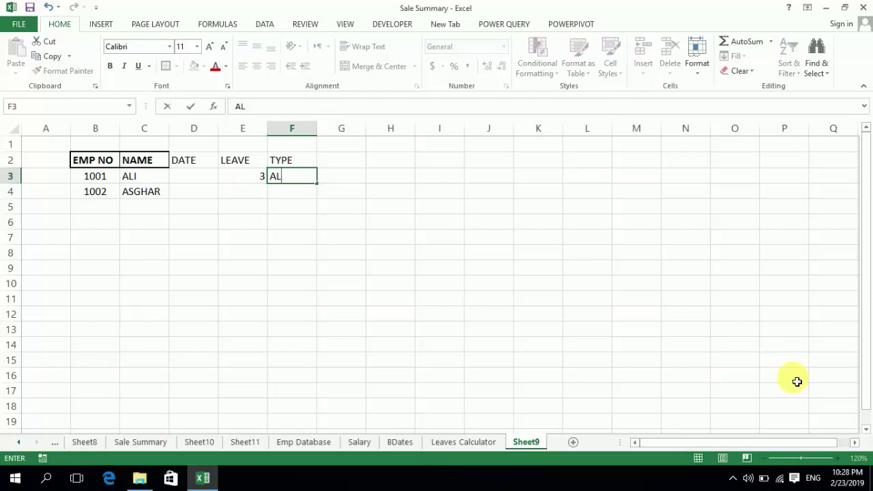
pyautogui.hotkey('ctrl', 'Return')
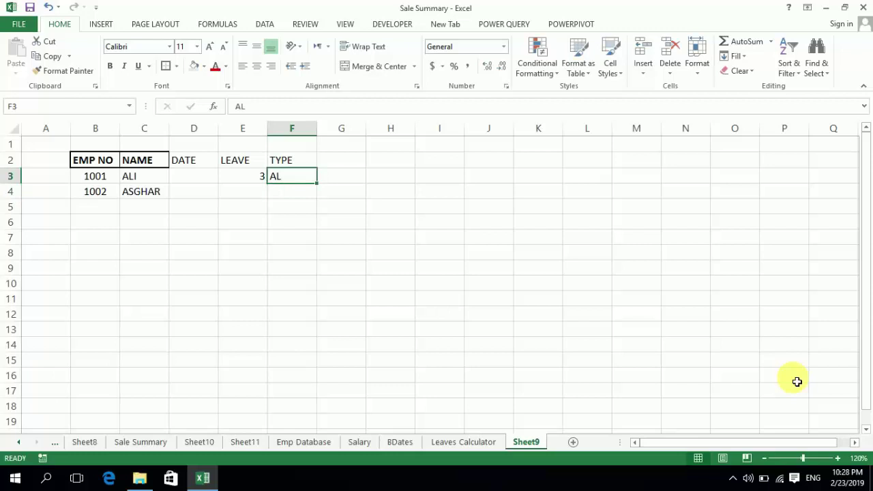
# Step: Change the first employee's leave count in E3 to 1
pyautogui.press('Left')
pyautogui.press('Right')
pyautogui.press('Left')
pyautogui.press('Left')
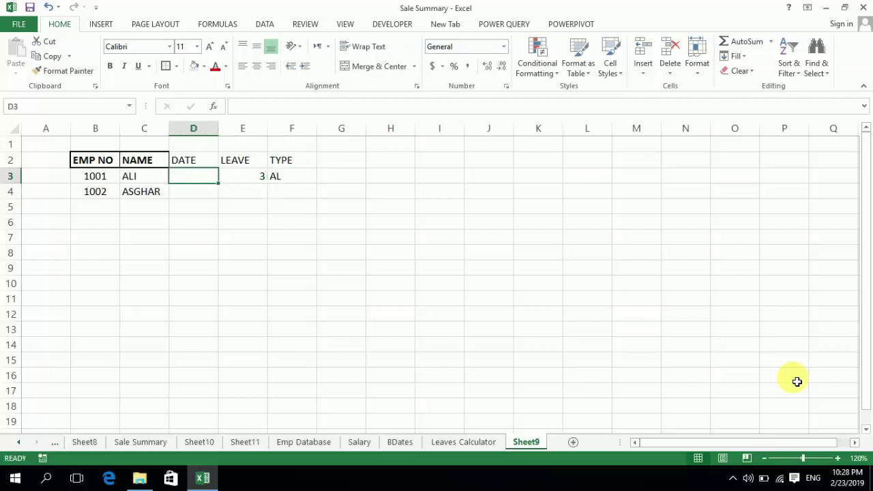
pyautogui.press('Right')
pyautogui.write('1')
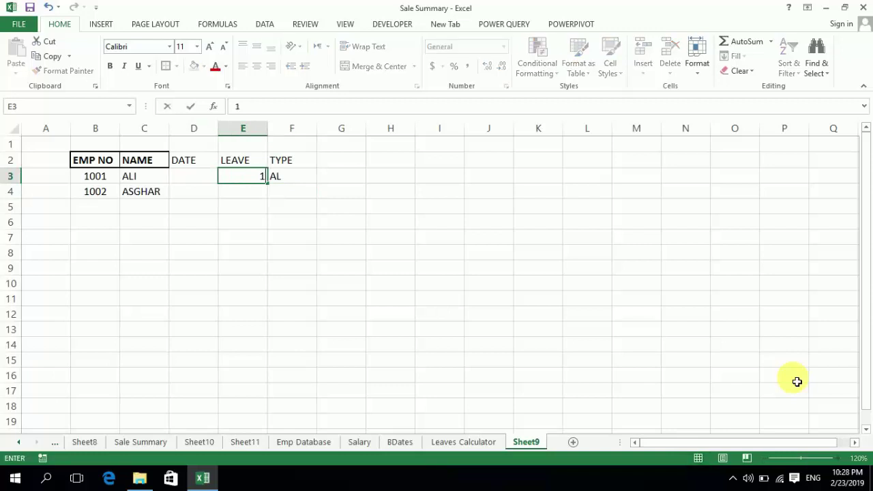
pyautogui.press('Right')
# Step: Enter the date 1 JAN 2019 for the first employee's leave in D3
pyautogui.press('Left')
pyautogui.press('Left')
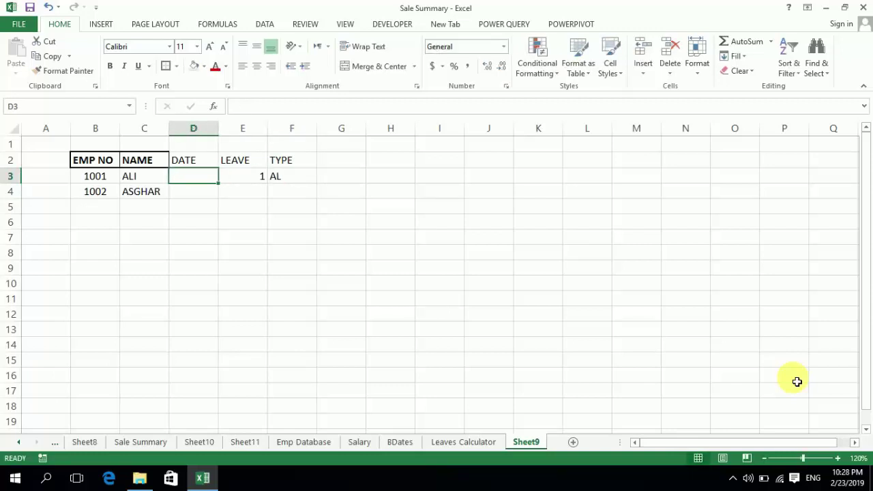
pyautogui.write('1 JAN')
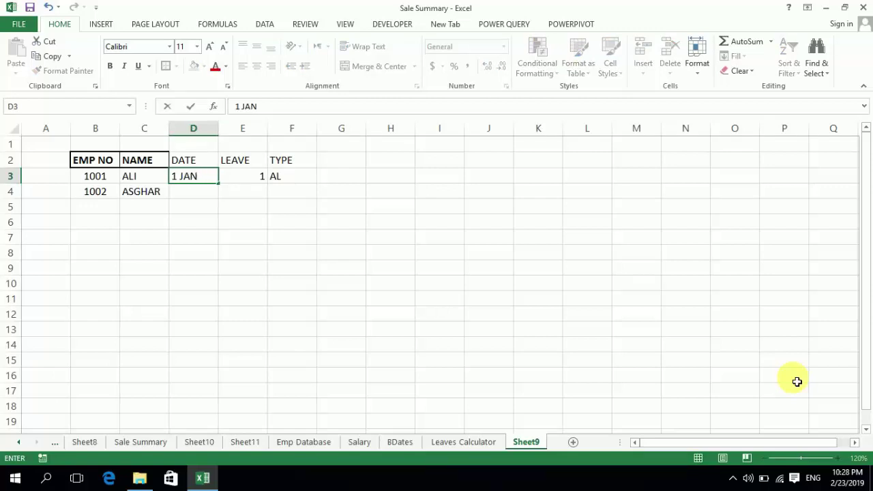
pyautogui.write(' 2019')
pyautogui.press('Return')
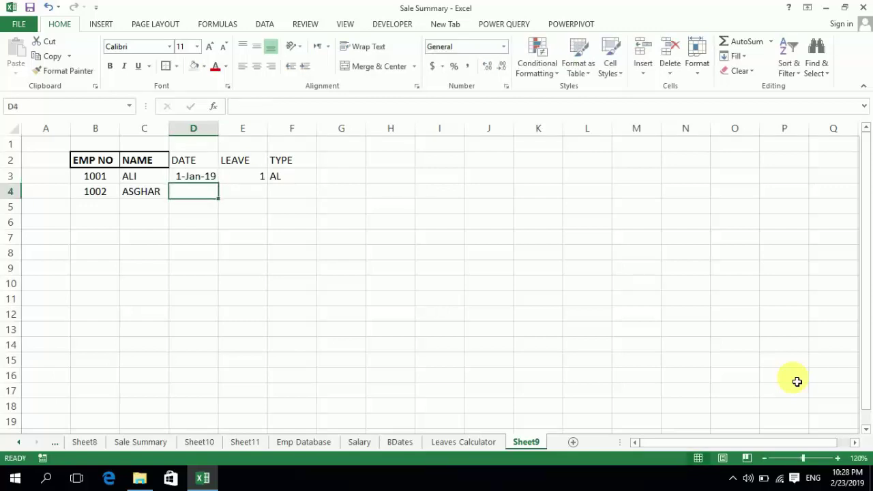
pyautogui.press('Up')
pyautogui.press('Up')
pyautogui.press('Right')
pyautogui.press('Right')
pyautogui.press('Down')
pyautogui.press('Left')
pyautogui.press('Left')
pyautogui.press('Left')
pyautogui.press('Left')
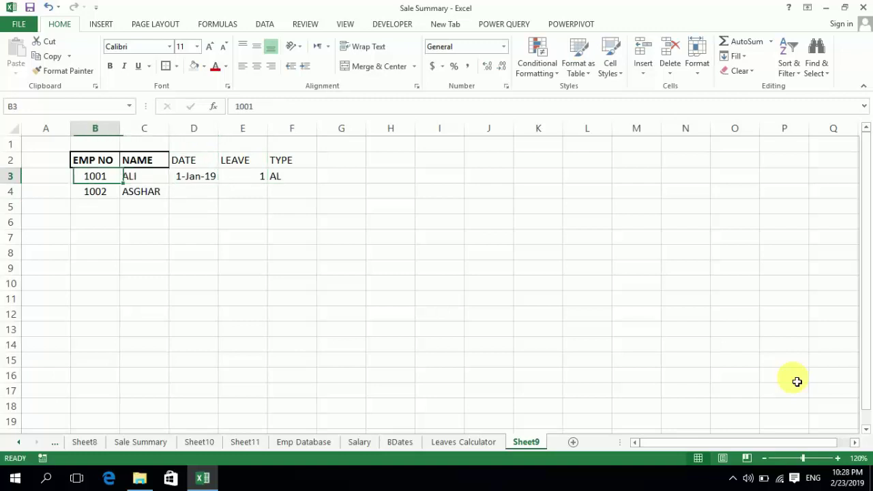
pyautogui.press('Down')
pyautogui.press('Right')
pyautogui.press('Right')
pyautogui.press('Right')
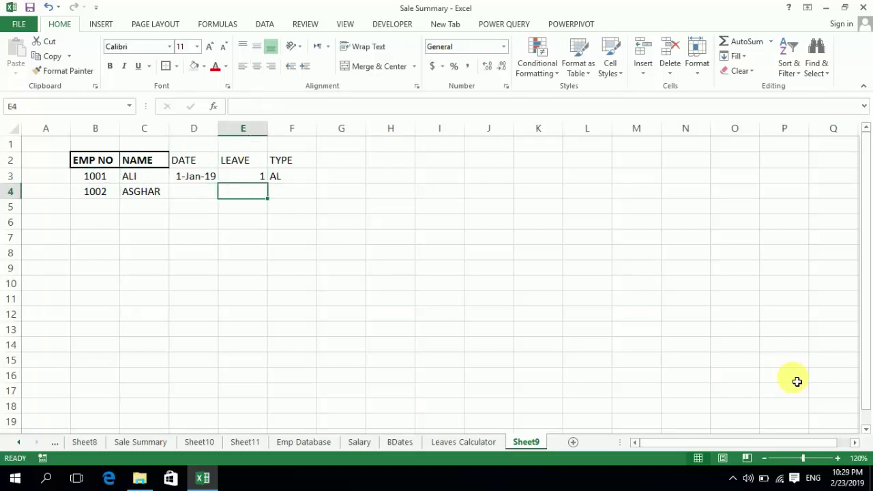
pyautogui.press('Left')
pyautogui.press('Left')
pyautogui.press('Left')
pyautogui.press('Right')
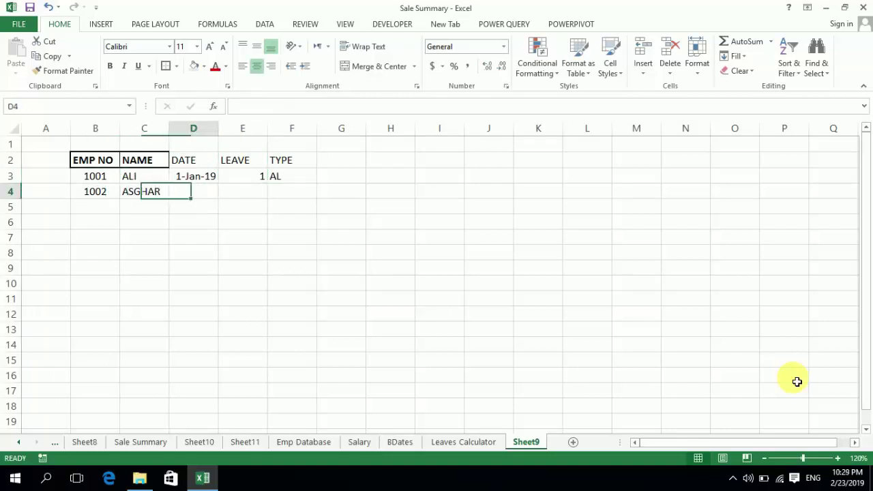
# Step: Center the first employee's LEAVE and TYPE entries in E3:F3
pyautogui.press('Right')
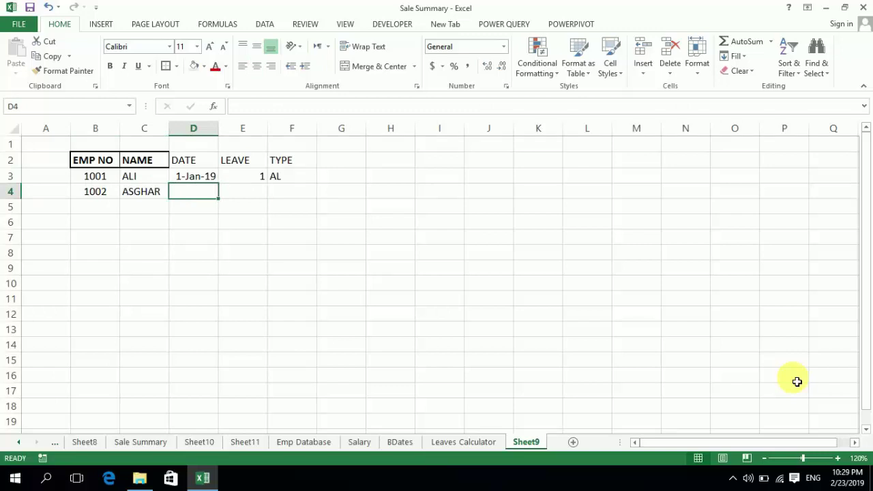
pyautogui.press('Up')
pyautogui.press('Right')
pyautogui.press('Right')
pyautogui.press('Left')
pyautogui.hotkey('shift', 'Right')
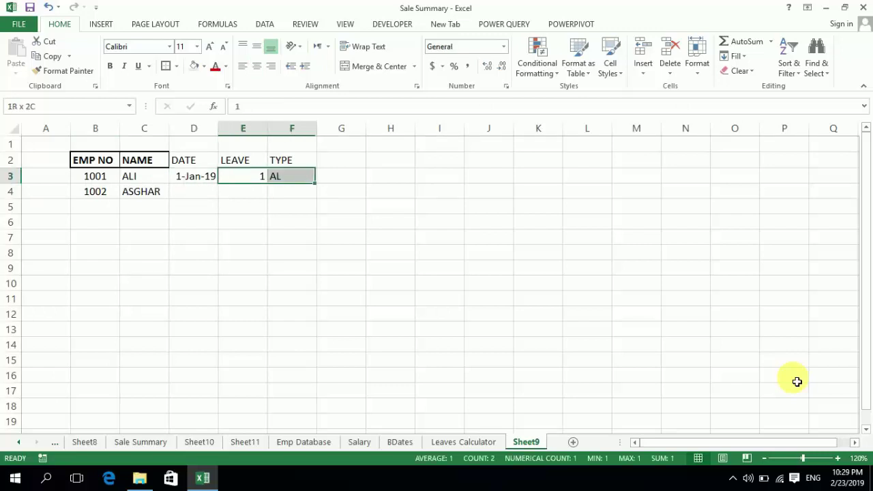
pyautogui.click(258, 68)
# Step: Fill in the second employee's leave in row 4 with date 6 JAN 2019, leave 1 and type EL
pyautogui.press('Down')
pyautogui.press('Left')
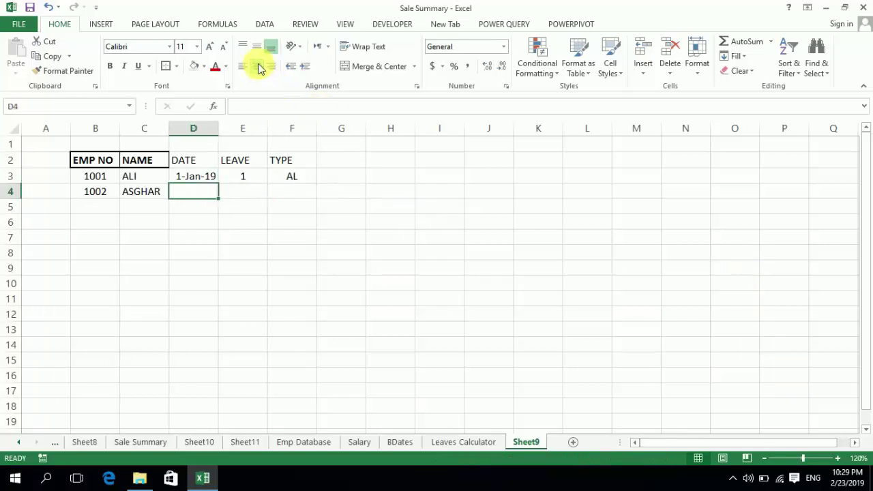
pyautogui.write('6')
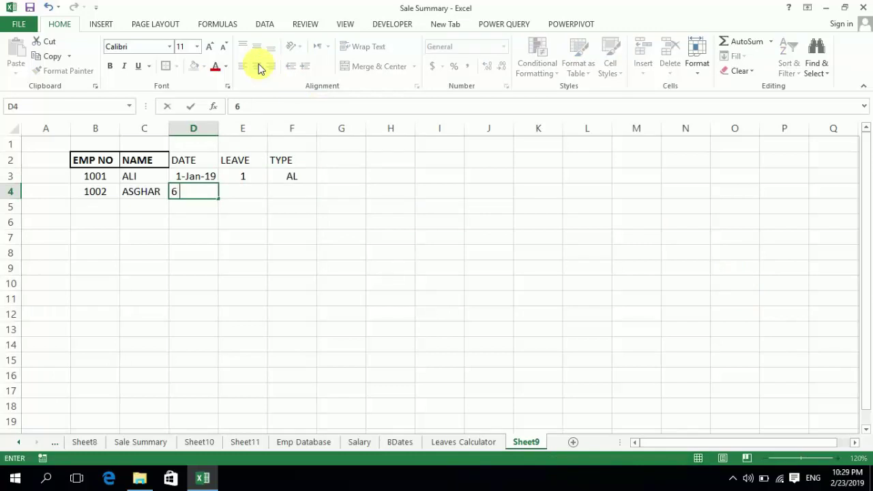
pyautogui.write(' JAN 2019')
pyautogui.press('Tab')
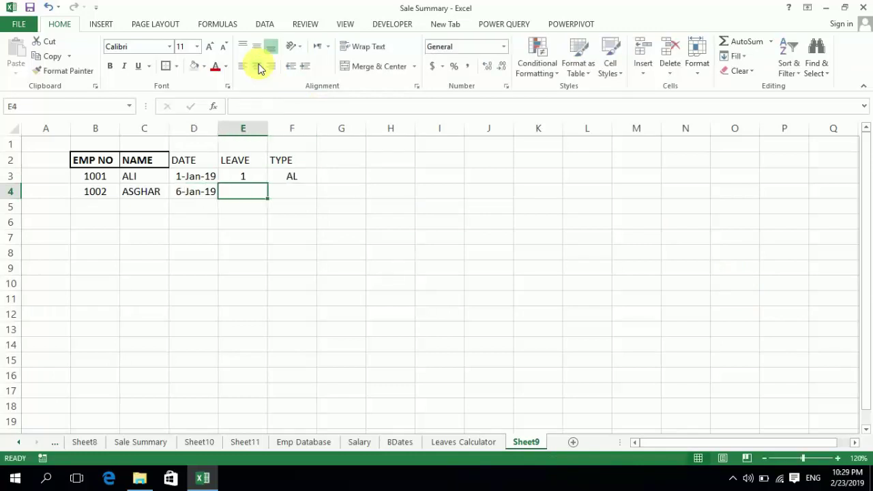
pyautogui.write('1')
pyautogui.press('Tab')
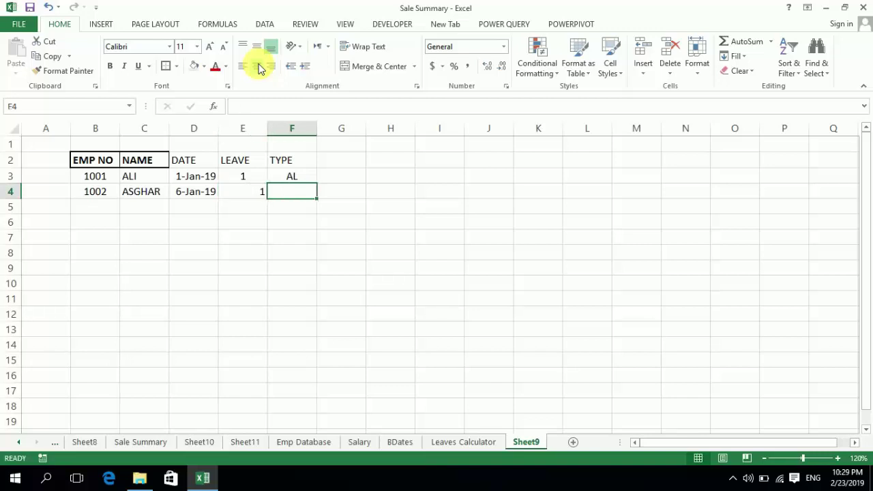
pyautogui.write('EL')
pyautogui.press('Left')
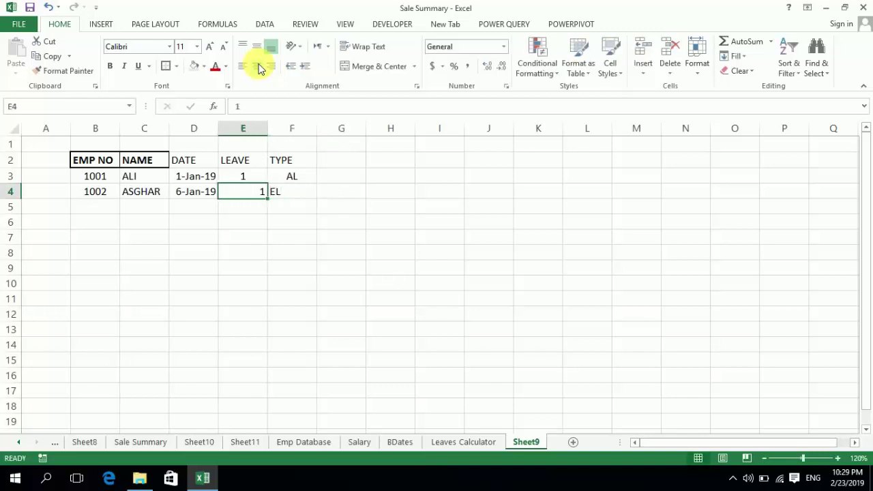
# Step: Center the LEAVE column cells E3:E10
pyautogui.click(257, 66)
pyautogui.press('Down')
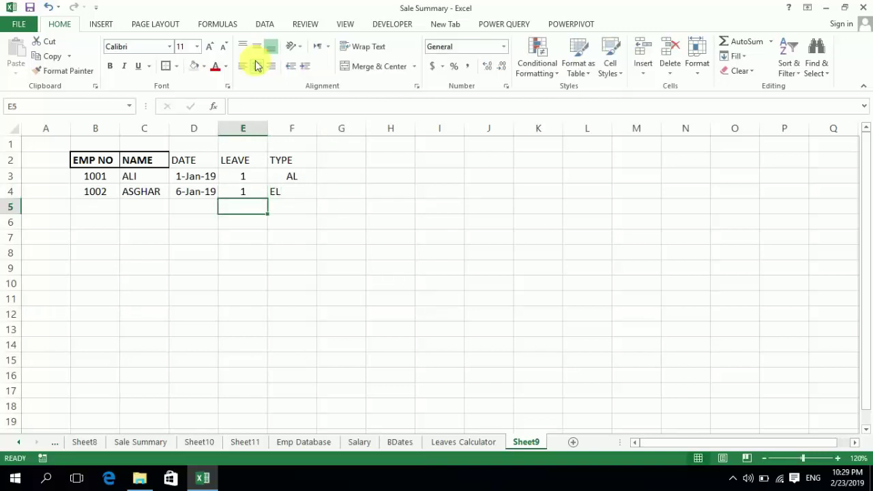
pyautogui.press('Up')
pyautogui.press('Up')
pyautogui.hotkey('shift', 'Down')
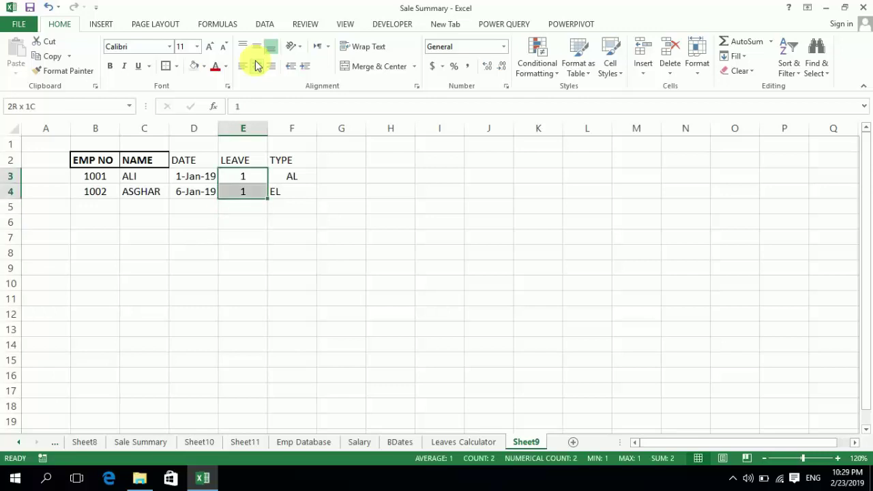
pyautogui.hotkey('shift', 'Down')
pyautogui.hotkey('shift', 'Down')
pyautogui.hotkey('shift', 'Down')
pyautogui.hotkey('shift', 'Down')
pyautogui.hotkey('shift', 'Down')
pyautogui.hotkey('shift', 'Down')
pyautogui.click(257, 66)
pyautogui.click(256, 65)
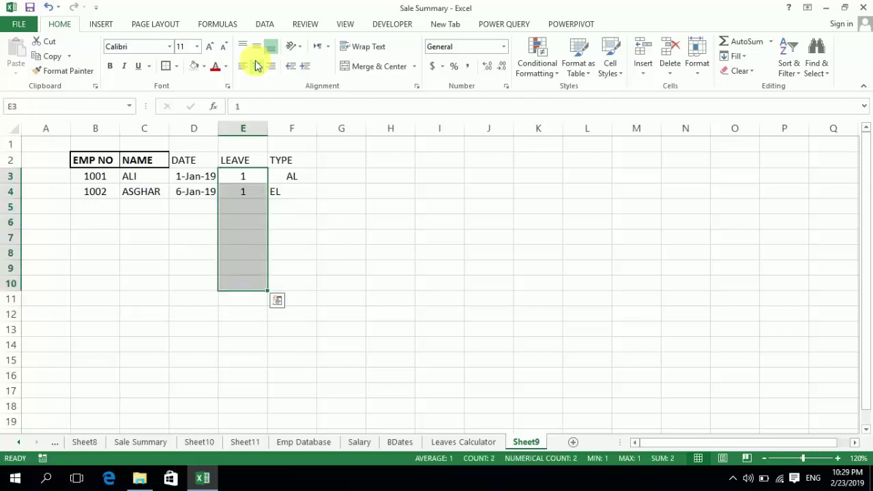
# Step: Center the TYPE column cells F3:F13
pyautogui.press('Right')
pyautogui.hotkey('shift', 'Down')
pyautogui.hotkey('shift', 'Down')
pyautogui.hotkey('shift', 'Down')
pyautogui.hotkey('shift', 'Down')
pyautogui.hotkey('shift', 'Down')
pyautogui.hotkey('shift', 'Down')
pyautogui.hotkey('shift', 'Down')
pyautogui.hotkey('shift', 'Down')
pyautogui.hotkey('shift', 'Down')
pyautogui.hotkey('shift', 'Down')
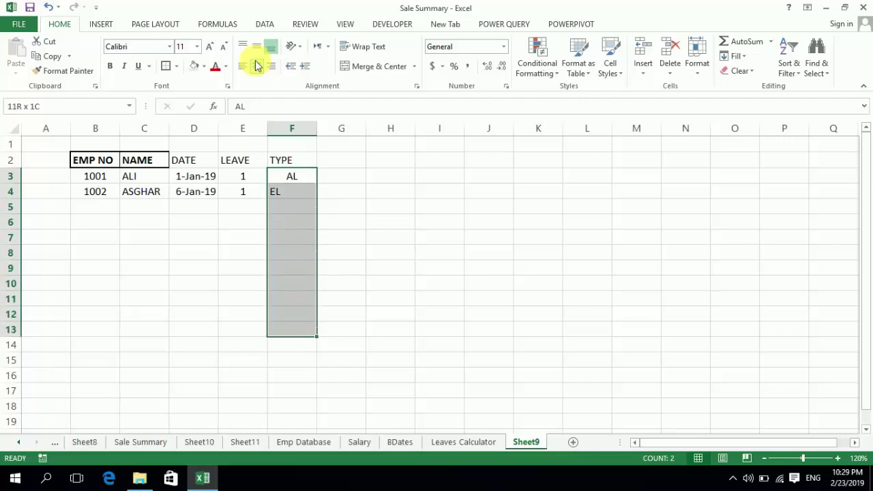
pyautogui.click(241, 66)
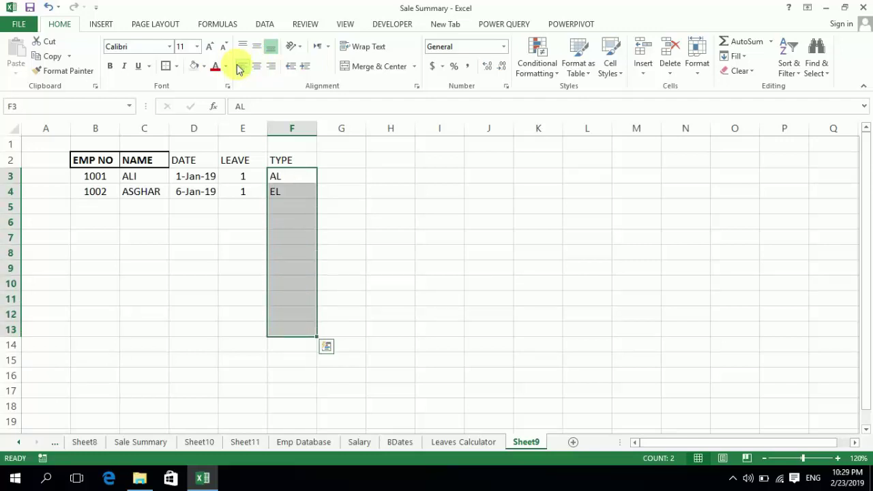
pyautogui.click(253, 69)
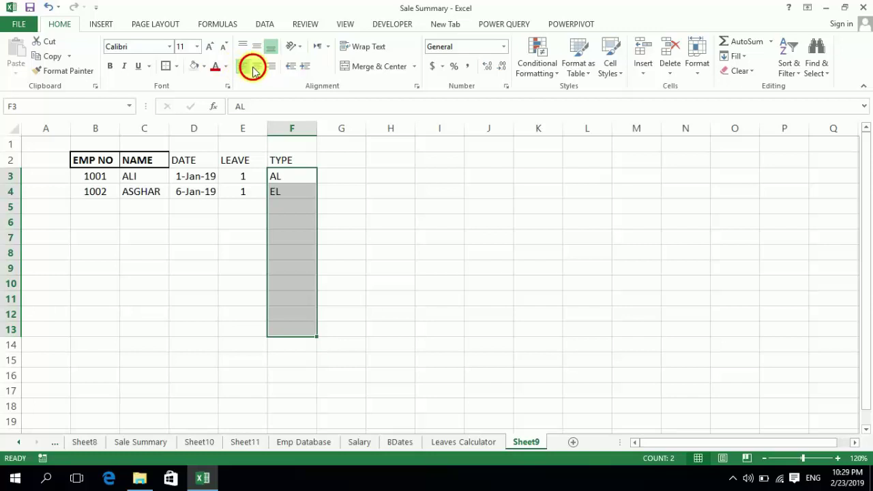
# Step: Start a second leave record for the first employee by entering their employee number in B5 and name in C5
pyautogui.press('Left')
pyautogui.press('Left')
pyautogui.press('Left')
pyautogui.press('Down')
pyautogui.press('Left')
pyautogui.press('Down')
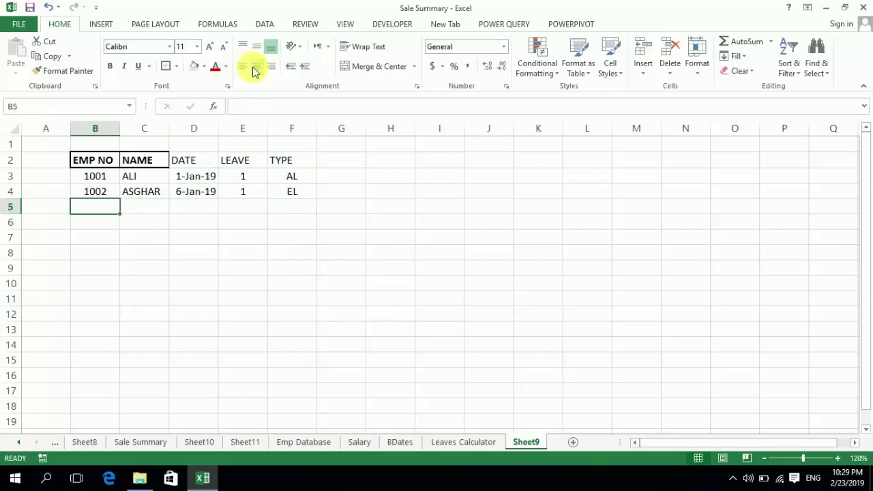
pyautogui.write('1')
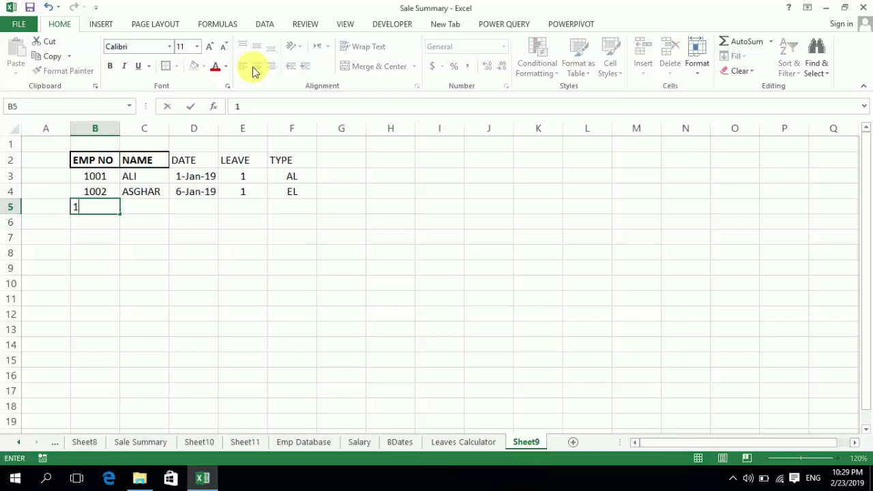
pyautogui.write('001')
pyautogui.press('Tab')
pyautogui.write('ALI')
pyautogui.press('Tab')
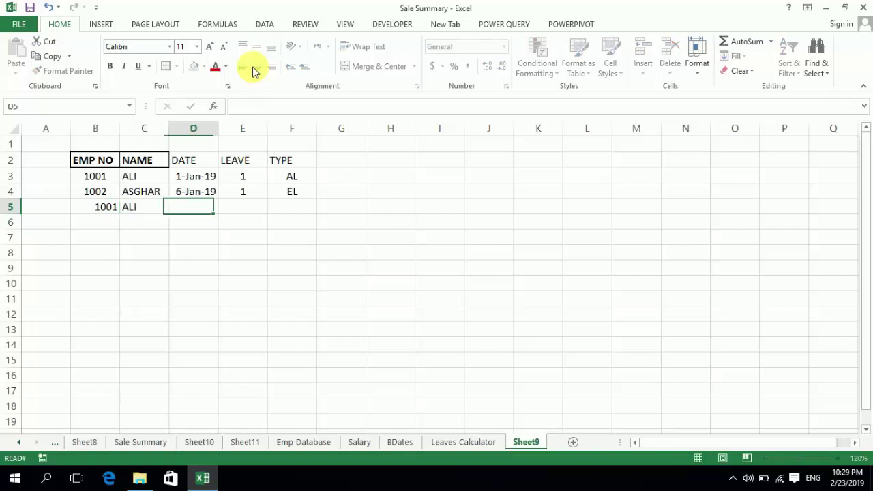
# Step: Enter the date 10 JAN 2019 in D5 and autofit the DATE column's width
pyautogui.write('1')
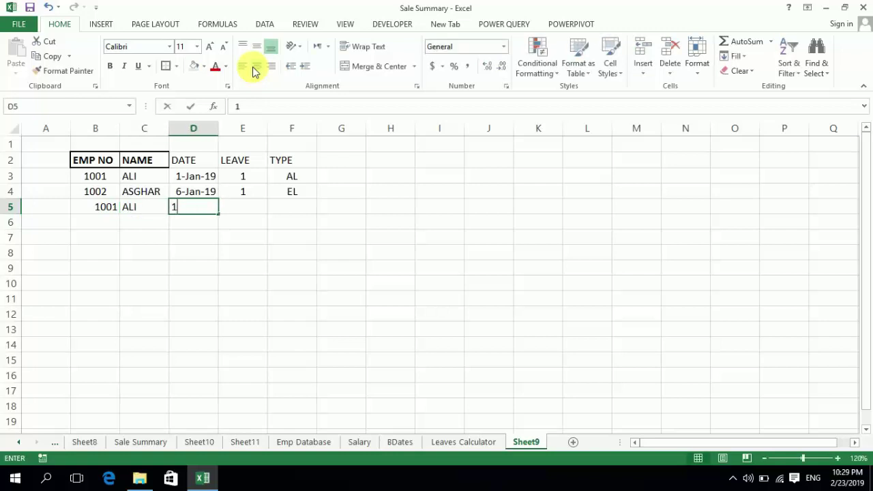
pyautogui.write('0 JAN 2019')
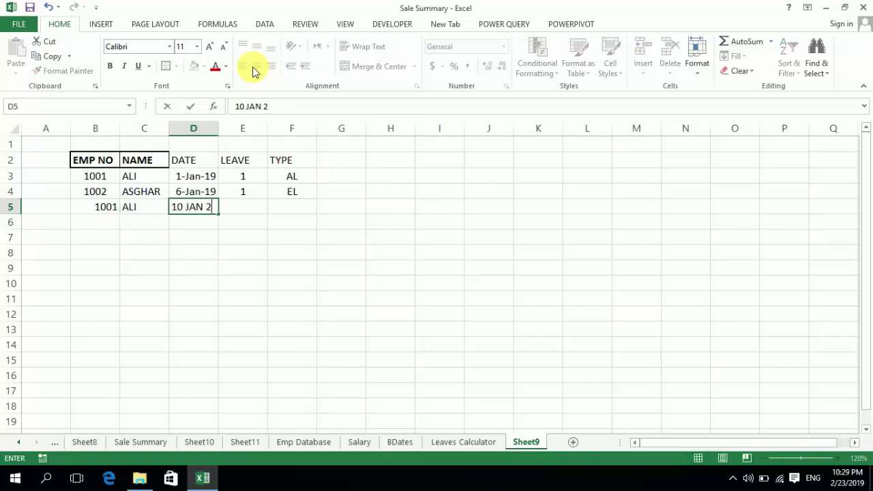
pyautogui.press('Tab')
pyautogui.press('Tab')
pyautogui.press('Left')
pyautogui.press('Left')
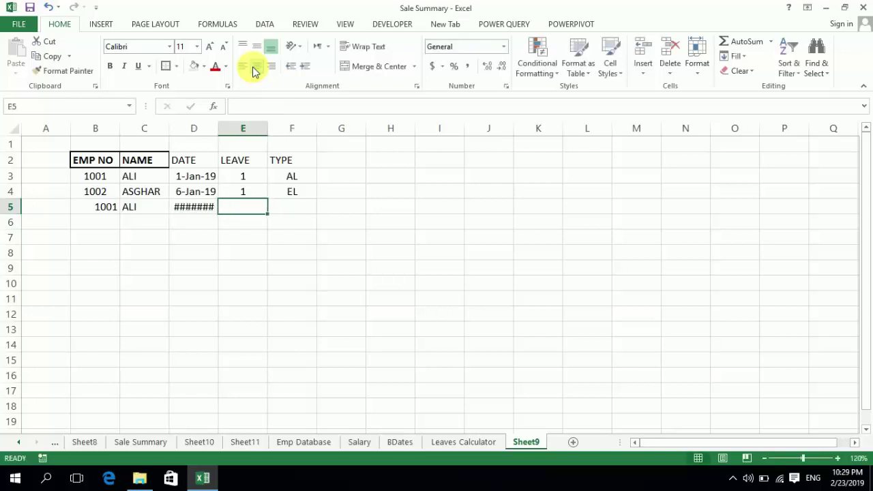
pyautogui.doubleClick(219, 132)
pyautogui.press('Right')
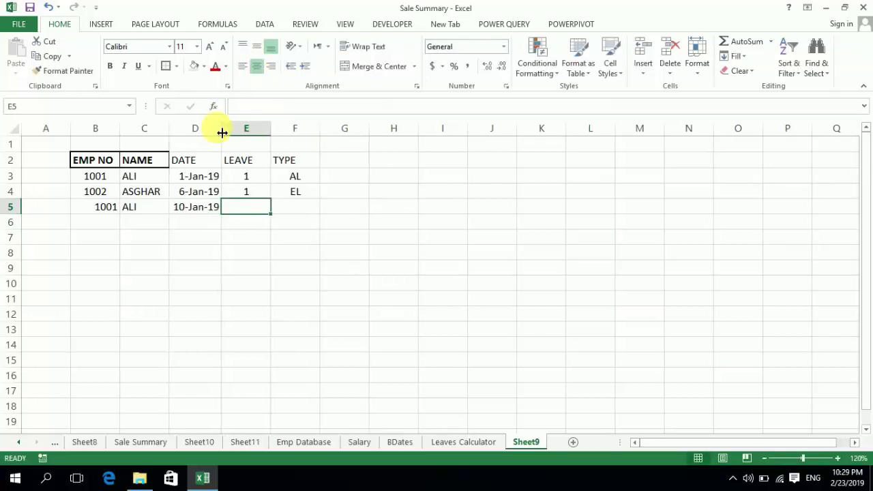
# Step: Complete row 5 with 1 under LEAVE and SL under TYPE
pyautogui.write('1')
pyautogui.press('Tab')
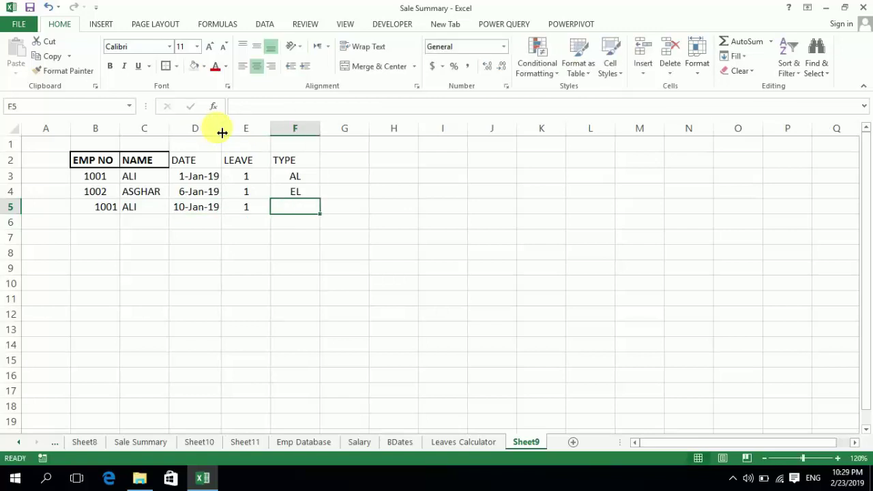
pyautogui.write('SL')
pyautogui.press('Left')
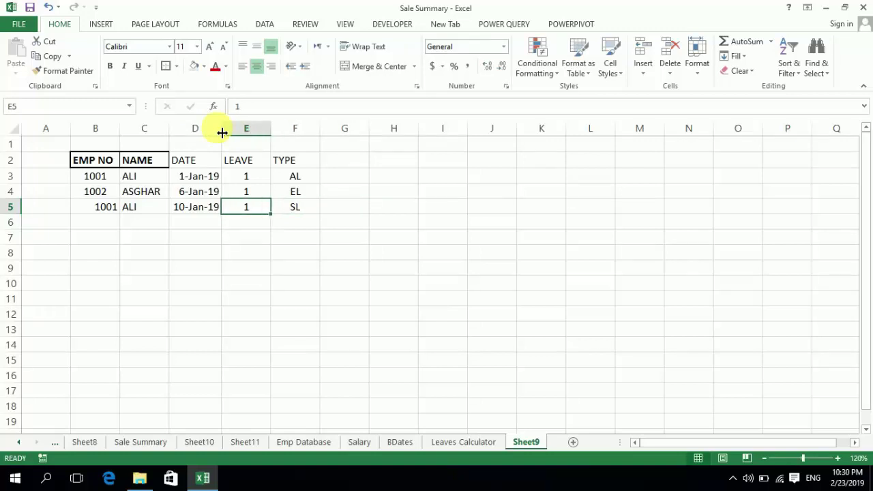
pyautogui.press('Right')
pyautogui.press('Right')
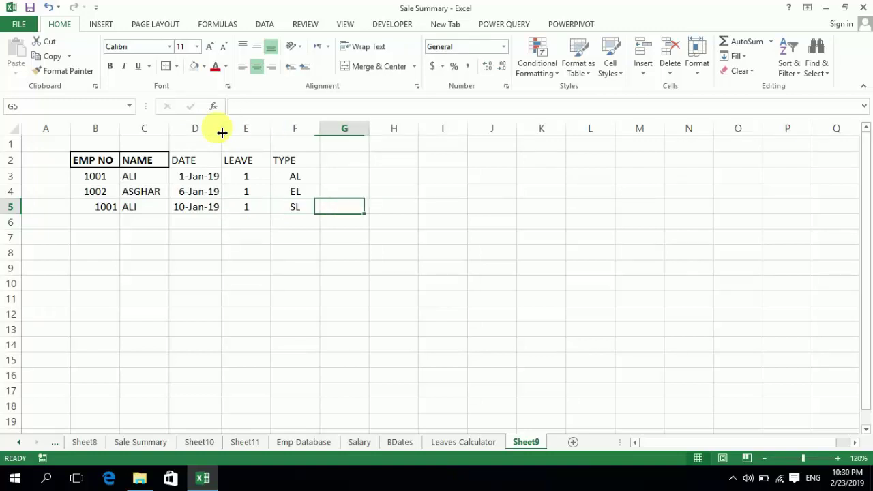
pyautogui.press('Up')
pyautogui.press('Up')
pyautogui.press('Up')
pyautogui.press('Up')
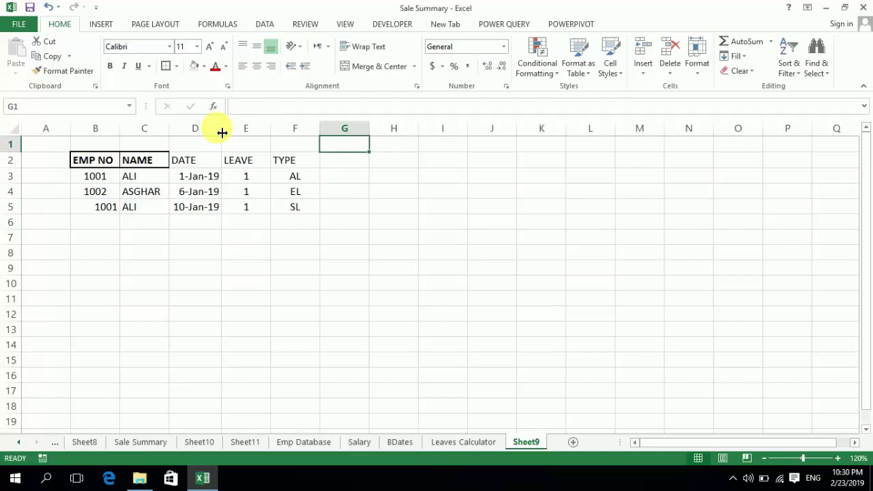
pyautogui.press('Right')
pyautogui.press('Left')
pyautogui.press('Left')
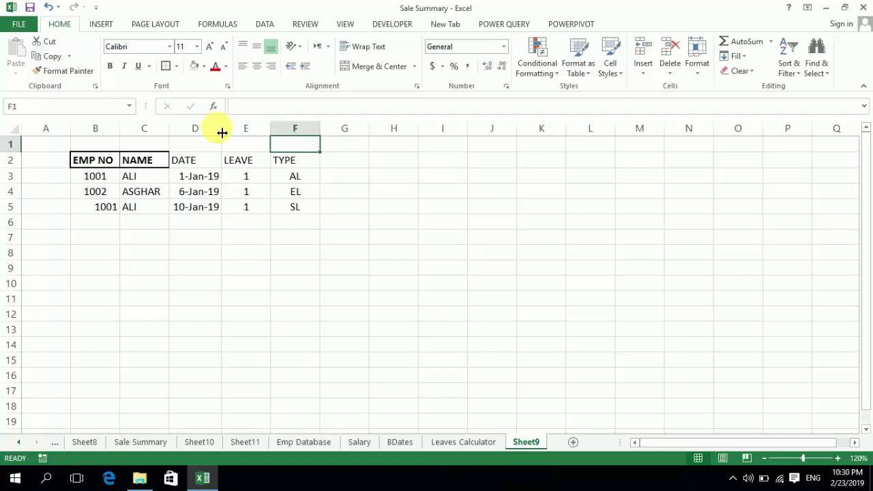
pyautogui.press('Left')
pyautogui.press('Down')
pyautogui.press('Down')
pyautogui.press('Up')
pyautogui.press('Up')
pyautogui.press('Right')
pyautogui.press('Right')
pyautogui.press('Right')
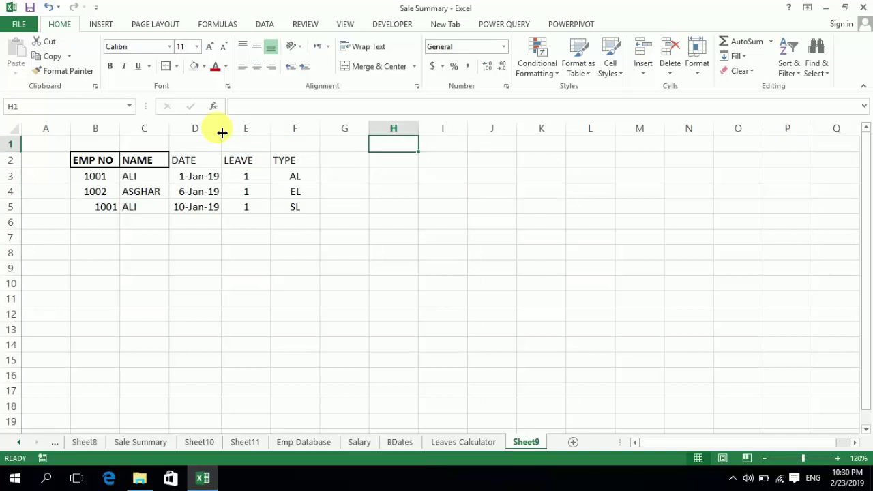
pyautogui.press('Left')
pyautogui.press('Right')
pyautogui.press('Right')
pyautogui.press('Left')
pyautogui.press('Left')
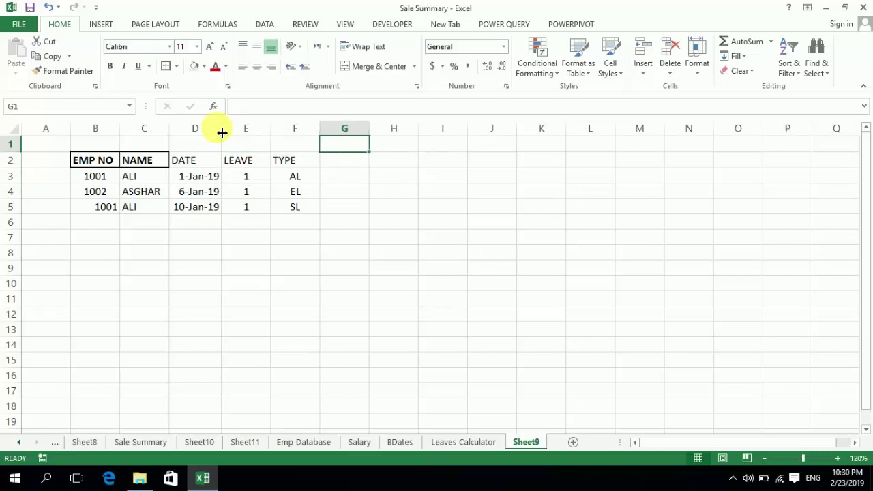
pyautogui.press('Right')
pyautogui.press('Right')
pyautogui.press('Left')
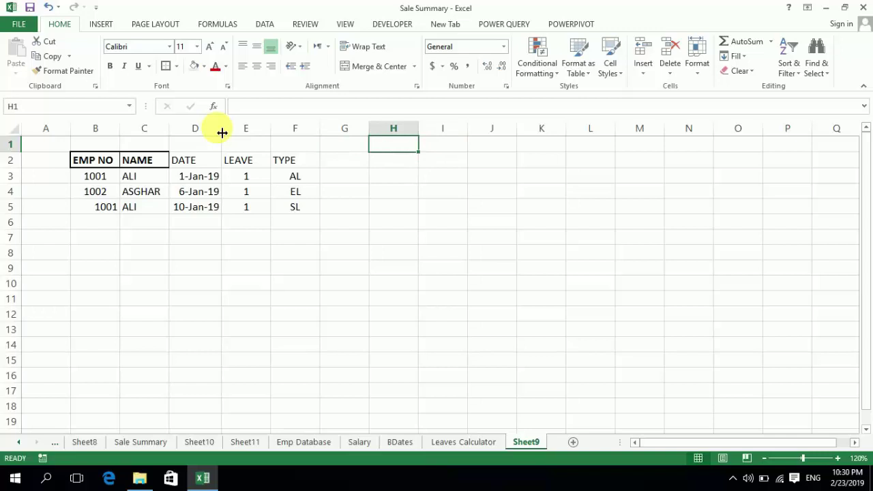
pyautogui.press('Down')
pyautogui.press('Down')
pyautogui.press('Up')
pyautogui.press('Up')
pyautogui.press('Left')
pyautogui.press('Left')
pyautogui.press('Left')
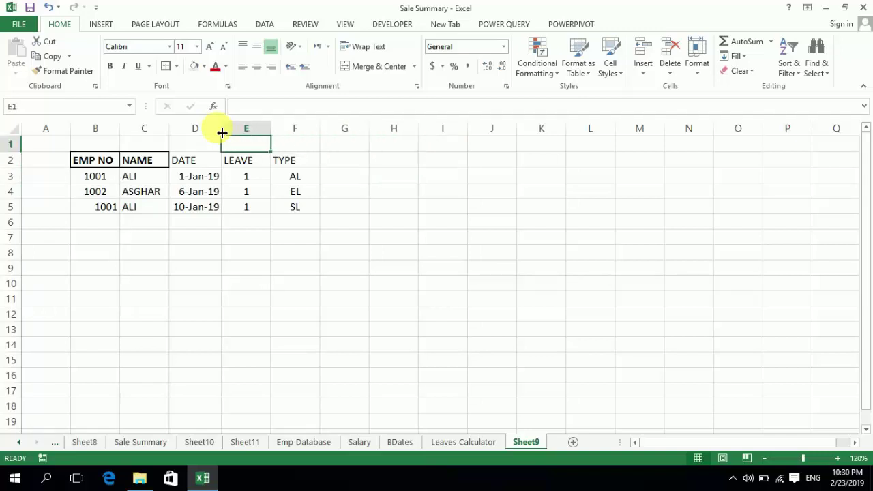
pyautogui.press('Down')
pyautogui.press('Down')
pyautogui.press('Right')
pyautogui.press('Left')
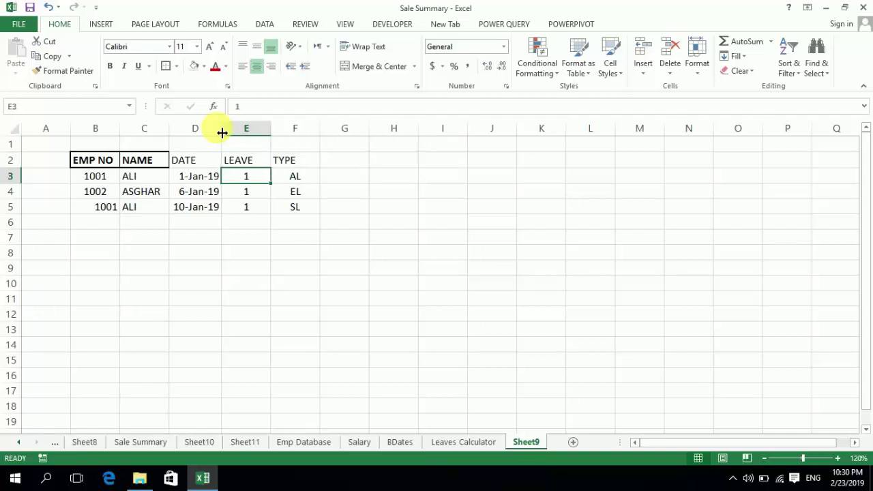
pyautogui.press('Left')
pyautogui.press('Left')
pyautogui.press('Left')
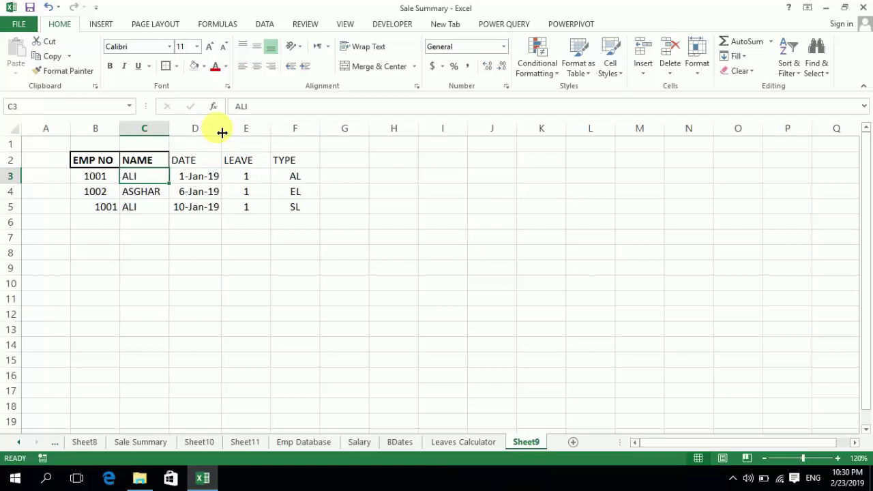
pyautogui.press('Right')
pyautogui.press('Right')
pyautogui.press('Right')
pyautogui.press('Right')
pyautogui.press('Right')
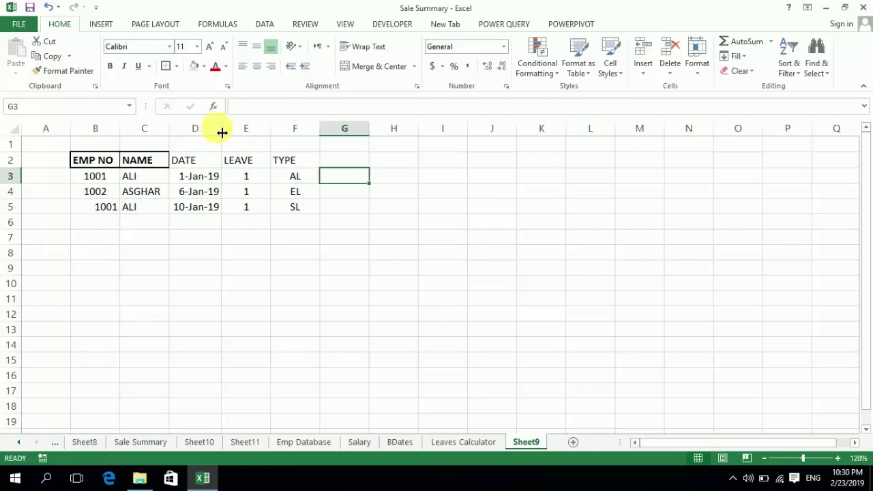
# Step: Enter the heading EMP NO in H1 to begin the lookup table beside the leave log
pyautogui.press('Right')
pyautogui.press('Up')
pyautogui.press('Up')
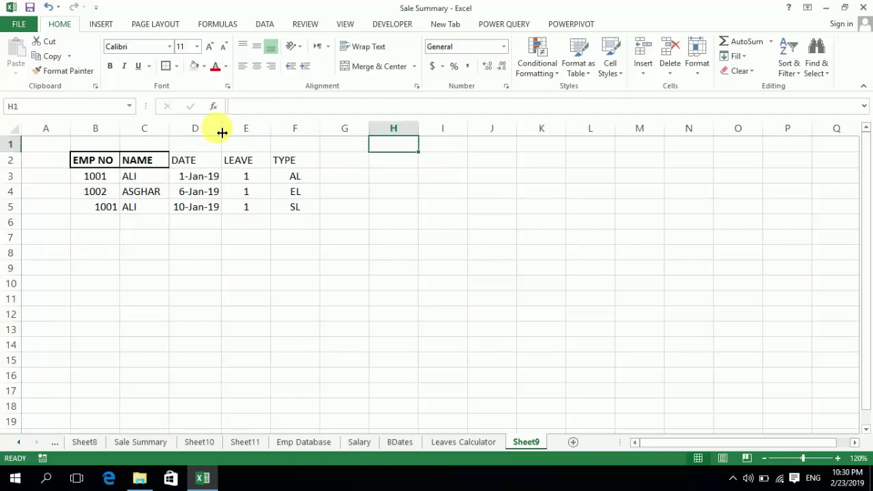
pyautogui.write('EM')
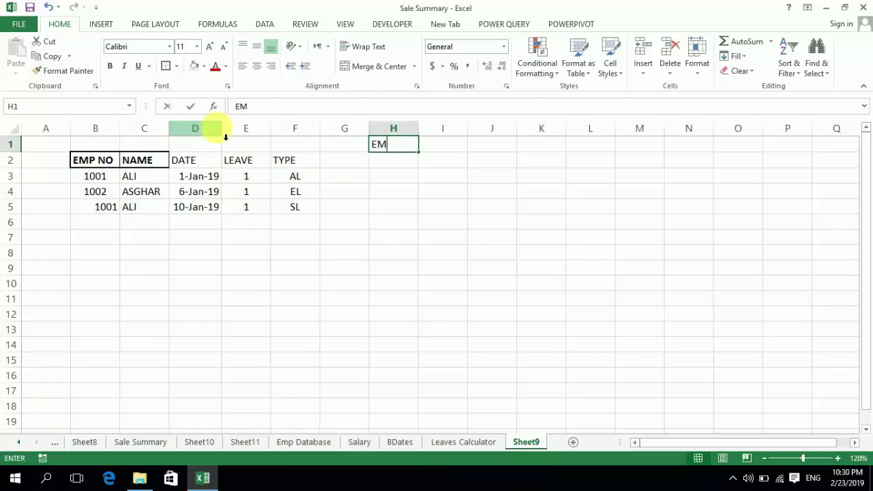
pyautogui.write('P NO')
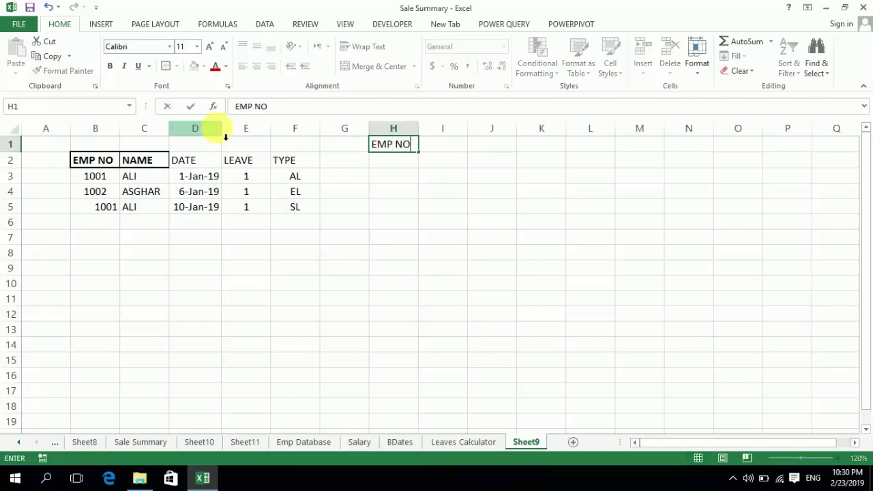
pyautogui.press('Return')
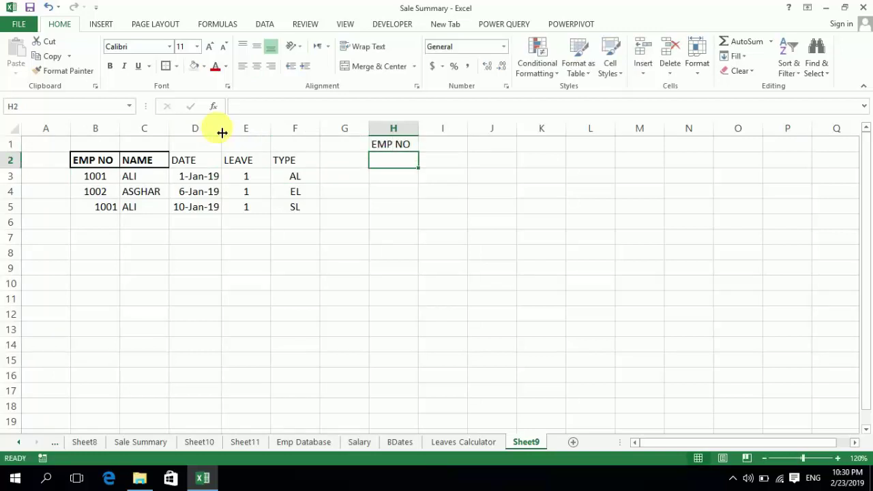
# Step: Format H2 with a light grey fill, bold text and font size 14
pyautogui.click(196, 67)
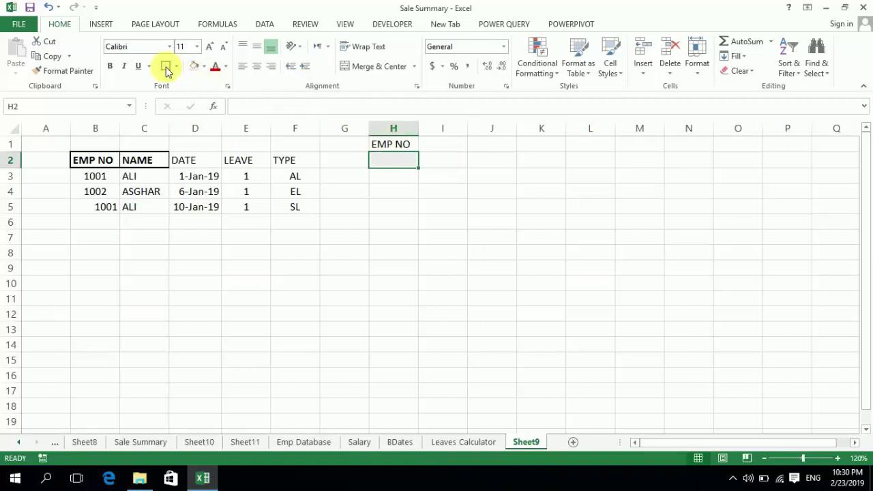
pyautogui.click(111, 66)
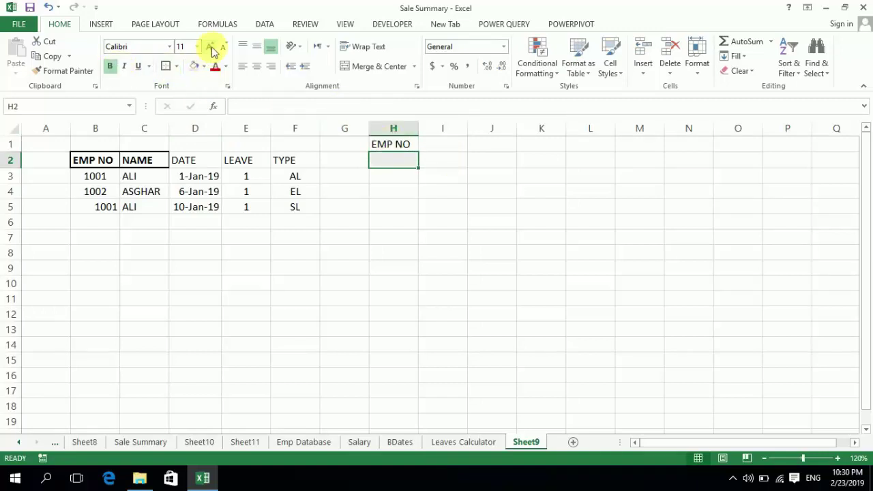
pyautogui.click(210, 47)
pyautogui.click(209, 46)
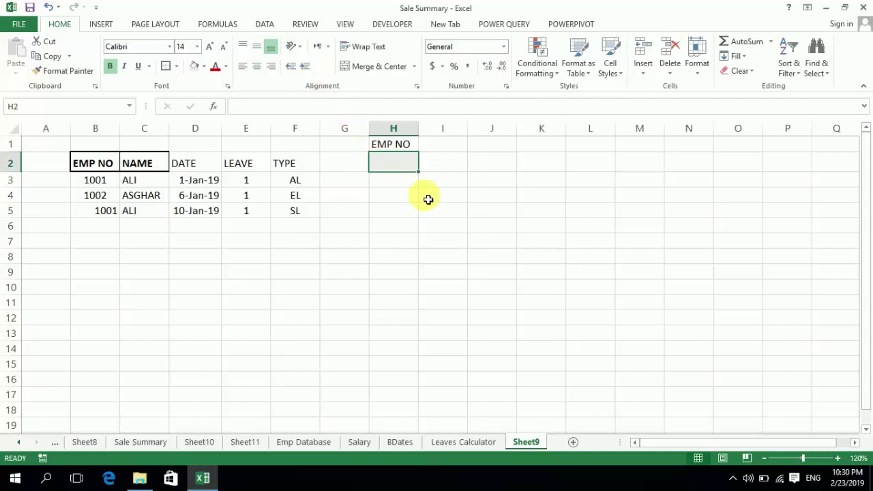
# Step: Enter the leave type headings AL, EL and SL in J1, K1 and L1
pyautogui.press('Right')
pyautogui.press('Right')
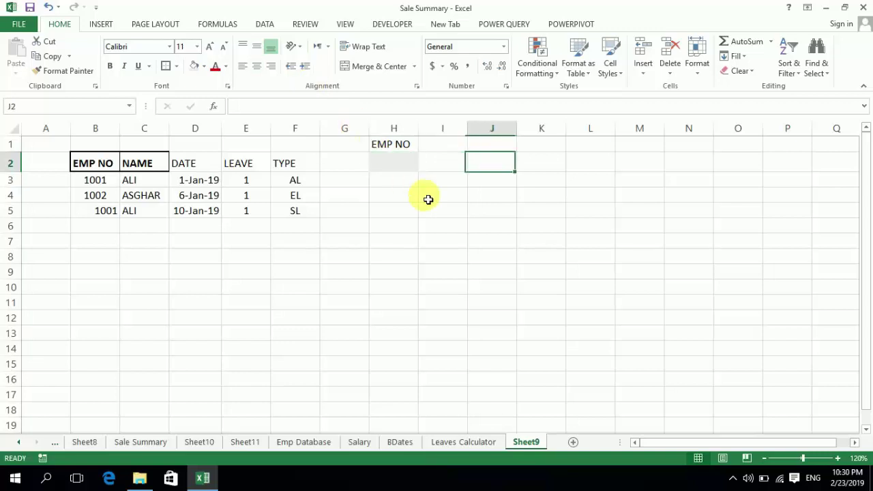
pyautogui.press('Left')
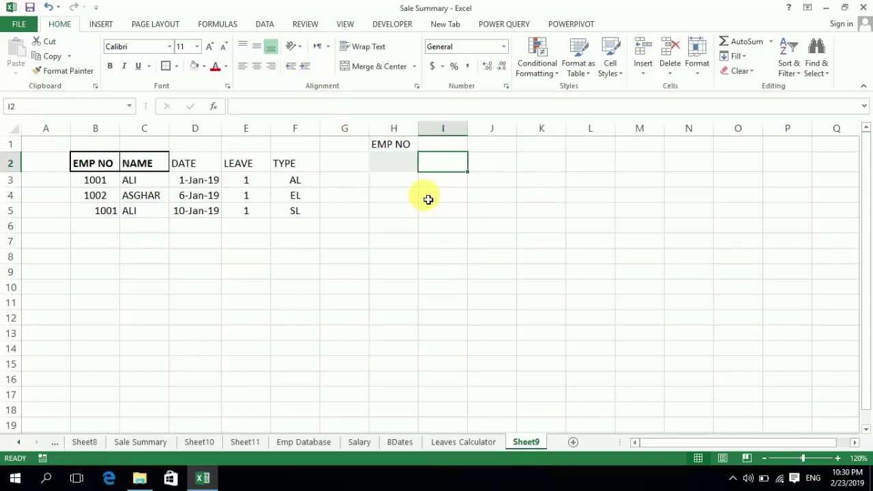
pyautogui.press('Up')
pyautogui.press('Right')
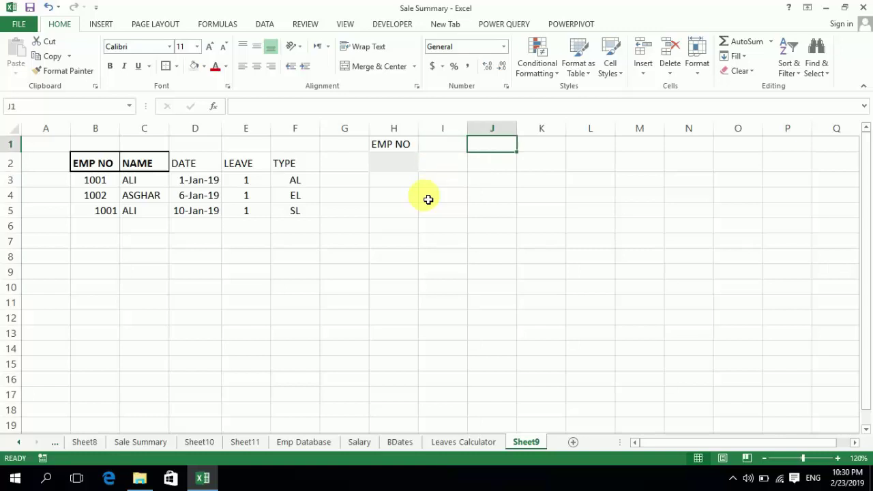
pyautogui.write('al')
pyautogui.press('BackSpace')
pyautogui.press('BackSpace')
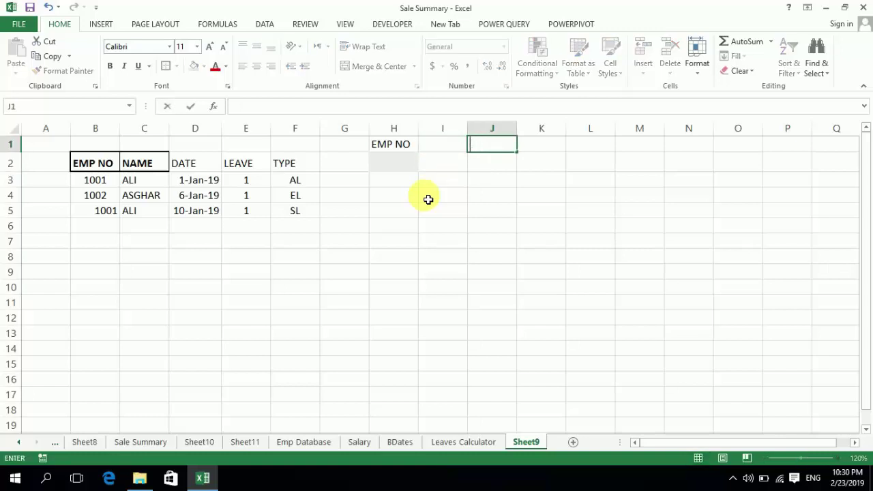
pyautogui.write('AL')
pyautogui.press('Tab')
pyautogui.write('EL')
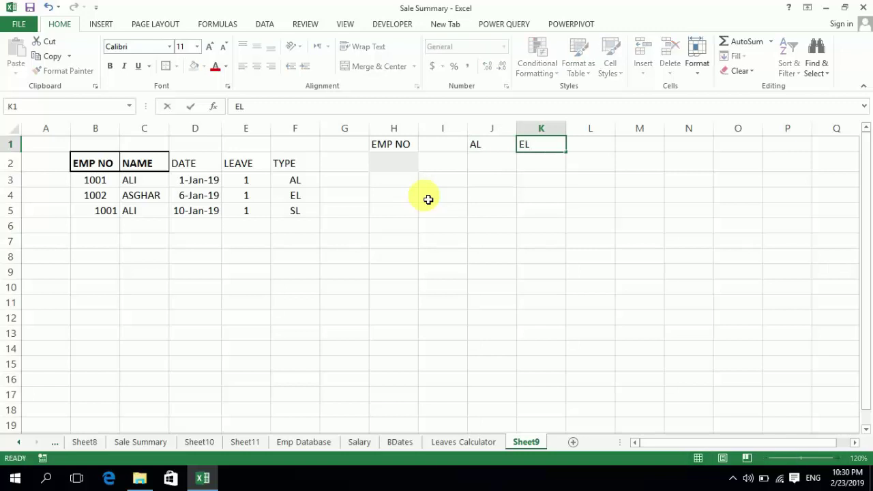
pyautogui.press('Tab')
pyautogui.write('SL')
pyautogui.press('Return')
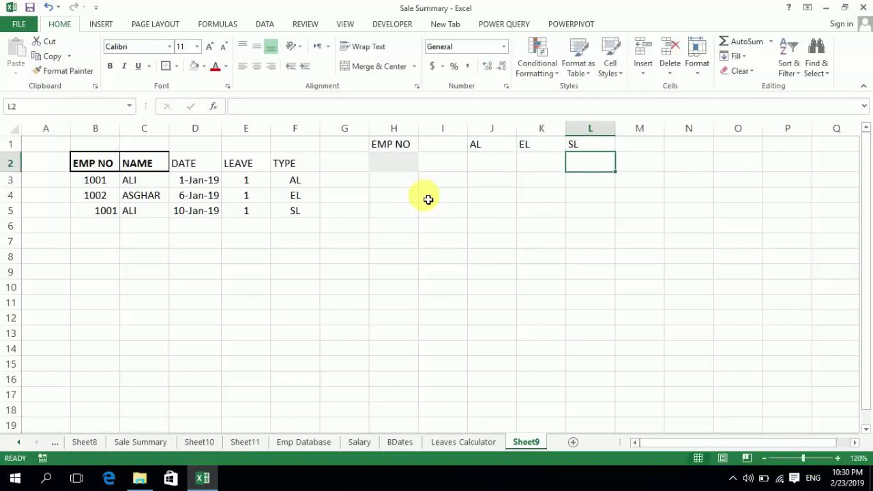
# Step: Start a SUMIFS formula in J2 with the LEAVE values E3:E5 as the sum range
pyautogui.press('Left')
pyautogui.press('Left')
pyautogui.press('Left')
pyautogui.press('Left')
pyautogui.press('Right')
pyautogui.press('Right')
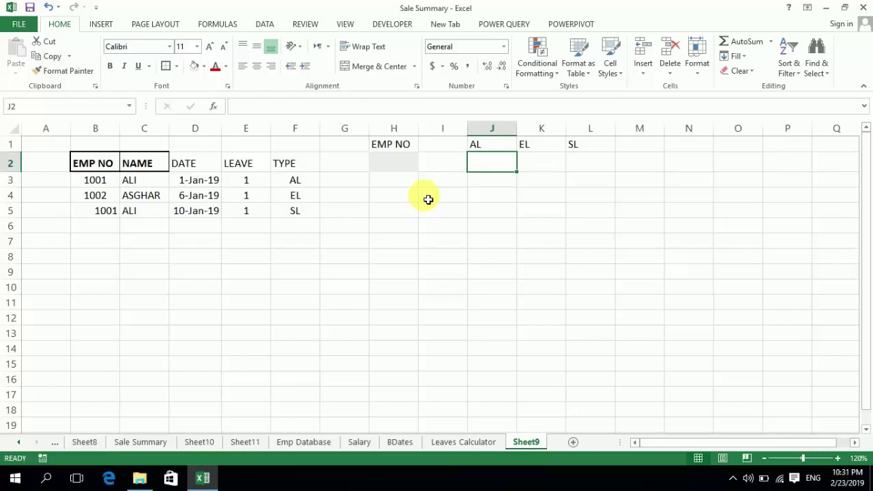
pyautogui.press('Left')
pyautogui.press('Left')
pyautogui.press('Right')
pyautogui.press('Right')
pyautogui.write('=SUMIFS')
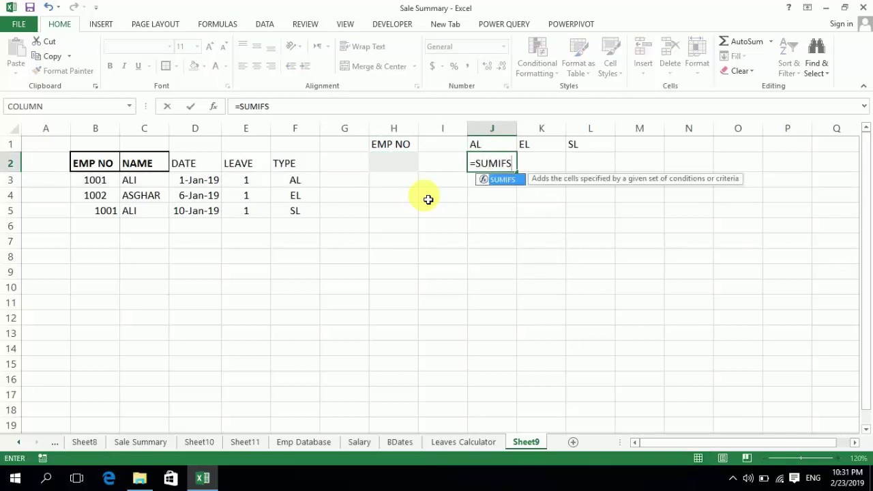
pyautogui.write('(')
pyautogui.press('Left')
pyautogui.press('Left')
pyautogui.press('Left')
pyautogui.press('Left')
pyautogui.press('Left')
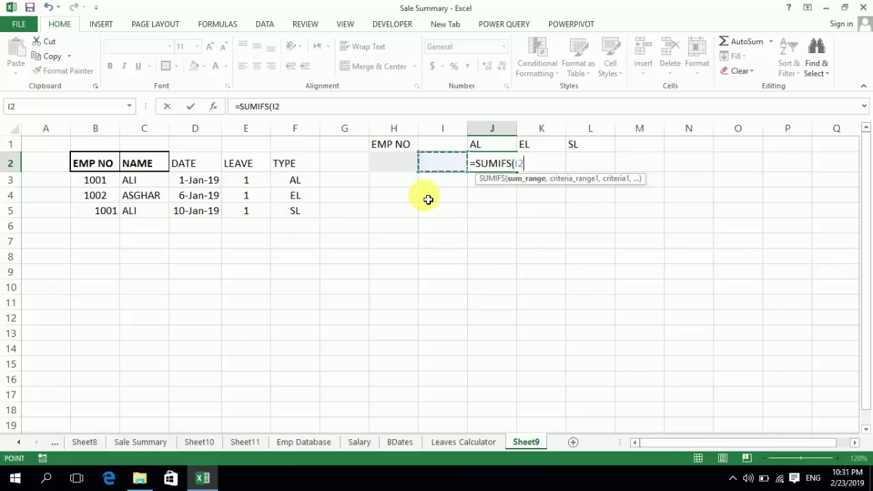
pyautogui.press('Down')
pyautogui.hotkey('shift', 'Down')
pyautogui.hotkey('shift', 'Down')
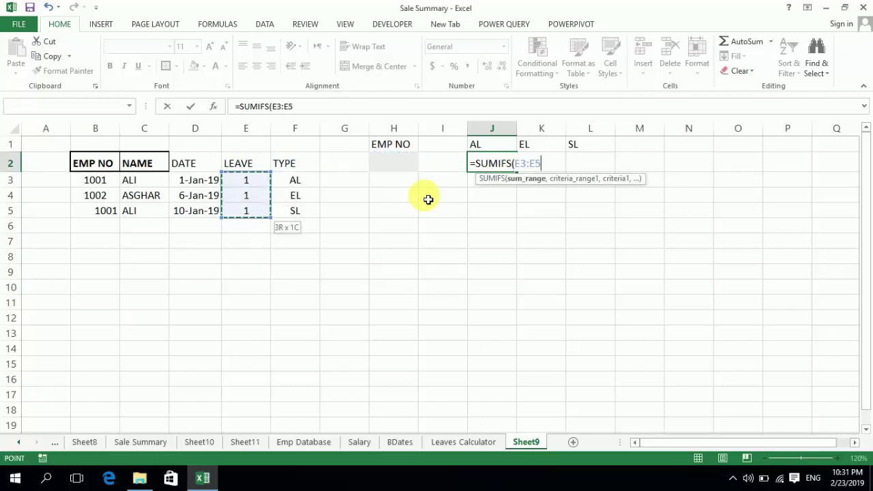
# Step: Complete the J2 SUMIFS formula with EMP NO range B3:B5 as the criteria range and H2 as its criterion
pyautogui.write(',')
pyautogui.press('Left')
pyautogui.press('Left')
pyautogui.press('Left')
pyautogui.press('Left')
pyautogui.press('Left')
pyautogui.press('Left')
pyautogui.press('Left')
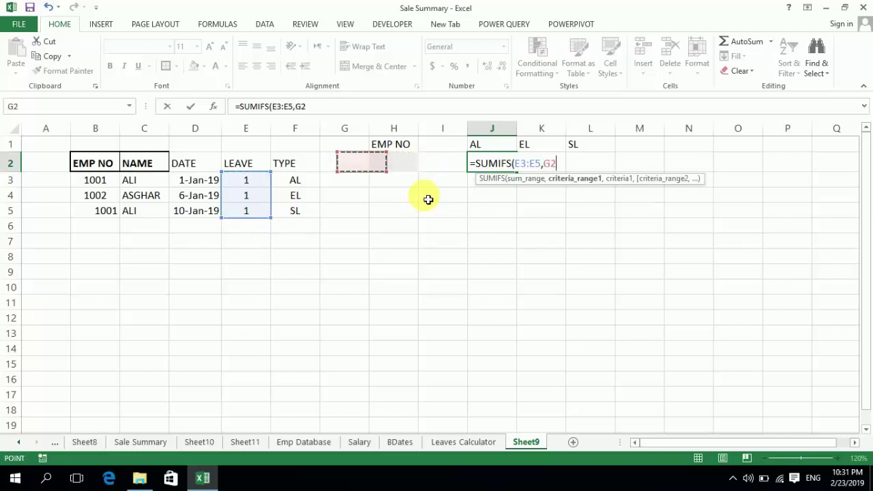
pyautogui.press('Down')
pyautogui.press('Left')
pyautogui.hotkey('shift', 'Down')
pyautogui.hotkey('shift', 'Down')
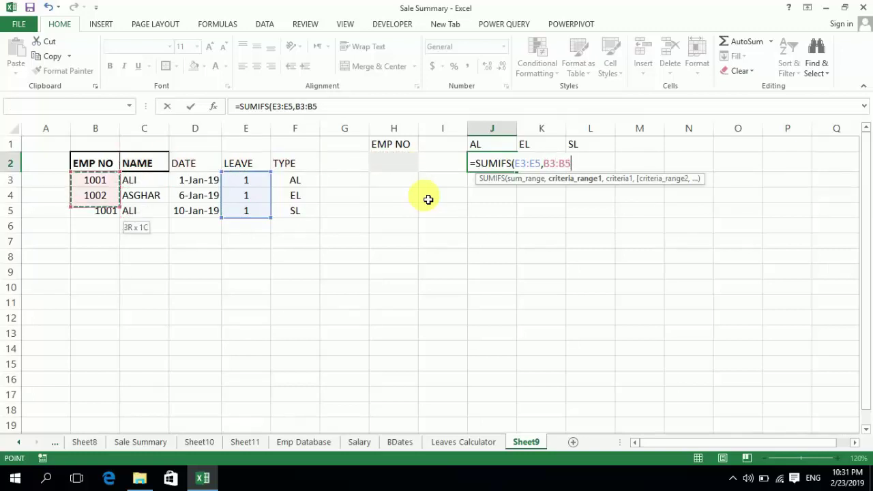
pyautogui.write(',')
pyautogui.press('Left')
pyautogui.press('Left')
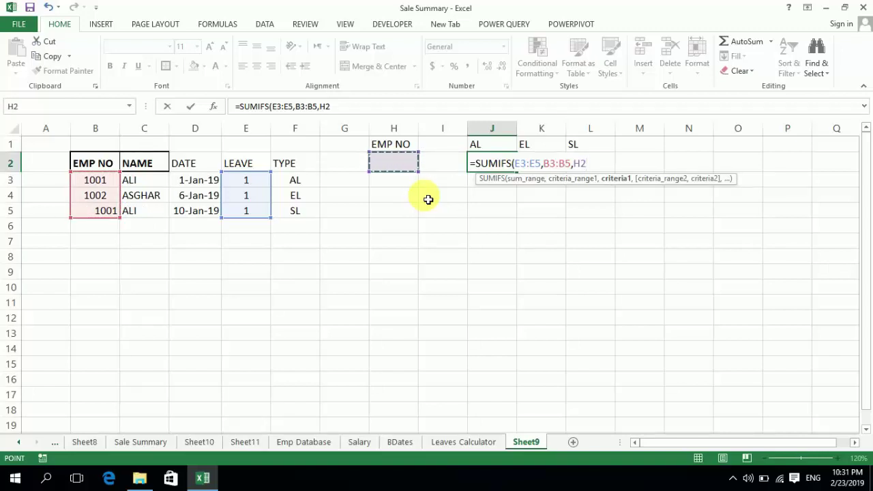
pyautogui.press('Return')
pyautogui.press('Up')
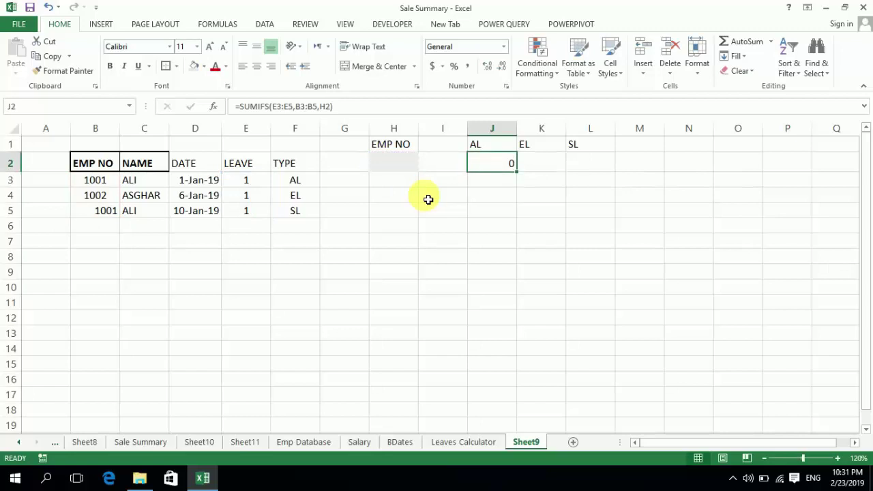
# Step: Enter the first employee's number in H2 as the lookup value
pyautogui.press('Left')
pyautogui.press('Left')
pyautogui.press('F2')
pyautogui.write('1001')
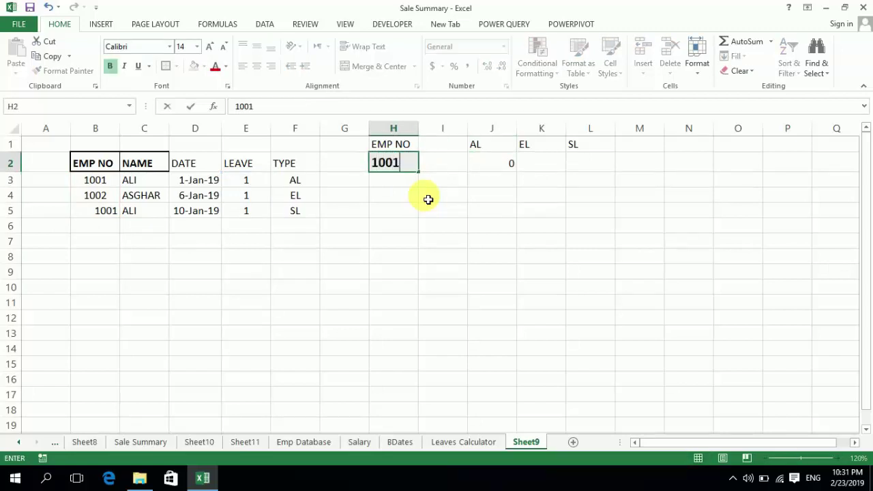
pyautogui.press('Tab')
pyautogui.press('Left')
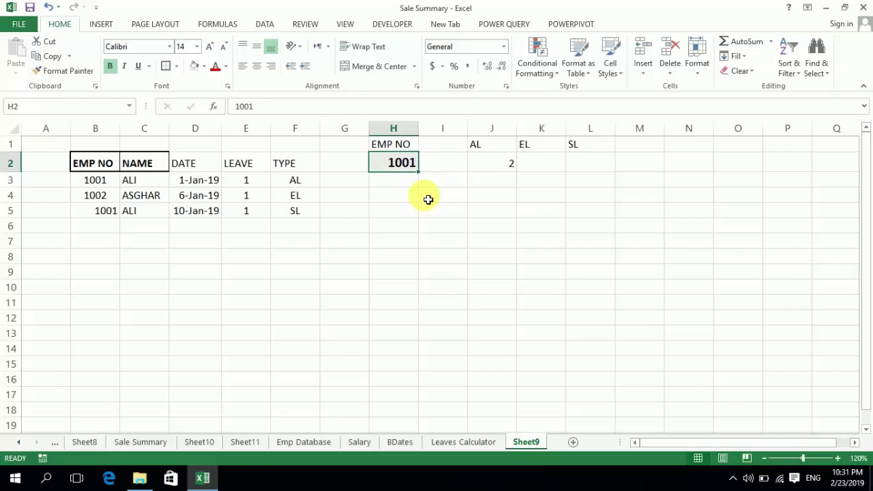
# Step: Examine the total in J2 against its AL heading and the LEAVE entries in the log
pyautogui.press('Right')
pyautogui.press('Right')
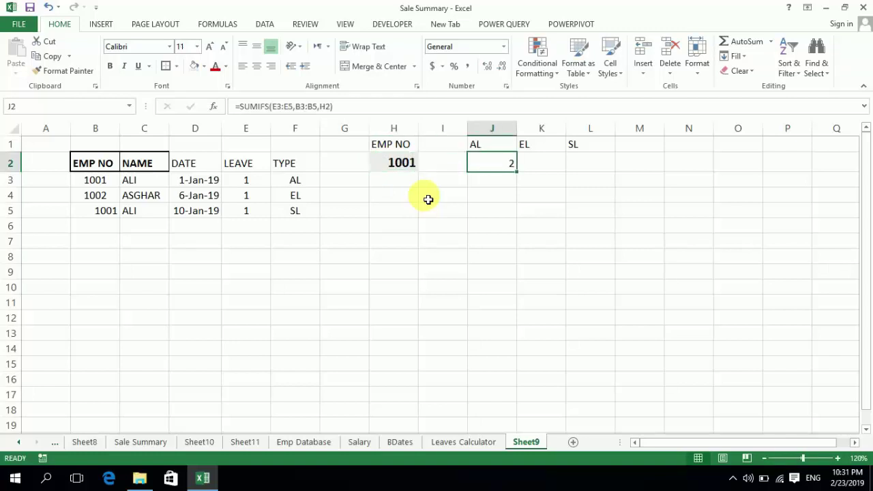
pyautogui.press('Up')
pyautogui.press('Down')
pyautogui.press('Left')
pyautogui.press('Left')
pyautogui.press('Left')
pyautogui.press('Left')
pyautogui.press('Left')
pyautogui.press('Down')
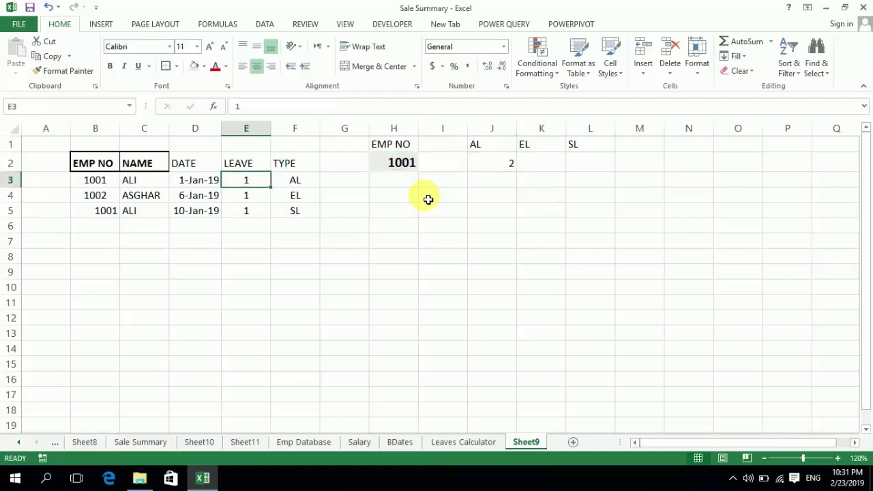
pyautogui.press('Right')
pyautogui.press('Right')
pyautogui.press('Right')
pyautogui.press('Right')
pyautogui.press('Right')
pyautogui.press('Up')
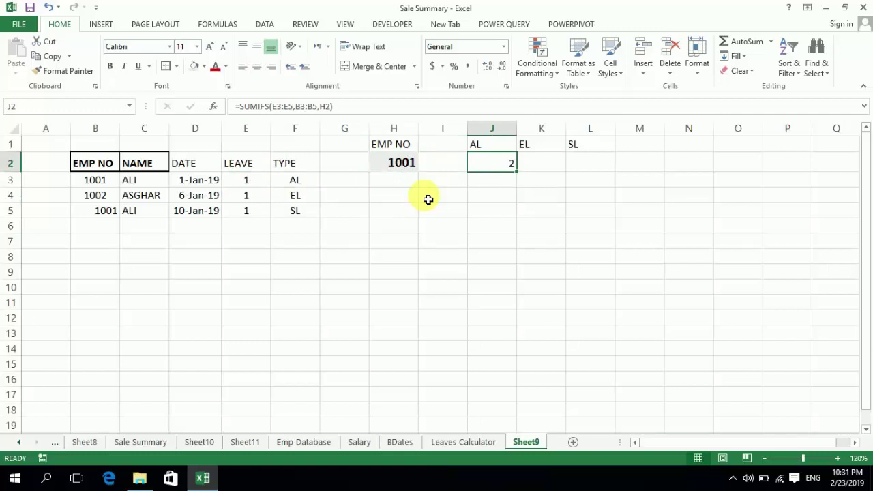
# Step: Extend the J2 SUMIFS formula with TYPE range F3:F5 as the second criteria range and J1 as its criterion
pyautogui.press('F2')
pyautogui.write(',')
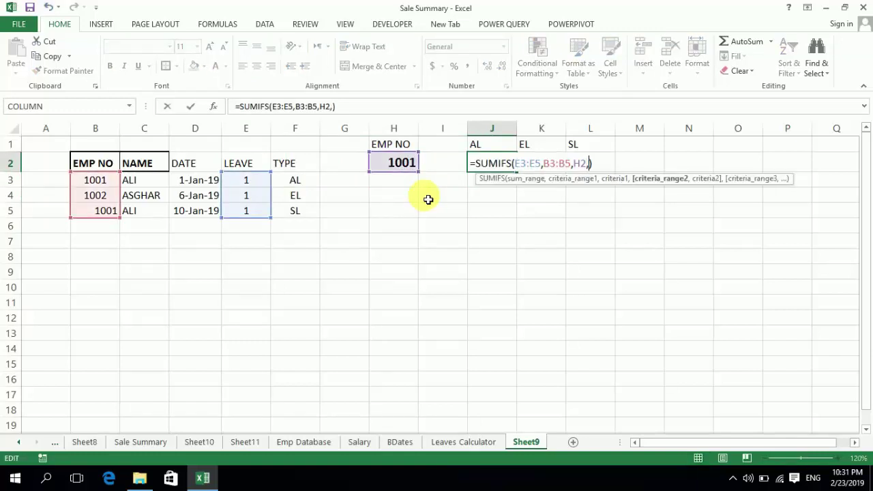
pyautogui.click(311, 184)
pyautogui.hotkey('shift', 'Down')
pyautogui.hotkey('shift', 'Down')
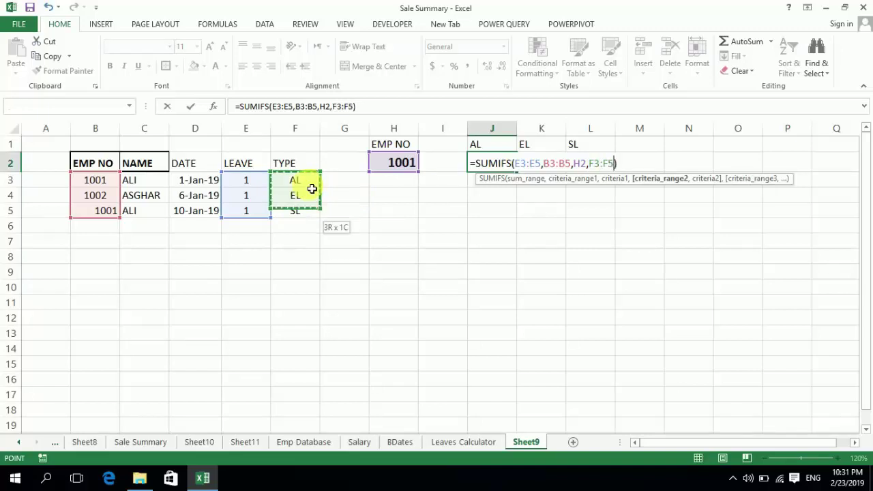
pyautogui.write(',')
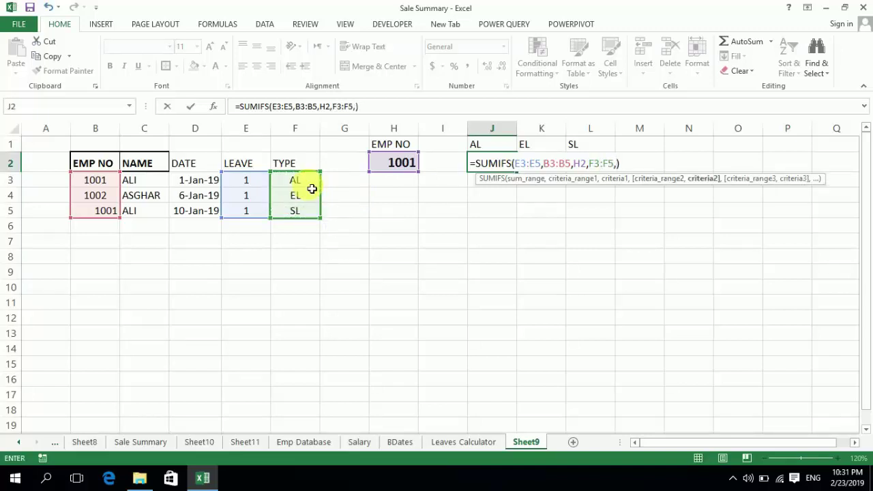
pyautogui.click(501, 150)
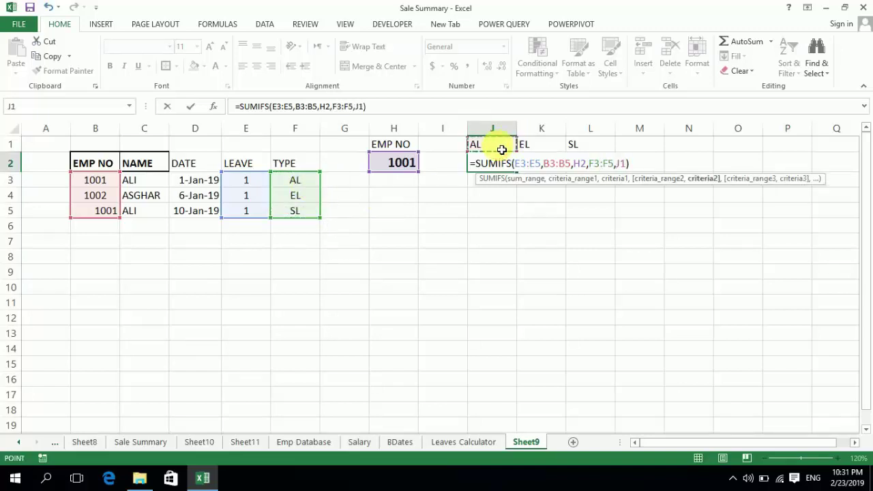
pyautogui.press('Return')
pyautogui.press('Up')
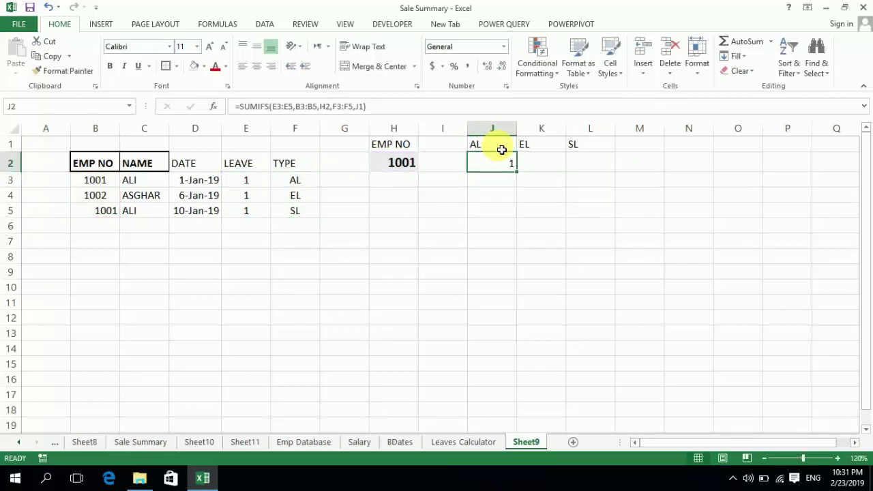
# Step: Center the leave type headings in J1:L1
pyautogui.click(502, 149)
pyautogui.hotkey('shift', 'Right')
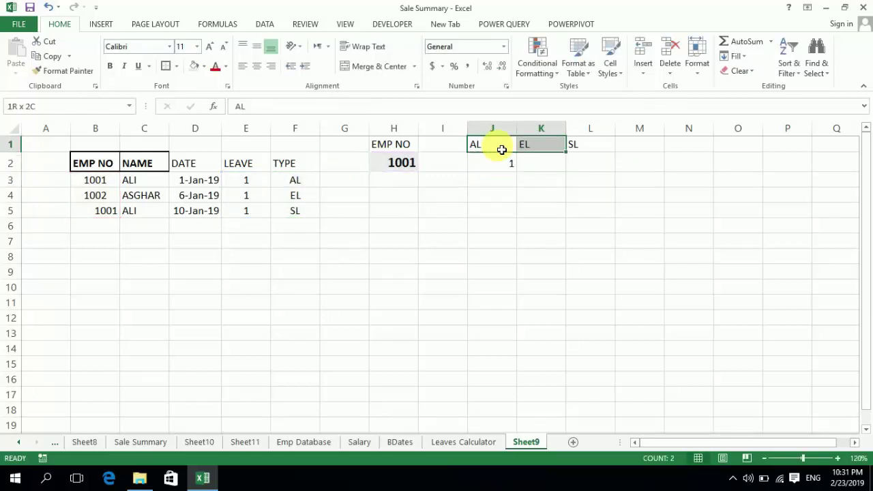
pyautogui.hotkey('shift', 'Right')
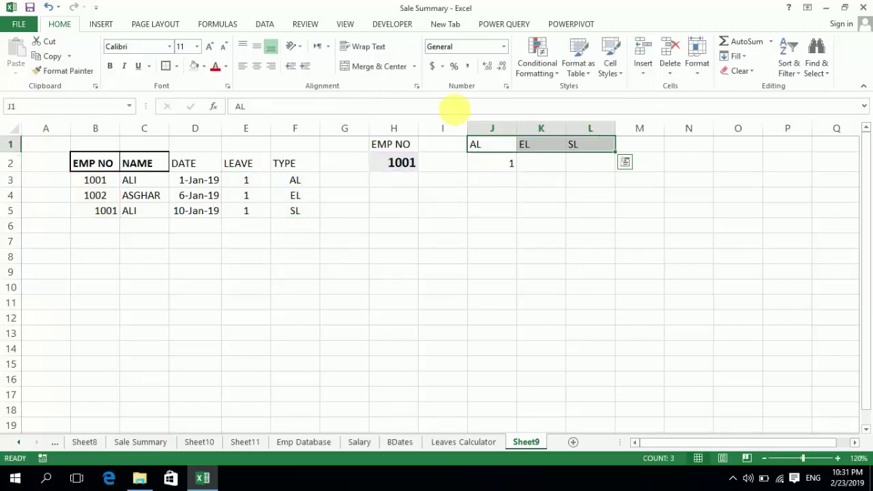
pyautogui.click(259, 68)
pyautogui.press('Down')
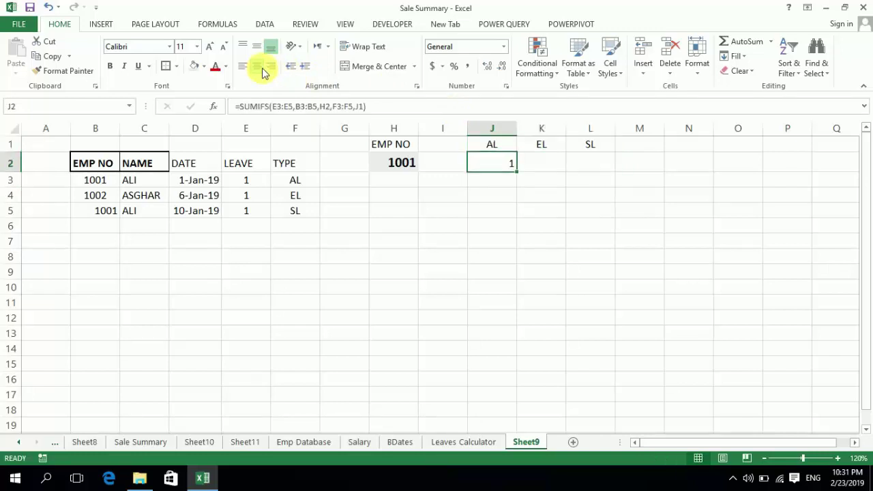
# Step: Make the sum range E3:E5 in the J2 SUMIFS formula an absolute reference
pyautogui.press('Right')
pyautogui.press('Left')
pyautogui.hotkey('ctrl', 'c')
pyautogui.press('Right')
pyautogui.press('Left')
pyautogui.press('F2')
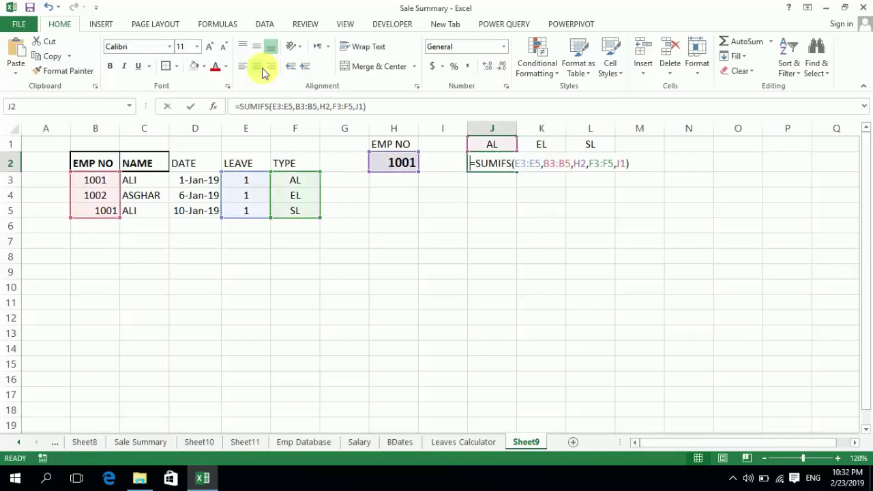
pyautogui.press('Left')
pyautogui.press('Left')
pyautogui.press('Left')
pyautogui.press('Left')
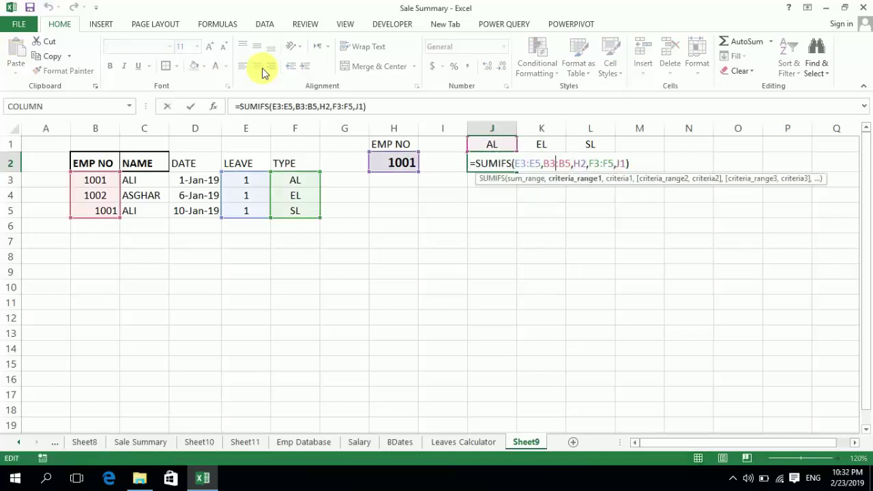
pyautogui.press('Left')
pyautogui.press('Left')
pyautogui.press('Left')
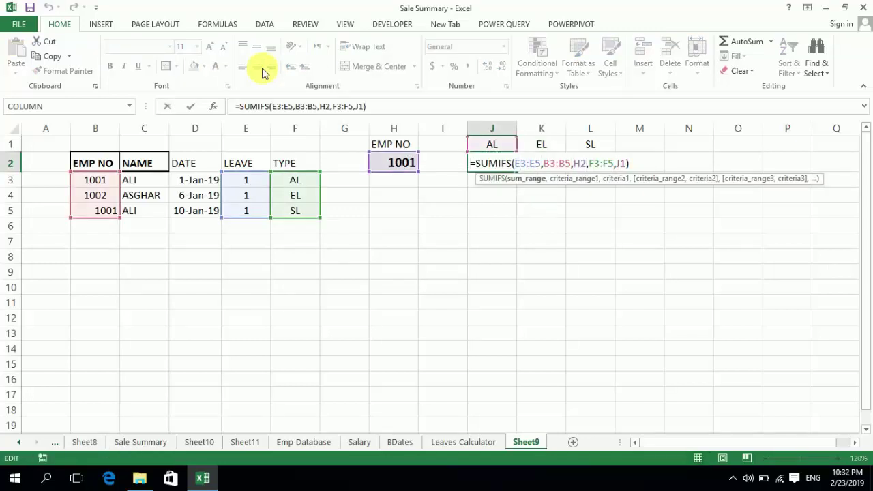
pyautogui.press('F4')
# Step: Make the criteria range B3:B5 and the criterion H2 absolute references in the J2 formula
pyautogui.press('Right')
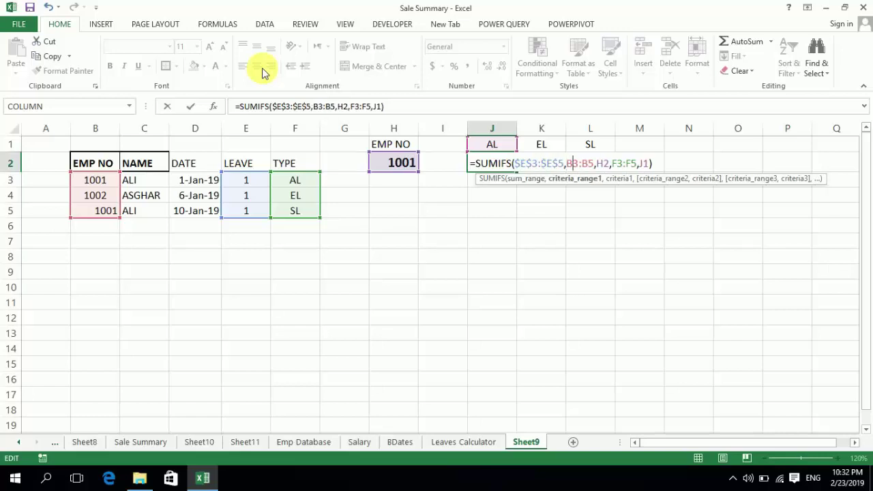
pyautogui.press('F4')
pyautogui.press('Right')
pyautogui.press('Right')
pyautogui.press('F4')
pyautogui.press('Right')
pyautogui.press('Right')
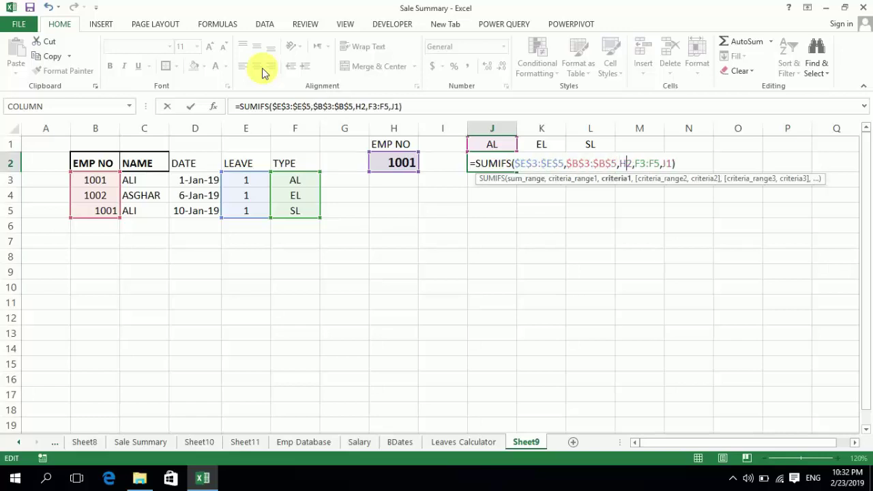
pyautogui.press('F4')
# Step: Make the second criteria range F3:F5 absolute in J2, leaving J1 relative, and commit the formula
pyautogui.press('Right')
pyautogui.press('Right')
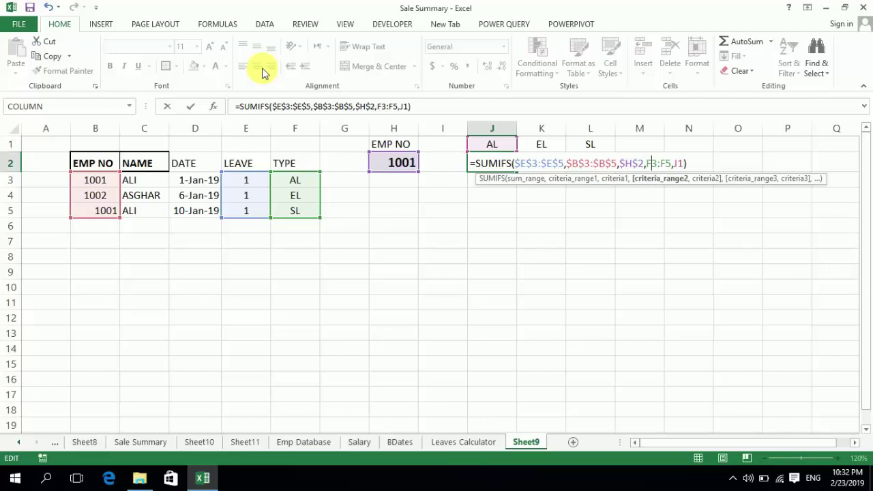
pyautogui.press('F4')
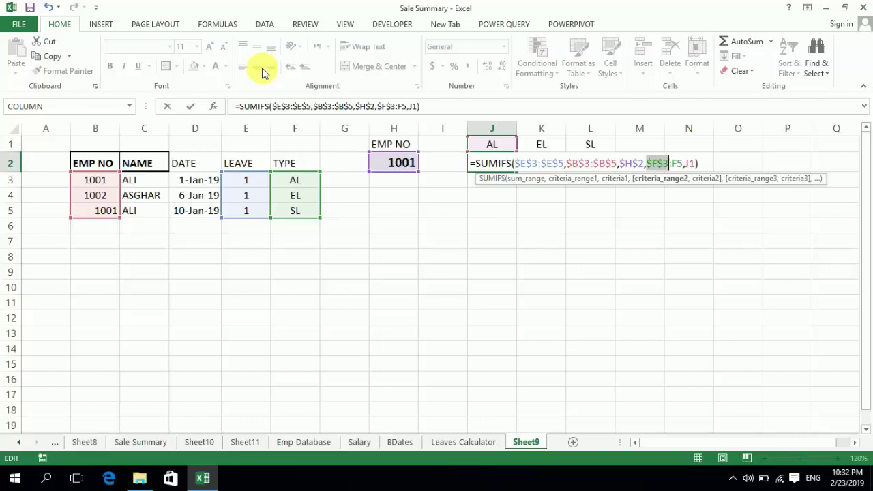
pyautogui.press('Right')
pyautogui.press('Right')
pyautogui.press('F4')
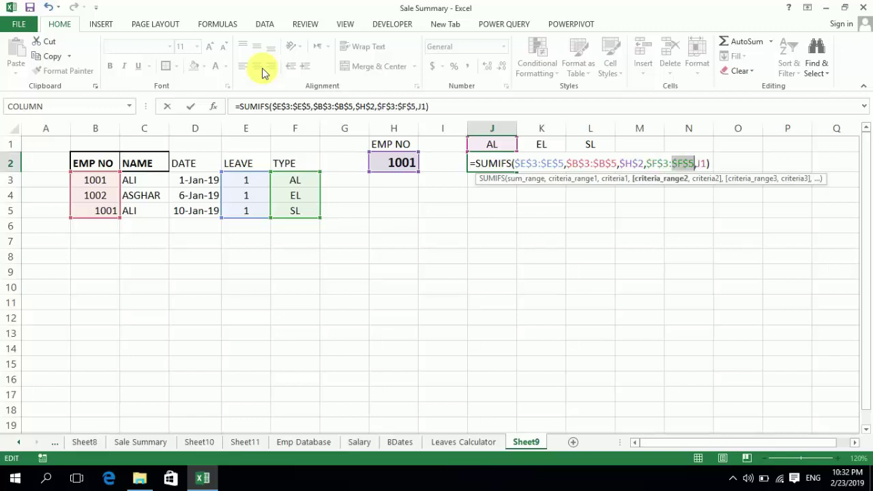
pyautogui.press('Return')
# Step: Copy the J2 formula into K2:L2 for the EL and SL totals
pyautogui.press('Up')
pyautogui.hotkey('ctrl', 'c')
pyautogui.press('Right')
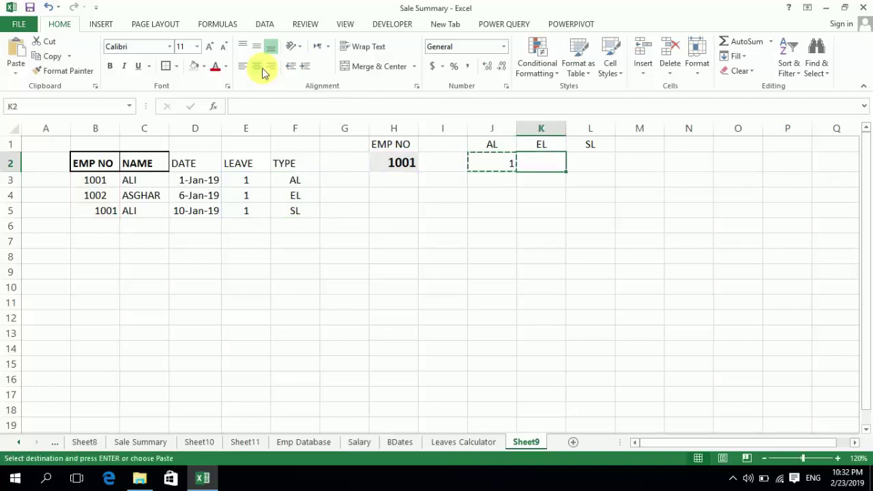
pyautogui.hotkey('shift', 'Right')
pyautogui.hotkey('ctrl', 'v')
pyautogui.press('Escape')
# Step: Check the AL, EL and SL totals in J2:L2 against the employee number in H2
pyautogui.press('Left')
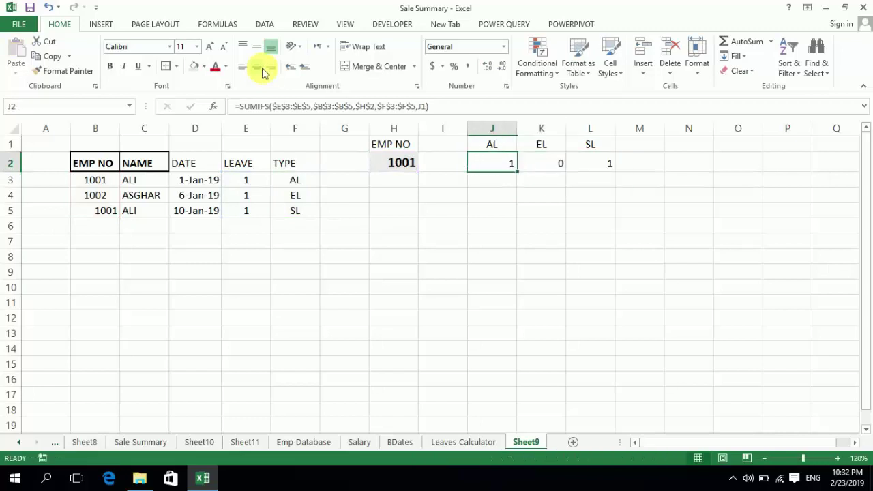
pyautogui.press('Left')
pyautogui.press('Right')
pyautogui.press('Left')
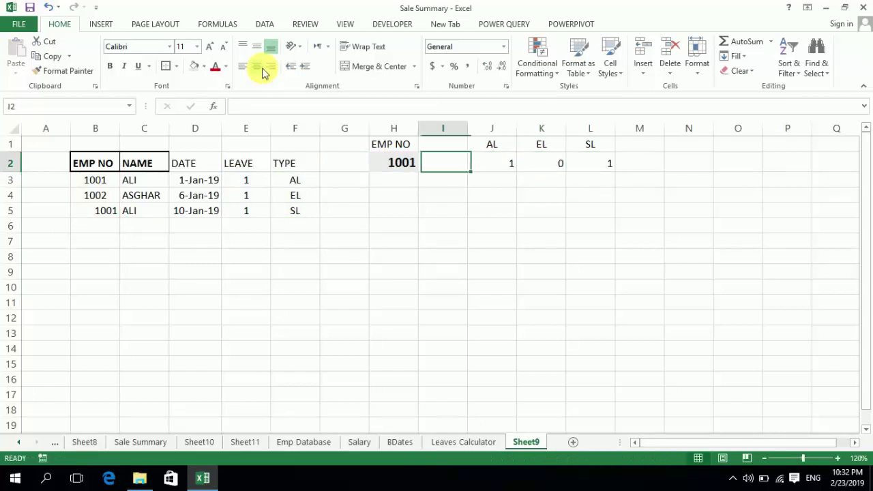
pyautogui.press('Left')
pyautogui.press('Right')
pyautogui.press('Right')
pyautogui.press('Right')
pyautogui.press('Right')
pyautogui.press('Left')
pyautogui.press('Left')
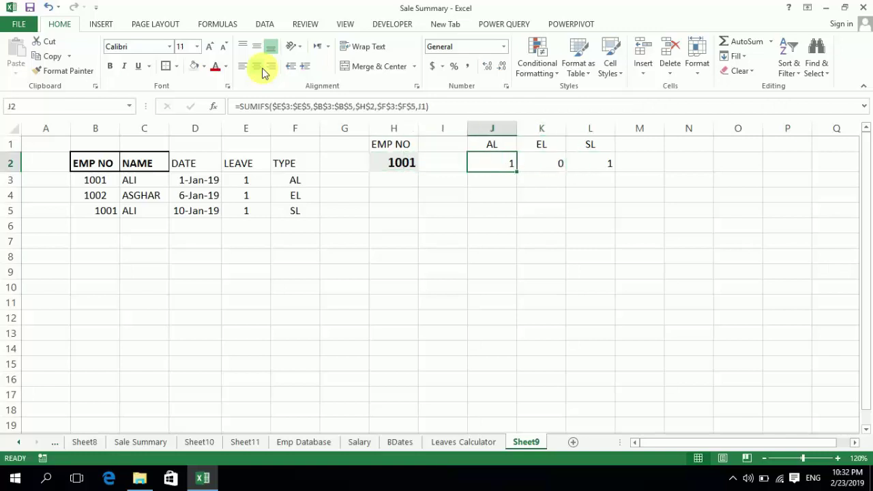
pyautogui.press('Left')
pyautogui.press('Right')
pyautogui.press('Left')
# Step: Examine the LEAVE and TYPE entries in the leave log and the empty row below them
pyautogui.press('Left')
pyautogui.press('Left')
pyautogui.press('Left')
pyautogui.press('Left')
pyautogui.press('Down')
pyautogui.press('Down')
pyautogui.press('Down')
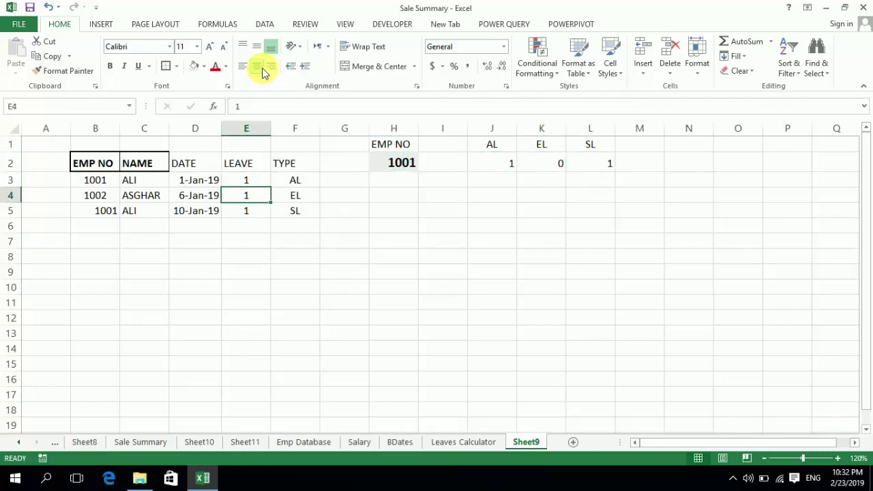
pyautogui.press('Up')
pyautogui.press('Up')
pyautogui.press('Down')
pyautogui.press('Down')
pyautogui.press('Right')
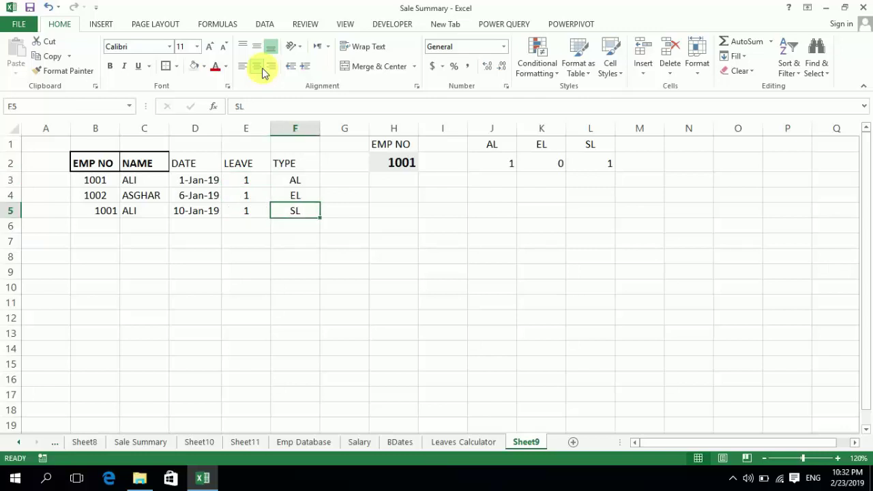
pyautogui.press('Right')
pyautogui.press('Right')
pyautogui.press('Right')
pyautogui.press('Left')
pyautogui.press('Left')
pyautogui.press('Left')
pyautogui.press('Left')
pyautogui.press('Left')
pyautogui.press('Left')
pyautogui.press('Down')
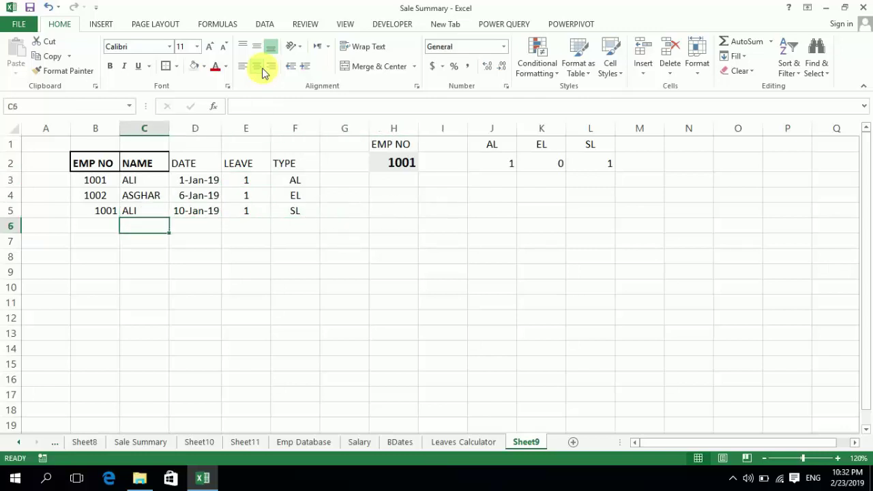
pyautogui.press('Right')
pyautogui.press('Right')
pyautogui.press('Right')
pyautogui.press('Right')
pyautogui.press('Right')
pyautogui.press('Right')
pyautogui.press('Left')
pyautogui.press('Left')
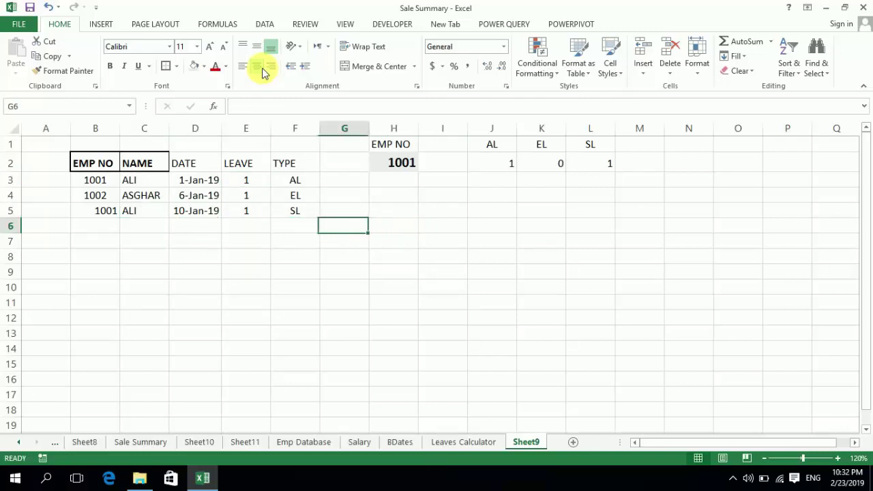
# Step: Review the SUMIFS formulas behind the AL and EL totals in J2 and K2
pyautogui.press('Up')
pyautogui.press('Right')
pyautogui.press('Right')
pyautogui.press('Right')
pyautogui.press('Right')
pyautogui.press('Up')
pyautogui.press('Up')
pyautogui.press('Up')
pyautogui.press('Left')
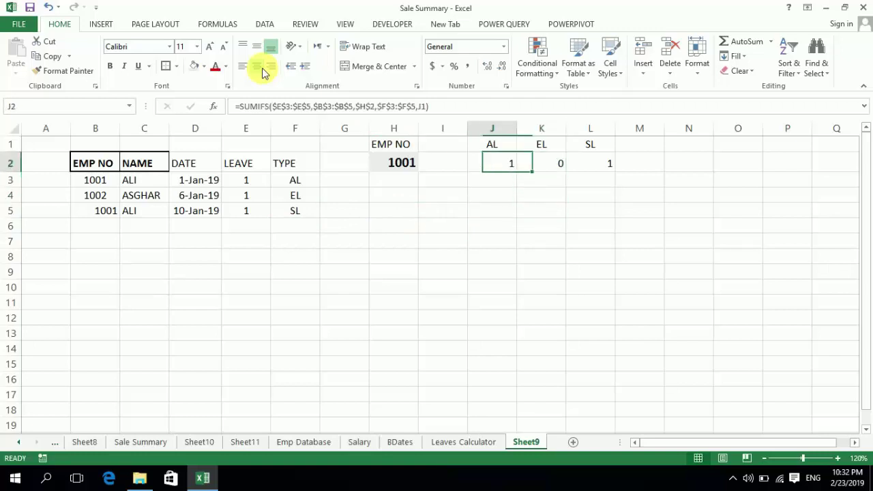
pyautogui.press('Right')
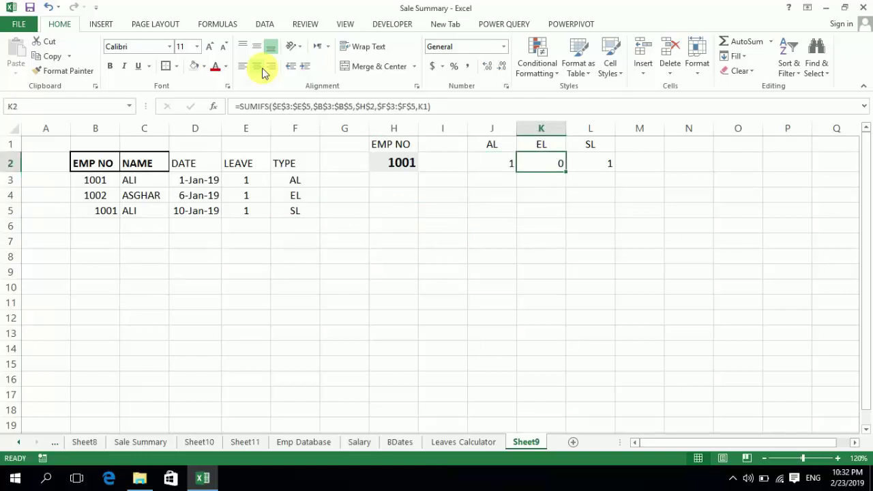
# Step: Enter the second employee's number in H2 as the lookup value
pyautogui.press('Left')
pyautogui.press('Left')
pyautogui.press('Left')
pyautogui.write('1')
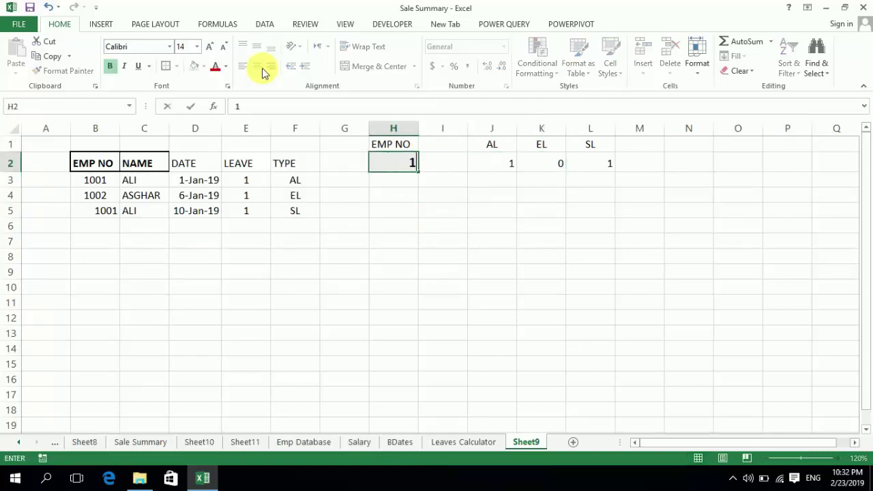
pyautogui.write('002')
pyautogui.press('Right')
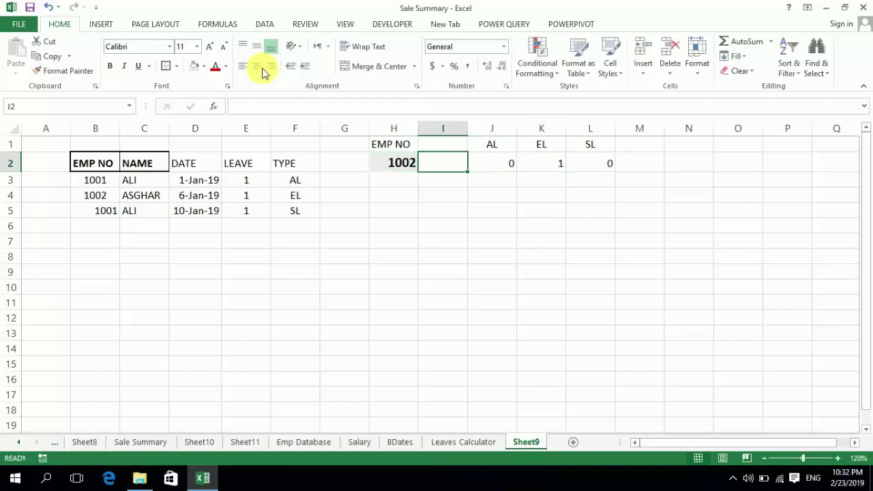
# Step: Center the cells J2:L5 under the leave type headings horizontally and vertically
pyautogui.press('Left')
pyautogui.press('Right')
pyautogui.press('Right')
pyautogui.hotkey('shift', 'Right')
pyautogui.hotkey('shift', 'Right')
pyautogui.hotkey('shift', 'Down')
pyautogui.hotkey('shift', 'Down')
pyautogui.hotkey('shift', 'Down')
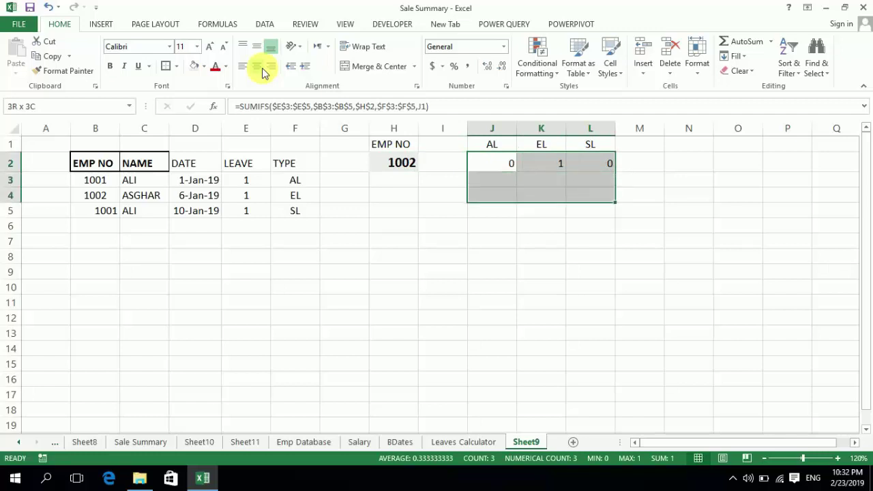
pyautogui.click(259, 67)
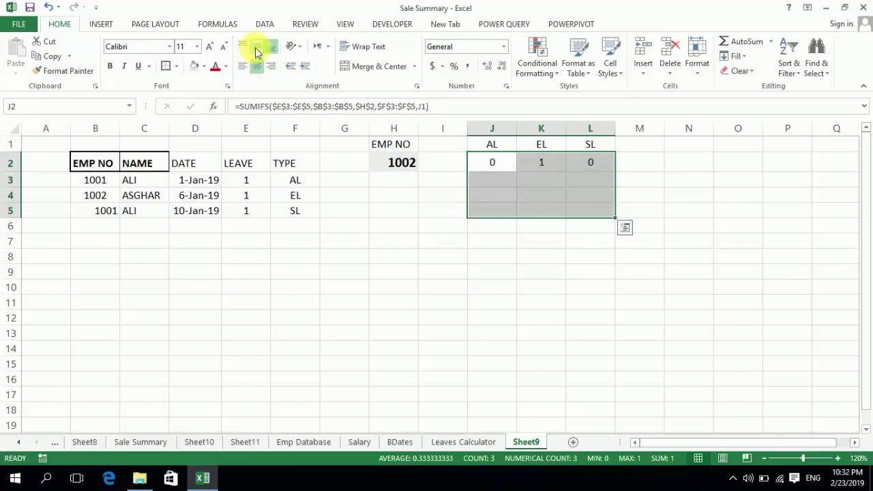
pyautogui.press('Down')
pyautogui.press('Up')
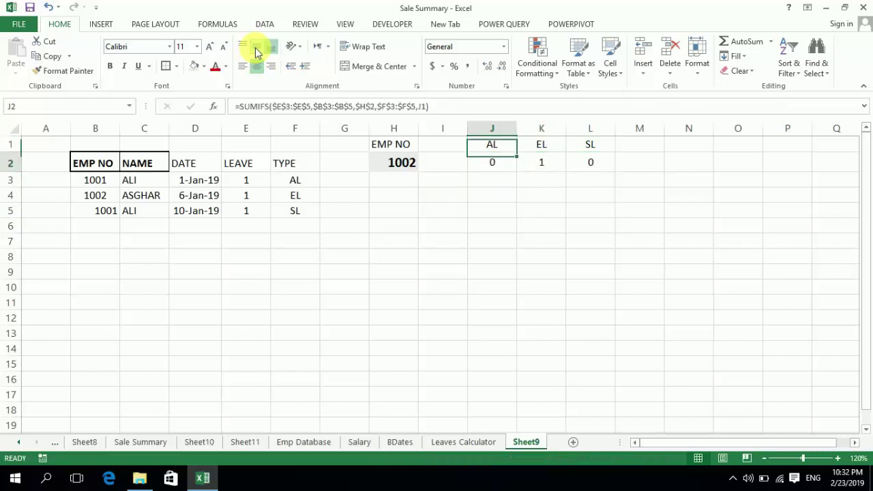
# Step: Examine the last log entry across row 5 and compare it with the totals in row 2
pyautogui.press('Down')
pyautogui.press('Left')
pyautogui.press('Left')
pyautogui.press('Left')
pyautogui.press('Left')
pyautogui.press('Down')
pyautogui.press('Down')
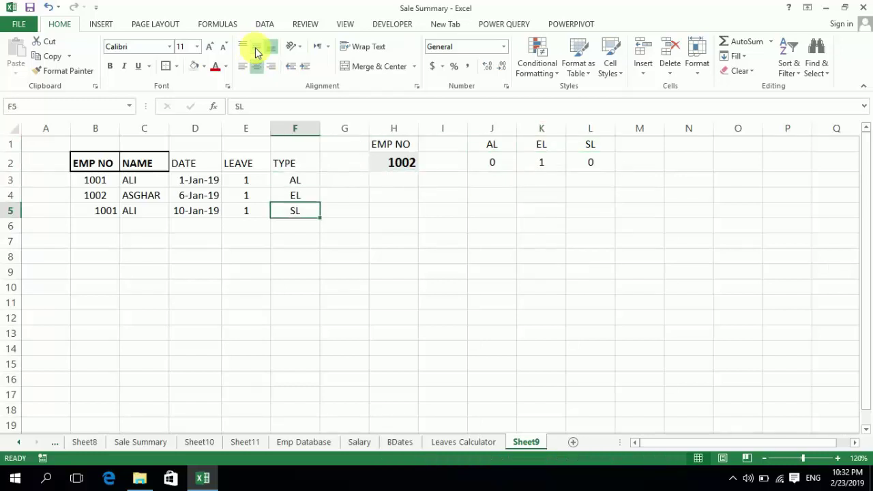
pyautogui.press('Left')
pyautogui.press('Left')
pyautogui.press('Left')
pyautogui.press('Left')
pyautogui.press('Left')
pyautogui.press('Right')
pyautogui.press('Right')
pyautogui.press('Right')
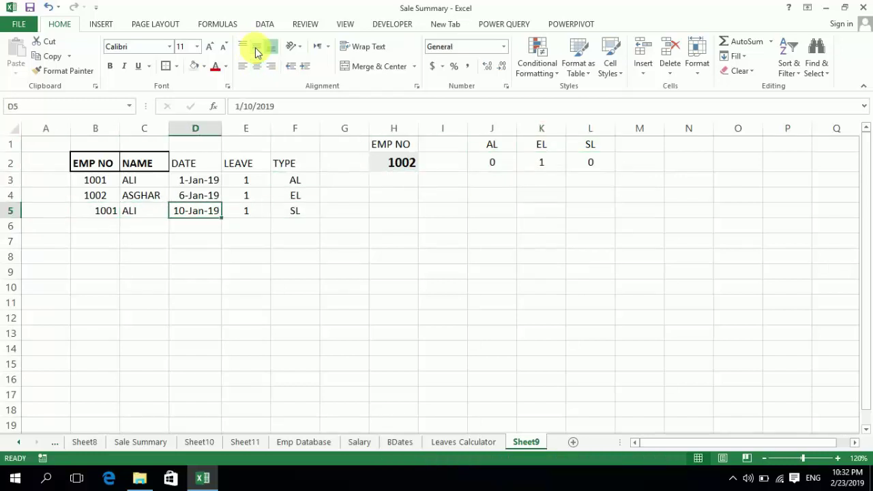
pyautogui.press('Right')
pyautogui.press('Right')
pyautogui.press('Right')
pyautogui.press('Right')
pyautogui.press('Right')
pyautogui.press('Right')
pyautogui.press('Up')
pyautogui.press('Up')
pyautogui.press('Up')
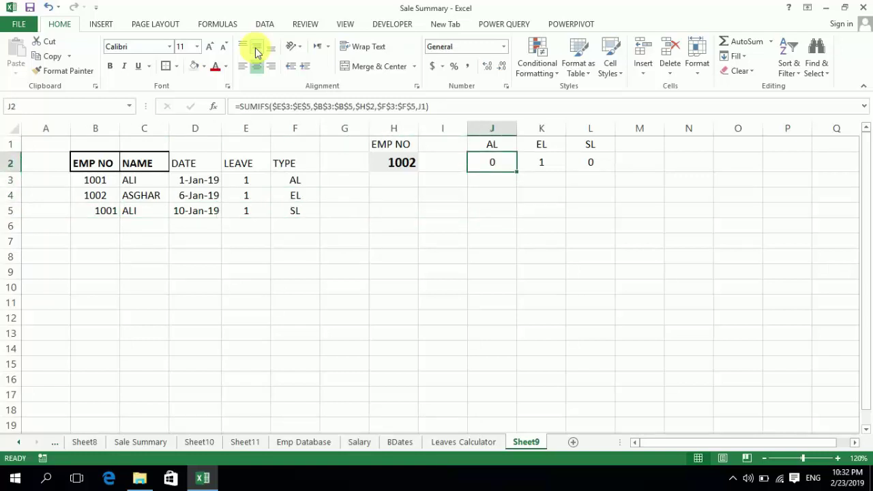
# Step: Extend all three ranges of the SUMIFS formula in J2 down to row 15: $E$3:$E$15, $B$3:$B$15 and $F$3:$F$15
pyautogui.press('F2')
pyautogui.press('Left')
pyautogui.press('Left')
pyautogui.press('Left')
pyautogui.press('Left')
pyautogui.press('Left')
pyautogui.press('Left')
pyautogui.press('Left')
pyautogui.press('Left')
pyautogui.press('Left')
pyautogui.press('Left')
pyautogui.press('Left')
pyautogui.press('Left')
pyautogui.press('Left')
pyautogui.press('Left')
pyautogui.press('Left')
pyautogui.press('Left')
pyautogui.press('Left')
pyautogui.press('Left')
pyautogui.press('Left')
pyautogui.press('Left')
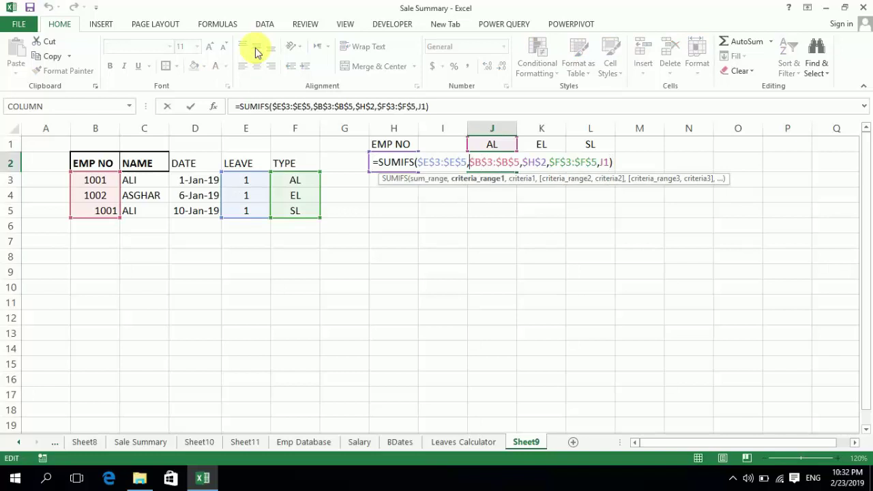
pyautogui.press('Left')
pyautogui.press('Left')
pyautogui.write('1')
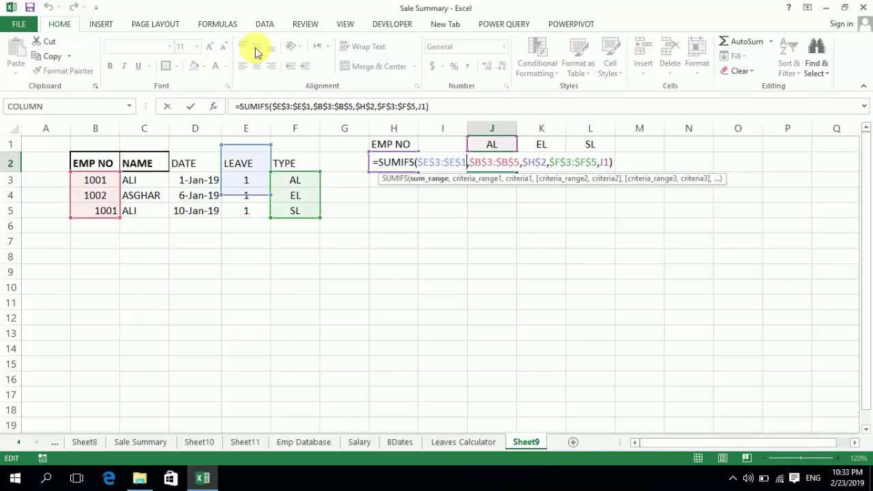
pyautogui.press('Right')
pyautogui.press('Right')
pyautogui.press('Right')
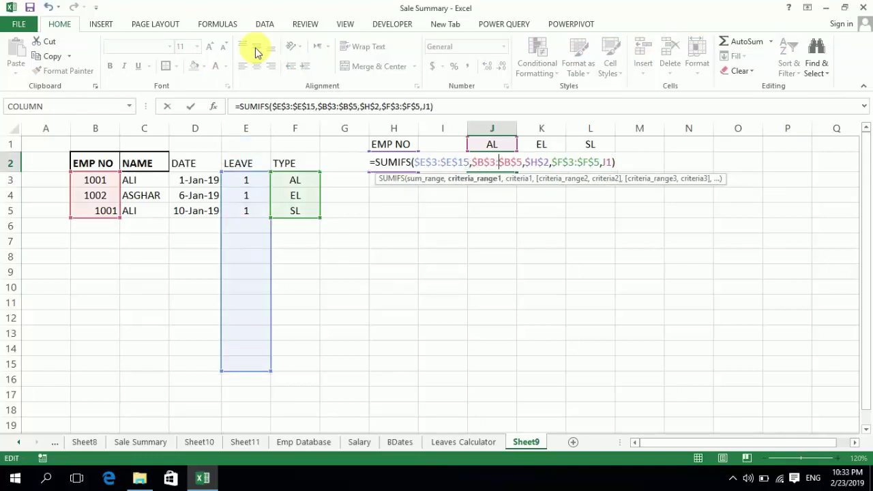
pyautogui.write('1')
pyautogui.press('Right')
pyautogui.press('Right')
pyautogui.press('Right')
pyautogui.press('Right')
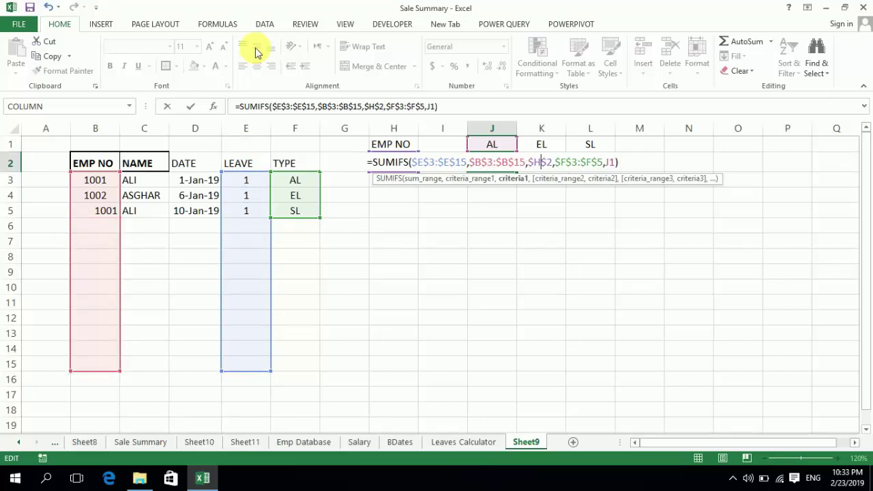
pyautogui.press('Right')
pyautogui.press('Right')
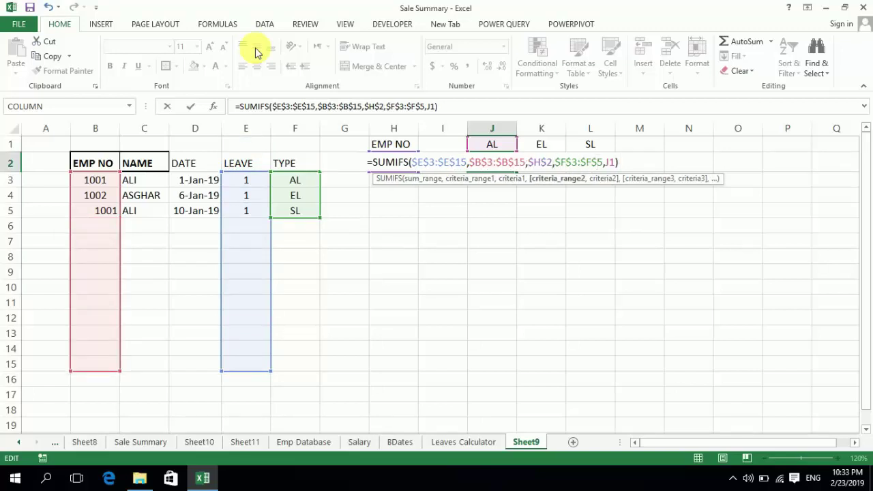
pyautogui.write('1')
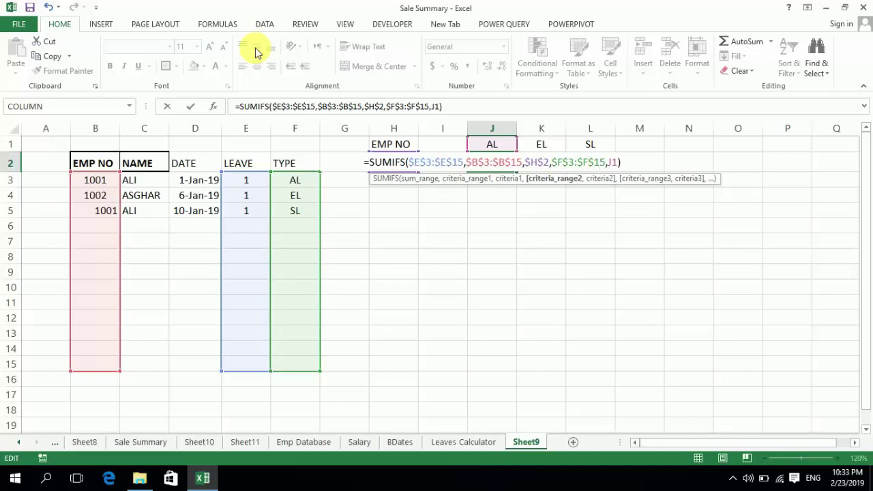
pyautogui.press('Return')
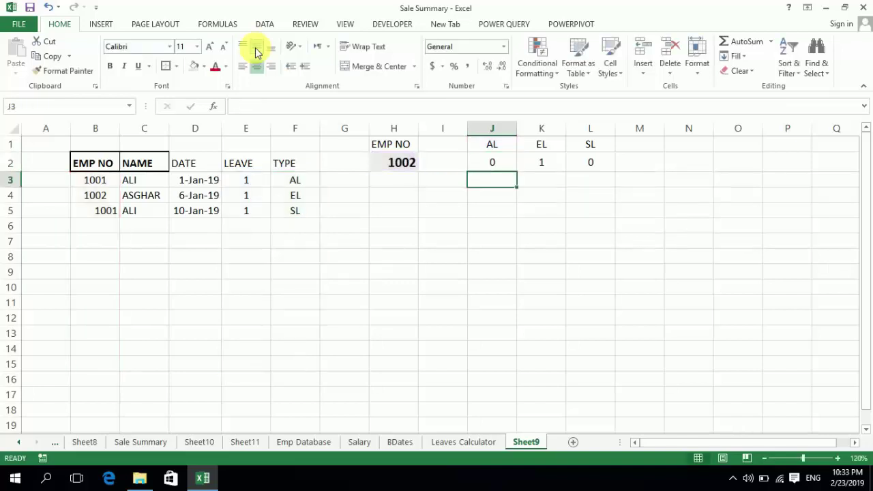
# Step: Extend the leave, employee number and type ranges in K2's SUMIFS formula to end at row 15
pyautogui.press('Up')
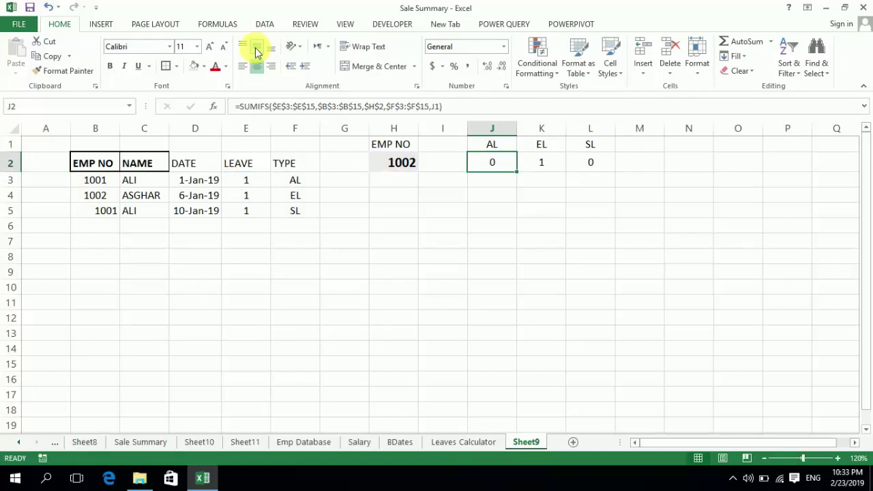
pyautogui.press('Right')
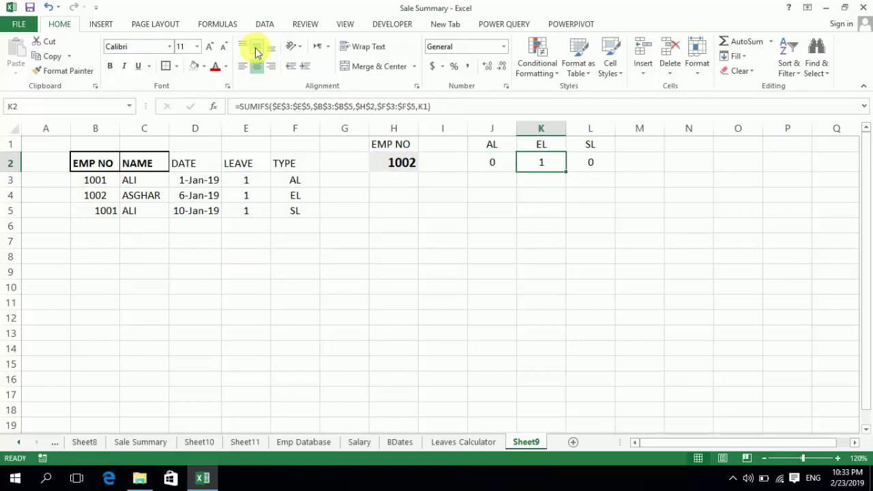
pyautogui.press('F2')
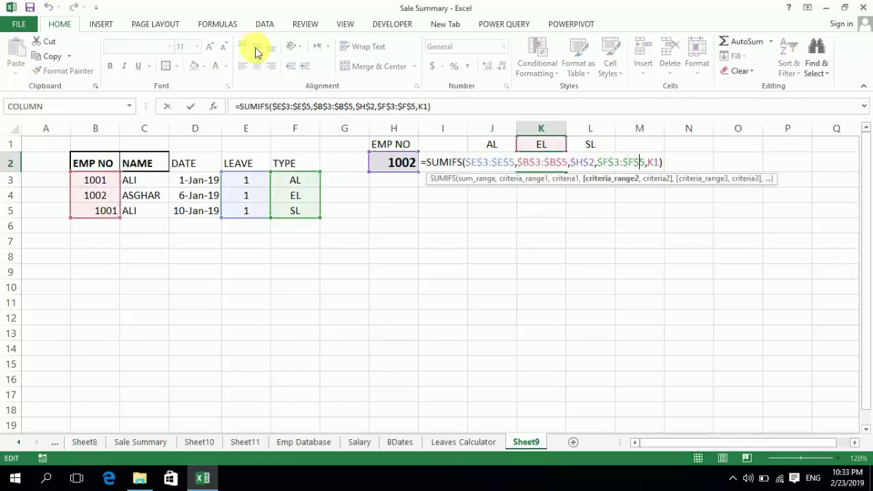
pyautogui.write('1')
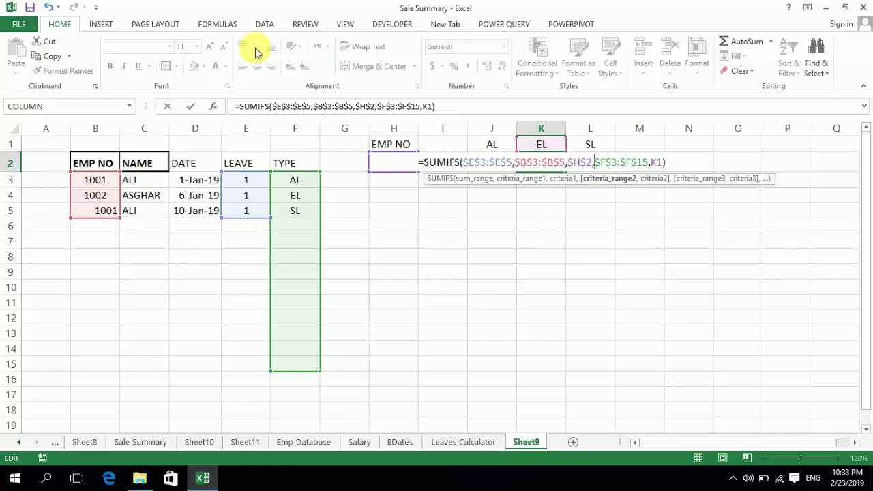
pyautogui.press('Left')
pyautogui.press('Left')
pyautogui.press('Left')
pyautogui.press('Left')
pyautogui.press('Left')
pyautogui.press('Left')
pyautogui.press('Left')
pyautogui.write('1')
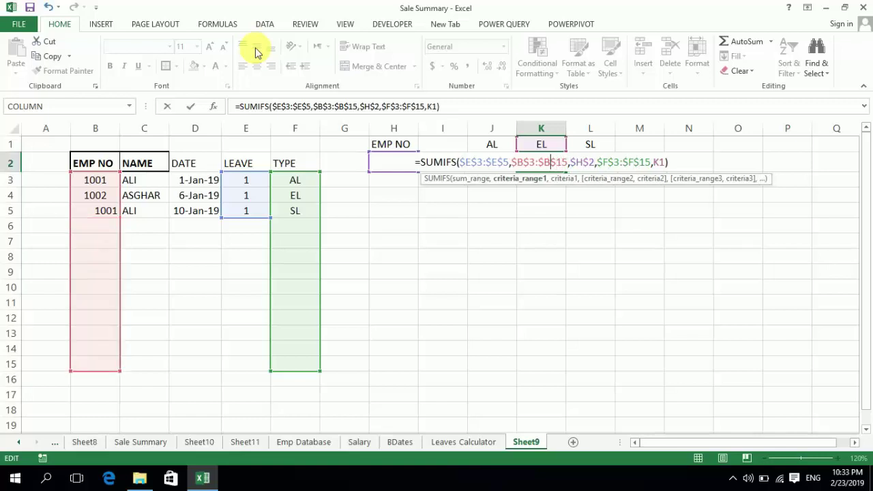
pyautogui.press('Left')
pyautogui.press('Left')
pyautogui.press('Left')
pyautogui.press('Left')
pyautogui.press('Left')
pyautogui.press('Left')
pyautogui.press('Left')
pyautogui.press('Left')
pyautogui.write('1')
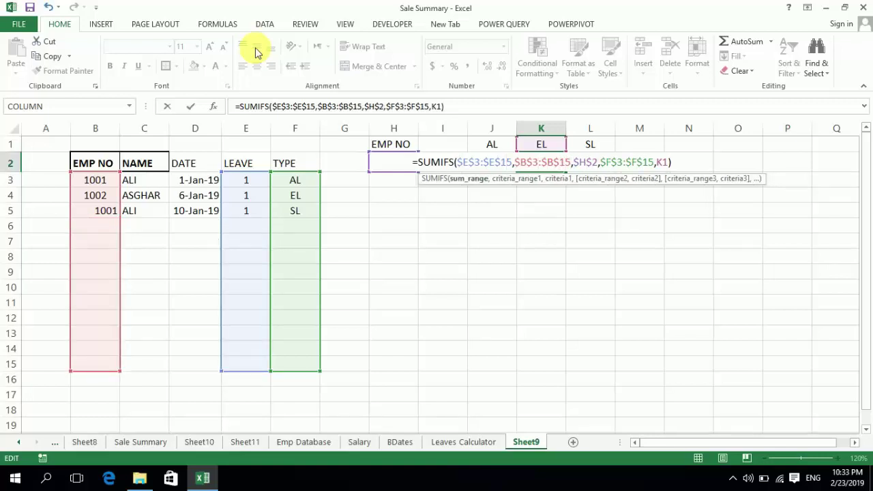
pyautogui.press('Return')
# Step: Extend the three column ranges in the SL total's SUMIFS formula in L2 to row 15
pyautogui.press('Right')
pyautogui.press('Up')
pyautogui.press('F2')
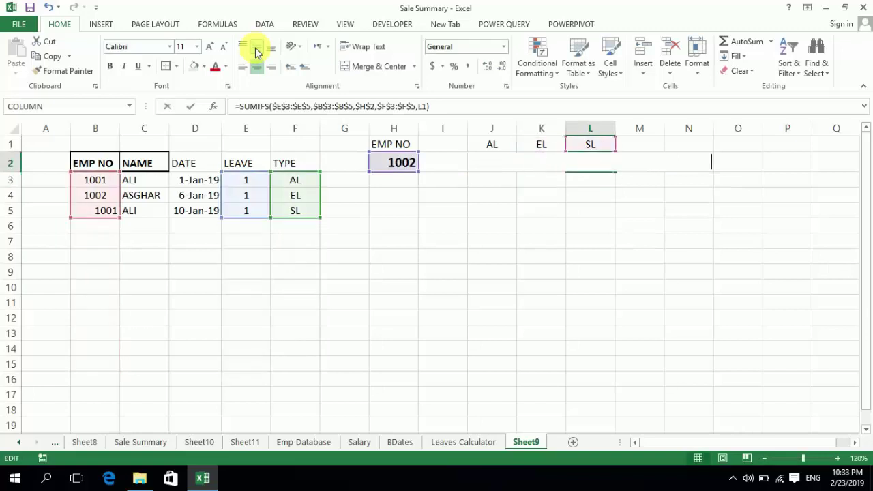
pyautogui.press('Left')
pyautogui.press('Left')
pyautogui.press('Left')
pyautogui.press('Left')
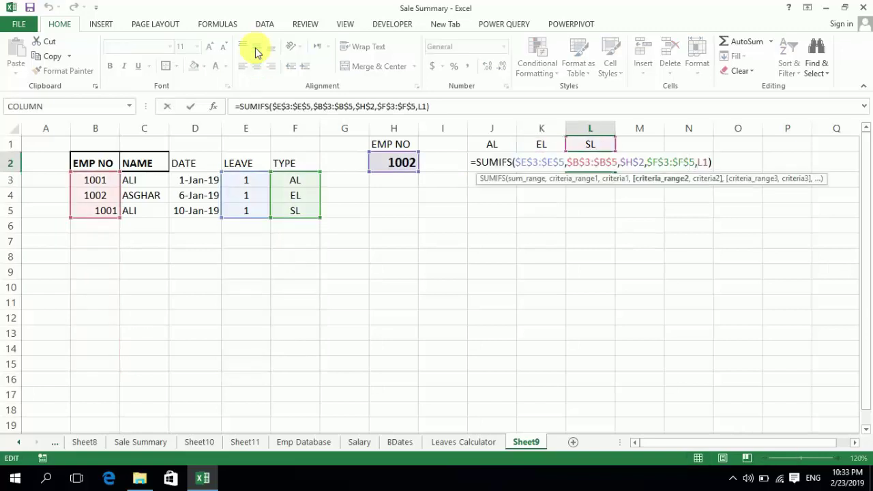
pyautogui.press('Left')
pyautogui.write('1')
pyautogui.press('Left')
pyautogui.press('Left')
pyautogui.press('Left')
pyautogui.press('Left')
pyautogui.press('Left')
pyautogui.press('Left')
pyautogui.press('Left')
pyautogui.press('Left')
pyautogui.press('Left')
pyautogui.press('Left')
pyautogui.press('Left')
pyautogui.press('Left')
pyautogui.press('Left')
pyautogui.write('1')
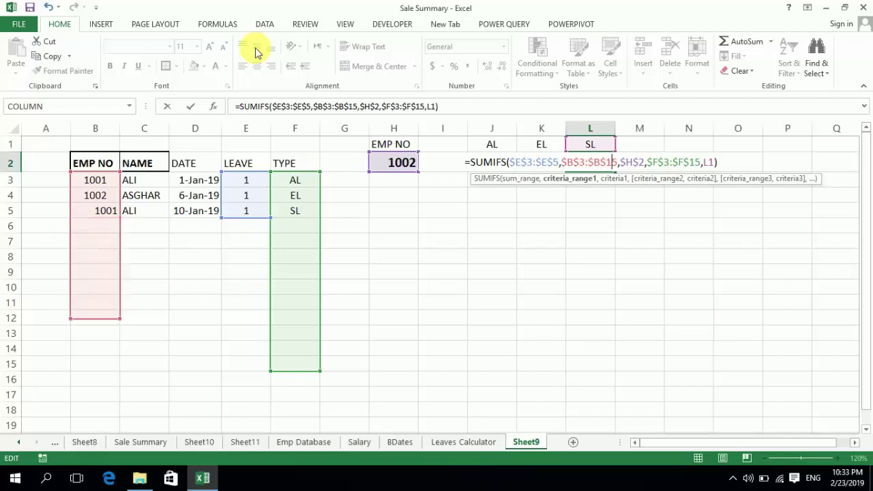
pyautogui.press('Left')
pyautogui.press('Left')
pyautogui.press('Left')
pyautogui.press('Left')
pyautogui.press('Left')
pyautogui.press('Left')
pyautogui.write('1')
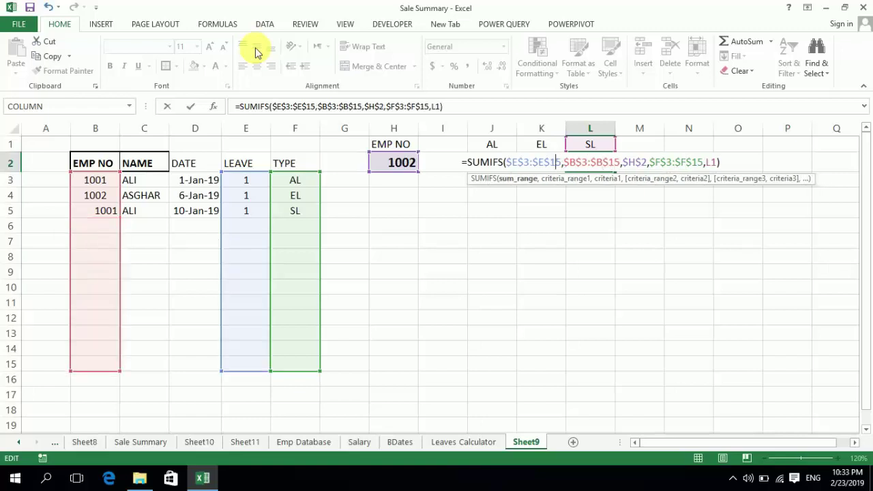
pyautogui.press('Return')
# Step: Start a new leave log entry in row 6 with the second employee's number and name
pyautogui.press('Up')
pyautogui.press('Left')
pyautogui.press('Left')
pyautogui.press('Left')
pyautogui.press('Left')
pyautogui.press('Left')
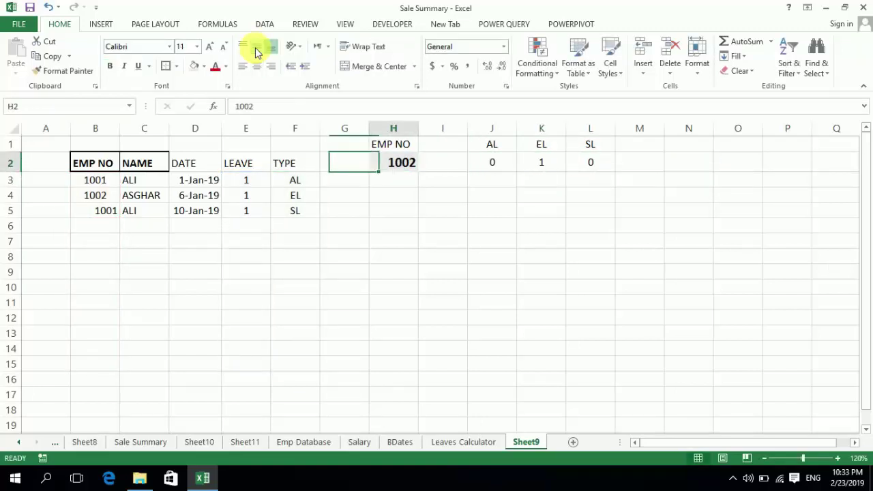
pyautogui.press('Right')
pyautogui.press('Right')
pyautogui.press('Right')
pyautogui.press('Left')
pyautogui.press('Left')
pyautogui.press('Left')
pyautogui.press('Left')
pyautogui.press('Left')
pyautogui.press('Left')
pyautogui.press('Left')
pyautogui.press('Left')
pyautogui.press('Left')
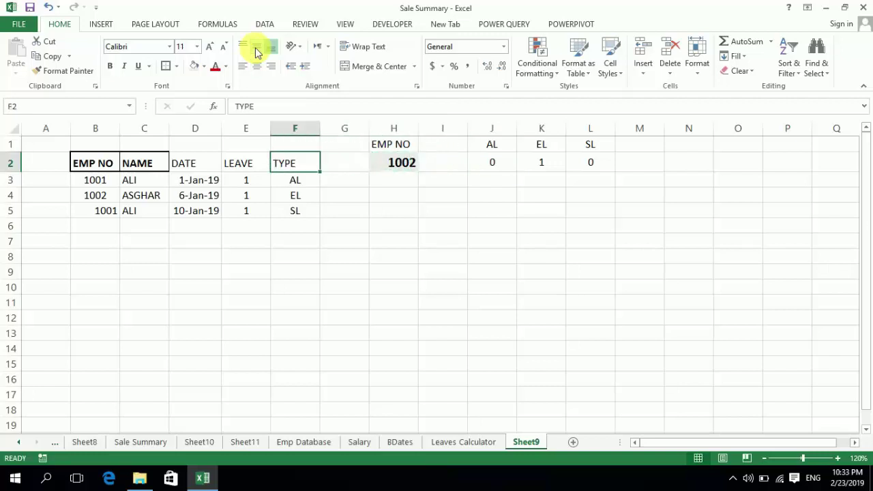
pyautogui.press('Down')
pyautogui.press('Down')
pyautogui.press('Down')
pyautogui.press('Down')
pyautogui.press('Right')
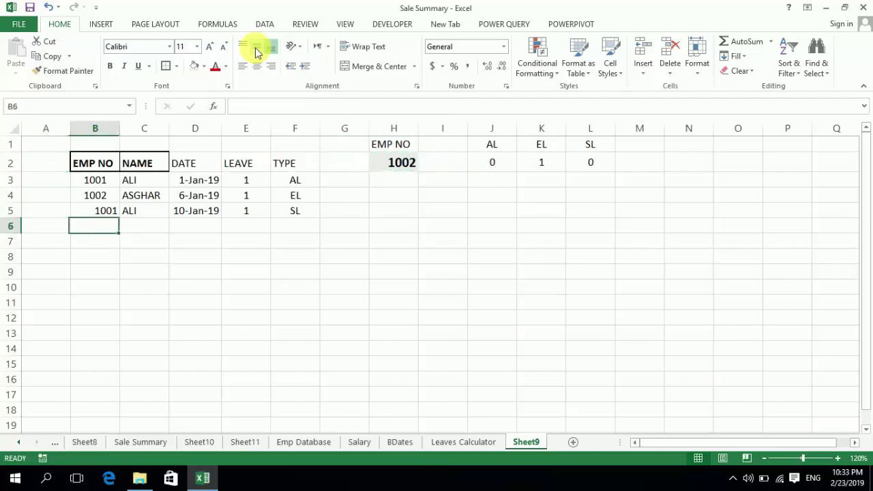
pyautogui.write('100')
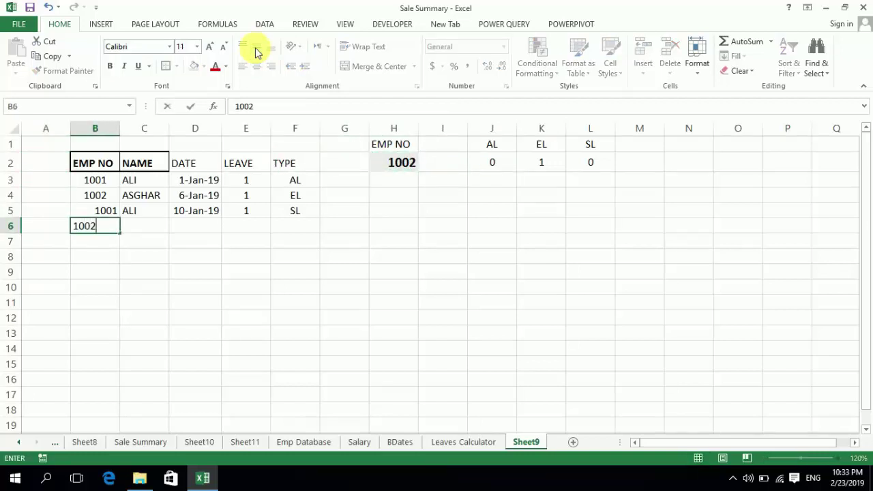
pyautogui.write('2')
pyautogui.press('Tab')
pyautogui.write('ASGHAR')
pyautogui.press('Tab')
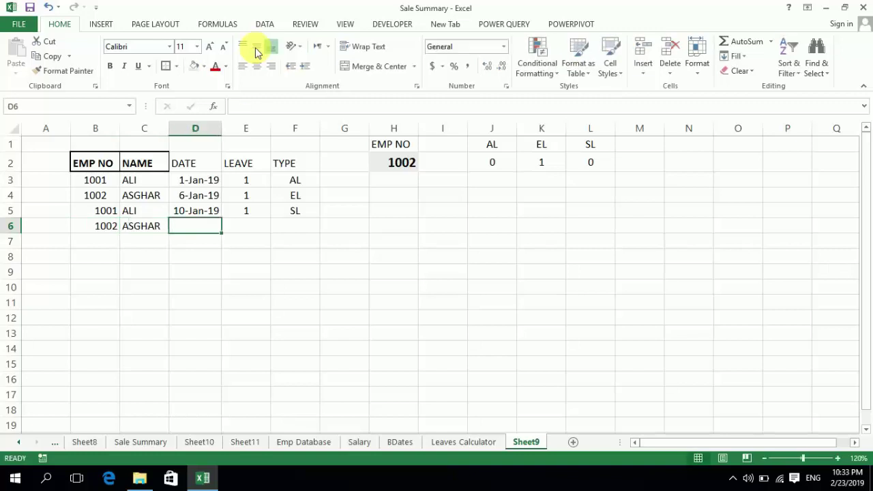
# Step: Complete the row 6 log entry with date 22-Jan-19, leave 1 and type EL
pyautogui.write('22 JAN 20')
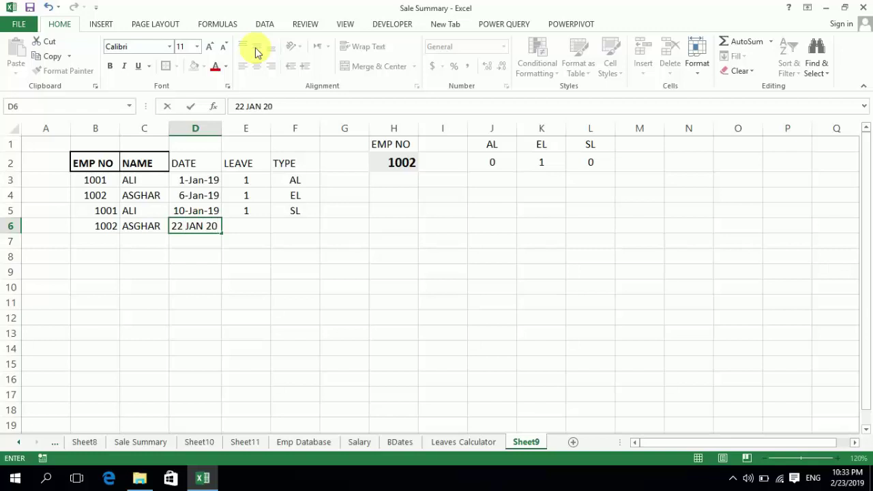
pyautogui.press('Tab')
pyautogui.press('Tab')
pyautogui.hotkey('shift', 'Tab')
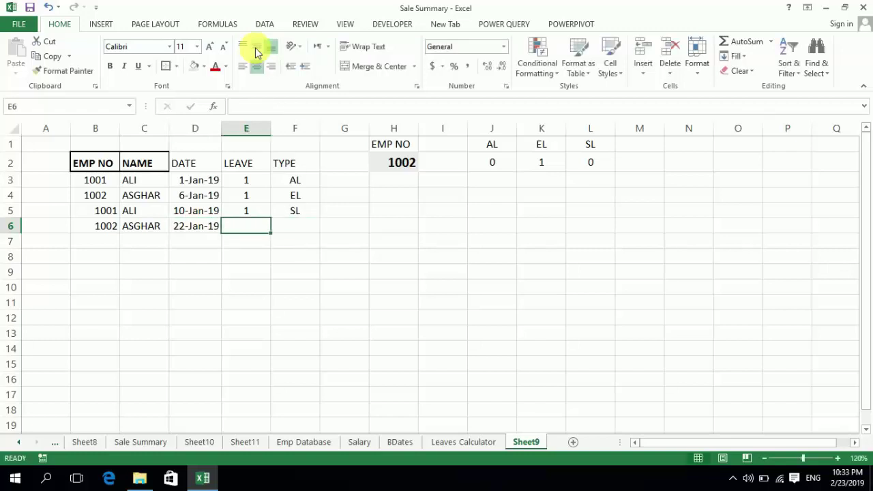
pyautogui.write('1')
pyautogui.press('Tab')
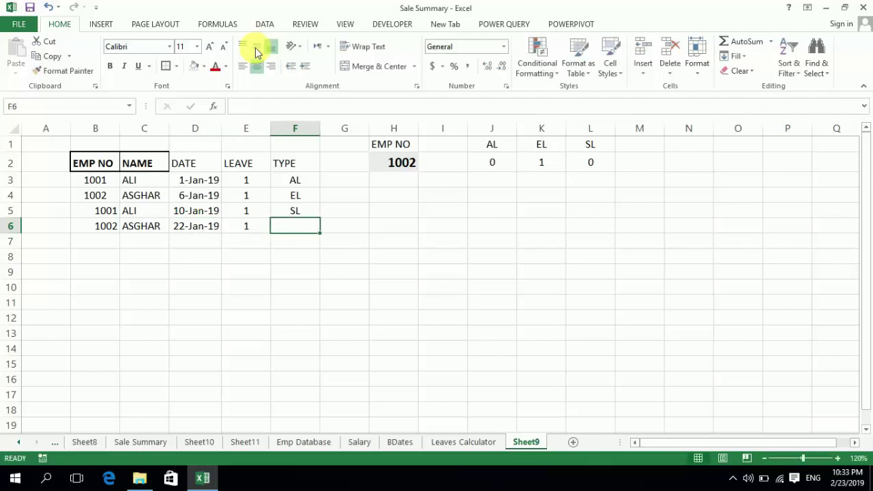
pyautogui.hotkey('shift', 'Tab')
pyautogui.press('Tab')
pyautogui.write('U')
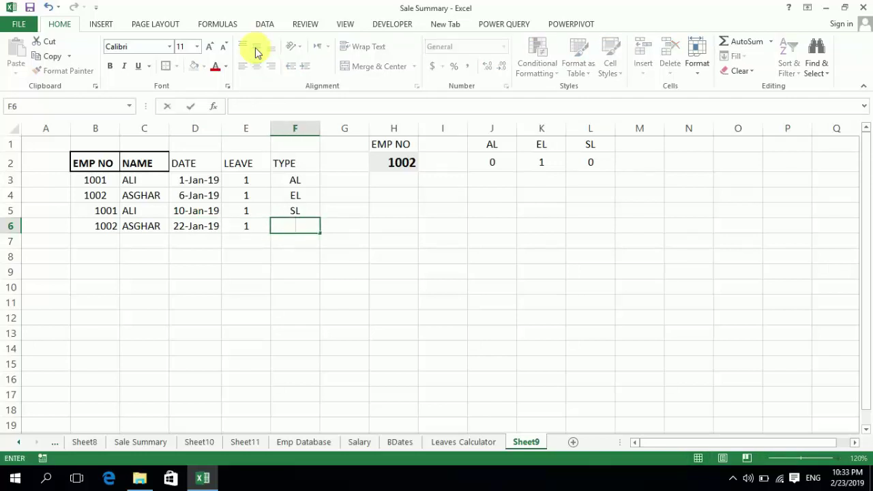
pyautogui.write('EL')
pyautogui.press('Tab')
# Step: Compare the AL, EL and SL totals in row 2 with the log entries for the employee number in H2
pyautogui.press('Left')
pyautogui.press('Right')
pyautogui.press('Right')
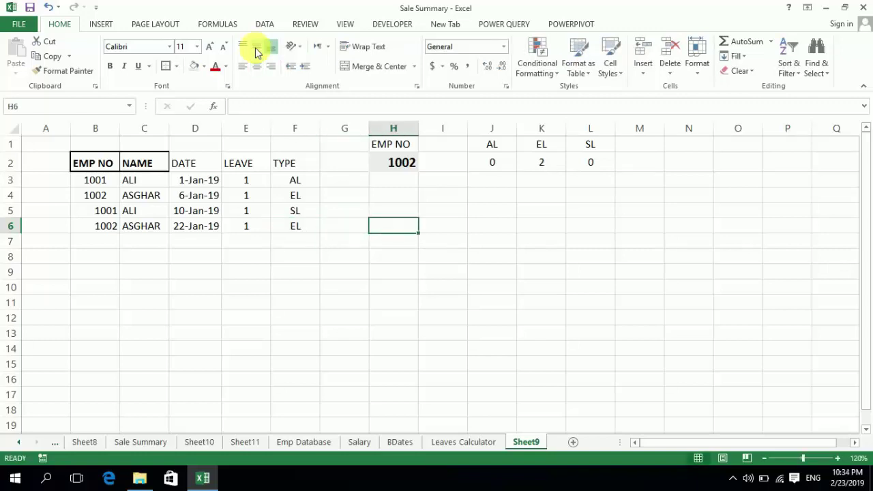
pyautogui.press('Right')
pyautogui.press('Up')
pyautogui.press('Up')
pyautogui.press('Up')
pyautogui.press('Right')
pyautogui.press('Right')
pyautogui.press('Up')
pyautogui.press('Left')
pyautogui.press('Left')
pyautogui.press('Left')
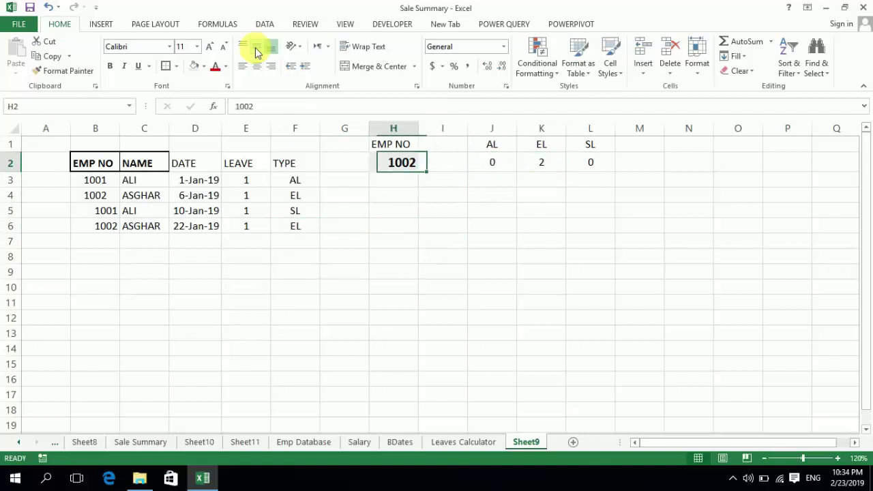
pyautogui.press('Left')
pyautogui.press('Down')
pyautogui.press('Down')
pyautogui.press('Down')
pyautogui.press('Down')
pyautogui.press('Right')
pyautogui.press('Up')
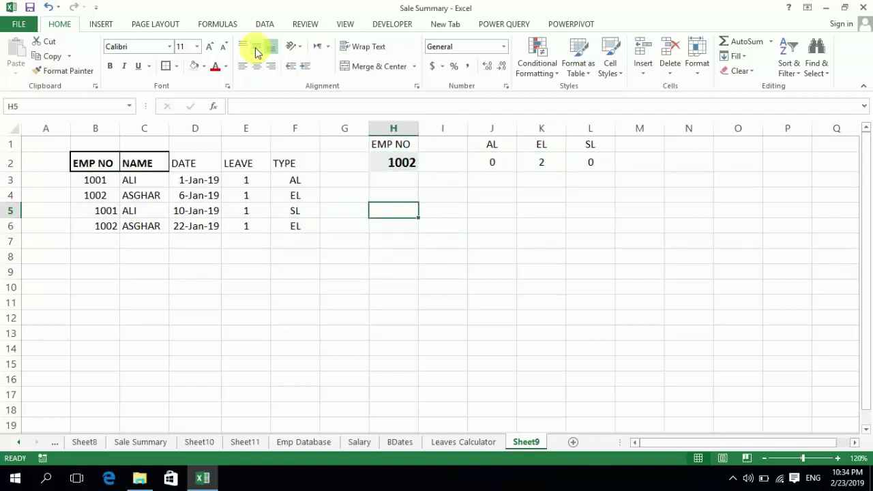
pyautogui.press('Up')
pyautogui.press('Up')
pyautogui.press('Up')
pyautogui.press('Right')
pyautogui.press('Right')
pyautogui.press('Left')
pyautogui.press('Left')
pyautogui.press('Right')
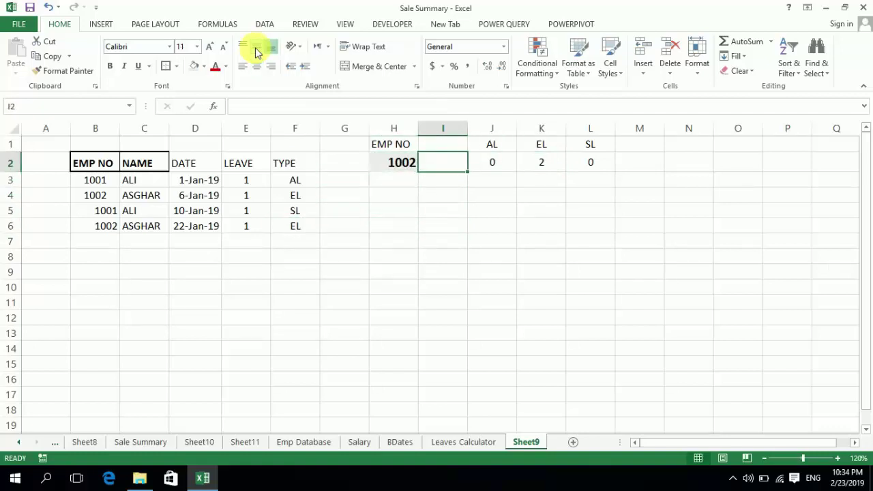
pyautogui.press('Right')
pyautogui.press('Right')
pyautogui.press('Left')
pyautogui.press('Left')
pyautogui.press('Left')
pyautogui.press('Left')
pyautogui.press('Left')
pyautogui.press('Left')
pyautogui.press('Right')
pyautogui.press('Right')
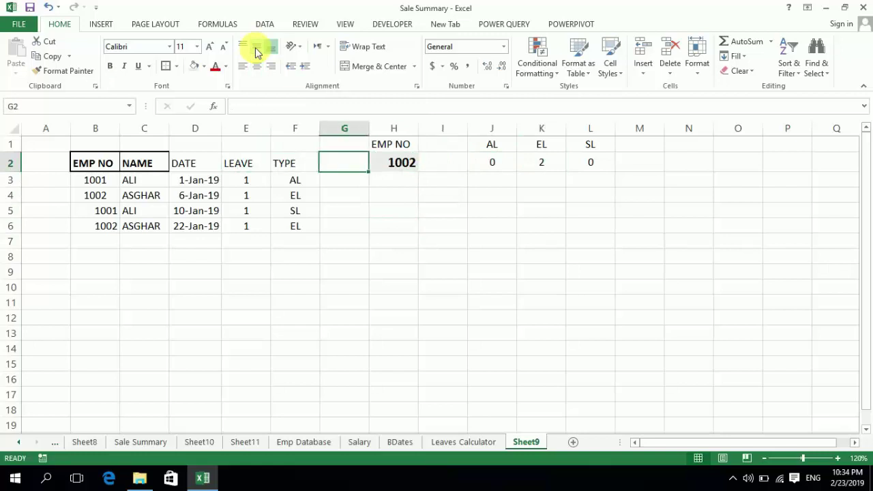
pyautogui.press('Right')
pyautogui.press('Left')
pyautogui.press('Left')
pyautogui.press('Left')
pyautogui.press('Down')
pyautogui.press('Down')
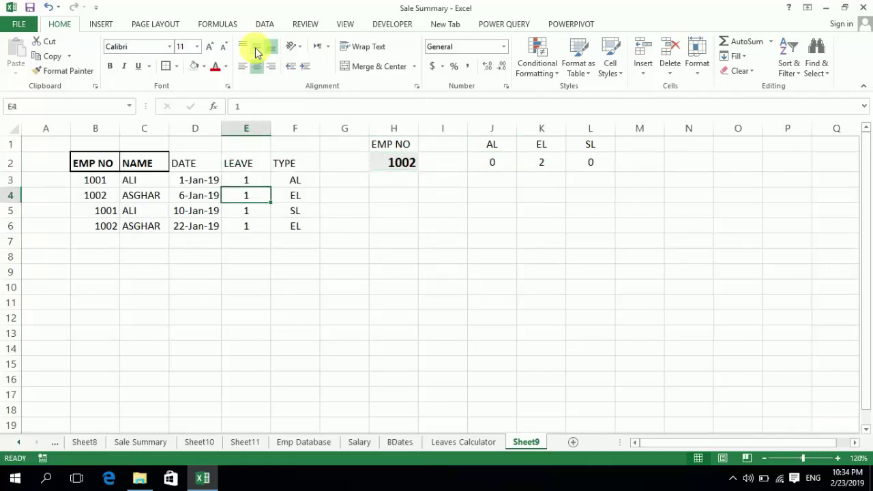
# Step: Check the leave types logged in rows 5 and 6, and open the Leaves Calculator sheet for comparison
pyautogui.click(303, 211)
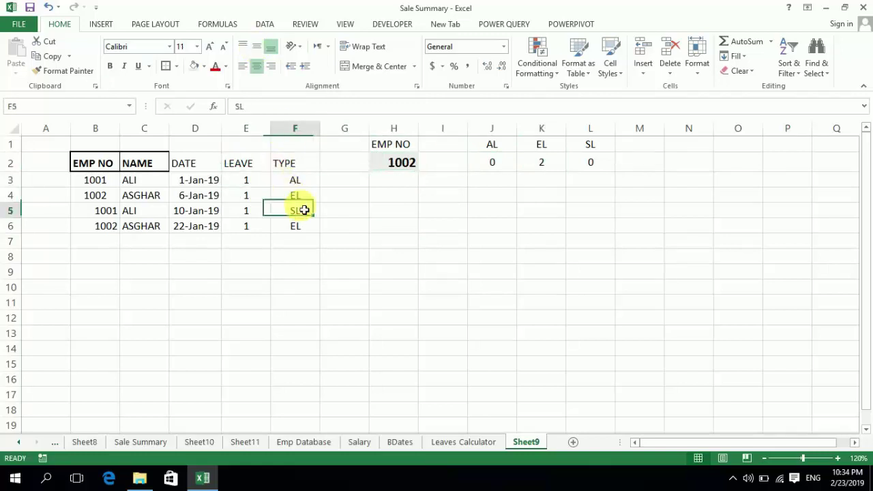
pyautogui.click(312, 228)
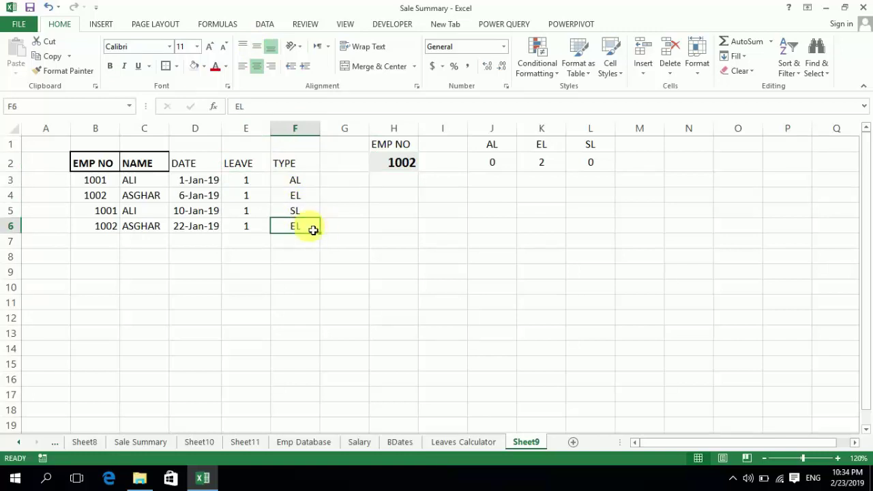
pyautogui.click(312, 211)
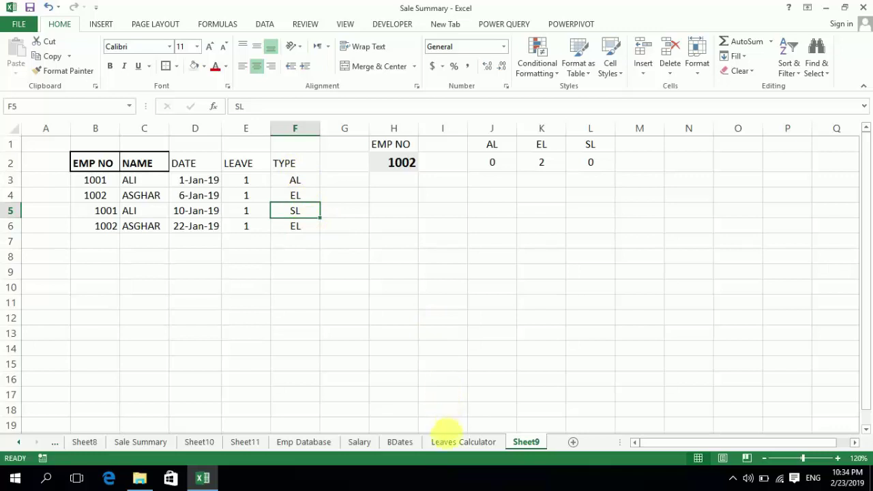
pyautogui.click(448, 441)
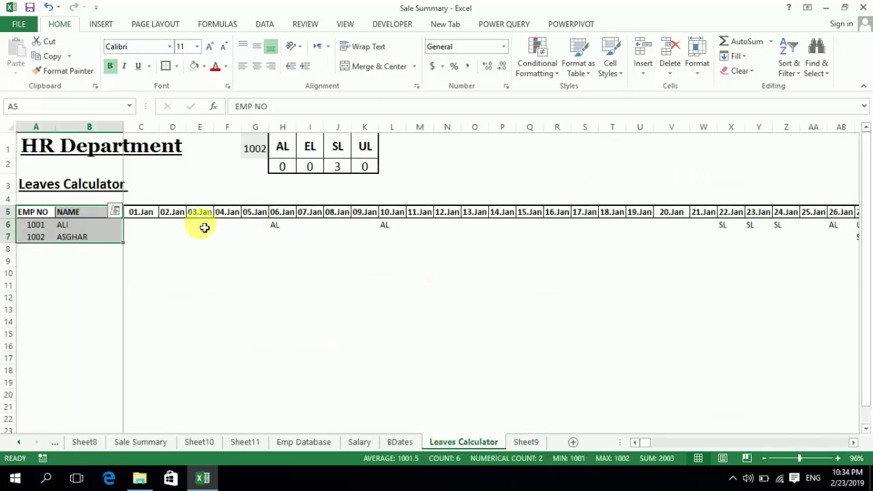